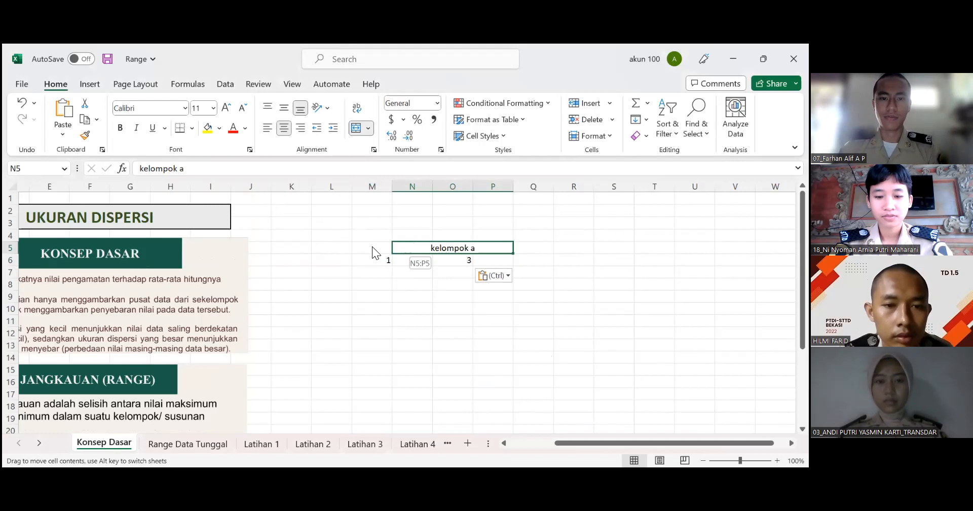
Move the values 1, 2 and 3 in row 6 one column over so they start in N6 beneath the kelompok a heading
{"action": "left_click", "coordinate": [470, 243]}
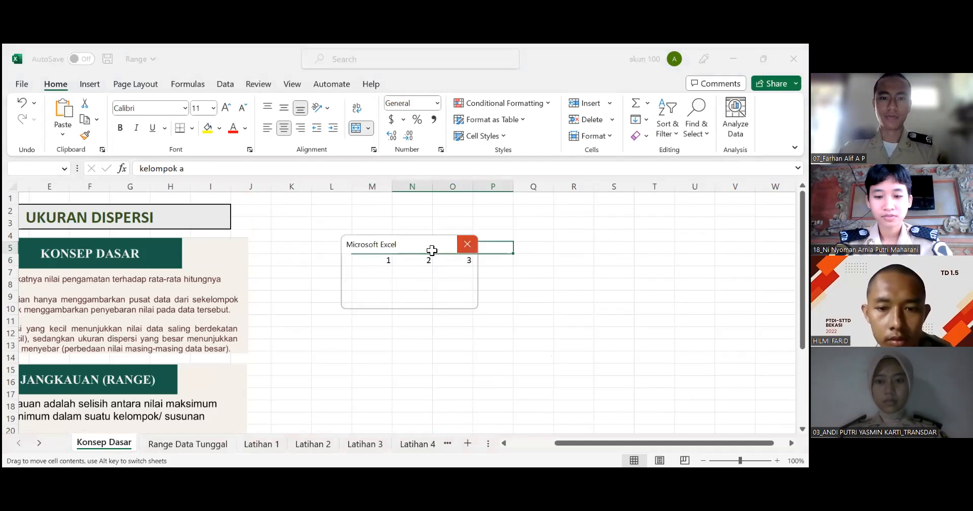
{"action": "left_click", "coordinate": [429, 261]}
{"action": "left_click_drag", "start_coordinate": [486, 259], "coordinate": [375, 263]}
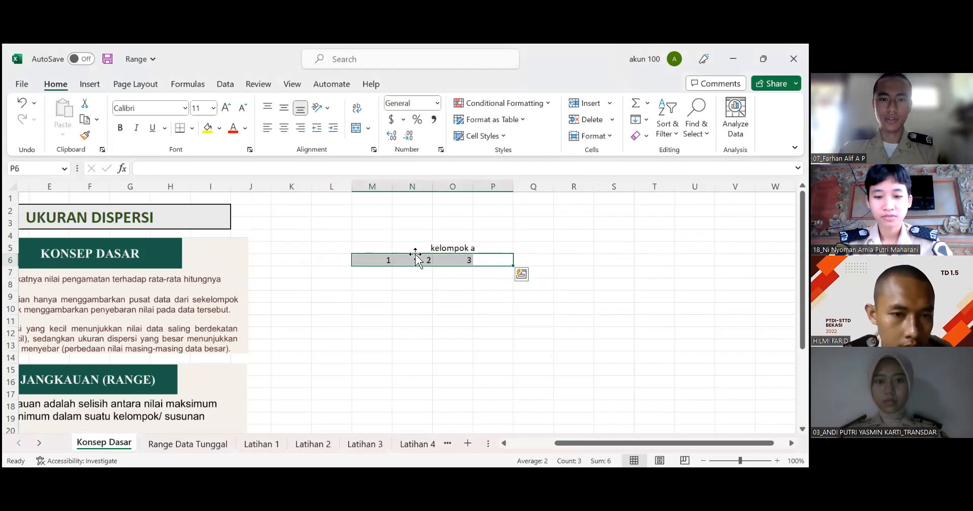
{"action": "left_click_drag", "start_coordinate": [418, 259], "coordinate": [462, 269]}
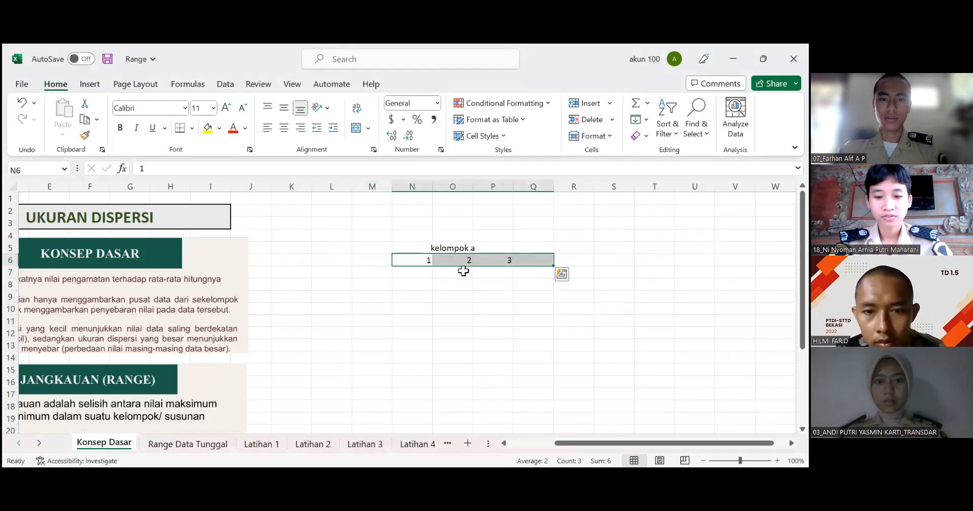
Enter the label "rata-rata" in cell Q5 beside the kelompok a heading
{"action": "scroll", "coordinate": [462, 273], "scroll_direction": "down", "scroll_amount": 2}
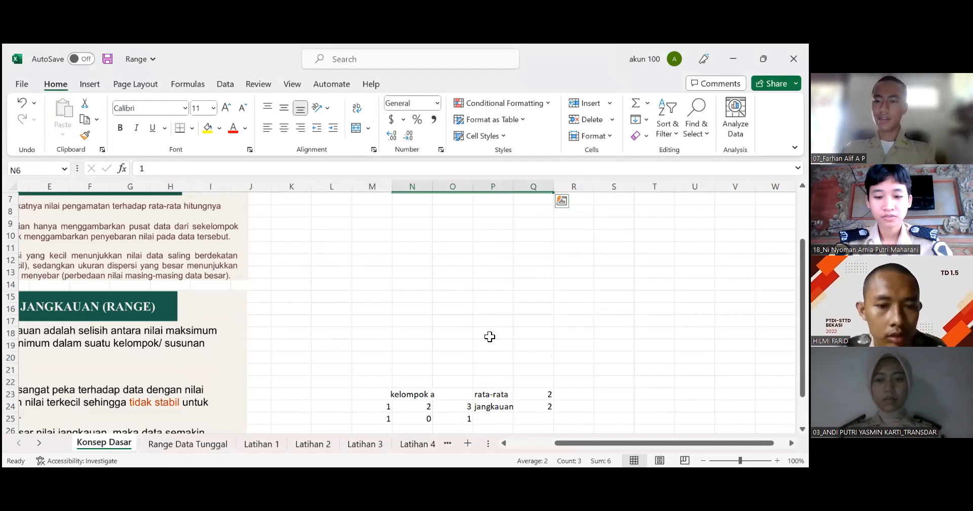
{"action": "scroll", "coordinate": [533, 250], "scroll_direction": "up", "scroll_amount": 2}
{"action": "left_click", "coordinate": [533, 249]}
{"action": "type", "text": "rata-rata"}
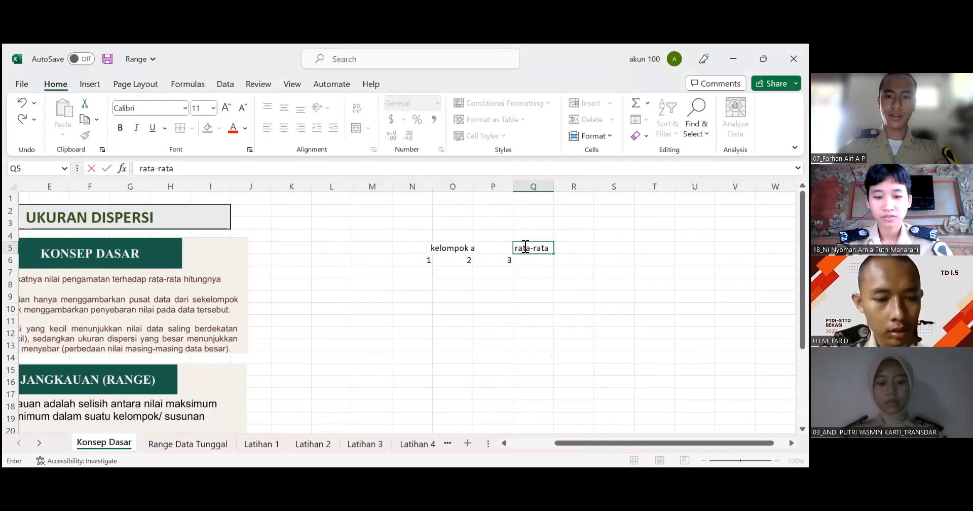
Calculate the average of the kelompok a values in R5 with the AVERAGE function over N6:P6
{"action": "left_click", "coordinate": [560, 249]}
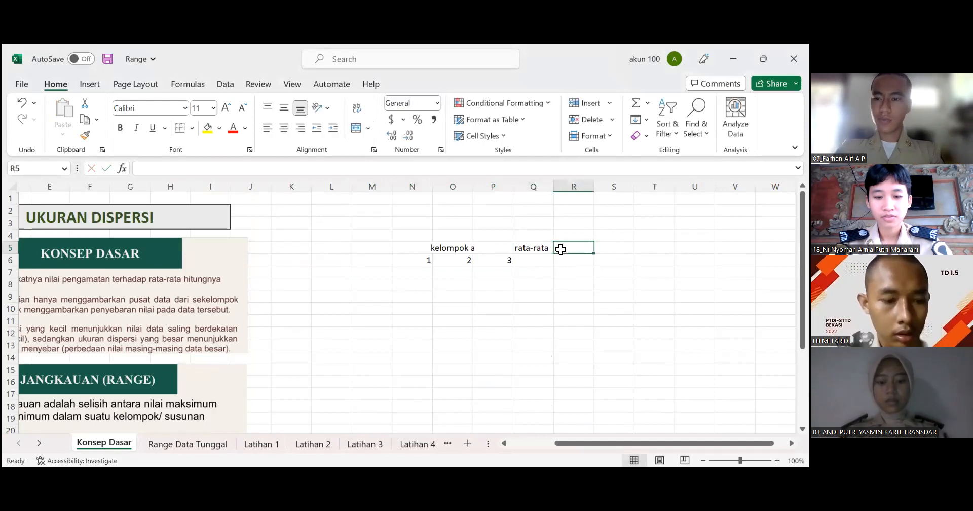
{"action": "type", "text": "="}
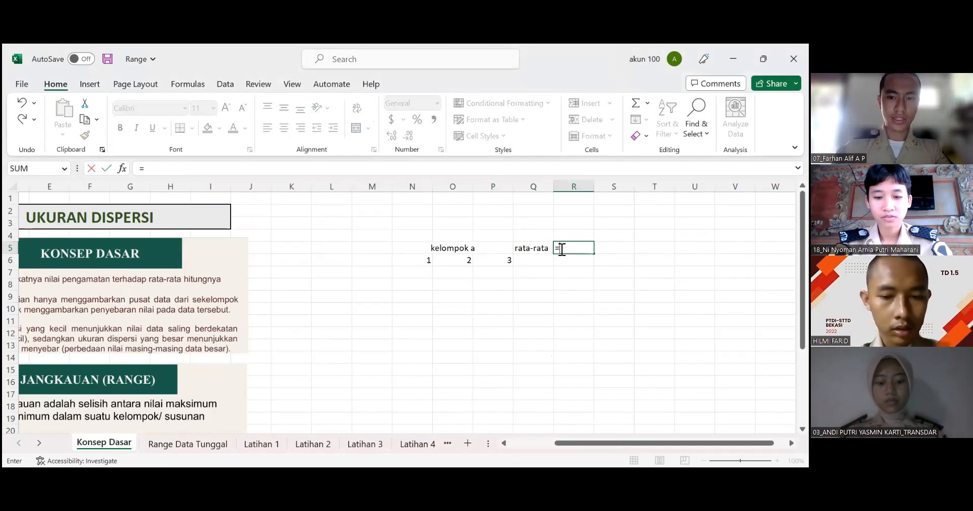
{"action": "type", "text": "ave"}
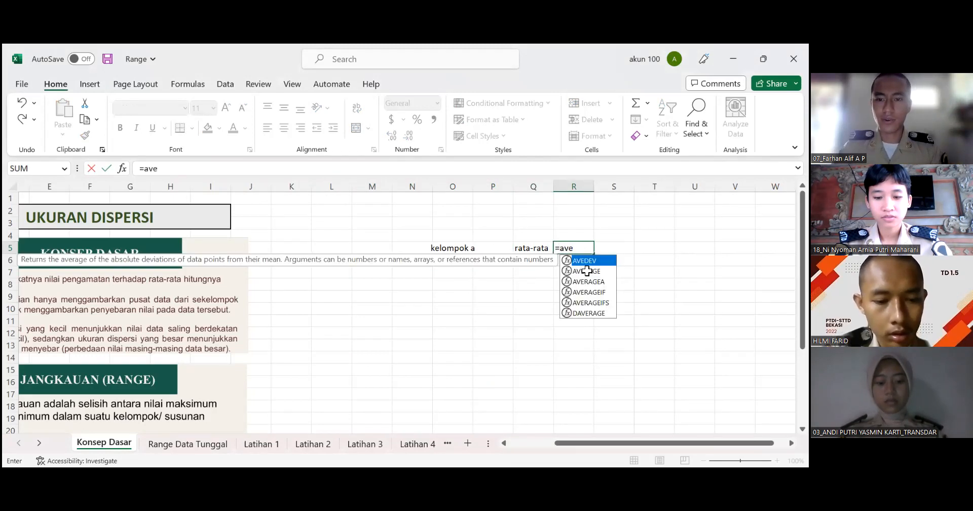
{"action": "double_click", "coordinate": [569, 271]}
{"action": "left_click", "coordinate": [412, 260]}
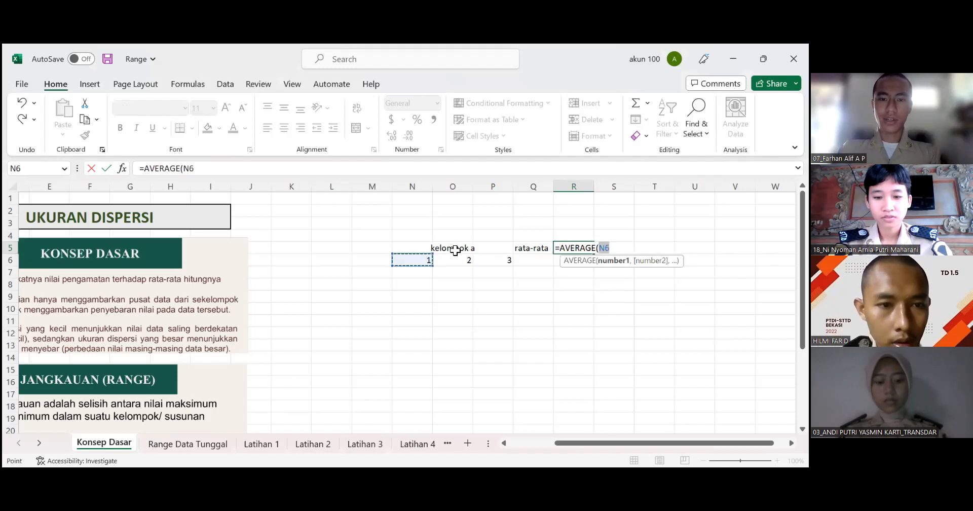
{"action": "left_click", "coordinate": [501, 263], "text": "shift"}
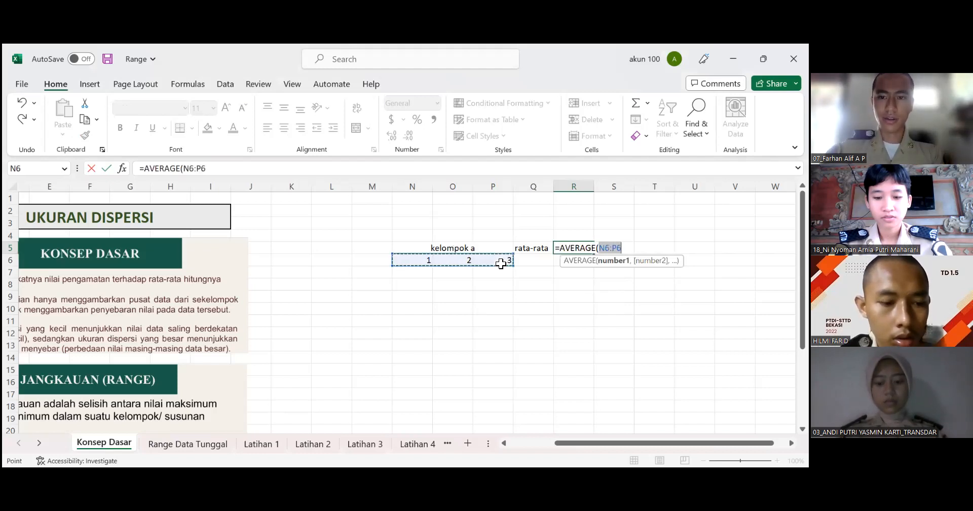
{"action": "key", "text": "Return"}
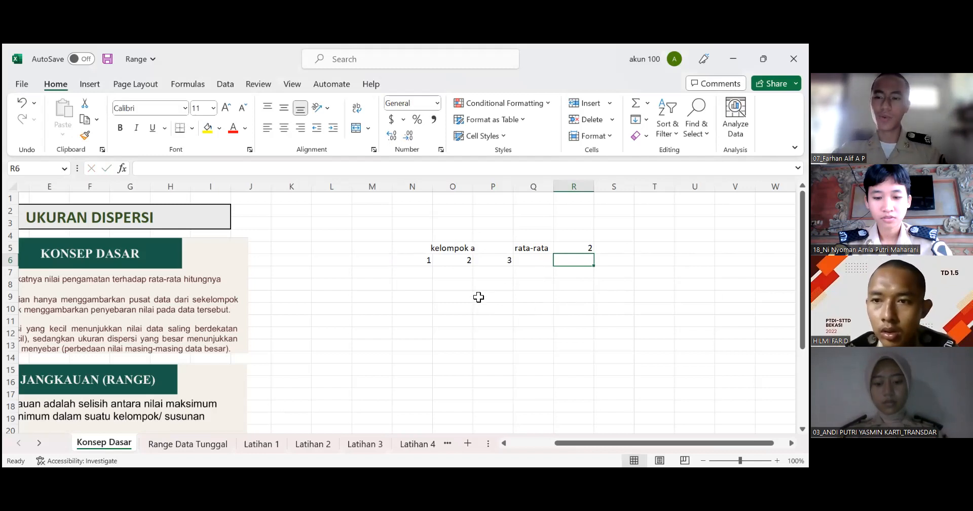
Calculate the first value's absolute deviation from the mean in N7 with =ABS(N6-R5)
{"action": "left_click", "coordinate": [428, 272]}
{"action": "type", "text": "="}
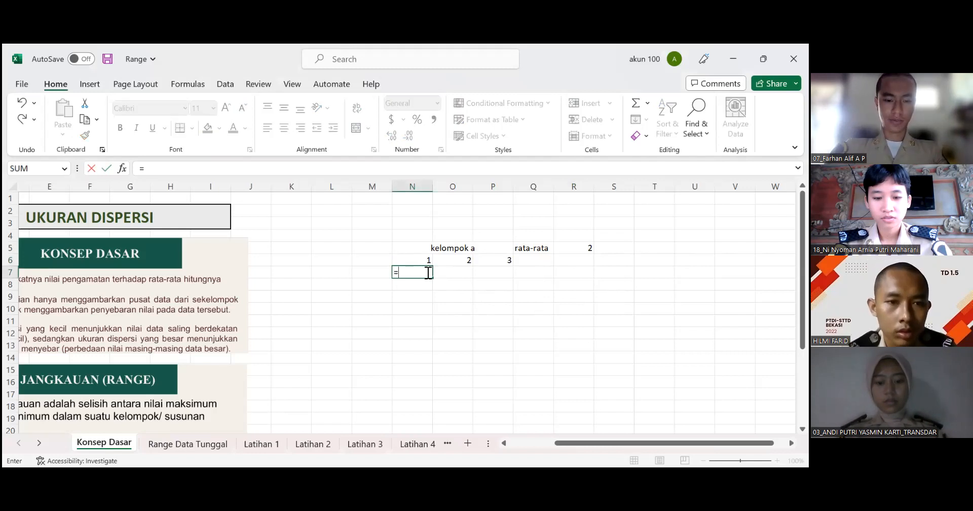
{"action": "type", "text": "a"}
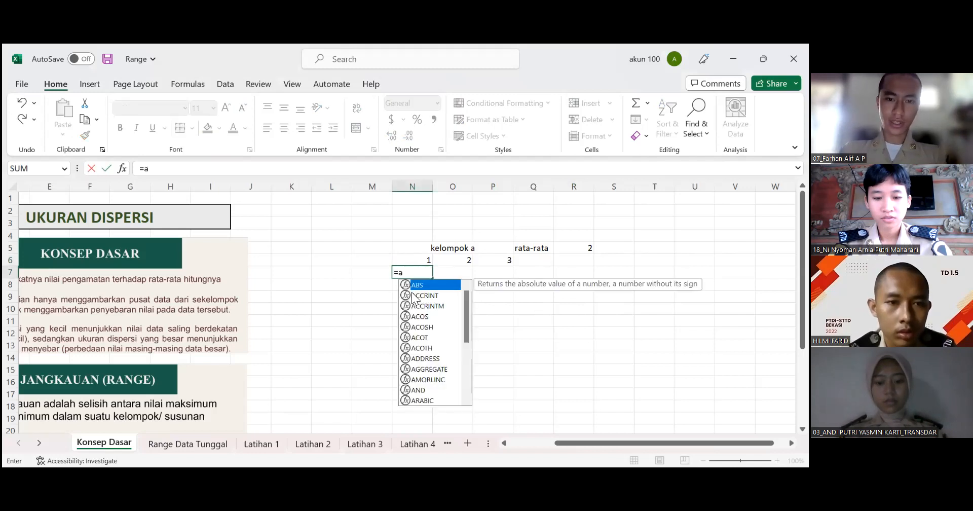
{"action": "key", "text": "Tab"}
{"action": "left_click", "coordinate": [430, 260]}
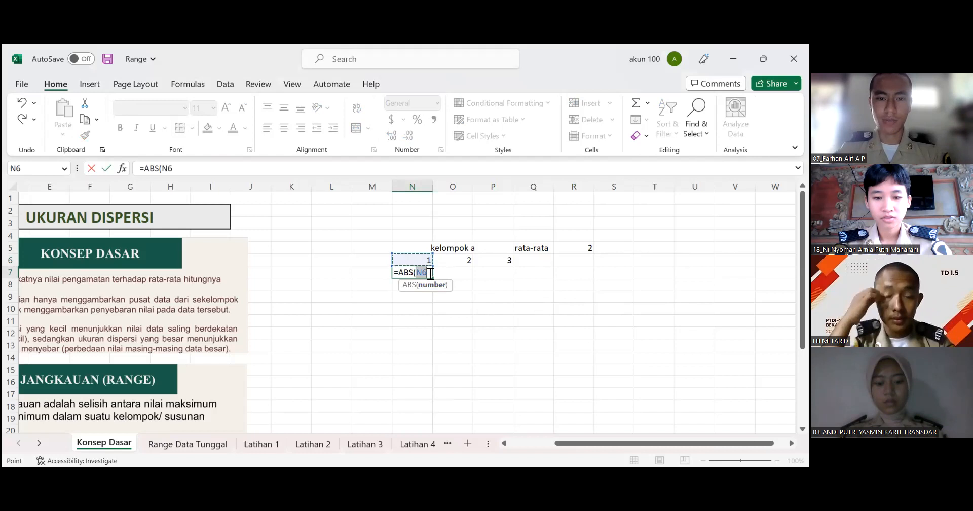
{"action": "left_click", "coordinate": [430, 273]}
{"action": "type", "text": "-"}
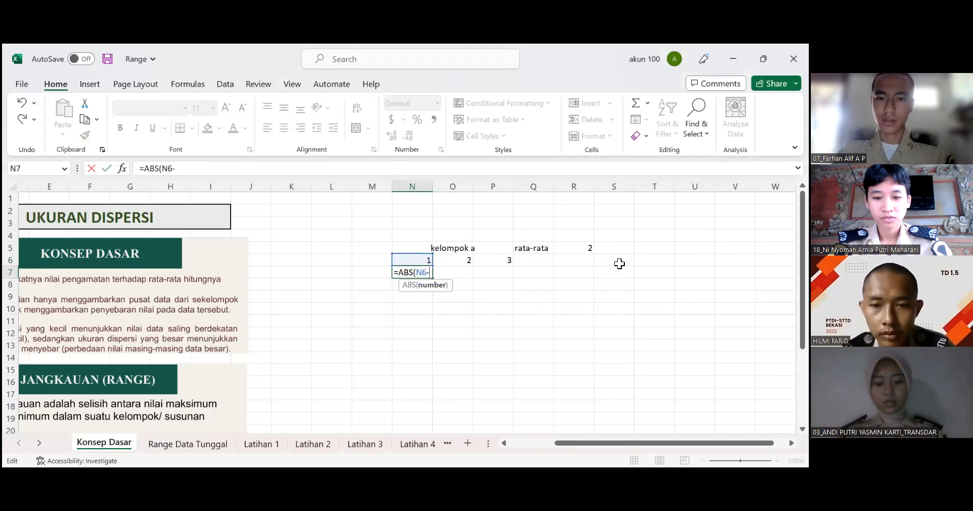
{"action": "left_click", "coordinate": [591, 249]}
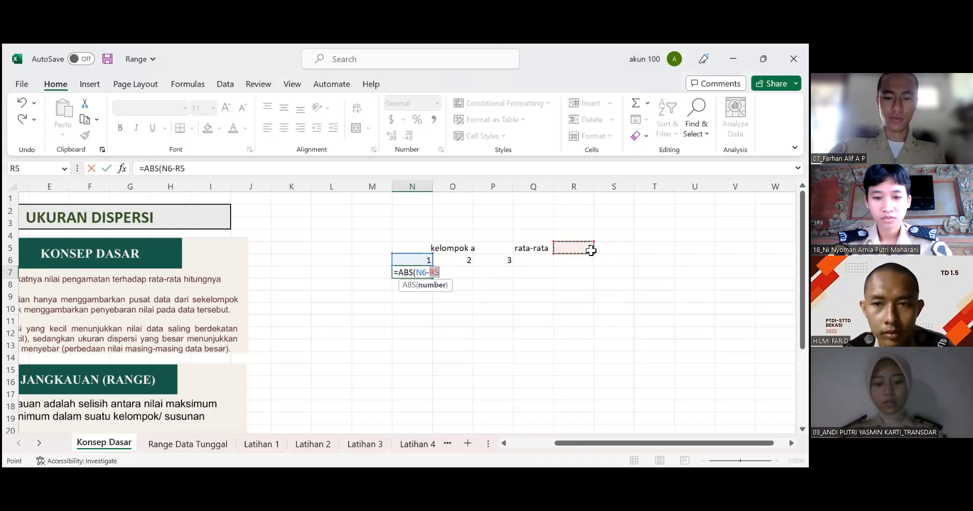
{"action": "type", "text": ")"}
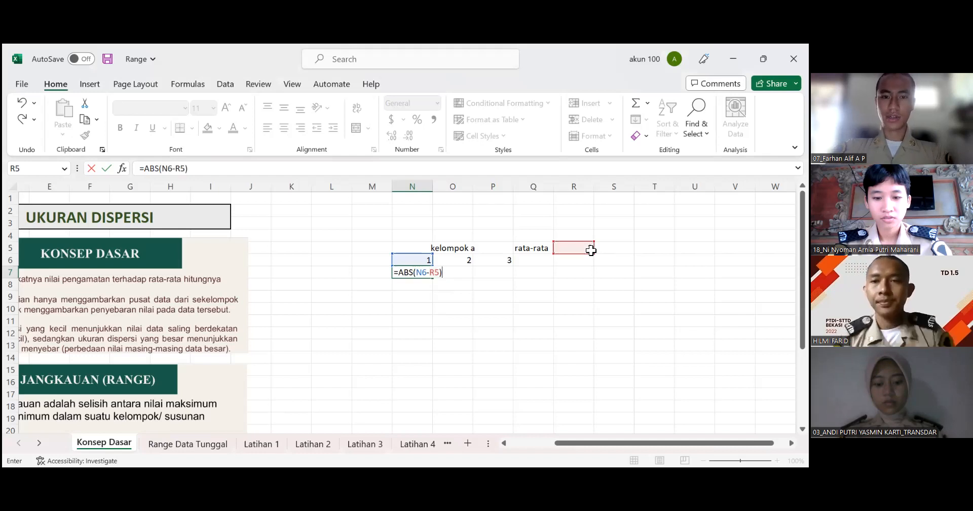
{"action": "key", "text": "Return"}
Try to fill the N7 deviation formula across to P7, and undo the fill
{"action": "left_click", "coordinate": [411, 274]}
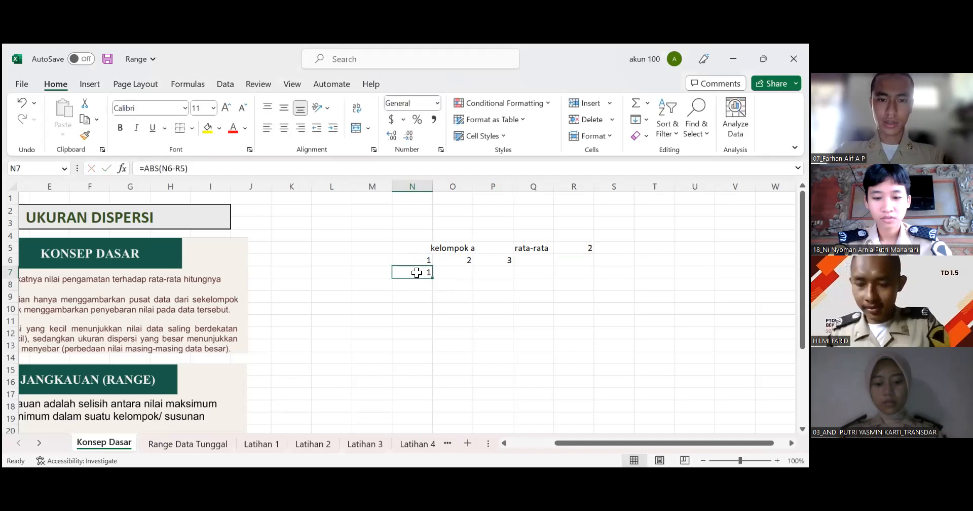
{"action": "left_click_drag", "start_coordinate": [419, 272], "coordinate": [509, 282]}
{"action": "key", "text": "ctrl+c"}
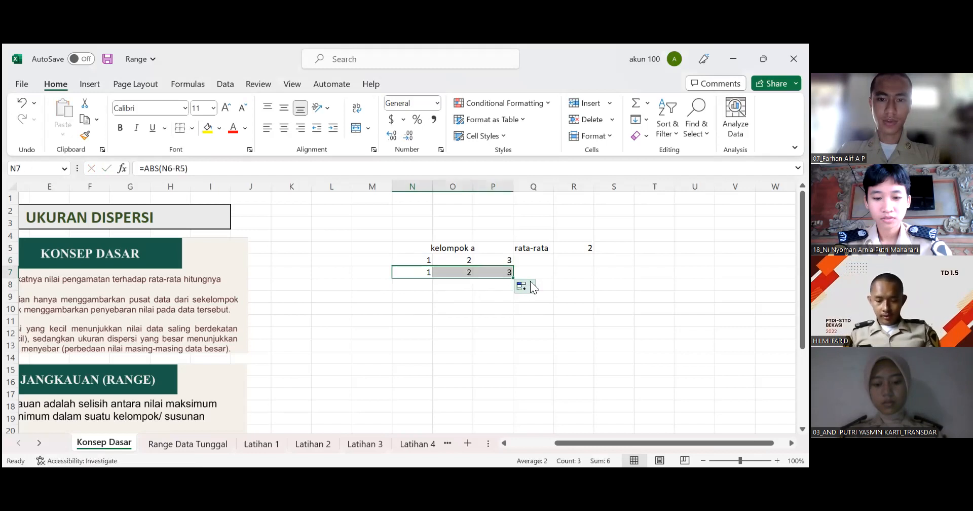
{"action": "left_click", "coordinate": [30, 106]}
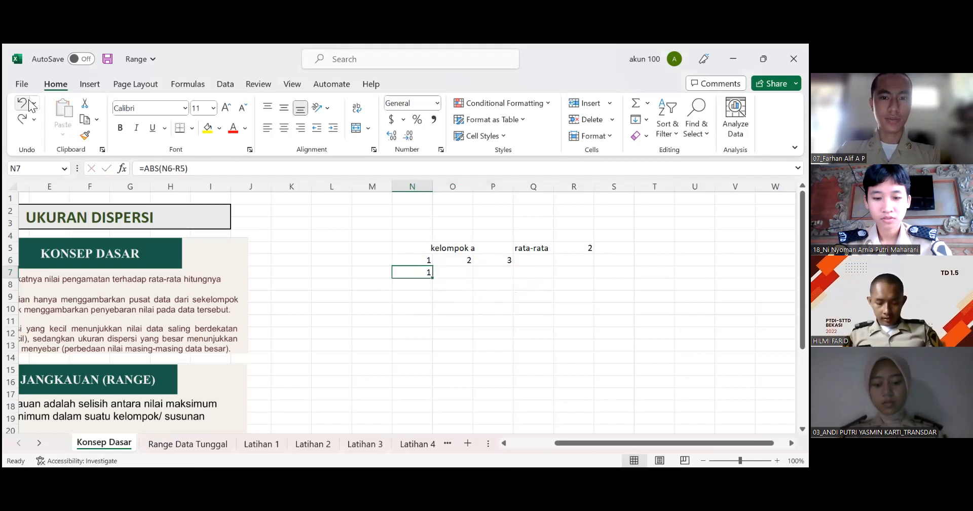
Calculate the second value's absolute deviation from the mean in O7 with =ABS(O6-R5)
{"action": "left_click", "coordinate": [452, 274]}
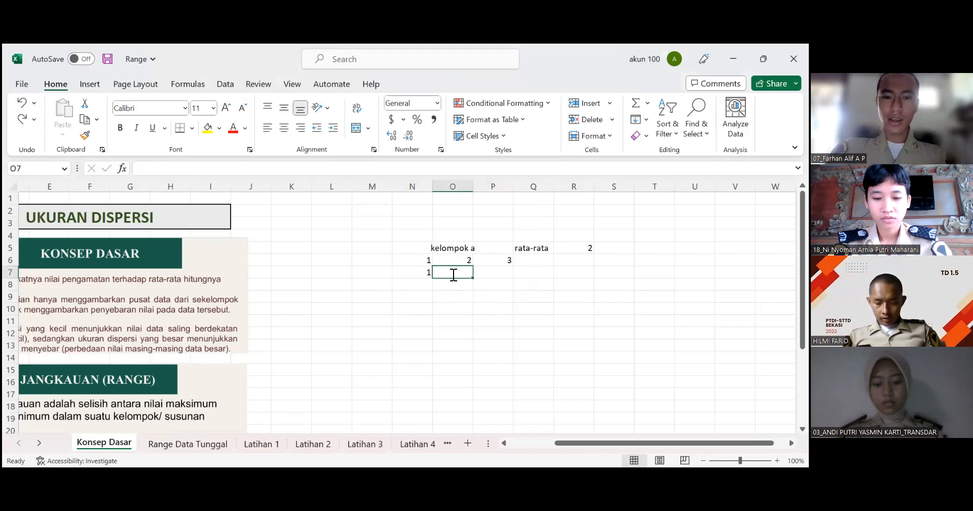
{"action": "type", "text": "="}
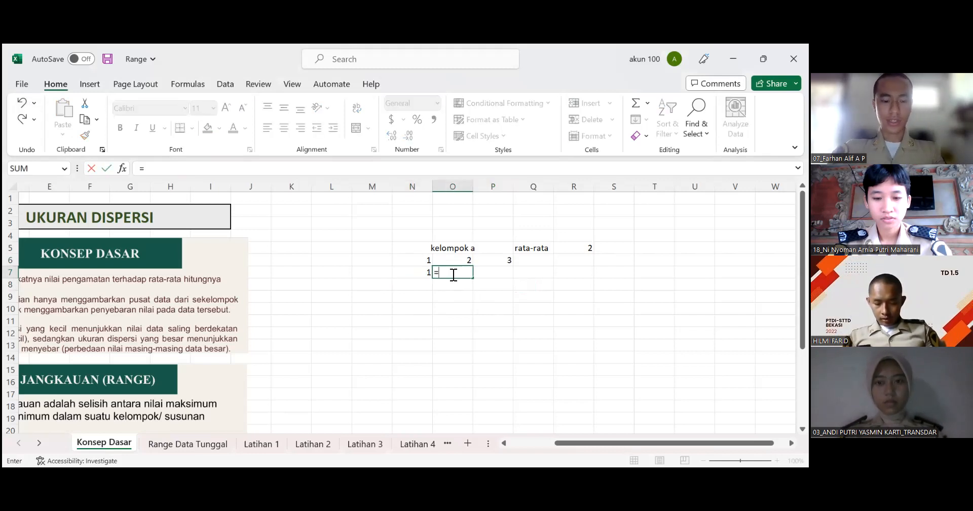
{"action": "type", "text": "a"}
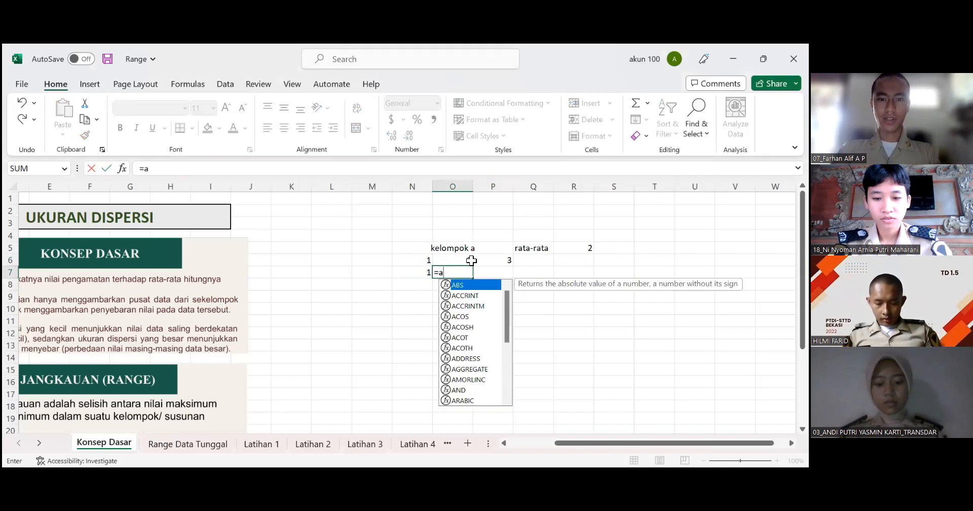
{"action": "key", "text": "Tab"}
{"action": "left_click", "coordinate": [471, 260]}
{"action": "left_click", "coordinate": [474, 276]}
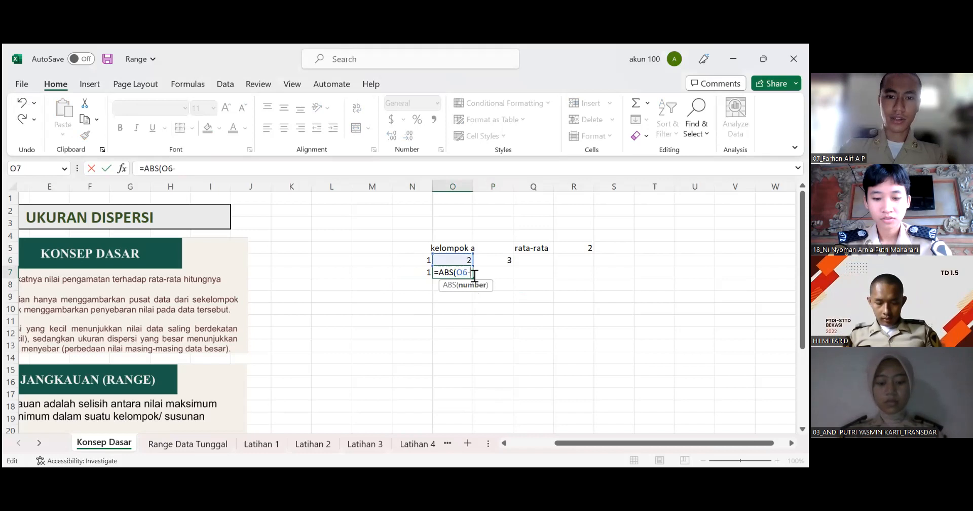
{"action": "type", "text": "-"}
{"action": "left_click", "coordinate": [577, 248]}
{"action": "type", "text": "("}
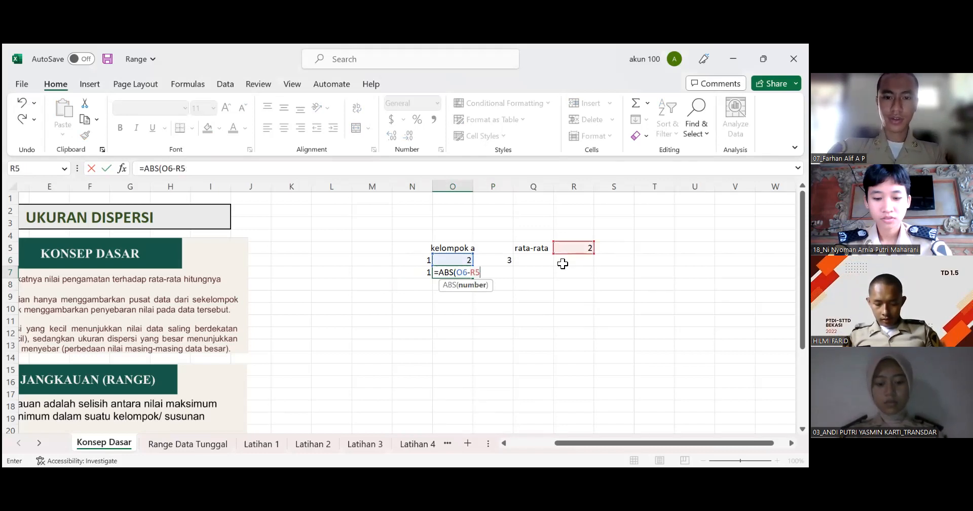
{"action": "key", "text": "Return"}
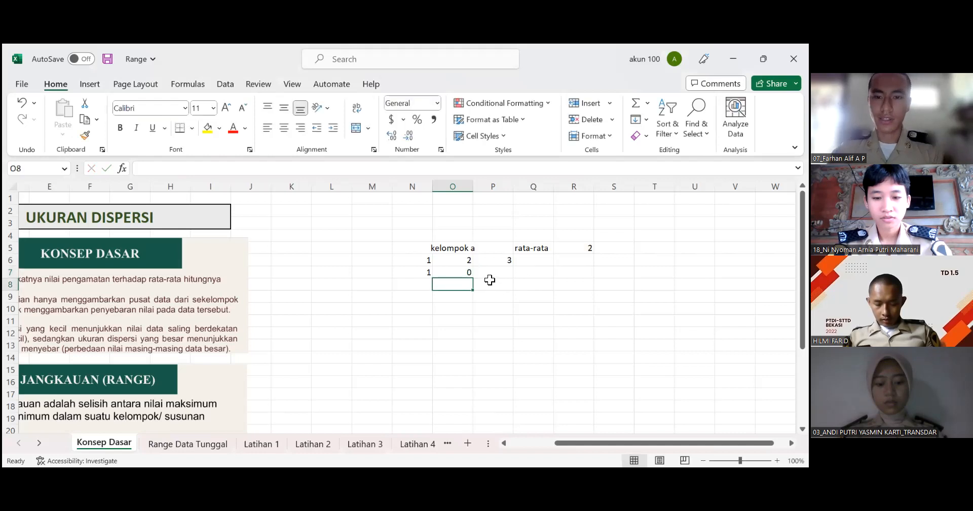
Calculate the third value's absolute deviation from the mean in P7 with =ABS(P6-R5)
{"action": "left_click", "coordinate": [498, 272]}
{"action": "type", "text": "="}
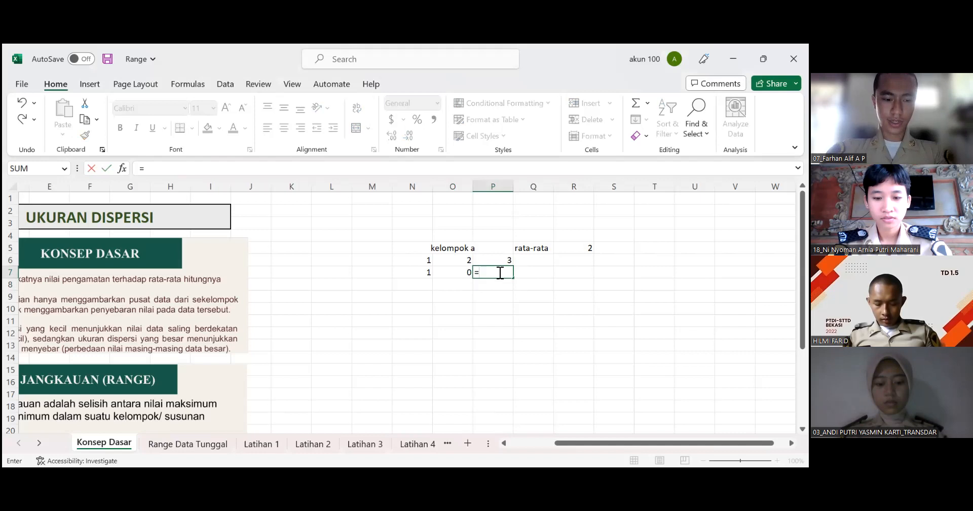
{"action": "type", "text": "a"}
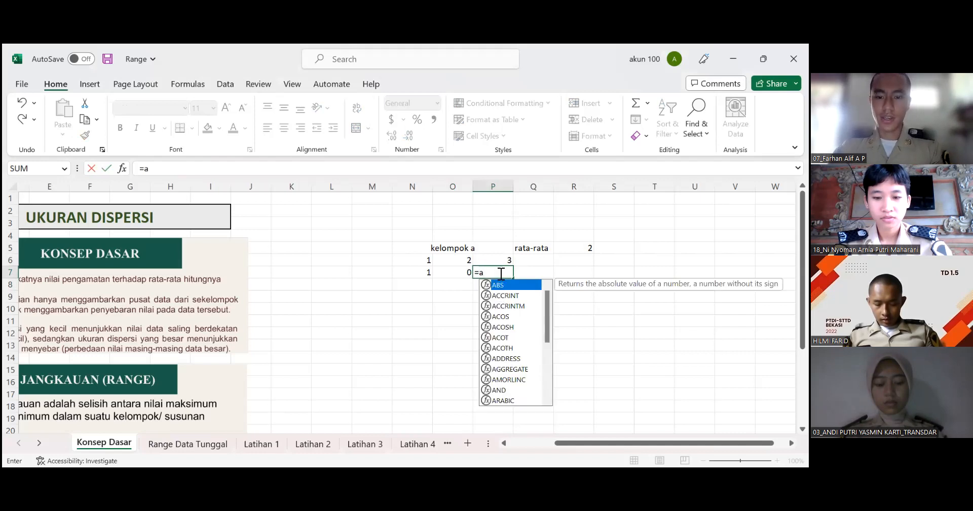
{"action": "key", "text": "Tab"}
{"action": "left_click", "coordinate": [506, 264]}
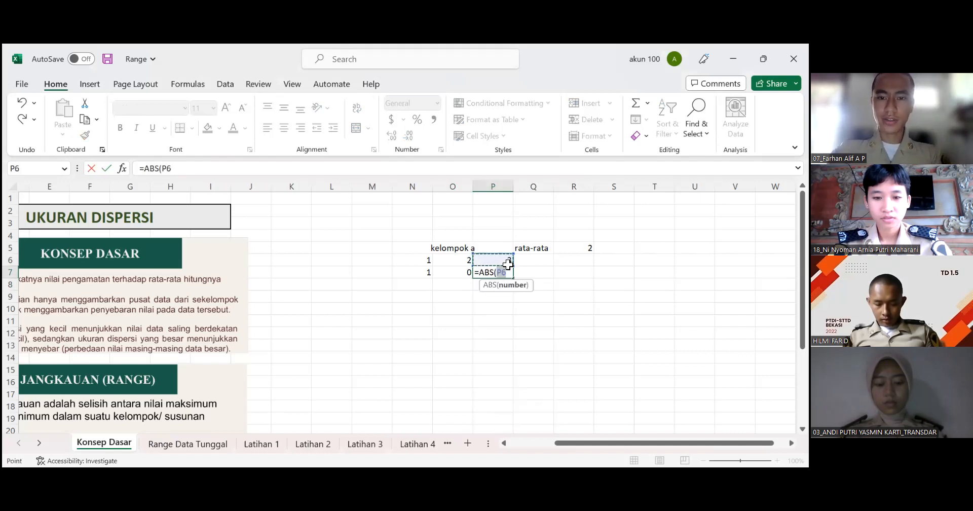
{"action": "type", "text": "-"}
{"action": "left_click", "coordinate": [574, 247]}
{"action": "type", "text": ")"}
{"action": "key", "text": "Return"}
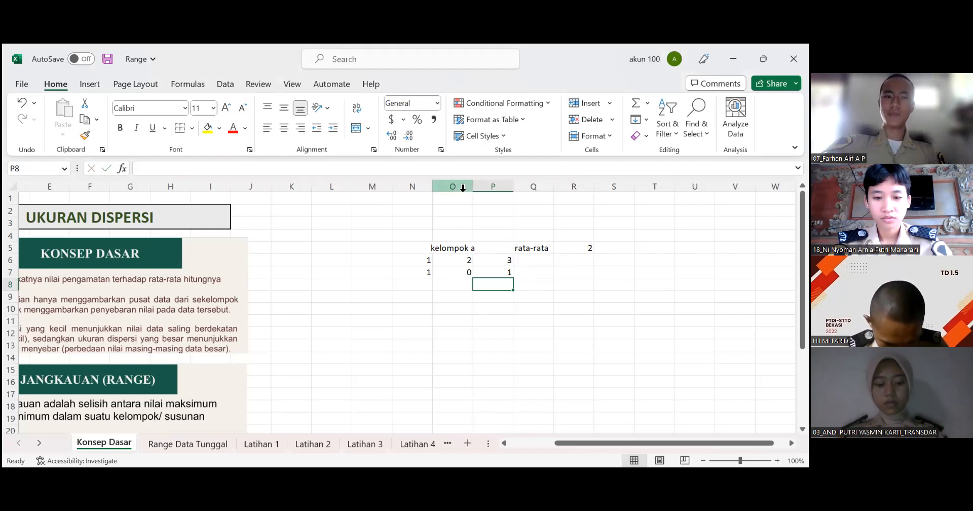
Copy the merged kelompok b heading from M27 in the reference example and paste it at O9 below the kelompok a data
{"action": "scroll", "coordinate": [456, 289], "scroll_direction": "down", "scroll_amount": 2}
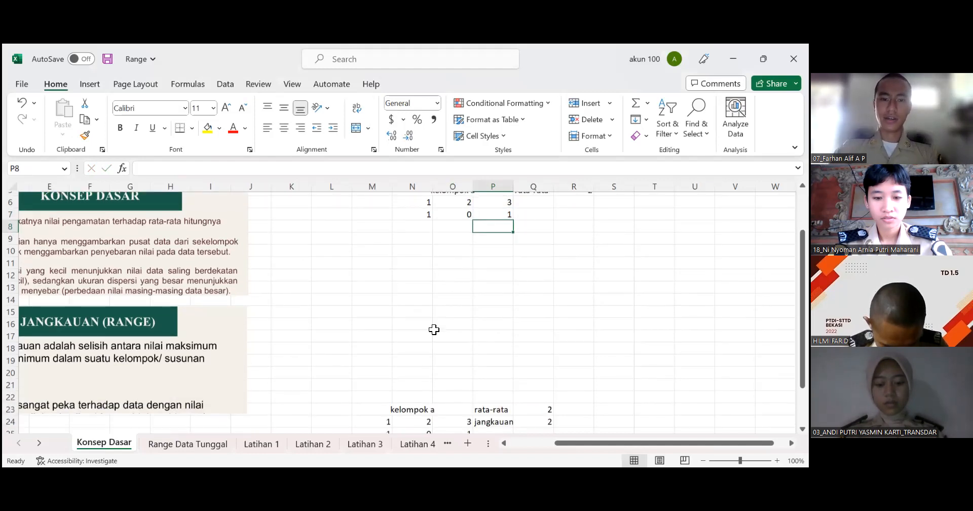
{"action": "scroll", "coordinate": [429, 334], "scroll_direction": "down", "scroll_amount": 4}
{"action": "left_click", "coordinate": [434, 332]}
{"action": "key", "text": "ctrl+c"}
{"action": "scroll", "coordinate": [451, 304], "scroll_direction": "up", "scroll_amount": 3}
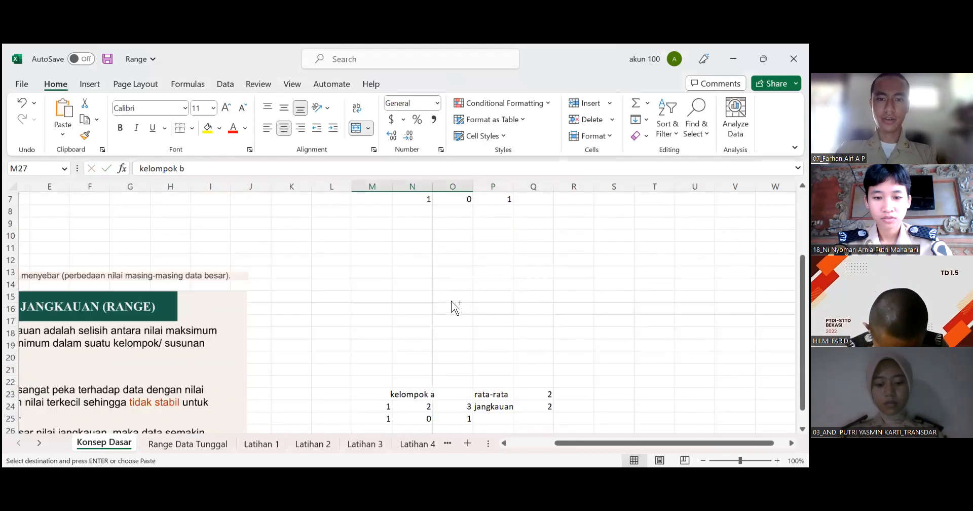
{"action": "scroll", "coordinate": [456, 307], "scroll_direction": "up", "scroll_amount": 2}
{"action": "left_click", "coordinate": [452, 296]}
{"action": "key", "text": "ctrl+v"}
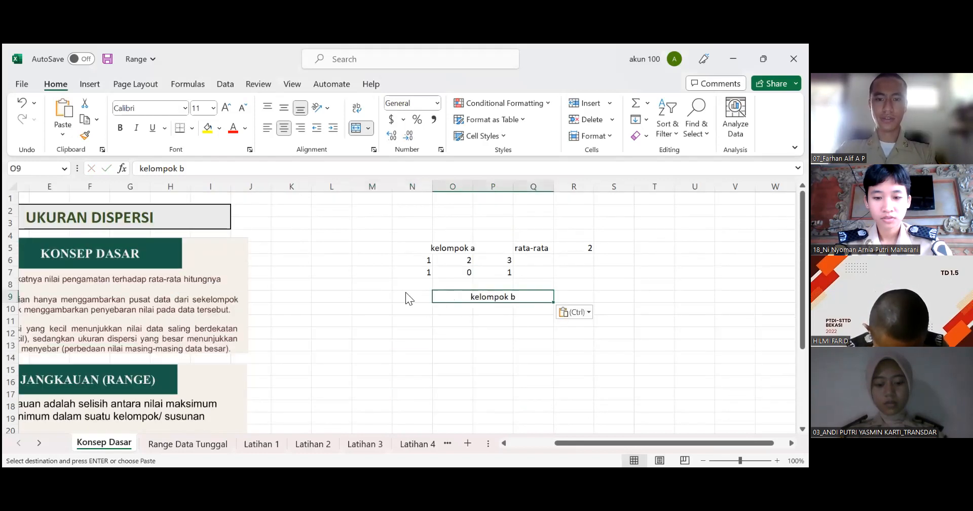
{"action": "left_click", "coordinate": [467, 246]}
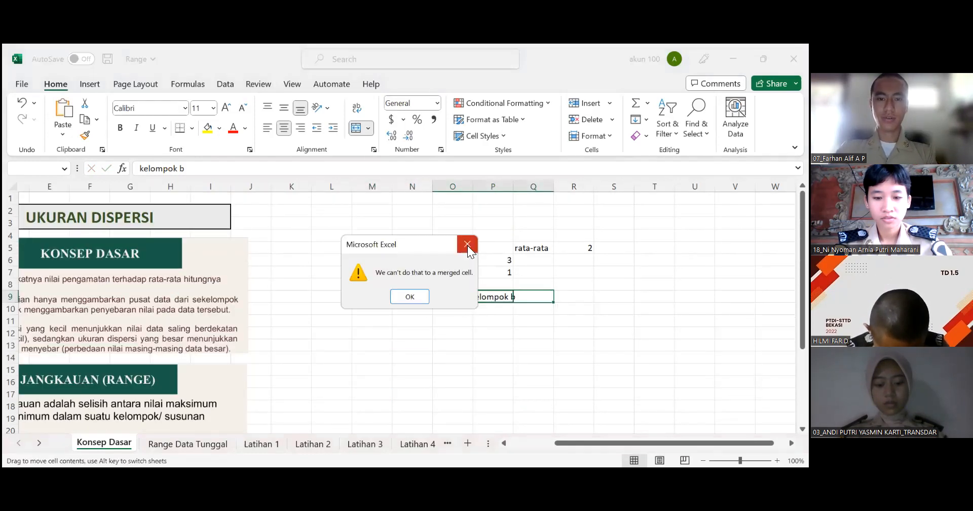
{"action": "key", "text": "Return"}
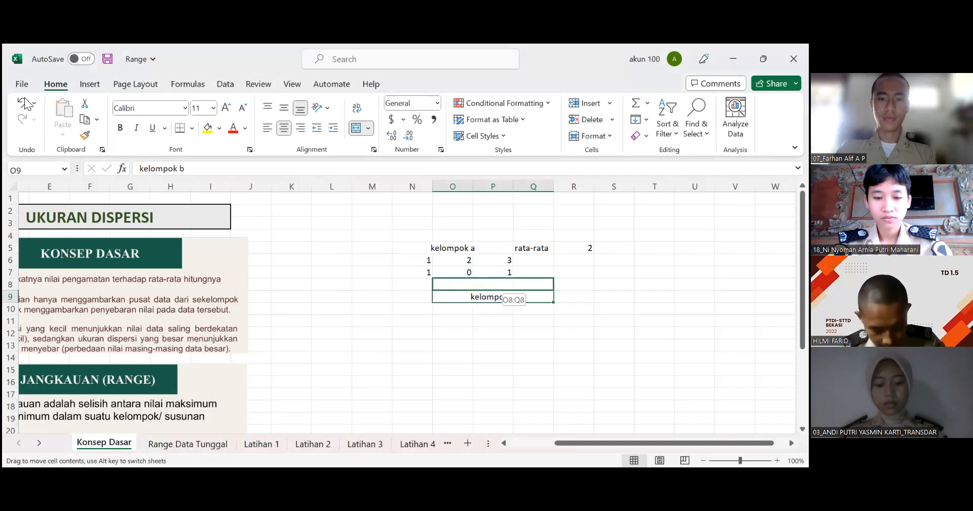
Undo pasting the merged kelompok b heading and enter kelompok b as plain text in cell O9
{"action": "left_click", "coordinate": [24, 99]}
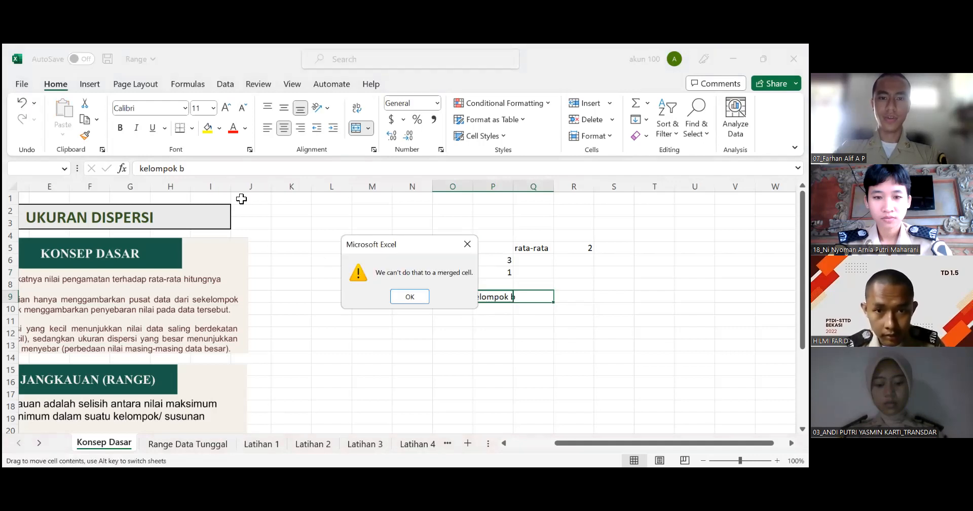
{"action": "key", "text": "Return"}
{"action": "key", "text": "ctrl+z"}
{"action": "left_click", "coordinate": [451, 301]}
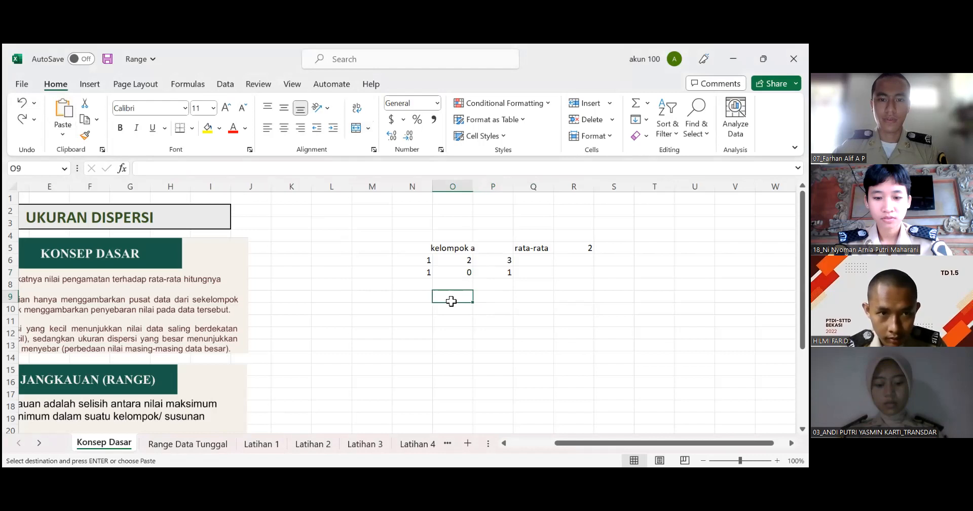
{"action": "type", "text": "kel"}
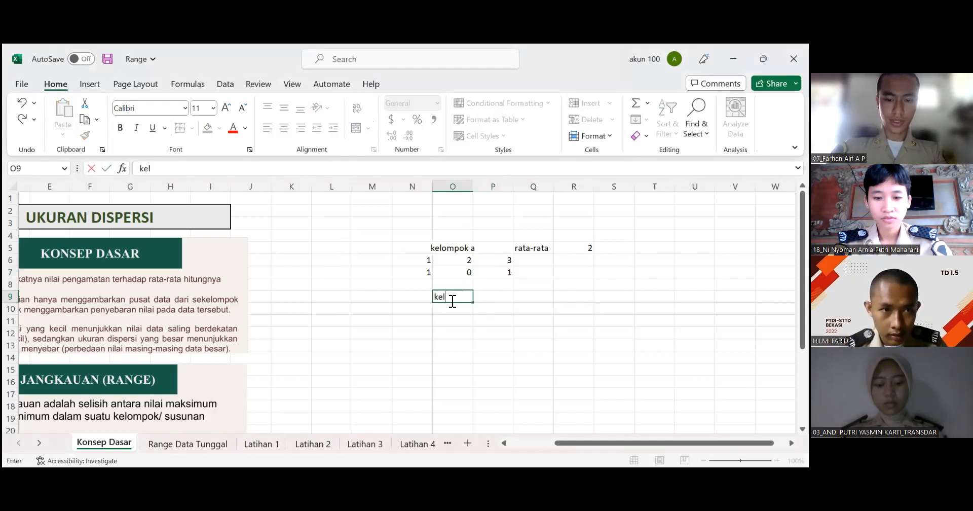
{"action": "type", "text": "ompok"}
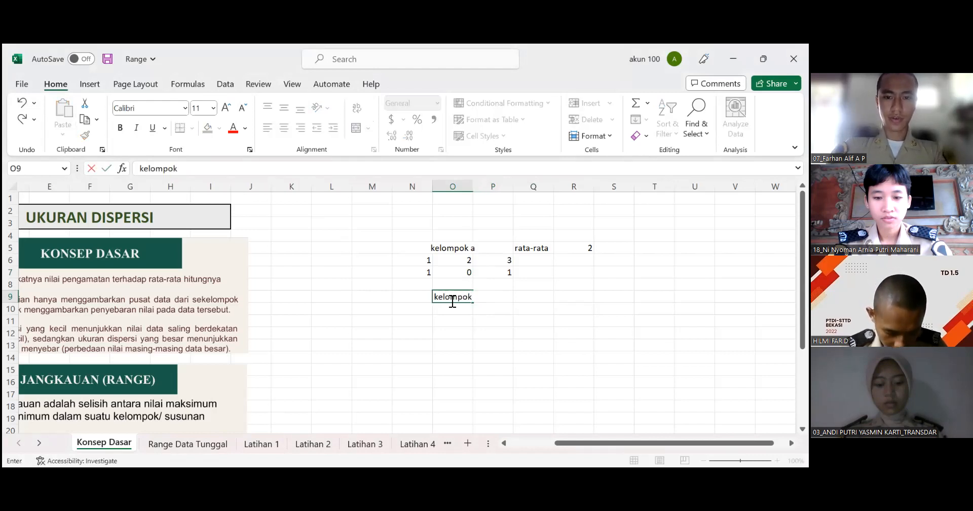
{"action": "type", "text": " b"}
Copy the kelompok b values 1, 5 and 9 from M28:O28 in the reference example and paste them at N10
{"action": "scroll", "coordinate": [427, 341], "scroll_direction": "down", "scroll_amount": 1}
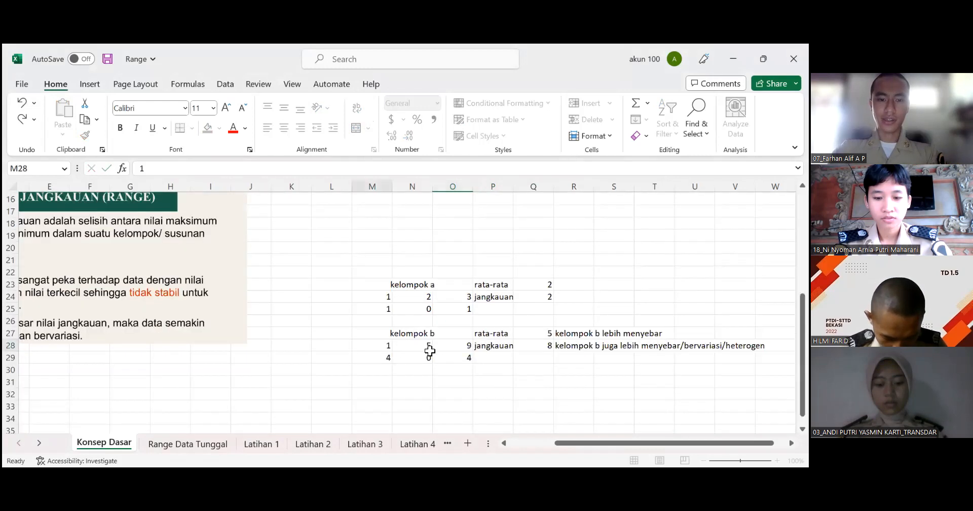
{"action": "left_click_drag", "start_coordinate": [385, 345], "coordinate": [447, 346]}
{"action": "key", "text": "ctrl+c"}
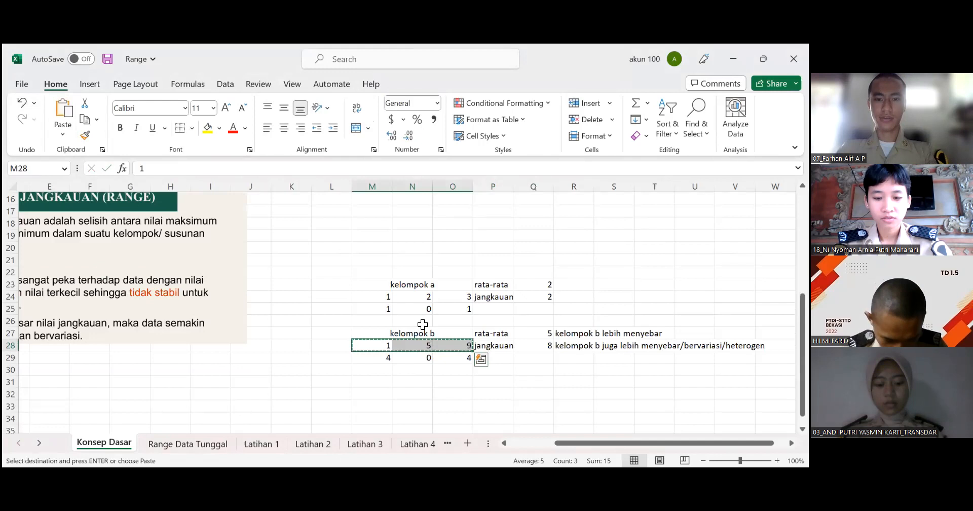
{"action": "scroll", "coordinate": [424, 273], "scroll_direction": "up", "scroll_amount": 4}
{"action": "left_click", "coordinate": [424, 273]}
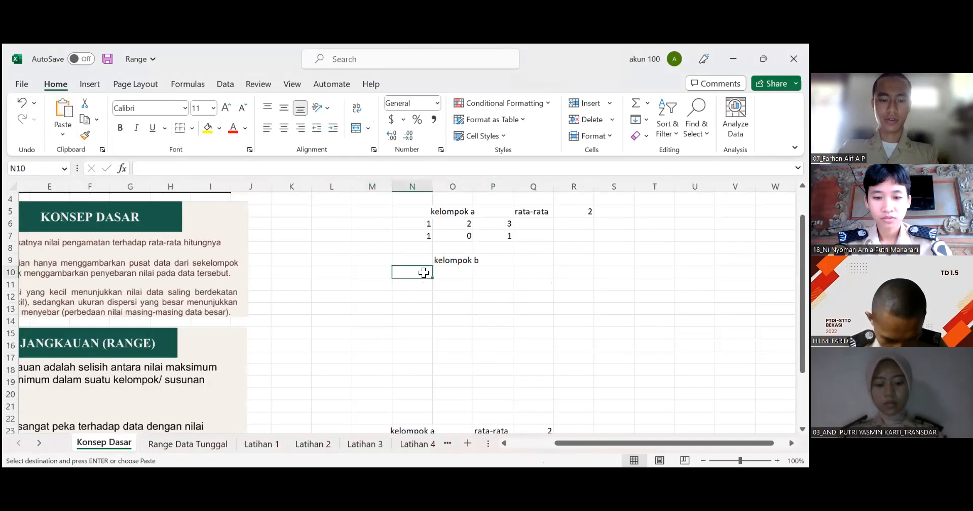
{"action": "key", "text": "ctrl+v"}
{"action": "scroll", "coordinate": [528, 293], "scroll_direction": "up", "scroll_amount": 1}
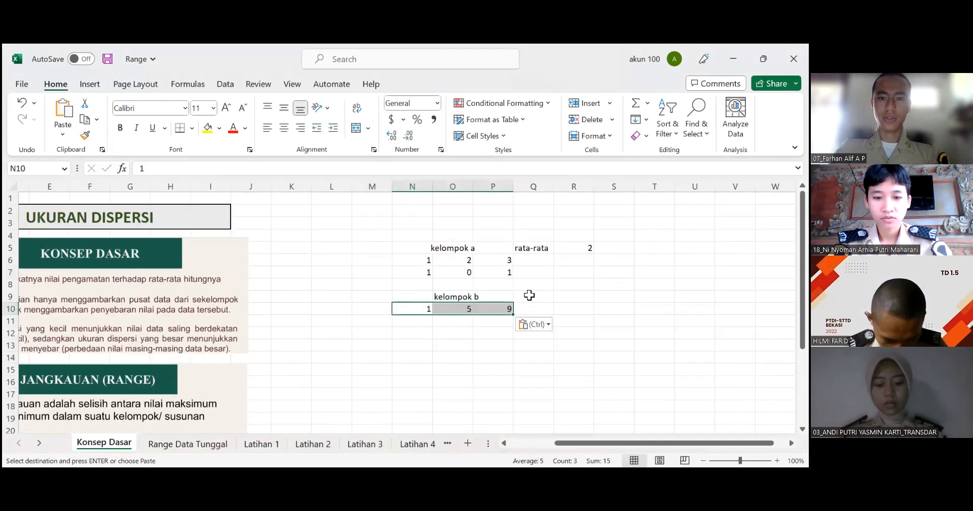
Label Q9 rata-rata and copy the kelompok a average formula from R5 into R9 for kelompok b
{"action": "left_click", "coordinate": [529, 295]}
{"action": "type", "text": "rata"}
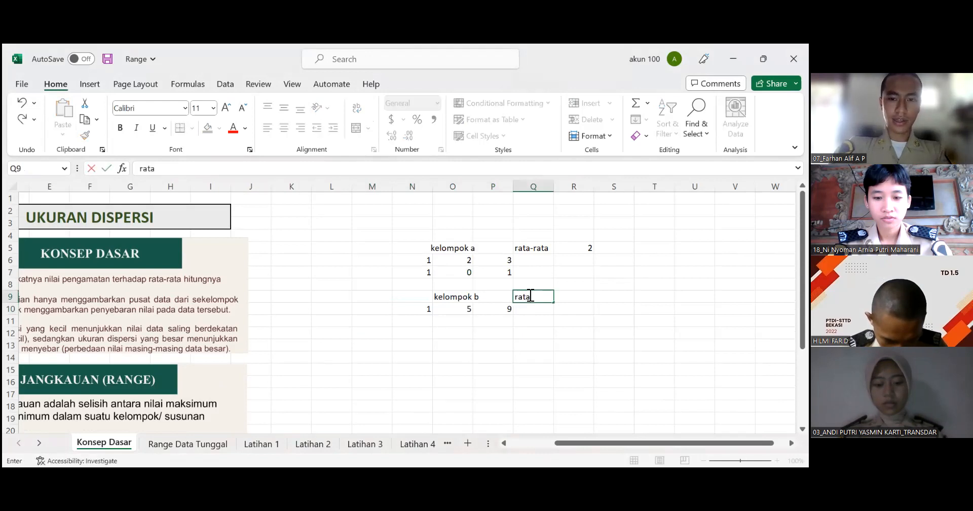
{"action": "type", "text": "-rata"}
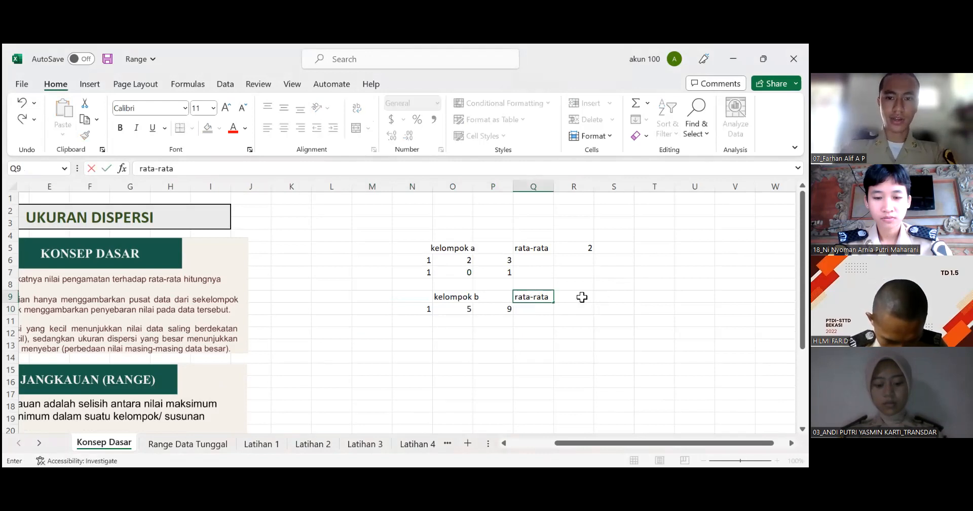
{"action": "left_click", "coordinate": [579, 297]}
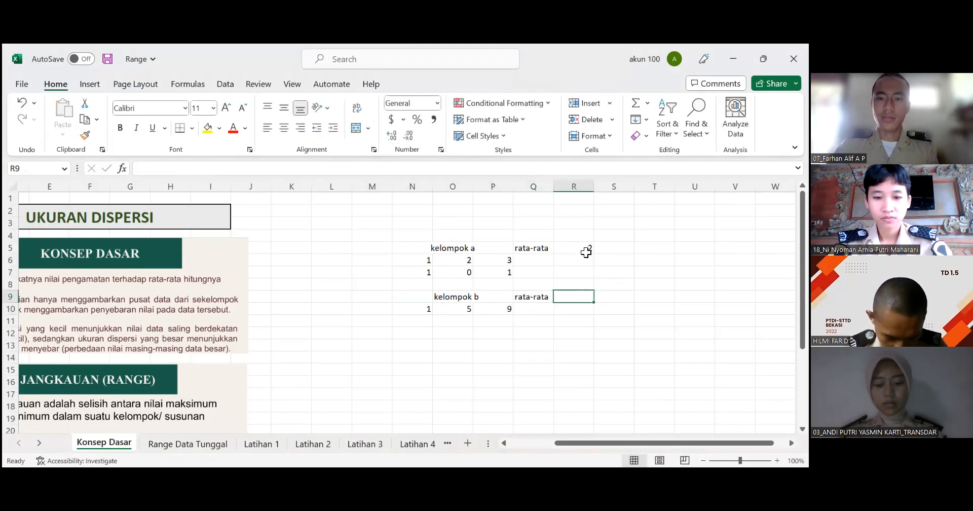
{"action": "left_click", "coordinate": [586, 252]}
{"action": "key", "text": "ctrl+c"}
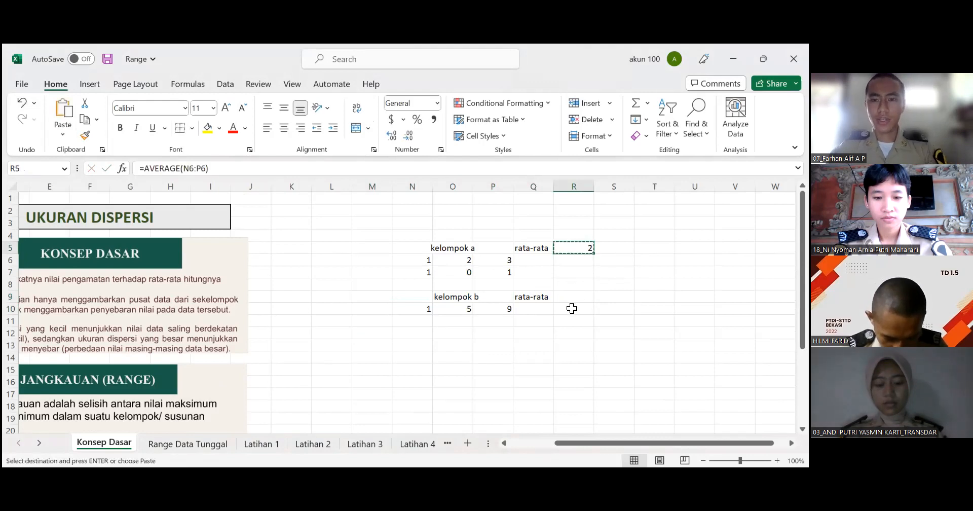
{"action": "left_click", "coordinate": [574, 297]}
{"action": "key", "text": "ctrl+v"}
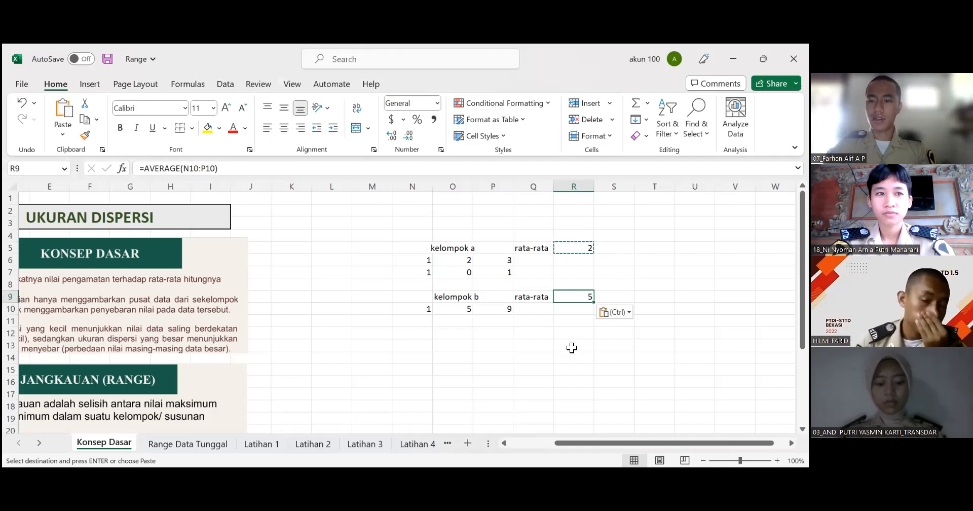
Calculate the first kelompok b value's absolute deviation from the mean in N11 with =ABS(N10-R9)
{"action": "left_click", "coordinate": [420, 321]}
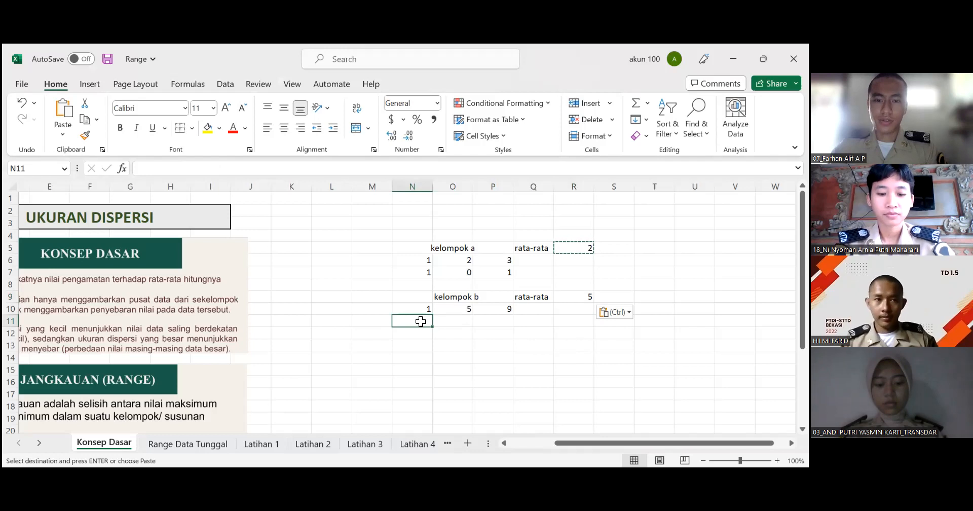
{"action": "double_click", "coordinate": [422, 323]}
{"action": "type", "text": "="}
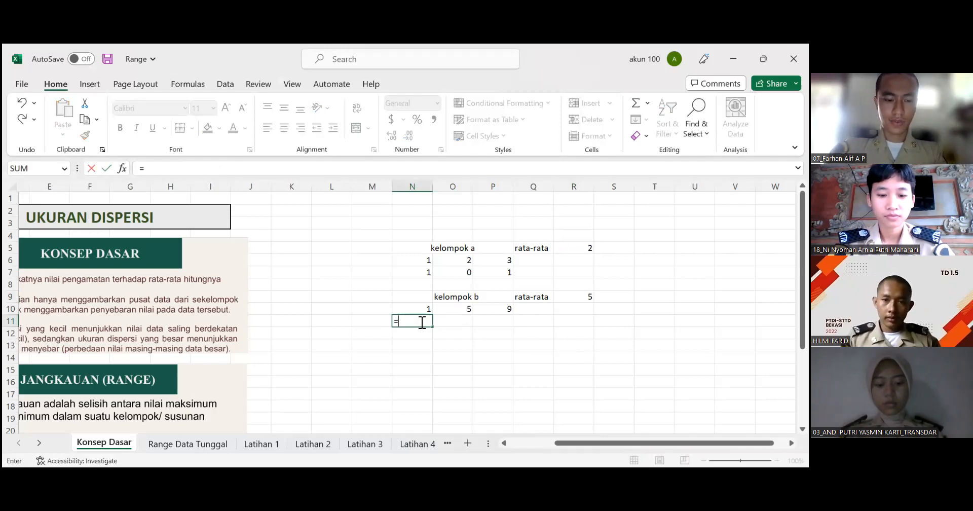
{"action": "type", "text": "abs"}
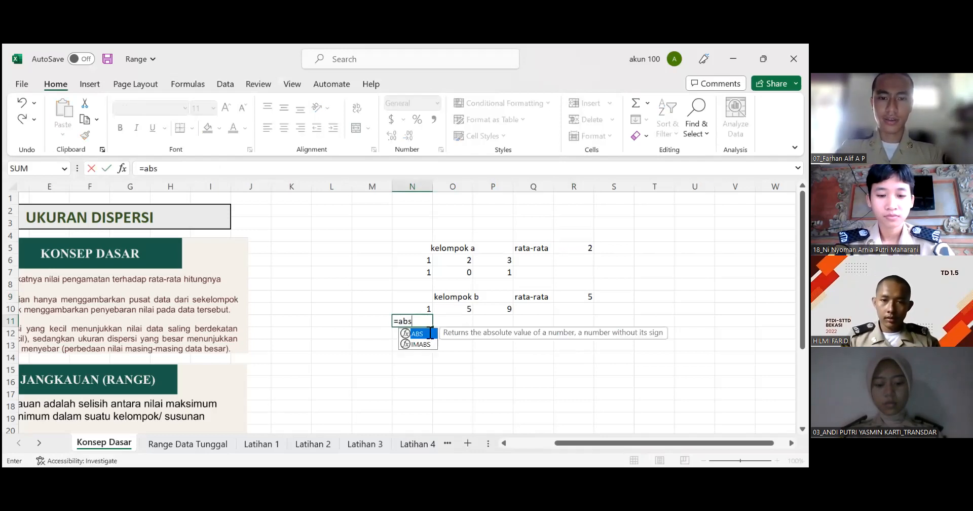
{"action": "key", "text": "Tab"}
{"action": "key", "text": "Up"}
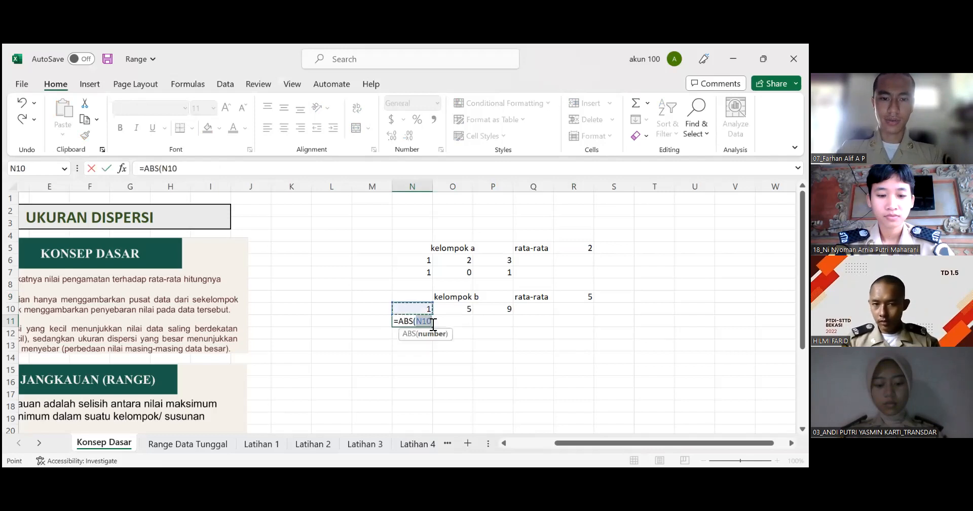
{"action": "type", "text": "-"}
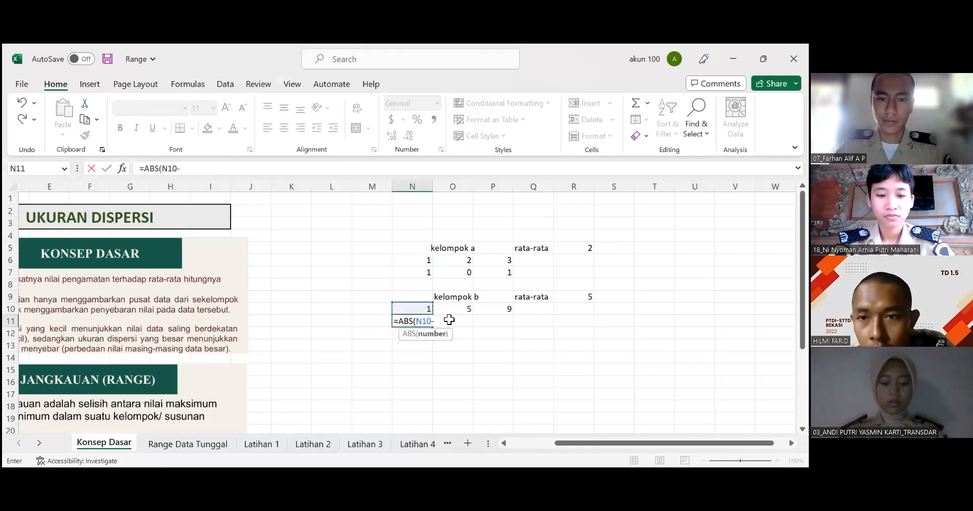
{"action": "left_click", "coordinate": [574, 300]}
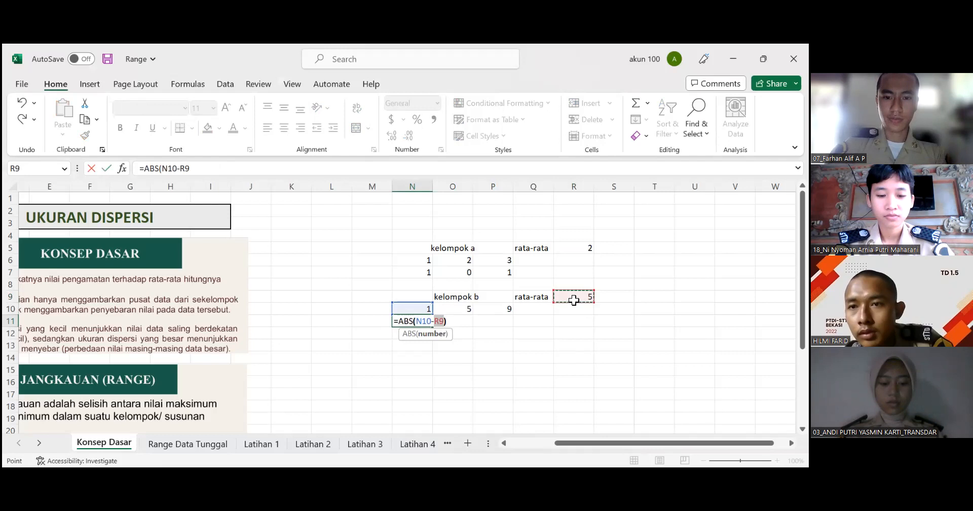
{"action": "key", "text": "Return"}
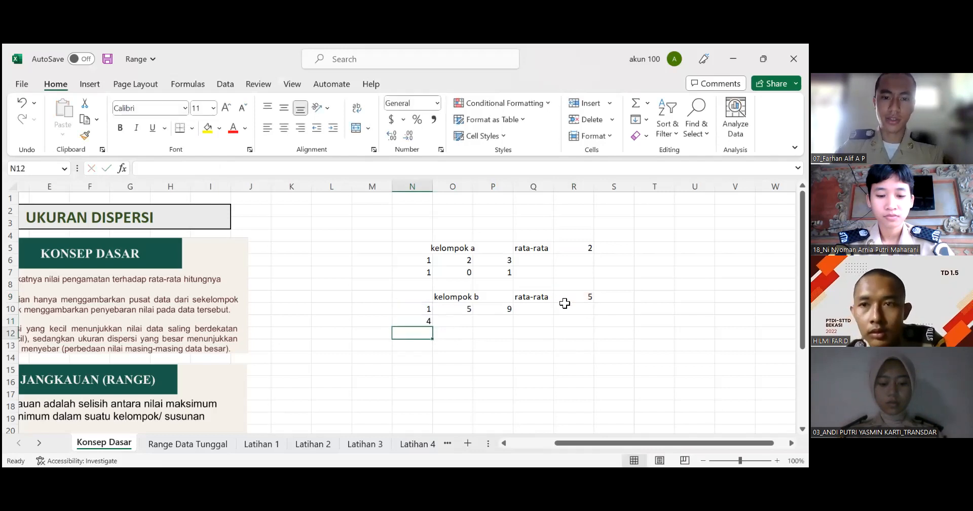
Try to fill the N11 deviation formula across to P11, and undo the fill
{"action": "left_click", "coordinate": [425, 322]}
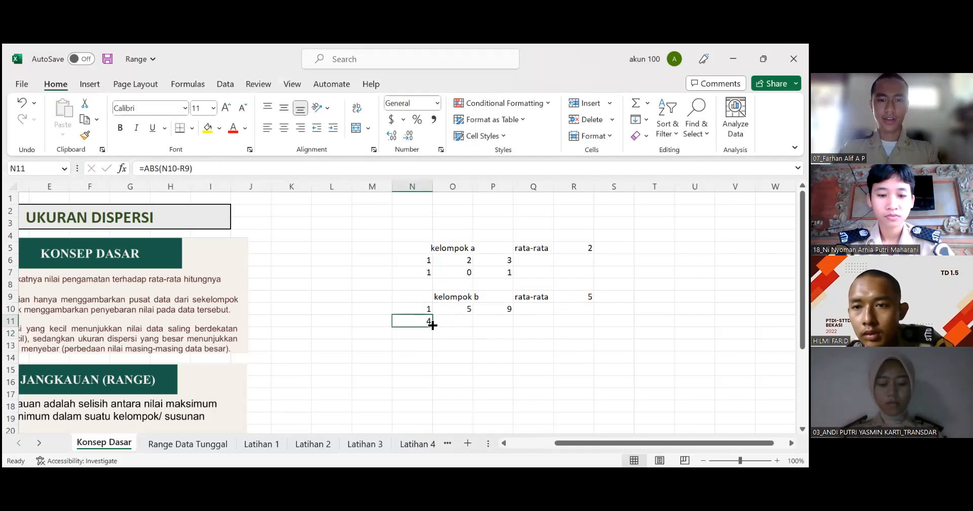
{"action": "key", "text": "ctrl+c"}
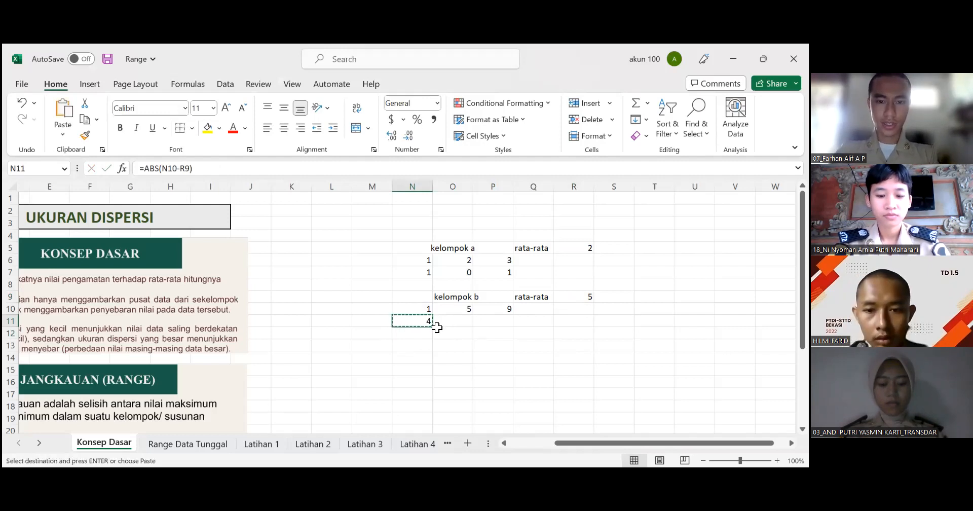
{"action": "left_click_drag", "start_coordinate": [432, 326], "coordinate": [491, 330]}
{"action": "scroll", "coordinate": [471, 345], "scroll_direction": "down", "scroll_amount": 1}
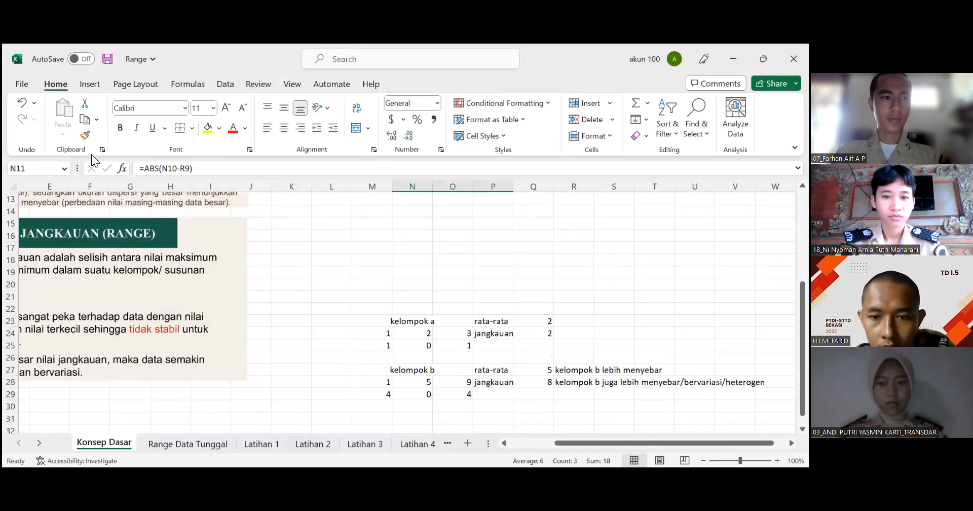
{"action": "scroll", "coordinate": [515, 221], "scroll_direction": "up", "scroll_amount": 1}
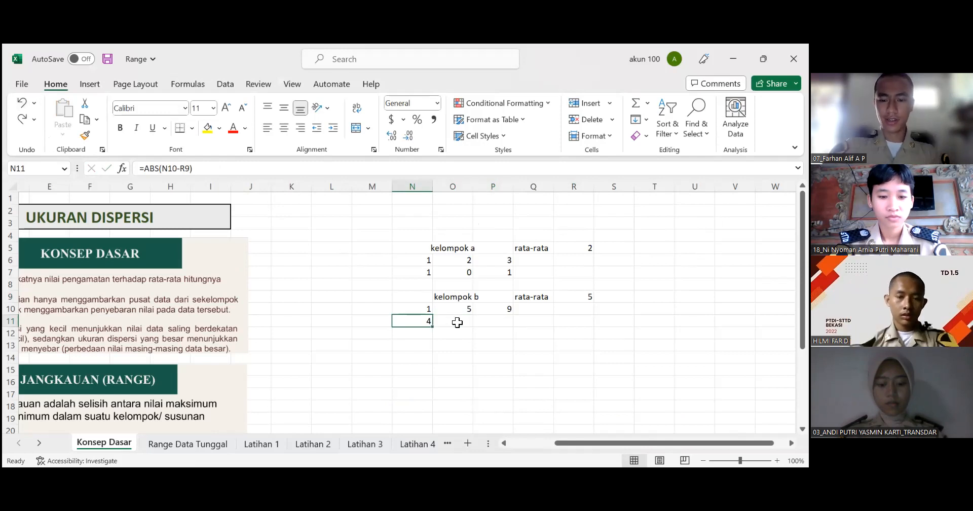
Calculate the second kelompok b value's absolute deviation from the mean in O11 with =ABS(O10-R9)
{"action": "left_click", "coordinate": [457, 323]}
{"action": "type", "text": "="}
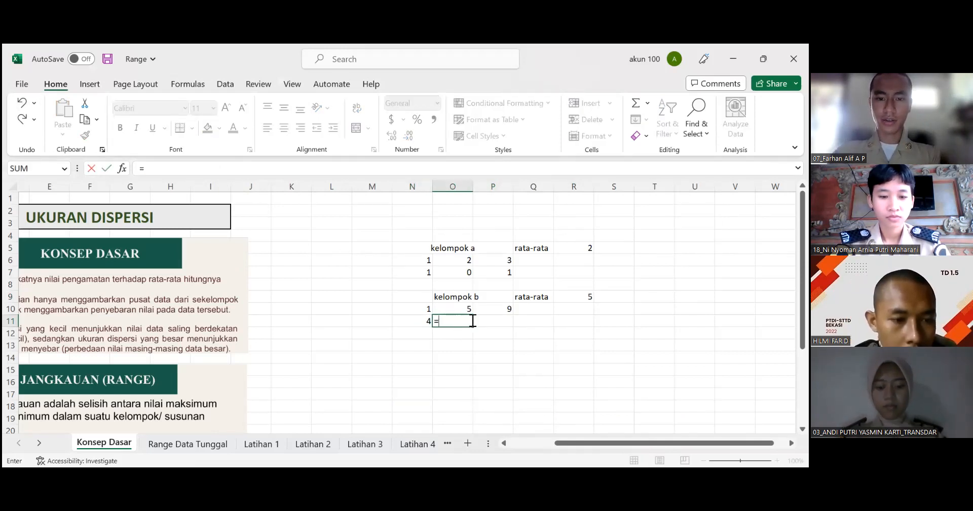
{"action": "type", "text": "ABS(O10"}
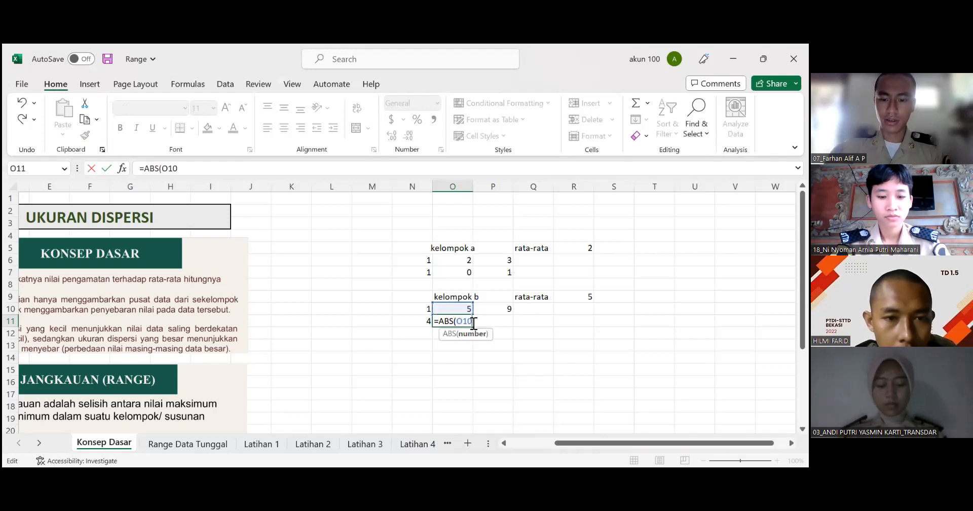
{"action": "type", "text": "-"}
{"action": "left_click", "coordinate": [580, 309]}
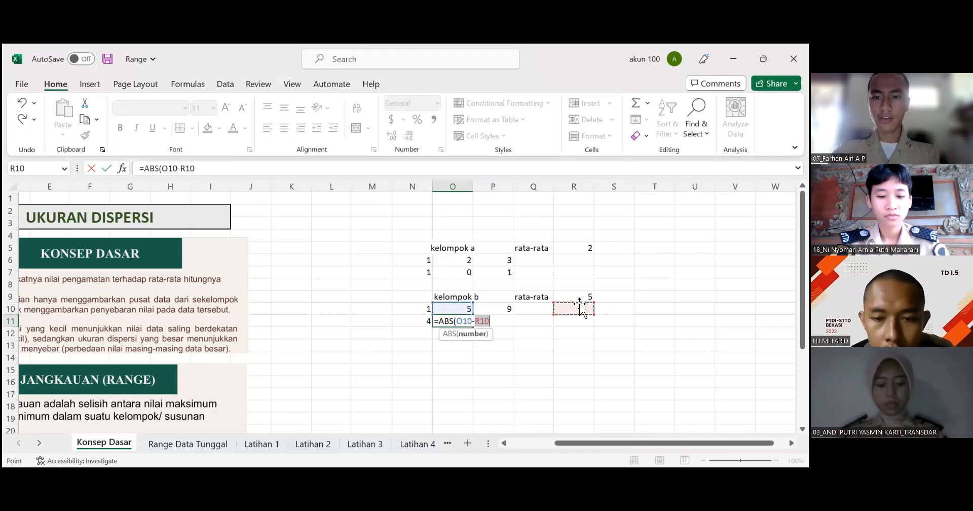
{"action": "key", "text": "Up"}
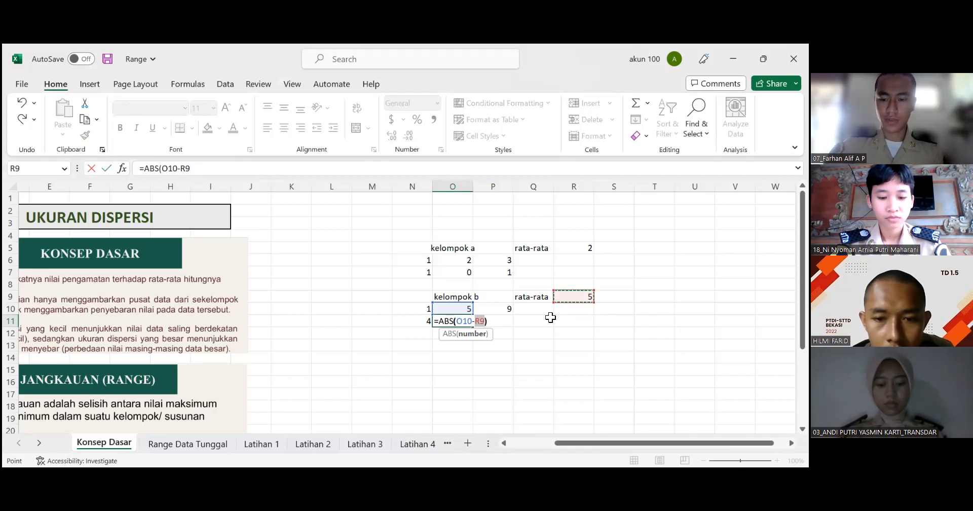
{"action": "key", "text": "Return"}
Calculate the third kelompok b value's absolute deviation from the mean in P11 with =ABS(P10-R9)
{"action": "left_click", "coordinate": [505, 322]}
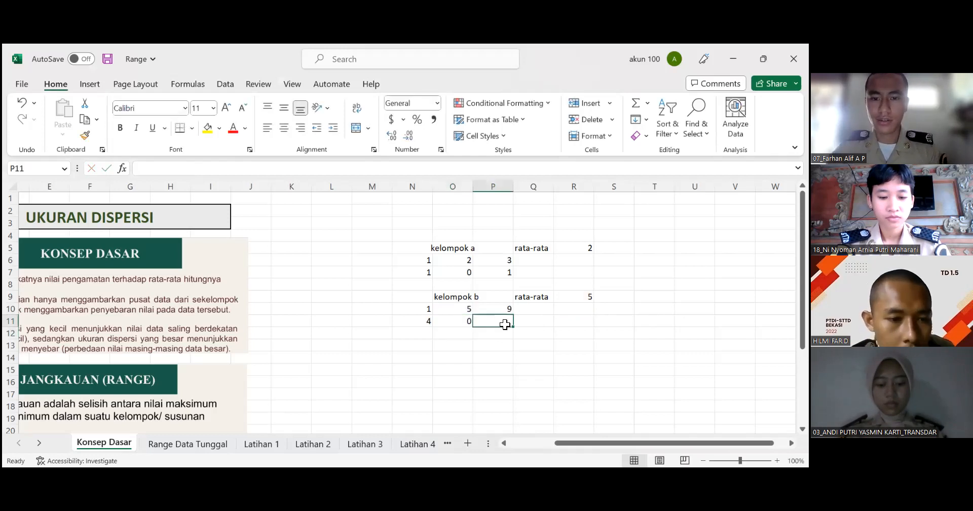
{"action": "type", "text": "="}
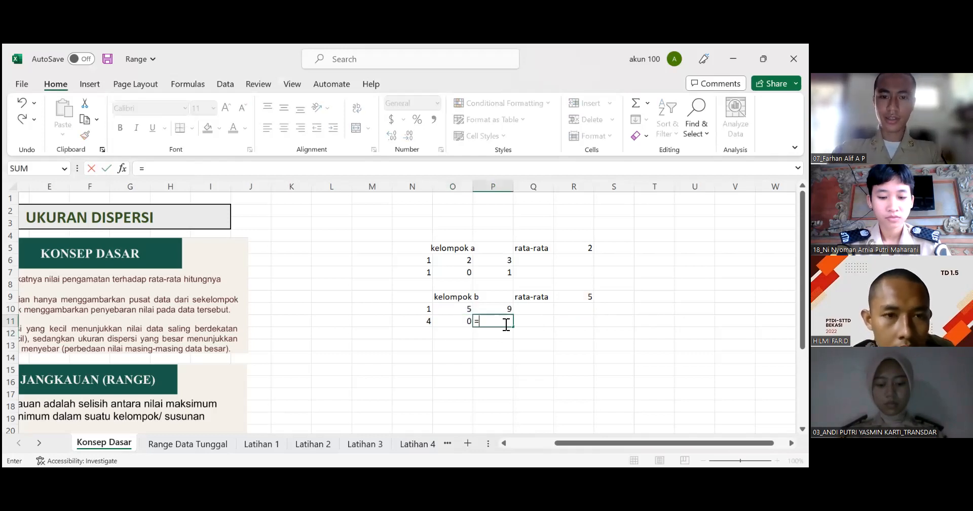
{"action": "type", "text": "ab"}
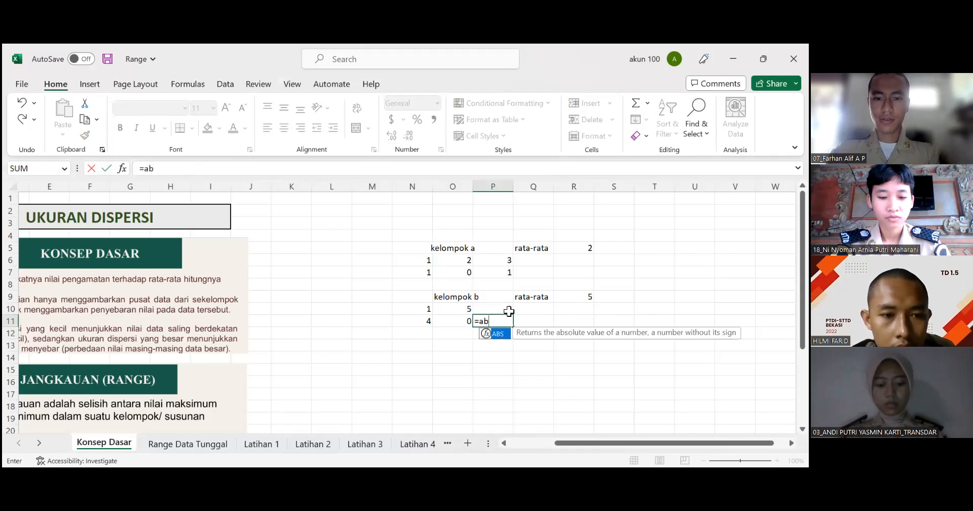
{"action": "key", "text": "Tab"}
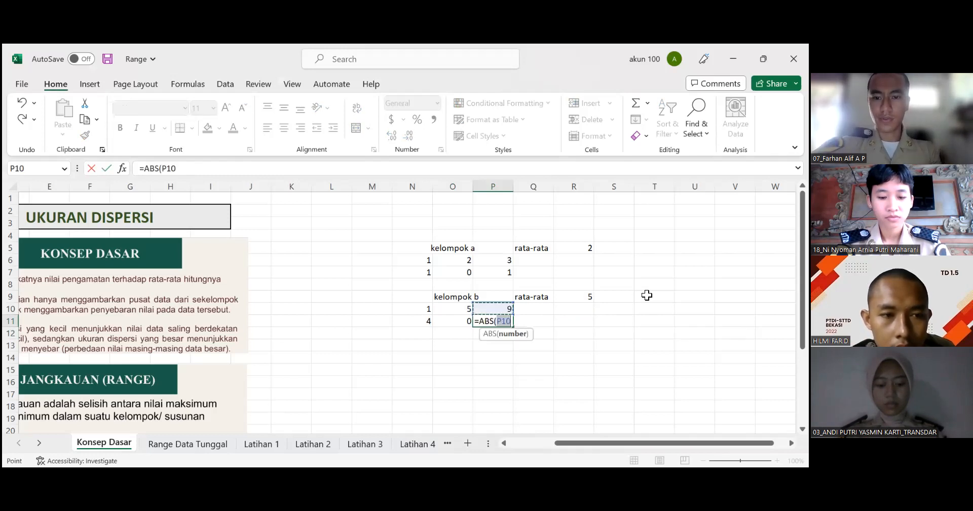
{"action": "left_click", "coordinate": [582, 299]}
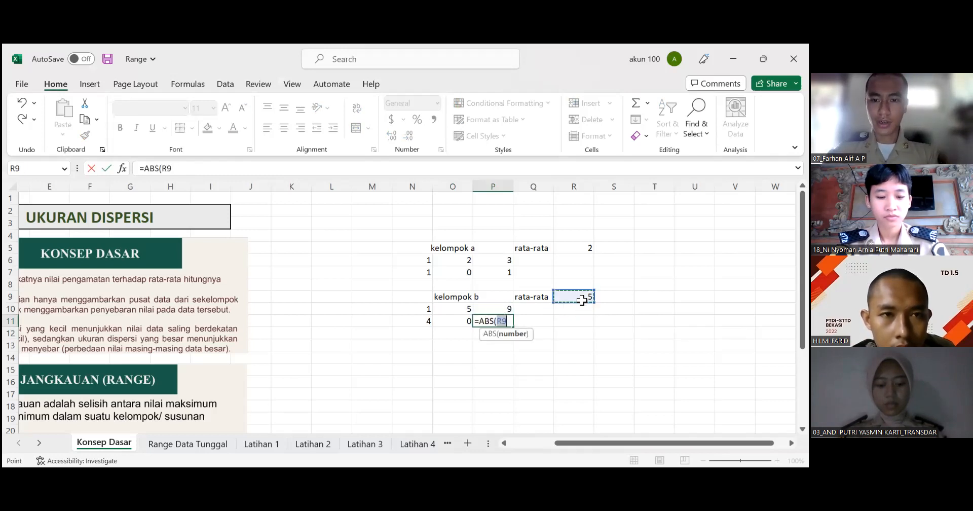
{"action": "left_click", "coordinate": [504, 308]}
{"action": "type", "text": "-"}
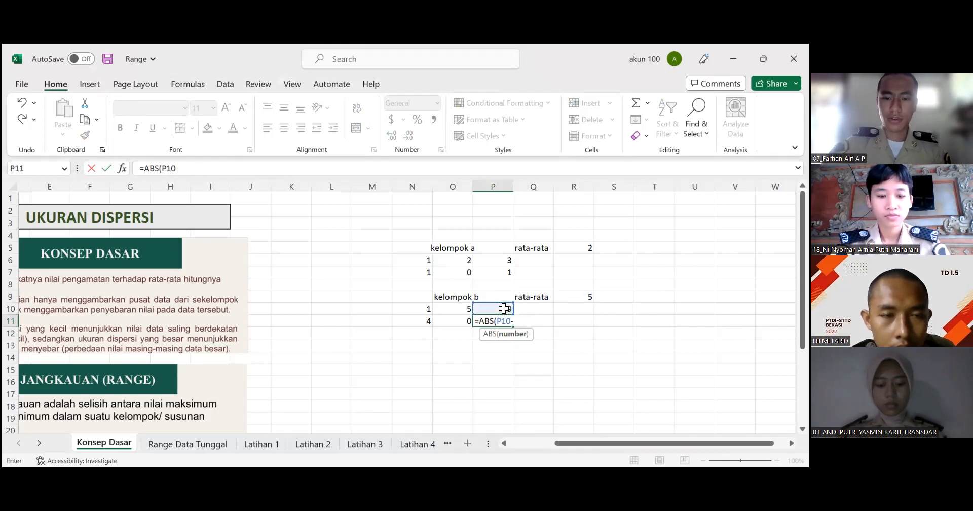
{"action": "left_click", "coordinate": [578, 299]}
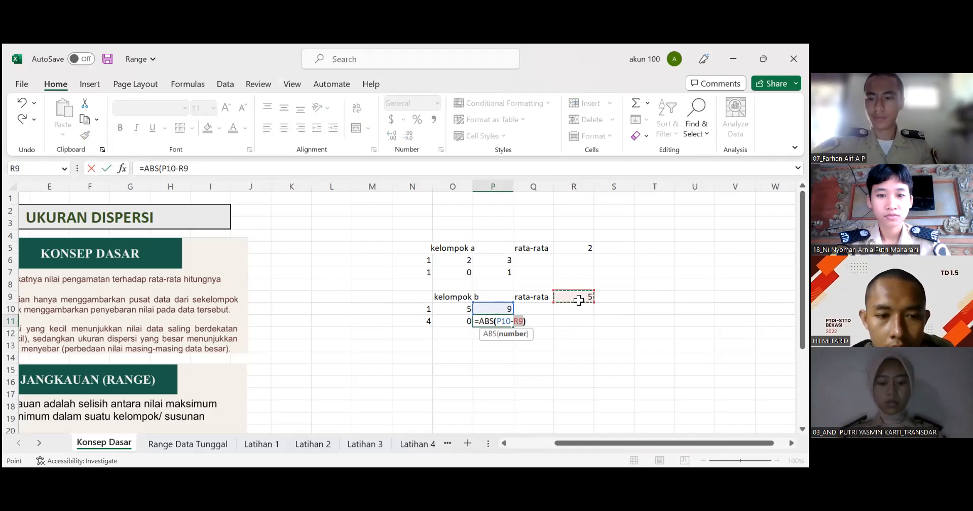
{"action": "key", "text": "Return"}
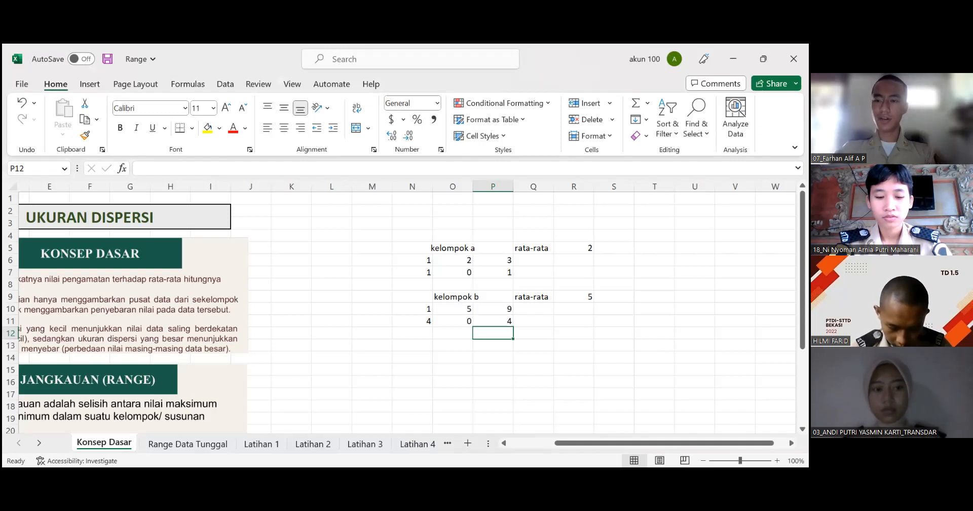
Following the finished example lower on the sheet, enter the conclusion kelompok b lebih menyebar in S9
{"action": "scroll", "coordinate": [531, 350], "scroll_direction": "down", "scroll_amount": 1}
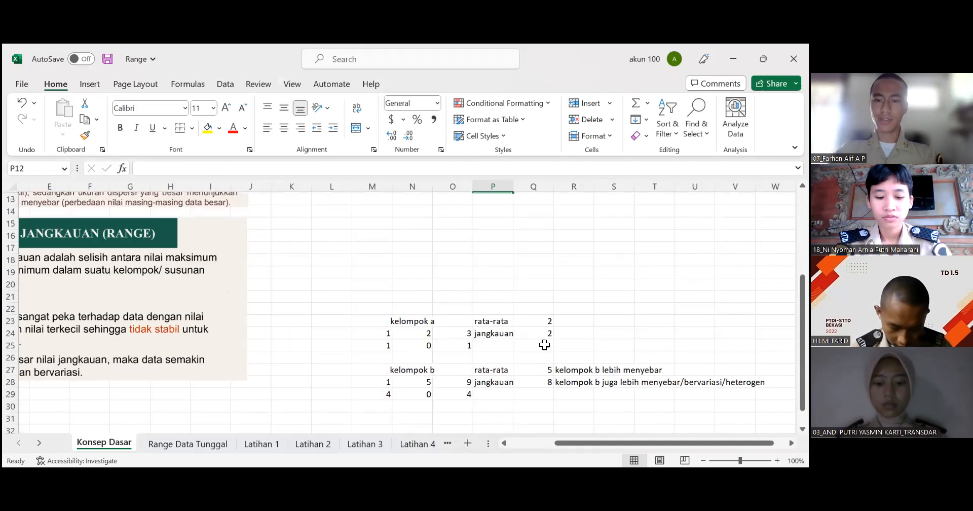
{"action": "scroll", "coordinate": [544, 345], "scroll_direction": "down", "scroll_amount": 2}
{"action": "left_click", "coordinate": [653, 296]}
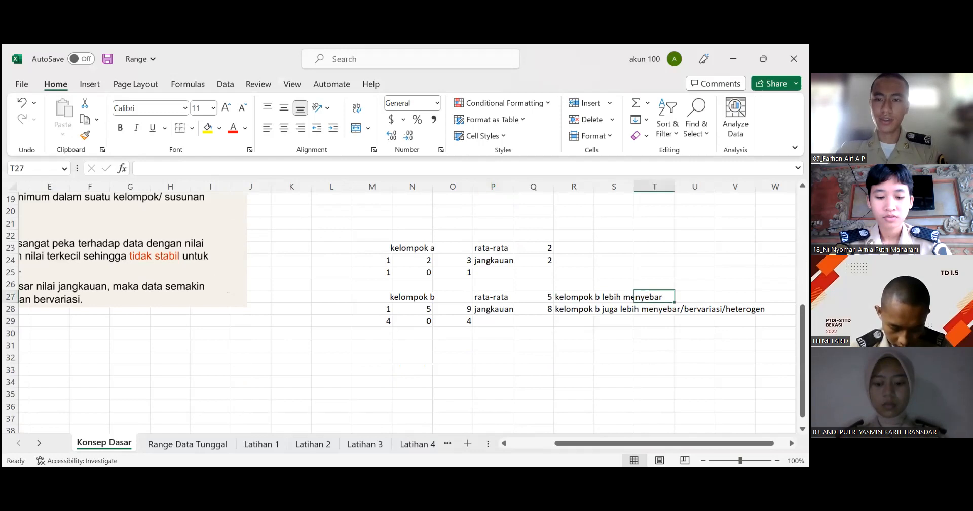
{"action": "left_click_drag", "start_coordinate": [639, 298], "coordinate": [599, 297]}
{"action": "left_click", "coordinate": [591, 263]}
{"action": "scroll", "coordinate": [592, 263], "scroll_direction": "up", "scroll_amount": 4}
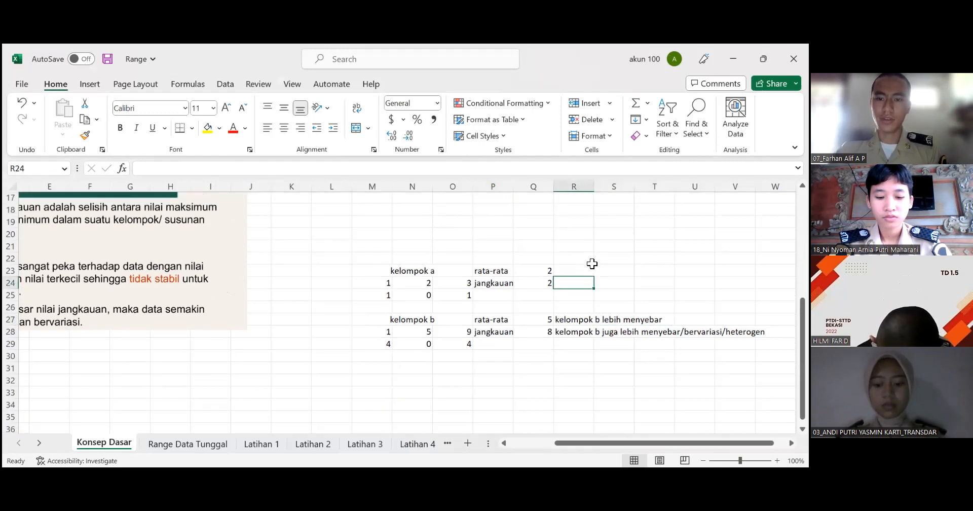
{"action": "scroll", "coordinate": [608, 298], "scroll_direction": "up", "scroll_amount": 2}
{"action": "left_click", "coordinate": [608, 298]}
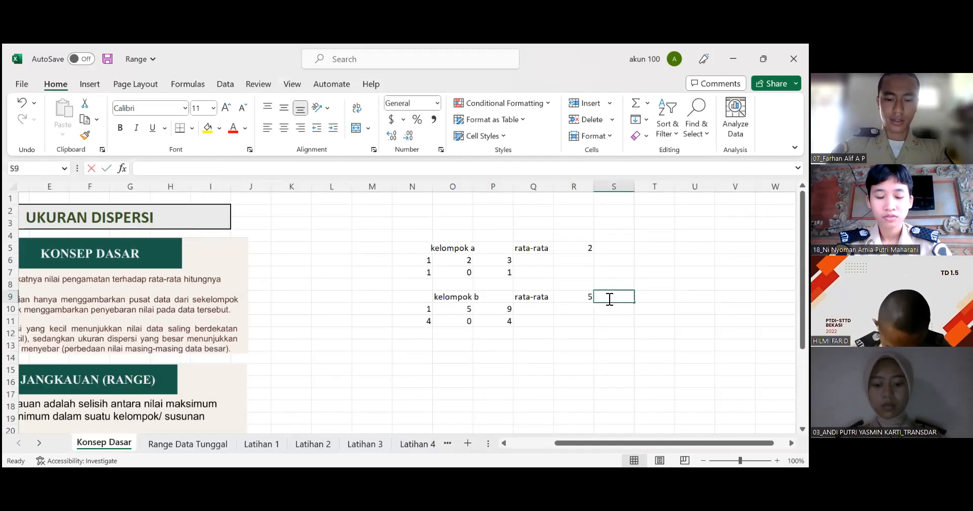
{"action": "type", "text": "kelompok"}
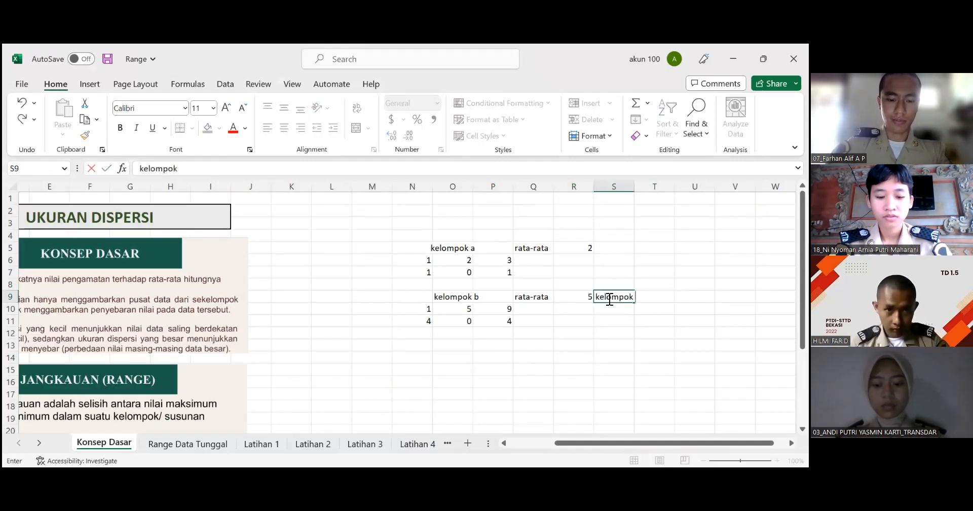
{"action": "type", "text": " b lebih meny"}
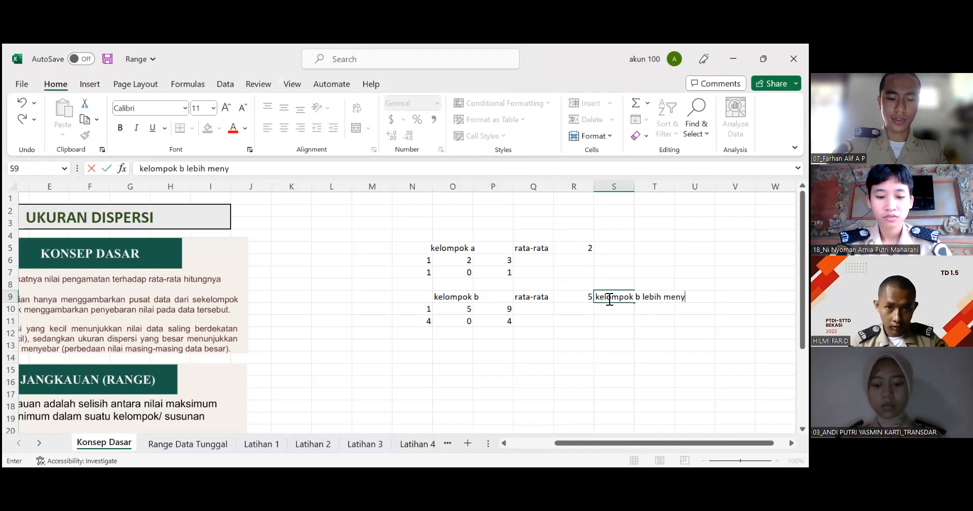
{"action": "type", "text": "ebar"}
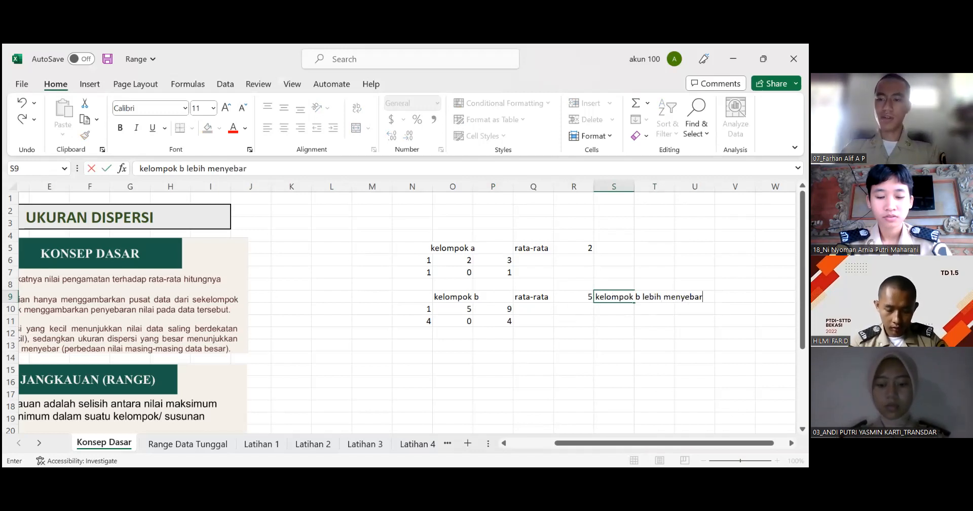
Review the JANGKAUAN (RANGE) notes and enter the label jangkaua in Q6 below the kelompok a rata-rata label
{"action": "left_click_drag", "start_coordinate": [623, 442], "coordinate": [509, 431]}
{"action": "scroll", "coordinate": [223, 269], "scroll_direction": "down", "scroll_amount": 3}
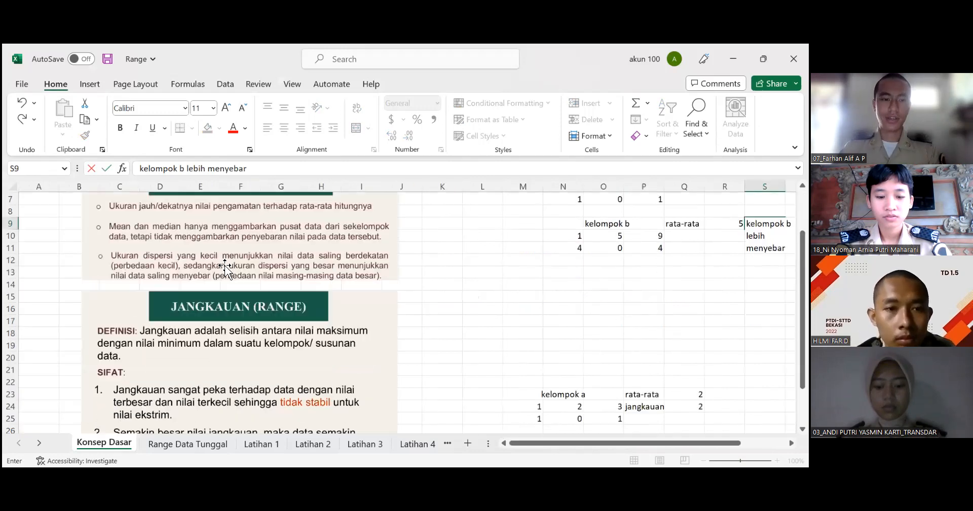
{"action": "scroll", "coordinate": [414, 290], "scroll_direction": "down", "scroll_amount": 3}
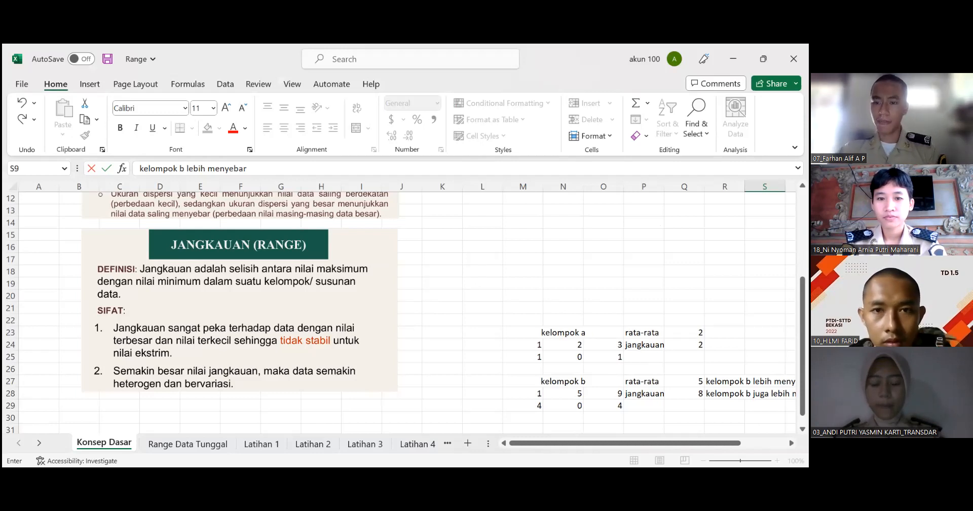
{"action": "left_click_drag", "start_coordinate": [628, 442], "coordinate": [669, 442]}
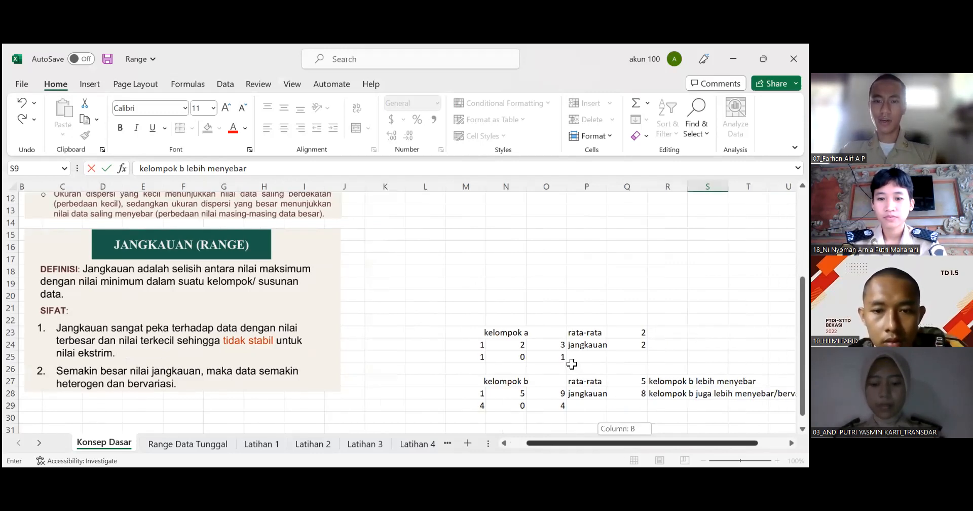
{"action": "scroll", "coordinate": [534, 256], "scroll_direction": "up", "scroll_amount": 2}
{"action": "scroll", "coordinate": [534, 257], "scroll_direction": "up", "scroll_amount": 2}
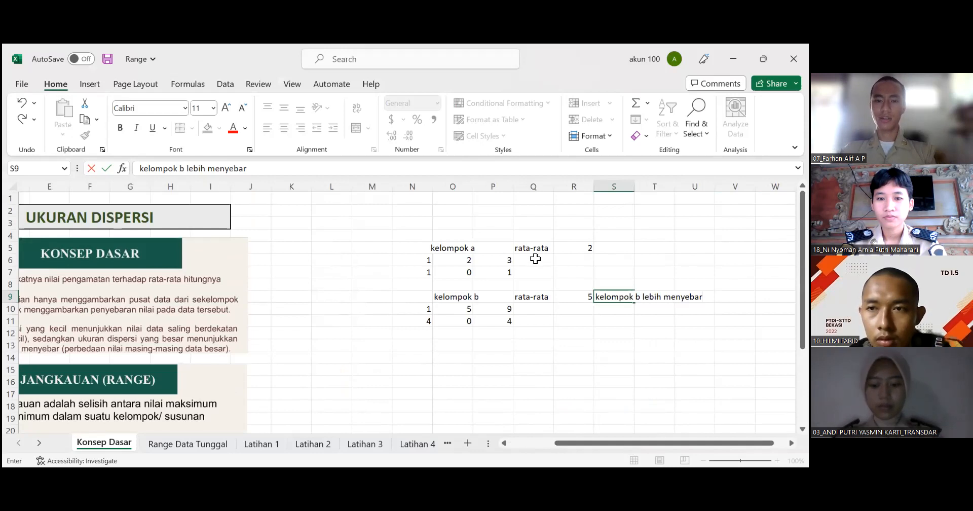
{"action": "left_click", "coordinate": [536, 259]}
{"action": "type", "text": "jangkauan"}
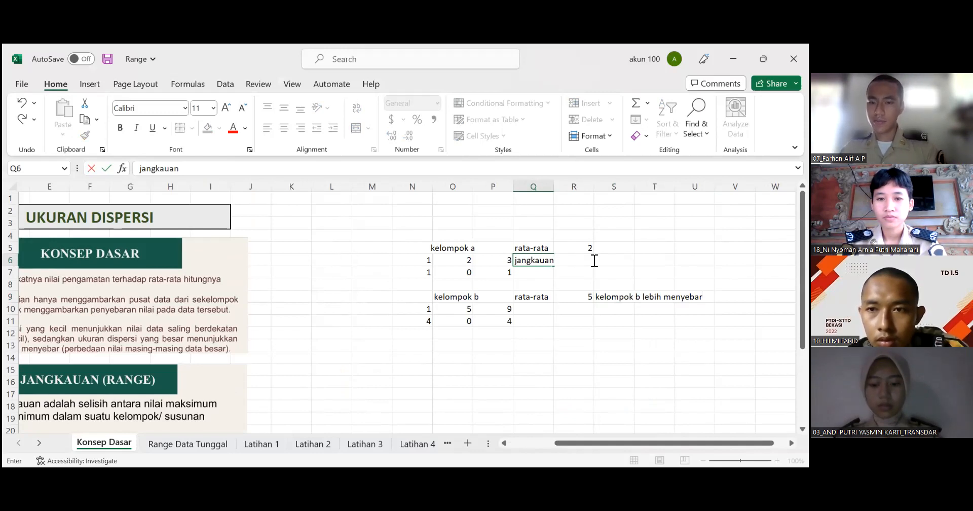
{"action": "left_click", "coordinate": [579, 260]}
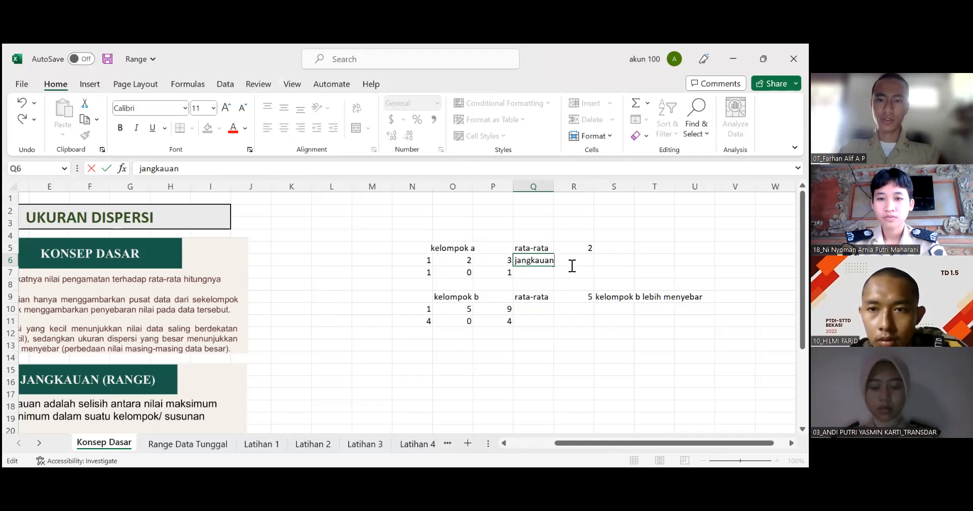
{"action": "key", "text": "BackSpace"}
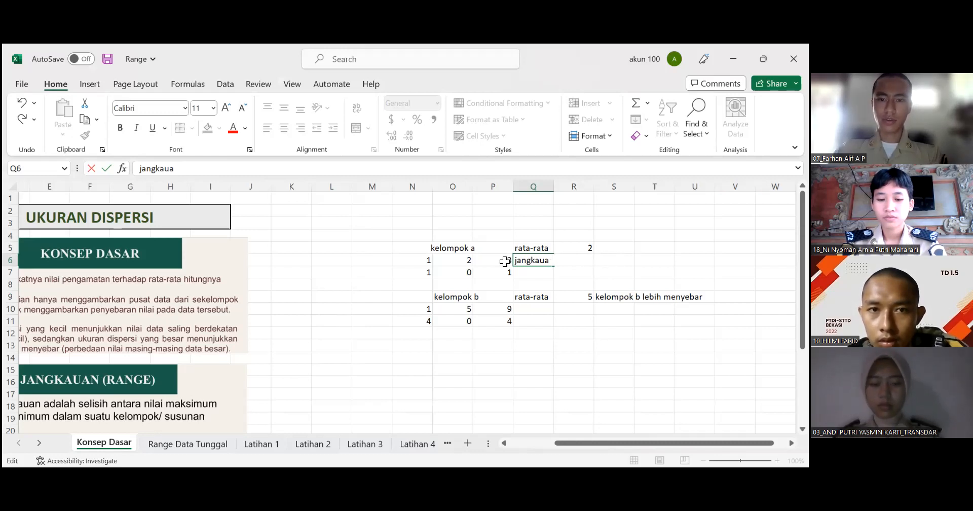
{"action": "key", "text": "Return"}
Calculate the kelompok a range in R6 with =P6-N6
{"action": "left_click", "coordinate": [576, 260]}
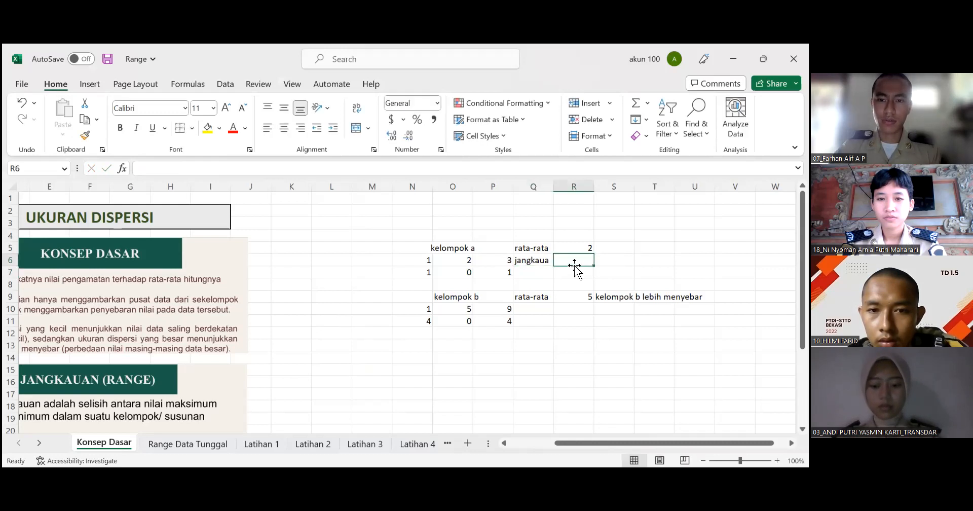
{"action": "type", "text": "="}
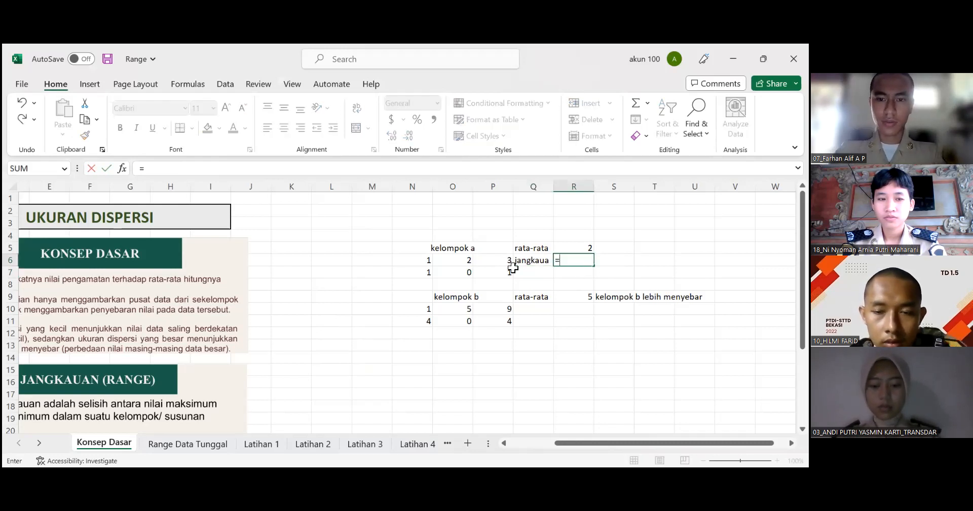
{"action": "left_click", "coordinate": [511, 265]}
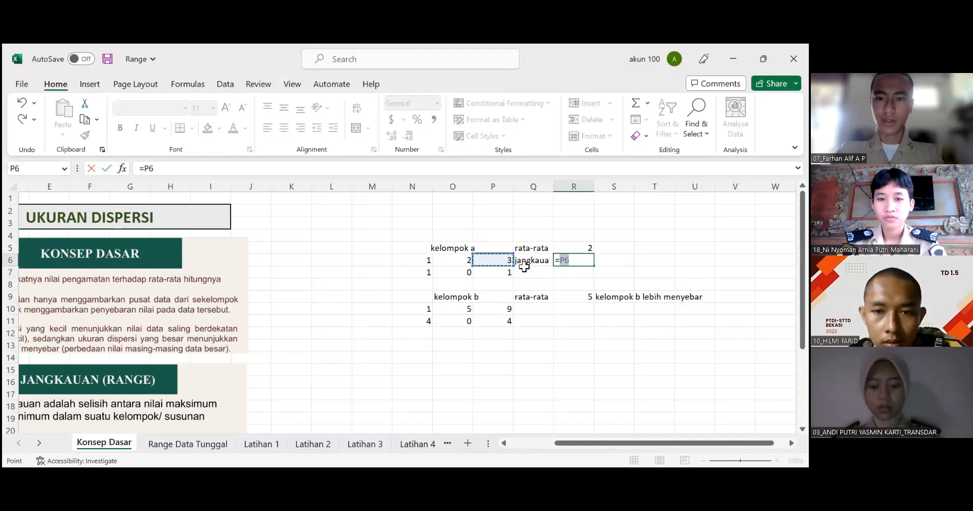
{"action": "type", "text": "-"}
{"action": "left_click", "coordinate": [428, 263]}
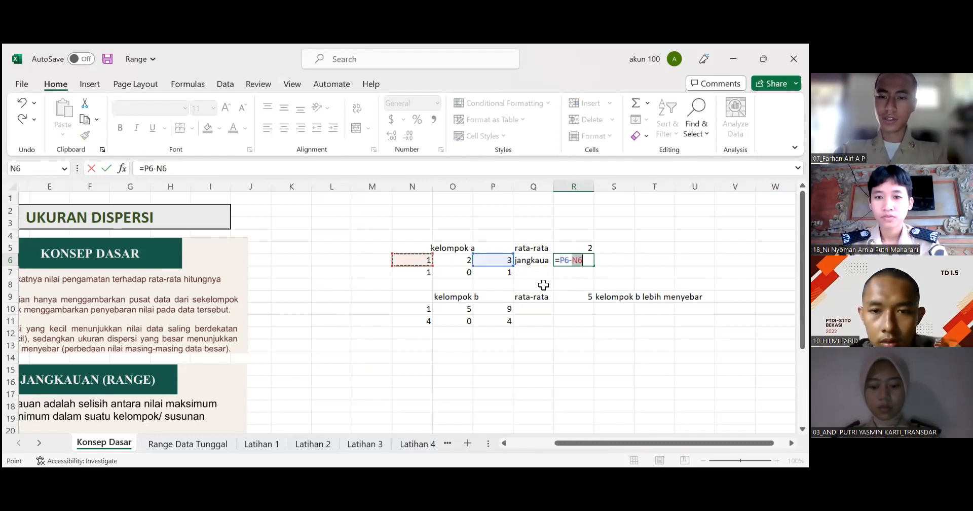
{"action": "key", "text": "Return"}
Copy the kelompok a range formula from R6 into R10 for kelompok b
{"action": "left_click", "coordinate": [590, 261]}
{"action": "key", "text": "ctrl+c"}
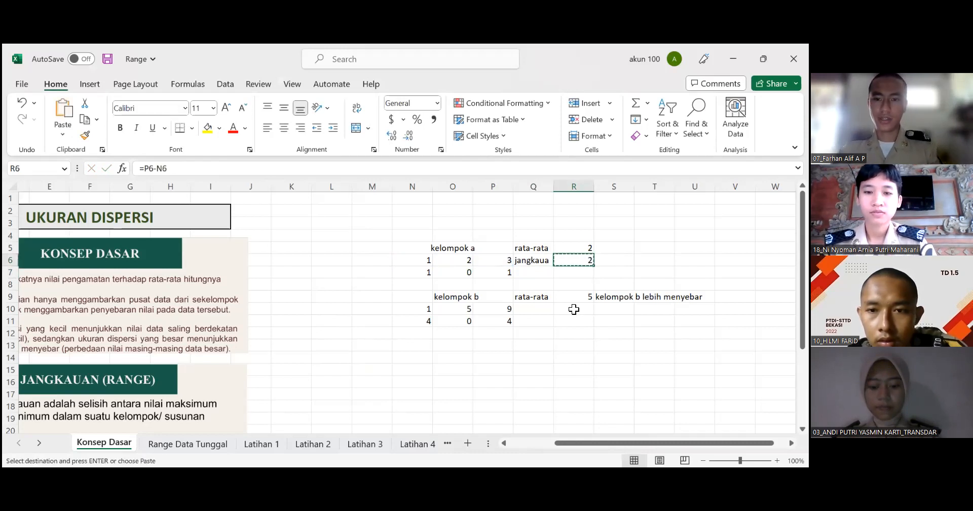
{"action": "left_click", "coordinate": [576, 310]}
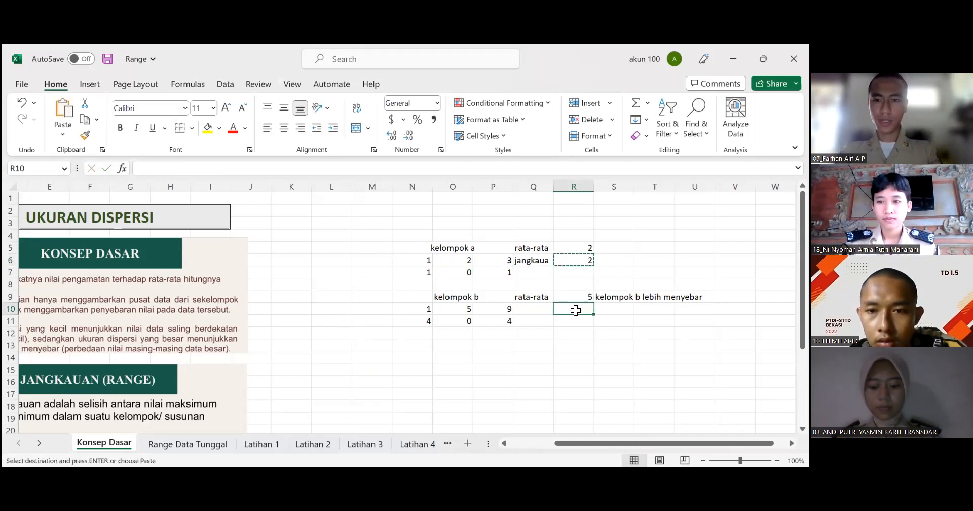
{"action": "key", "text": "ctrl+v"}
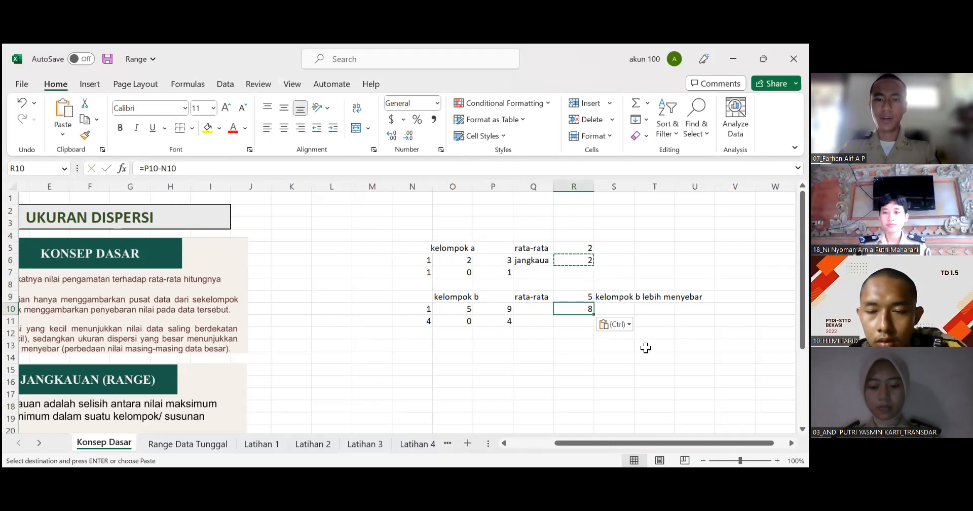
{"action": "left_click", "coordinate": [541, 309]}
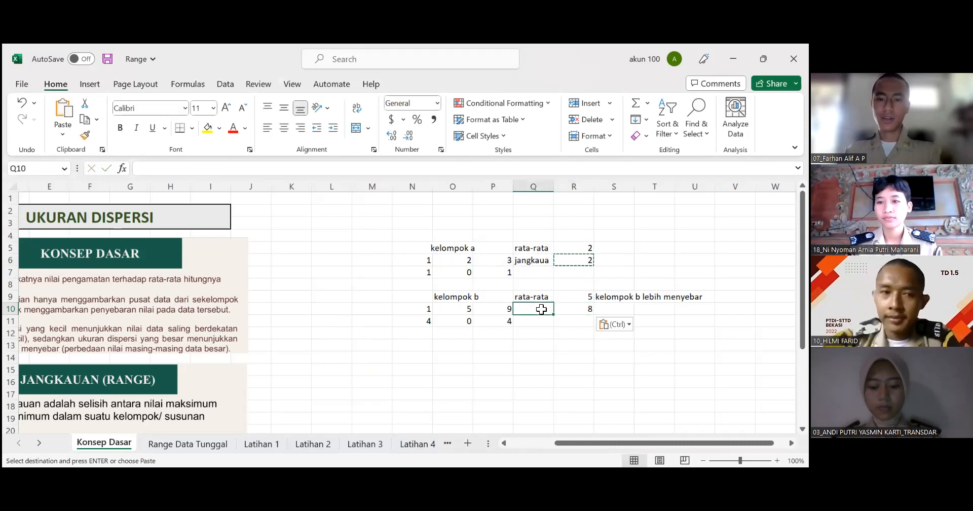
{"action": "type", "text": "jangkauan"}
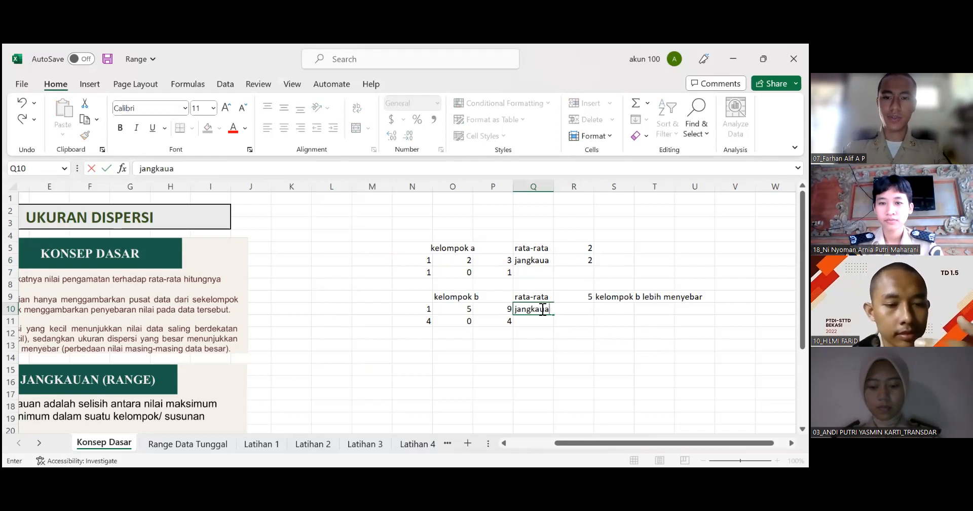
{"action": "key", "text": "F2"}
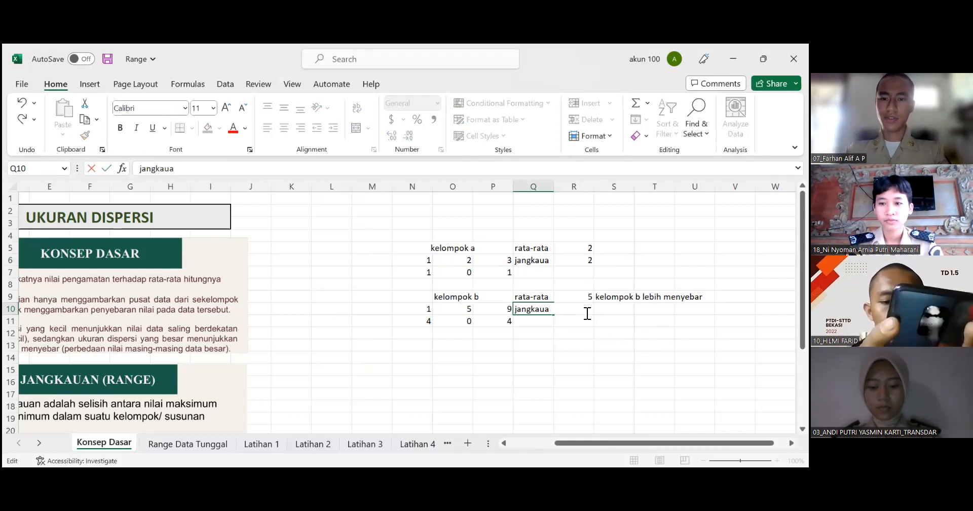
{"action": "key", "text": "BackSpace"}
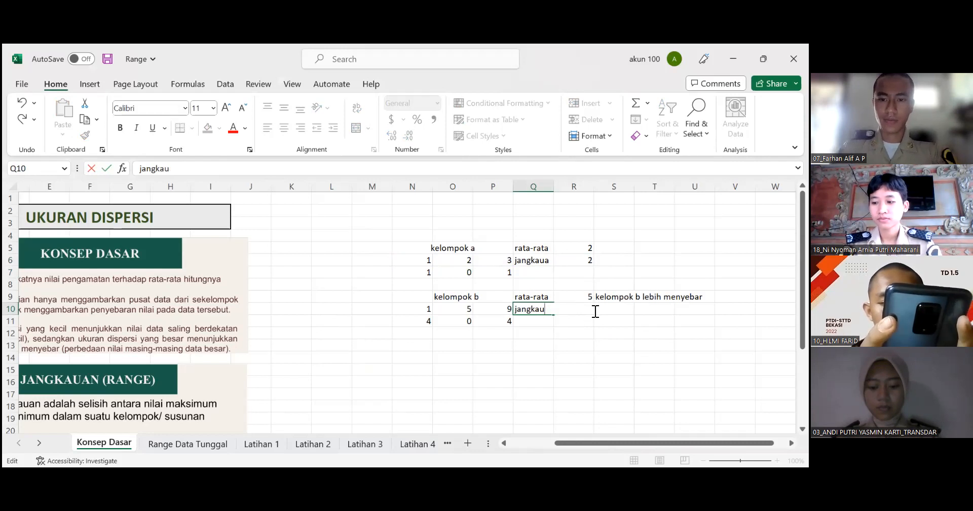
{"action": "key", "text": "BackSpace"}
{"action": "key", "text": "BackSpace"}
{"action": "key", "text": "BackSpace"}
{"action": "key", "text": "BackSpace"}
{"action": "key", "text": "BackSpace"}
{"action": "key", "text": "BackSpace"}
{"action": "key", "text": "BackSpace"}
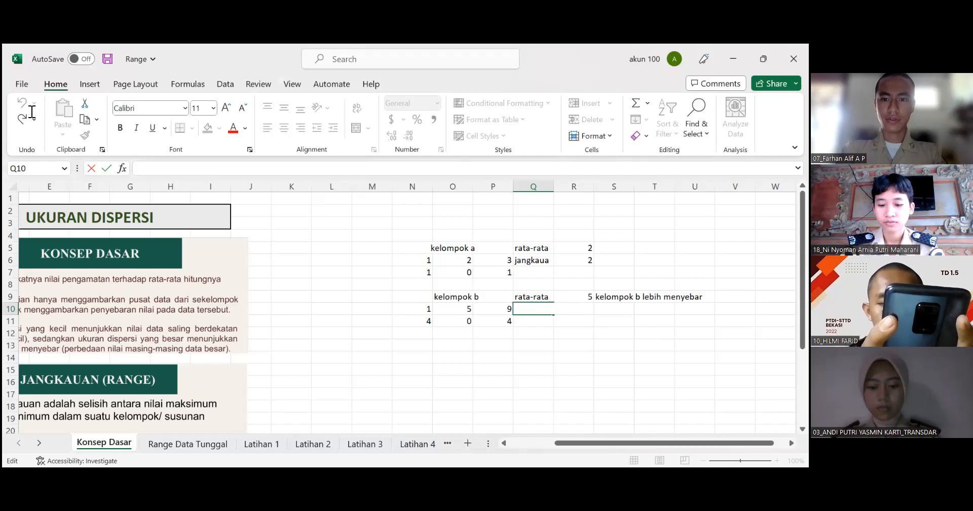
{"action": "left_click", "coordinate": [571, 301]}
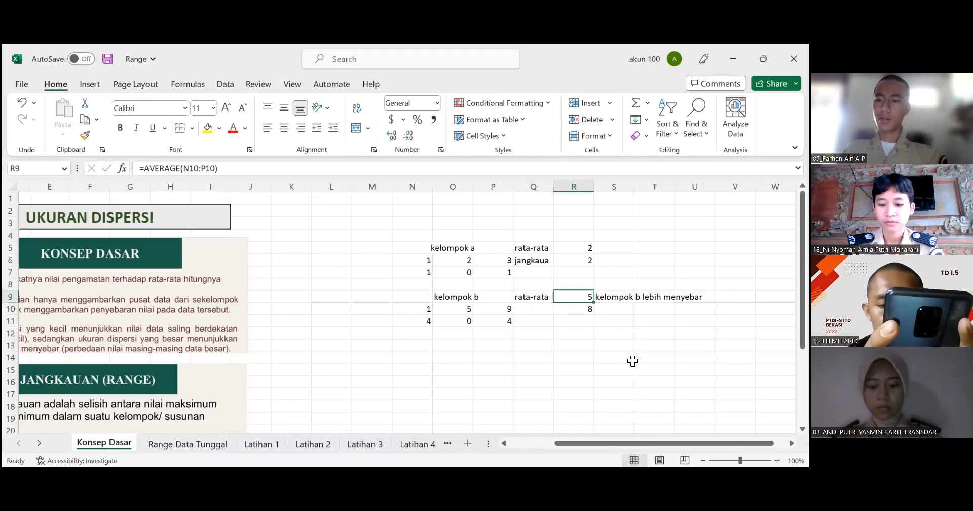
Copy the conclusion kelompok b juga lebih menyebar/bervariasi/heterogen from R28 into S10 beside the kelompok b range, and open the Range Data Tunggal sheet
{"action": "scroll", "coordinate": [638, 364], "scroll_direction": "down", "scroll_amount": 1}
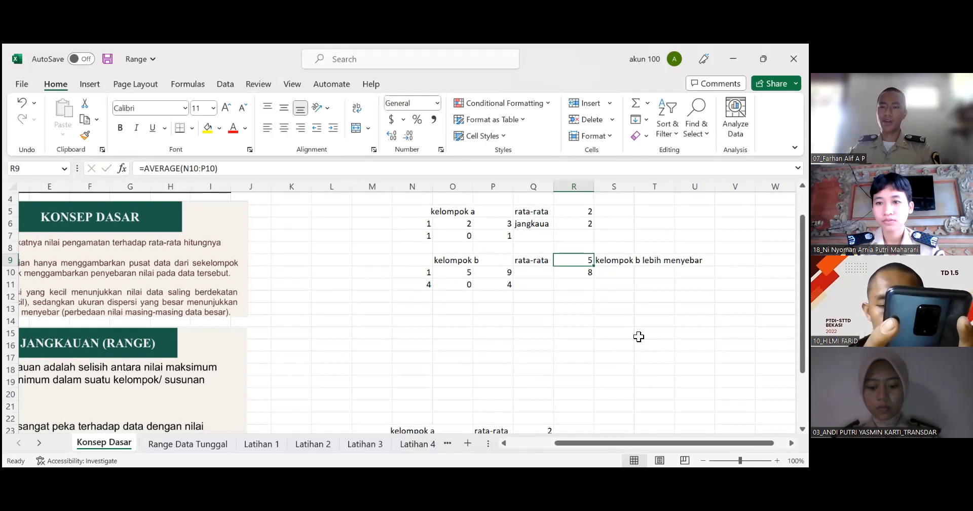
{"action": "scroll", "coordinate": [633, 340], "scroll_direction": "up", "scroll_amount": 1}
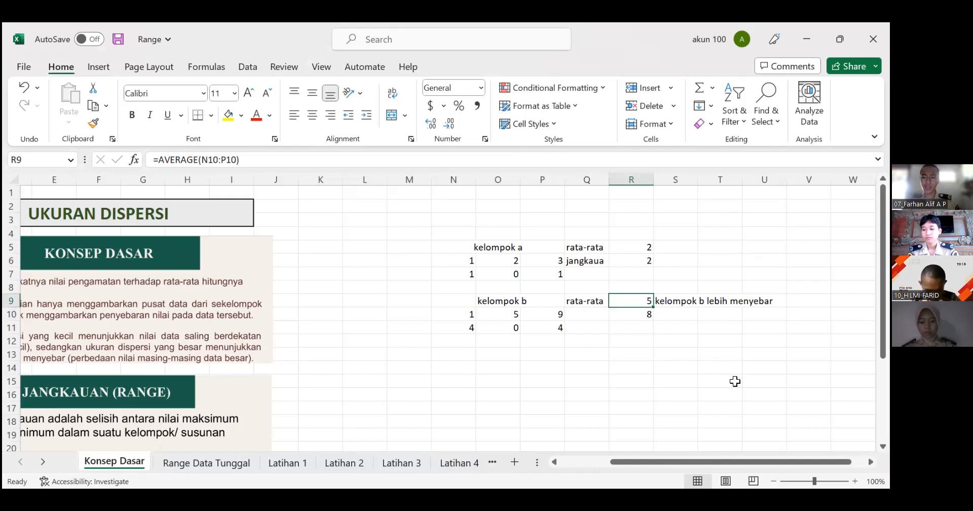
{"action": "scroll", "coordinate": [735, 381], "scroll_direction": "down", "scroll_amount": 1}
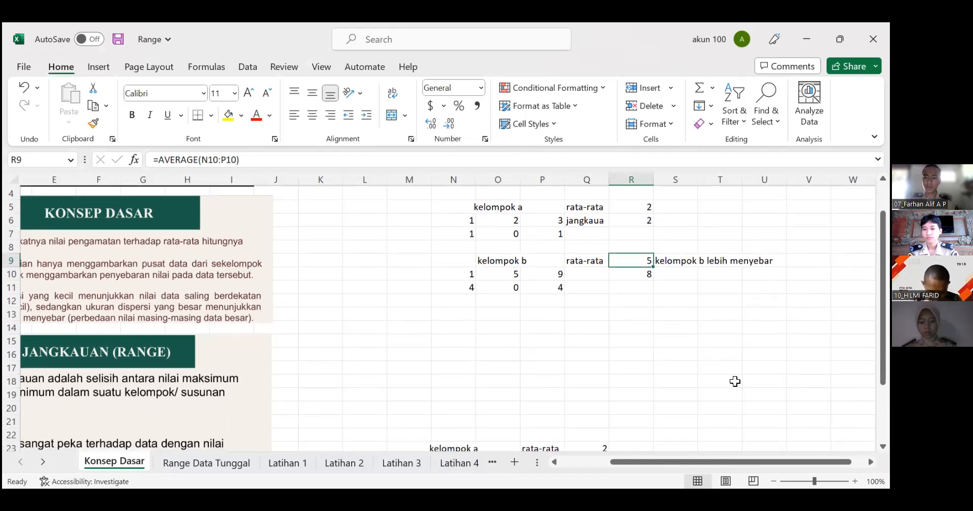
{"action": "scroll", "coordinate": [634, 387], "scroll_direction": "down", "scroll_amount": 2}
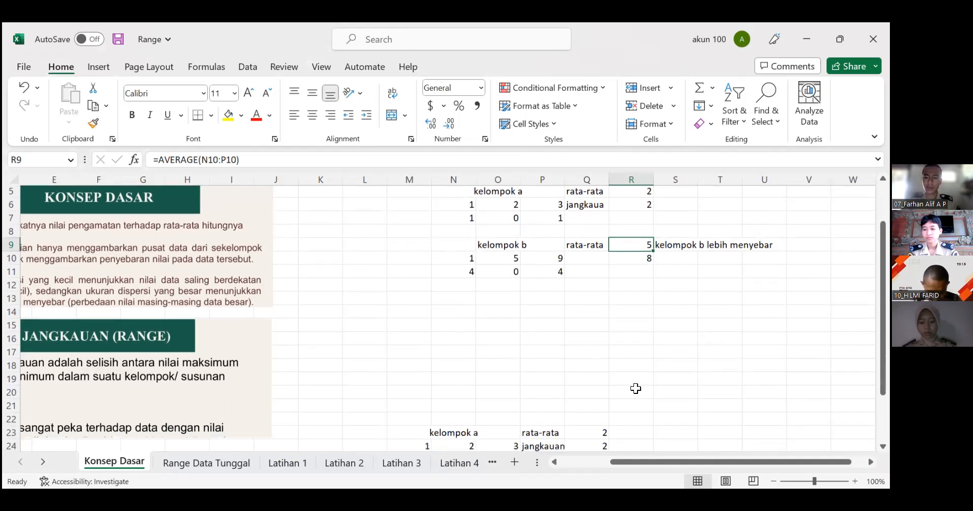
{"action": "scroll", "coordinate": [616, 355], "scroll_direction": "down", "scroll_amount": 2}
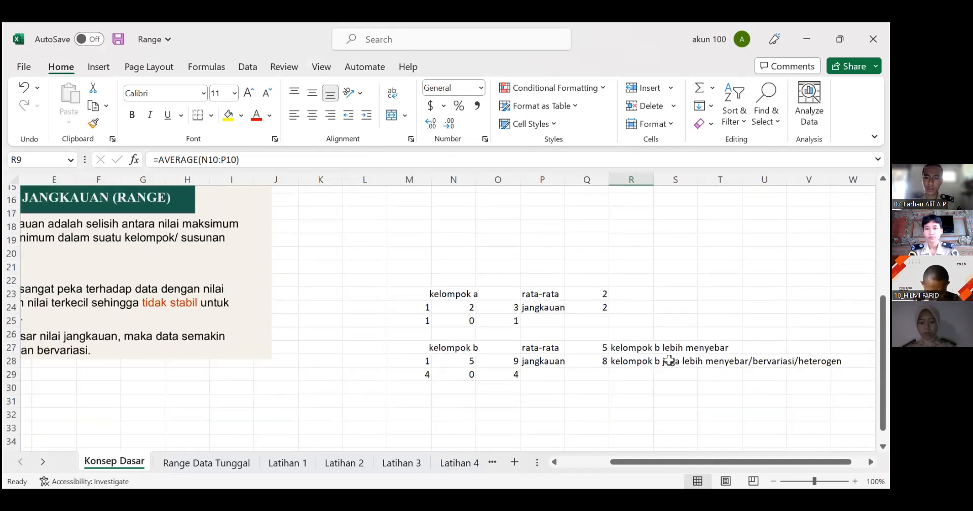
{"action": "left_click_drag", "start_coordinate": [624, 355], "coordinate": [811, 355]}
{"action": "key", "text": "ctrl+c"}
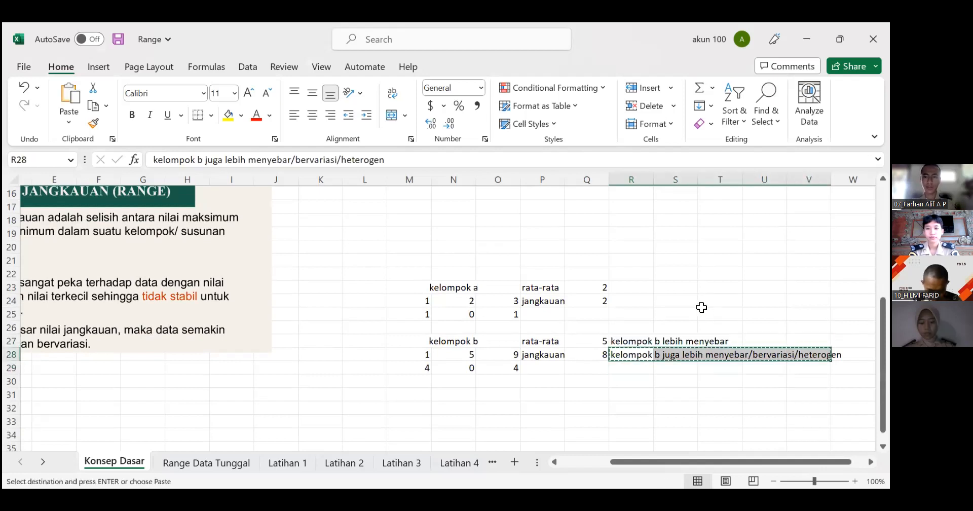
{"action": "scroll", "coordinate": [674, 279], "scroll_direction": "up", "scroll_amount": 4}
{"action": "left_click", "coordinate": [674, 277]}
{"action": "key", "text": "ctrl+v"}
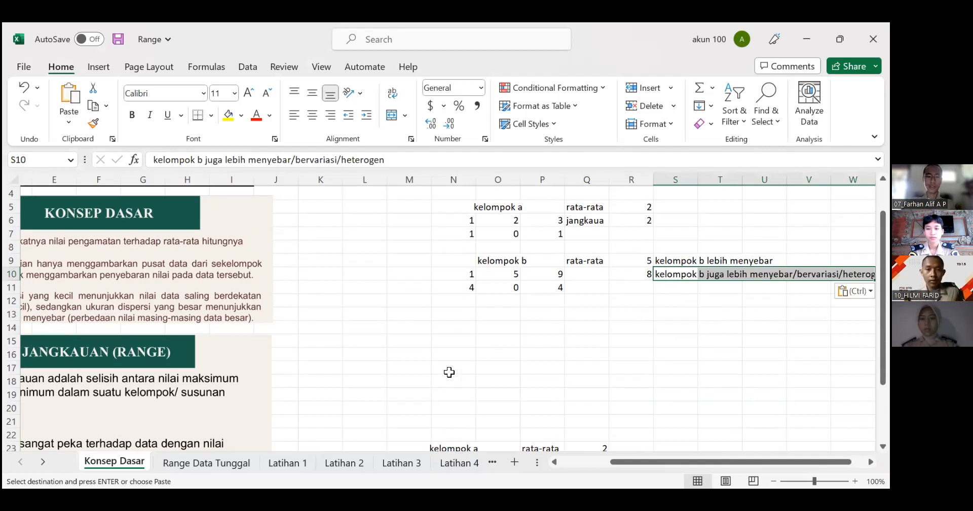
{"action": "left_click", "coordinate": [200, 458]}
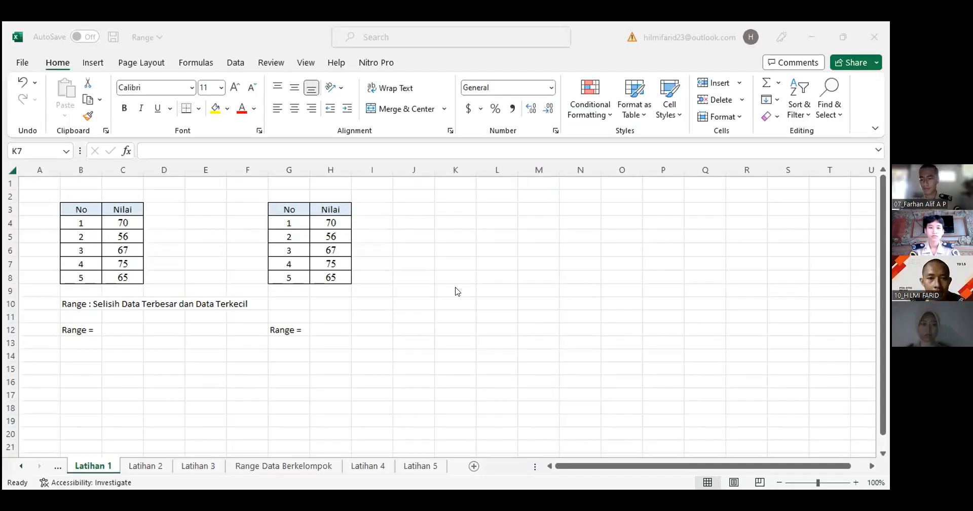
On the Latihan 1 sheet, calculate the first Nilai table's range in C12 with =C7-C5
{"action": "left_click", "coordinate": [116, 329]}
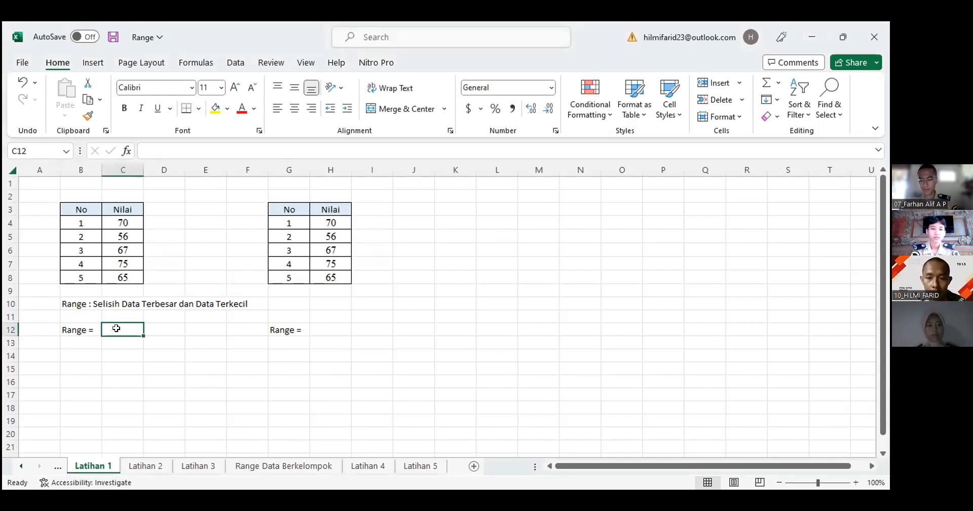
{"action": "type", "text": "="}
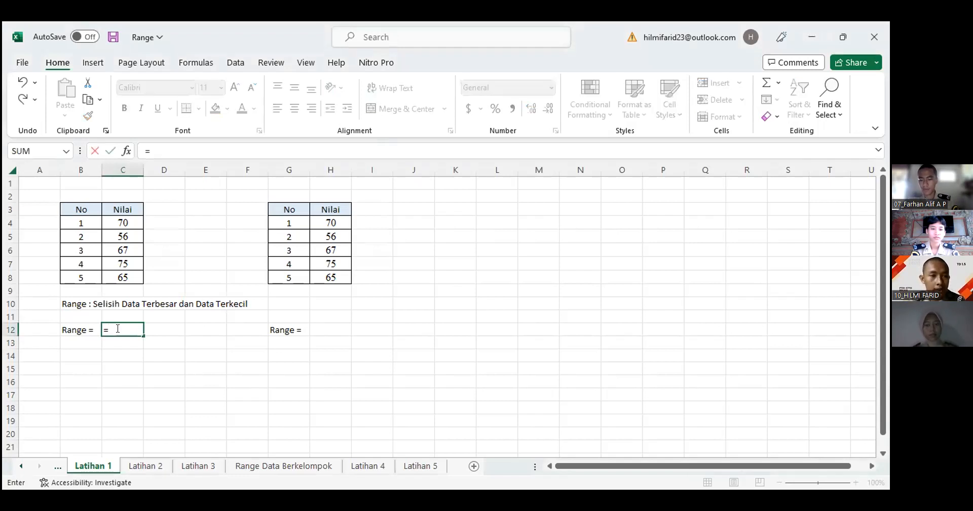
{"action": "left_click", "coordinate": [120, 259]}
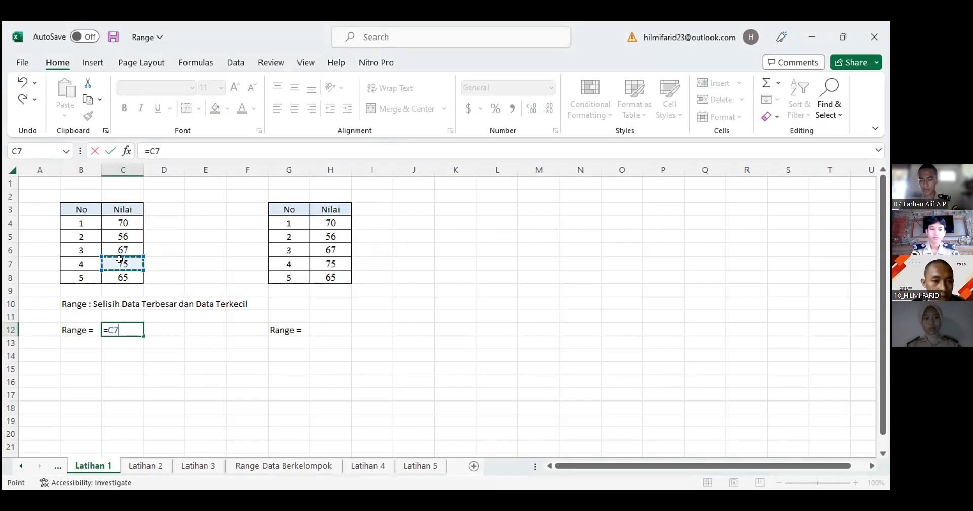
{"action": "type", "text": "-"}
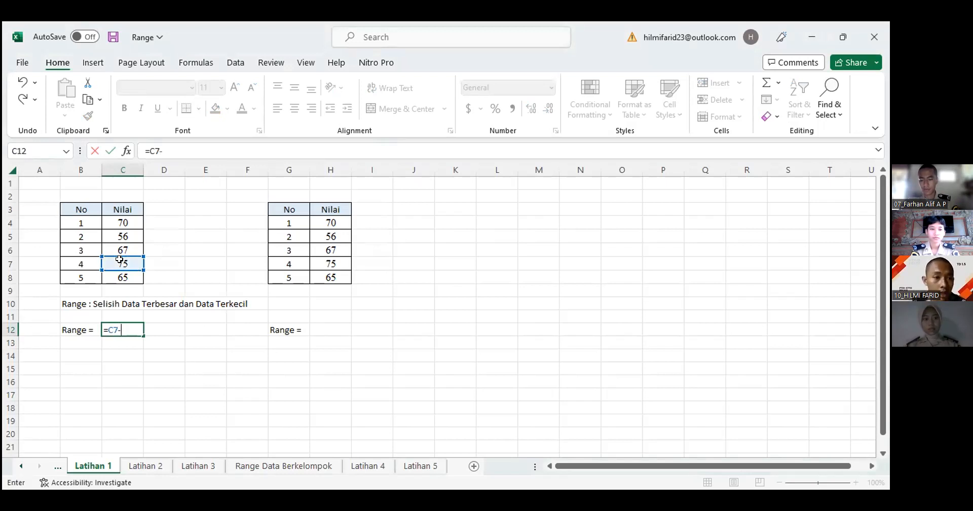
{"action": "left_click", "coordinate": [130, 233]}
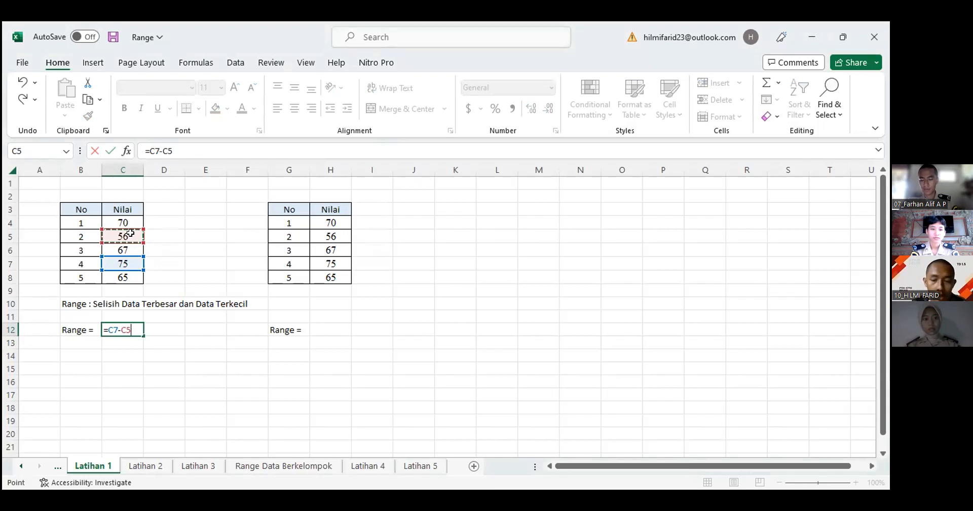
{"action": "key", "text": "Return"}
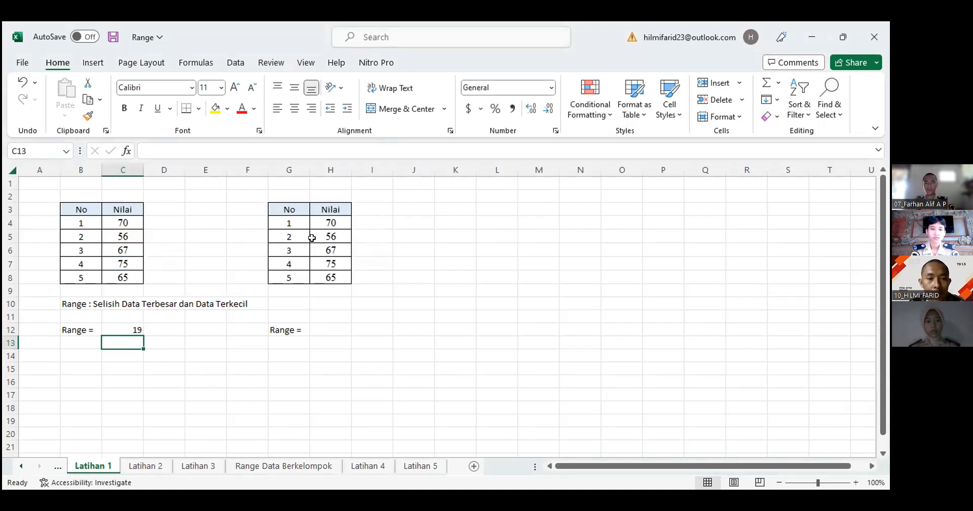
Sort the second table by its Nilai values in H4:H8 from smallest to largest, expanding the selection to the No column
{"action": "left_click", "coordinate": [320, 200]}
{"action": "left_click", "coordinate": [330, 224]}
{"action": "left_click_drag", "start_coordinate": [330, 223], "coordinate": [328, 275]}
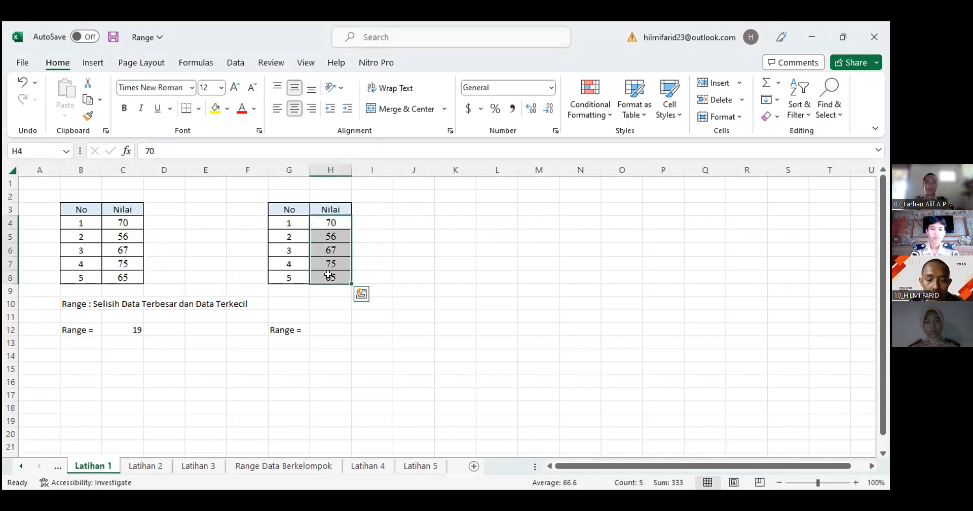
{"action": "right_click", "coordinate": [330, 276]}
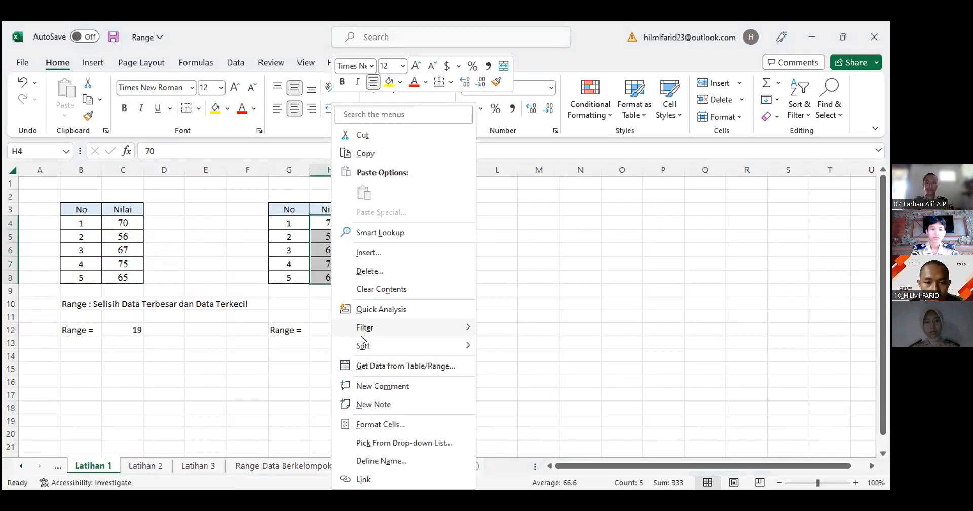
{"action": "mouse_move", "coordinate": [459, 345]}
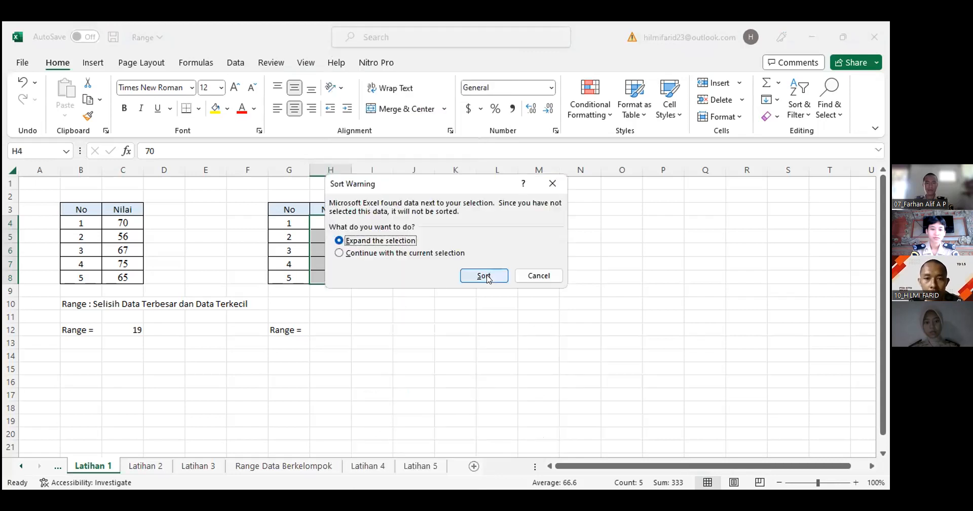
{"action": "left_click", "coordinate": [484, 276]}
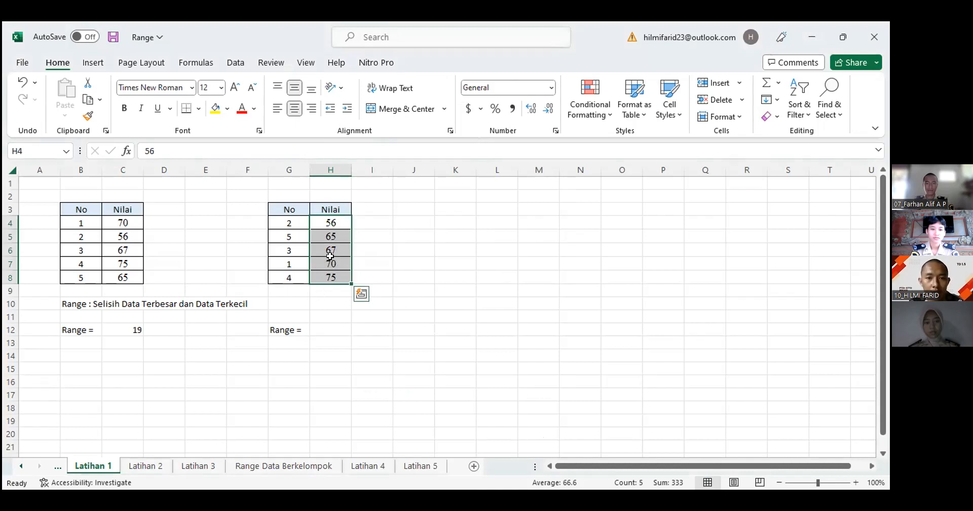
Calculate the sorted table's range in H12 with =H8-H4, and open the Latihan 2 sheet
{"action": "left_click", "coordinate": [319, 326]}
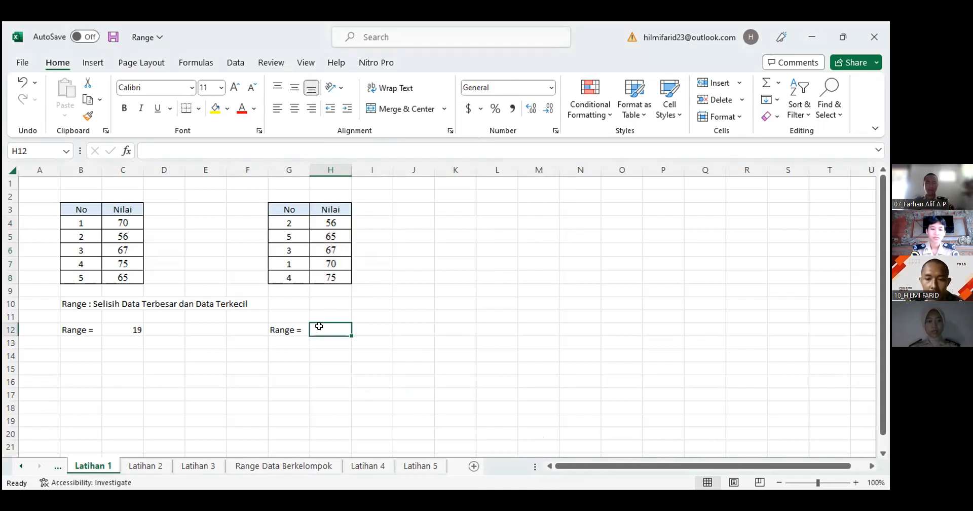
{"action": "type", "text": "="}
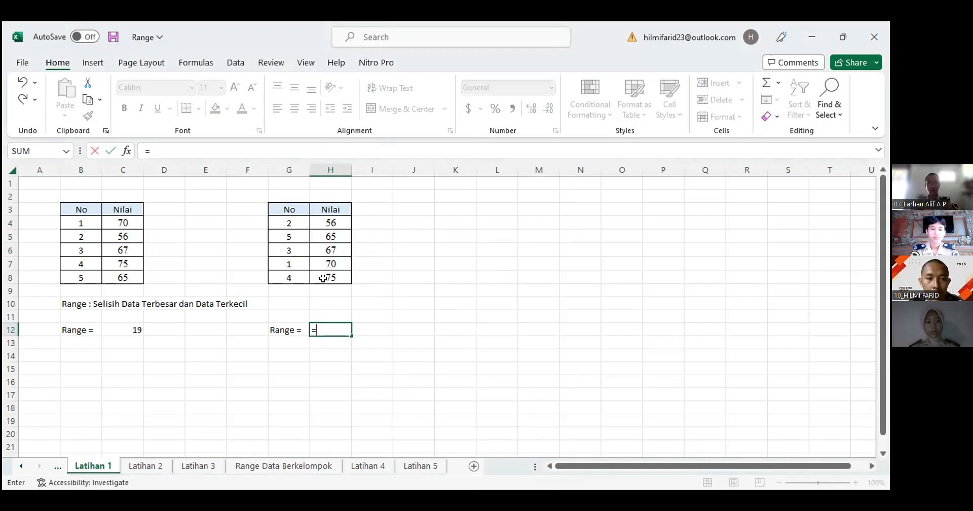
{"action": "left_click", "coordinate": [323, 278]}
{"action": "type", "text": "-"}
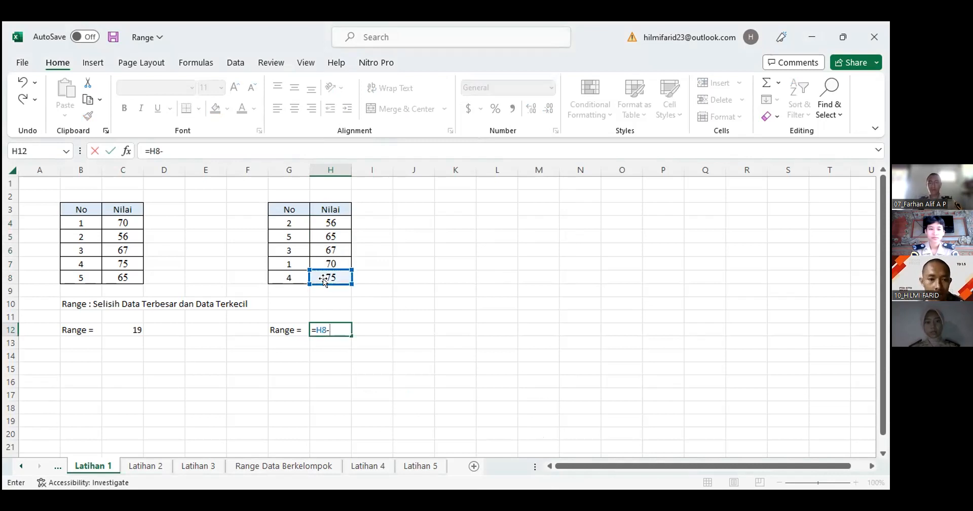
{"action": "left_click", "coordinate": [327, 223]}
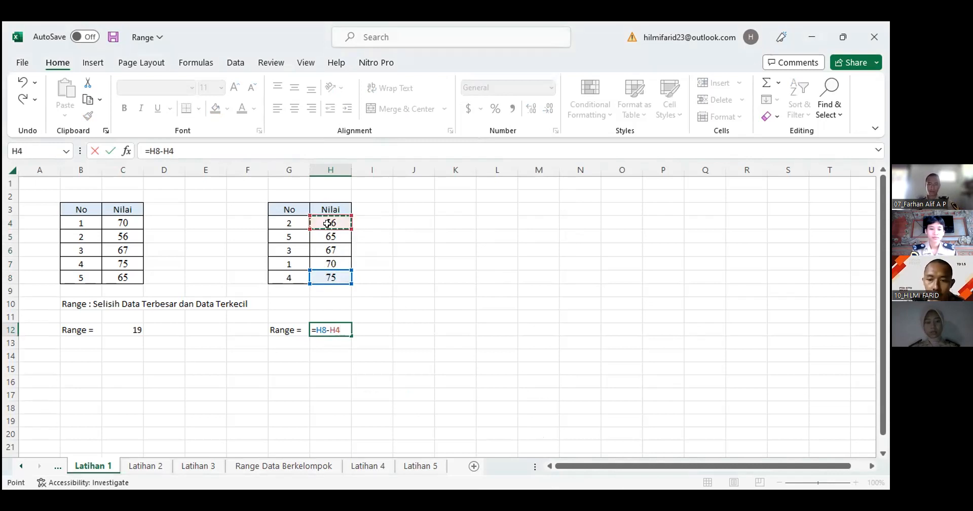
{"action": "key", "text": "Return"}
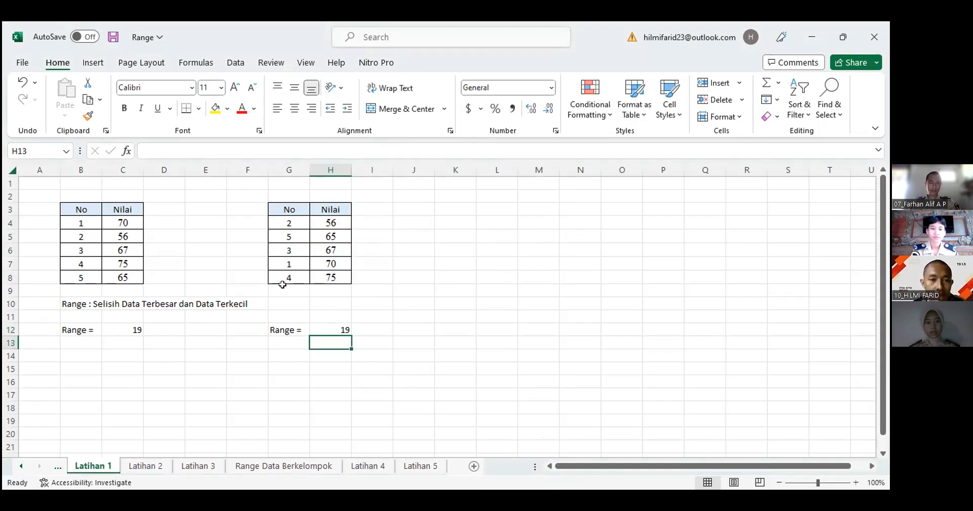
{"action": "left_click", "coordinate": [148, 465]}
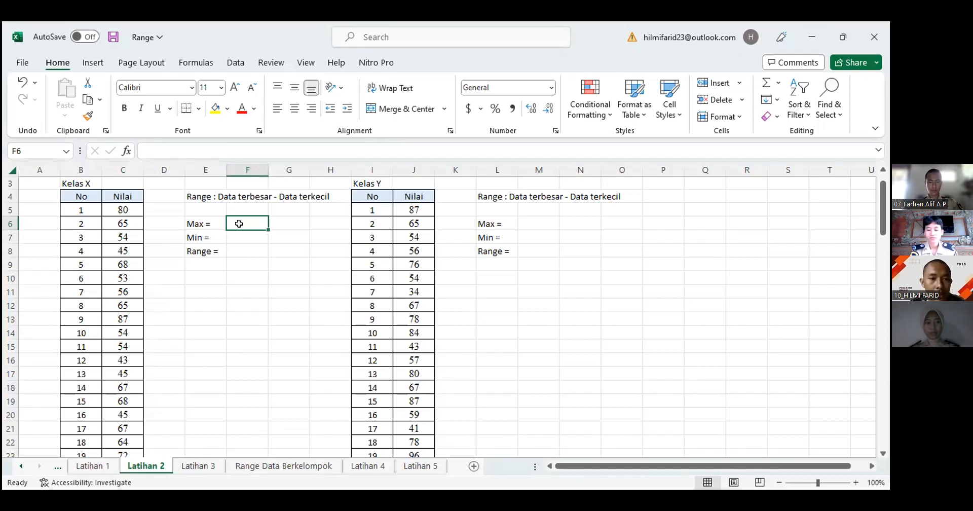
Try to calculate the Kelas X maximum in F6 with the MAX function over C11:C17
{"action": "type", "text": "="}
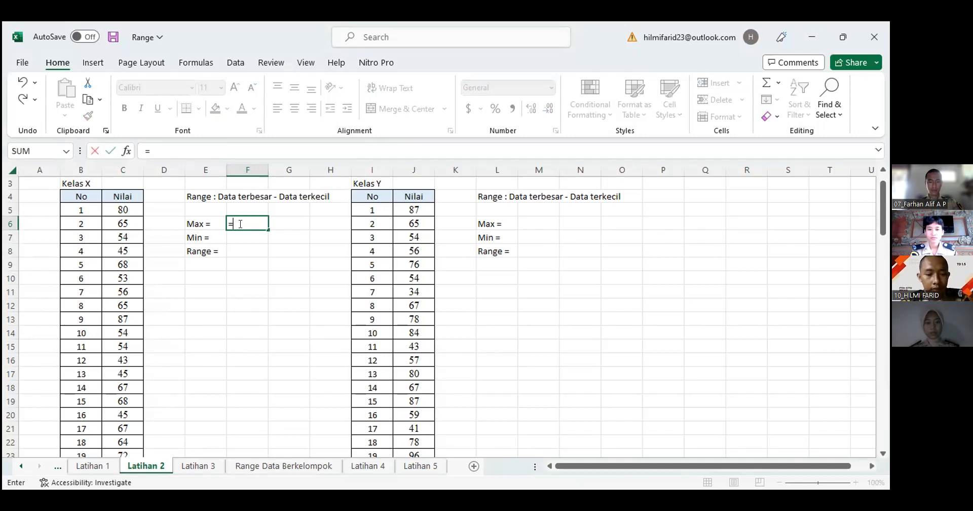
{"action": "type", "text": "m"}
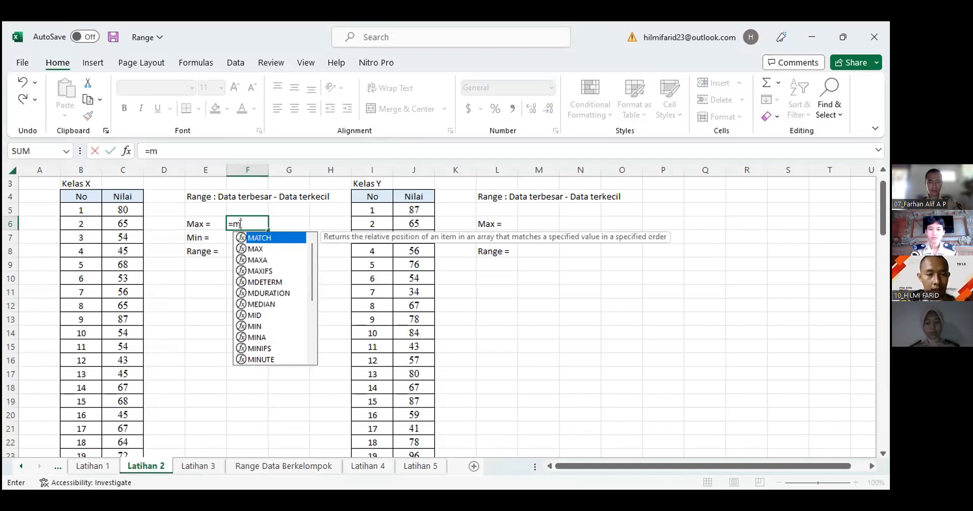
{"action": "type", "text": "ax"}
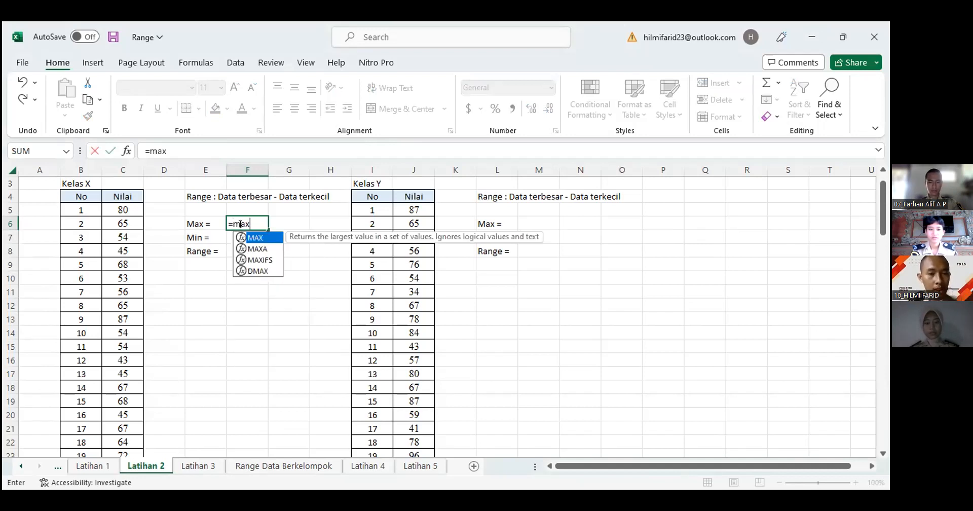
{"action": "key", "text": "Tab"}
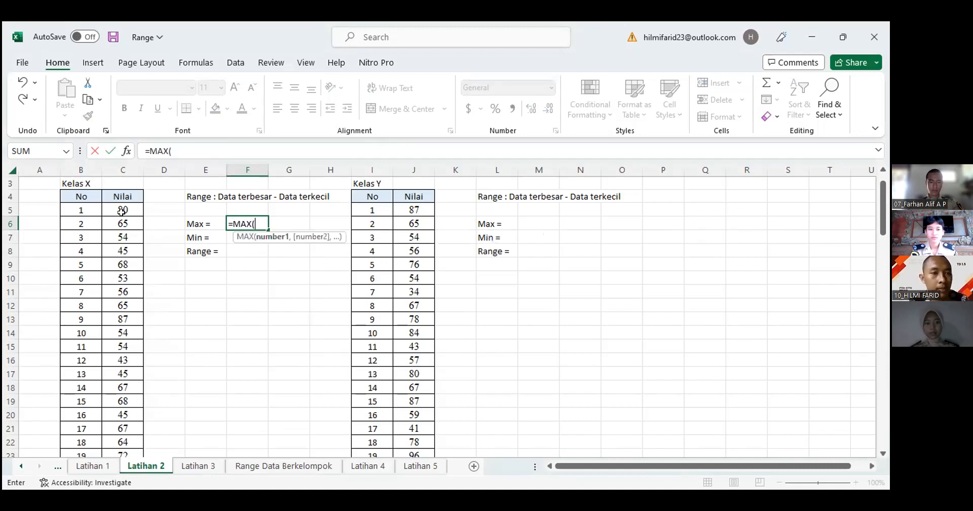
{"action": "left_click_drag", "start_coordinate": [124, 207], "coordinate": [122, 225]}
{"action": "left_click_drag", "start_coordinate": [124, 375], "coordinate": [124, 293]}
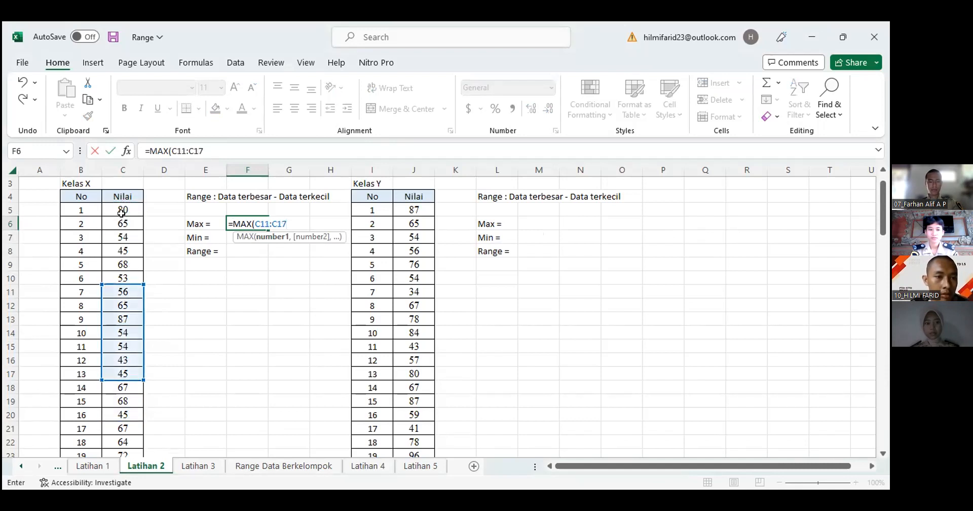
{"action": "key", "text": "Return"}
{"action": "left_click_drag", "start_coordinate": [121, 213], "coordinate": [122, 276]}
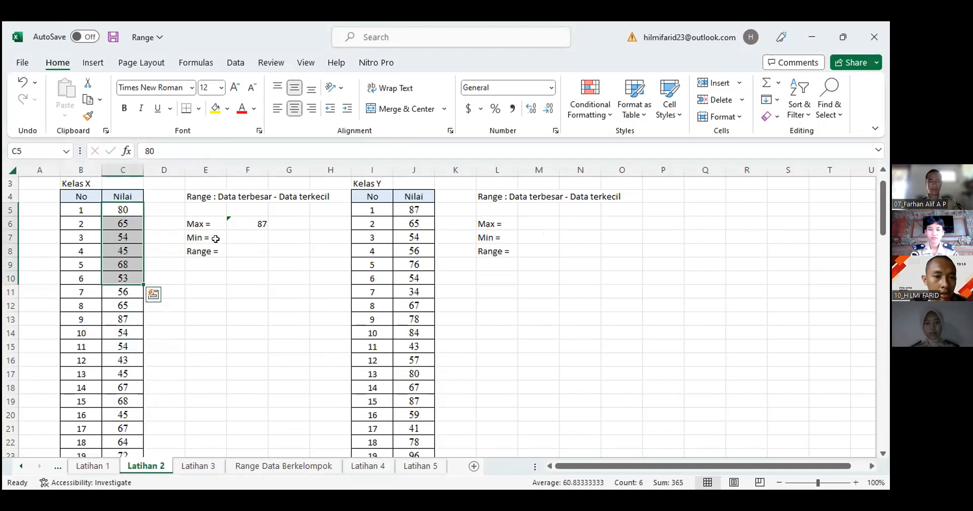
Replace the Kelas X maximum formula in F6 with =MAX(C6)
{"action": "left_click", "coordinate": [251, 226]}
{"action": "key", "text": "BackSpace"}
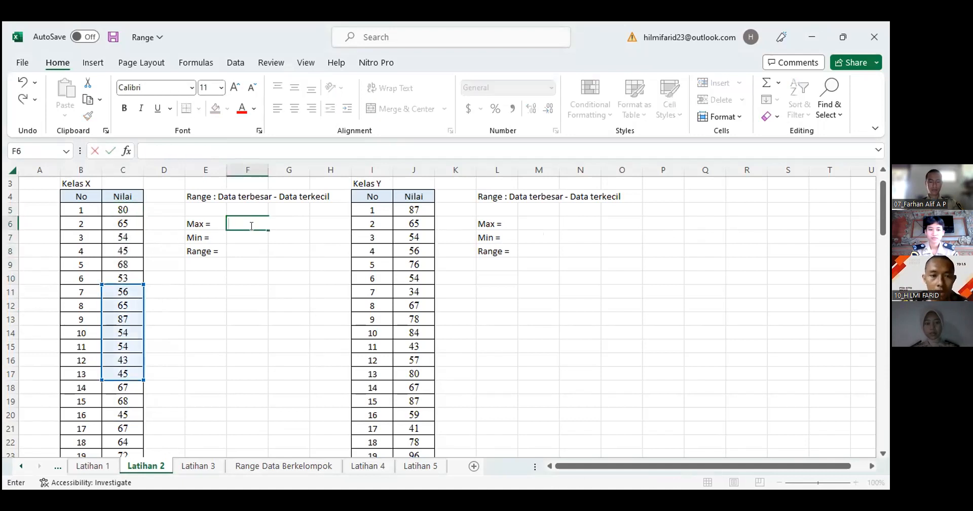
{"action": "type", "text": "="}
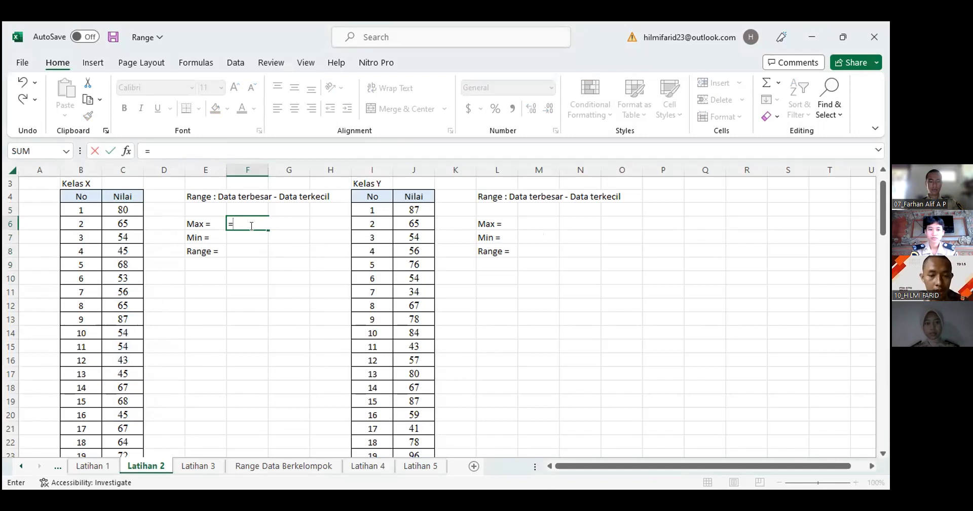
{"action": "type", "text": "ma"}
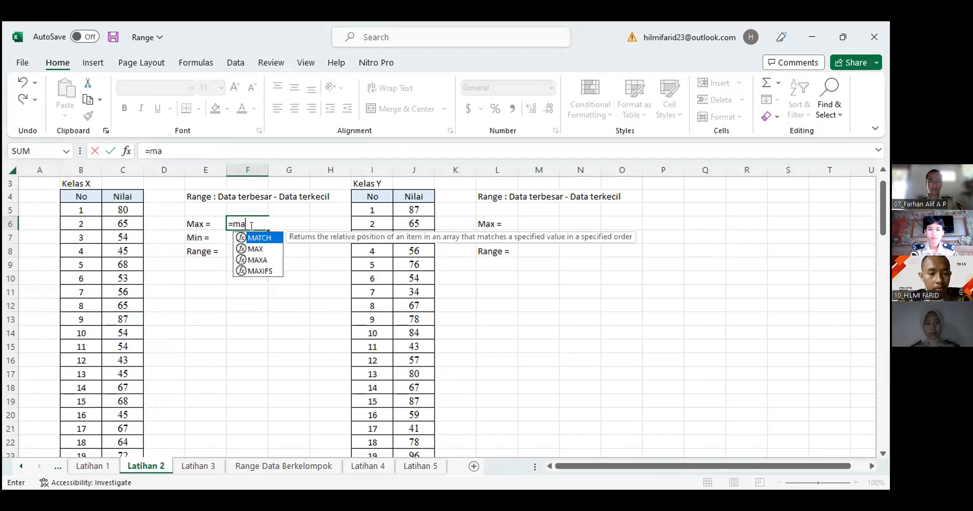
{"action": "double_click", "coordinate": [255, 248]}
{"action": "left_click", "coordinate": [124, 210]}
{"action": "left_click", "coordinate": [128, 240]}
{"action": "left_click", "coordinate": [127, 251]}
{"action": "left_click", "coordinate": [125, 224]}
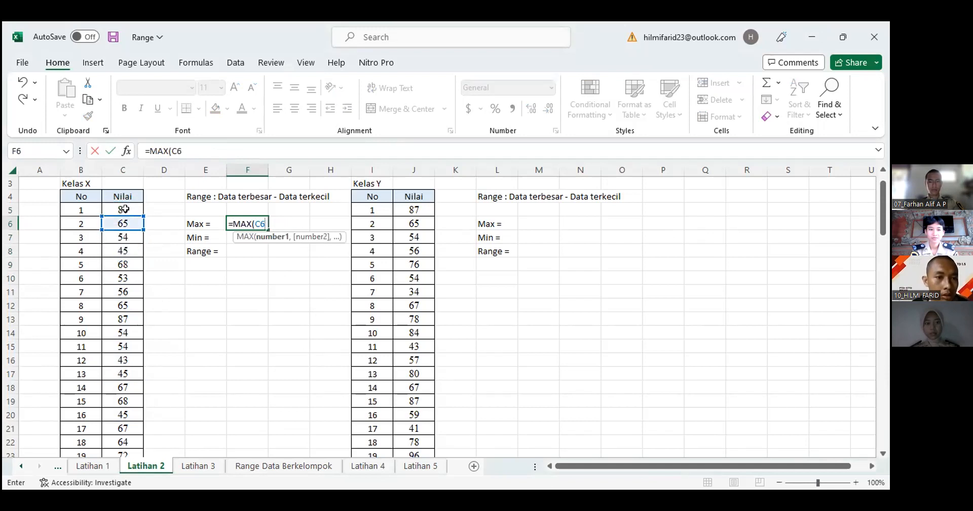
{"action": "key", "text": "ctrl+Return"}
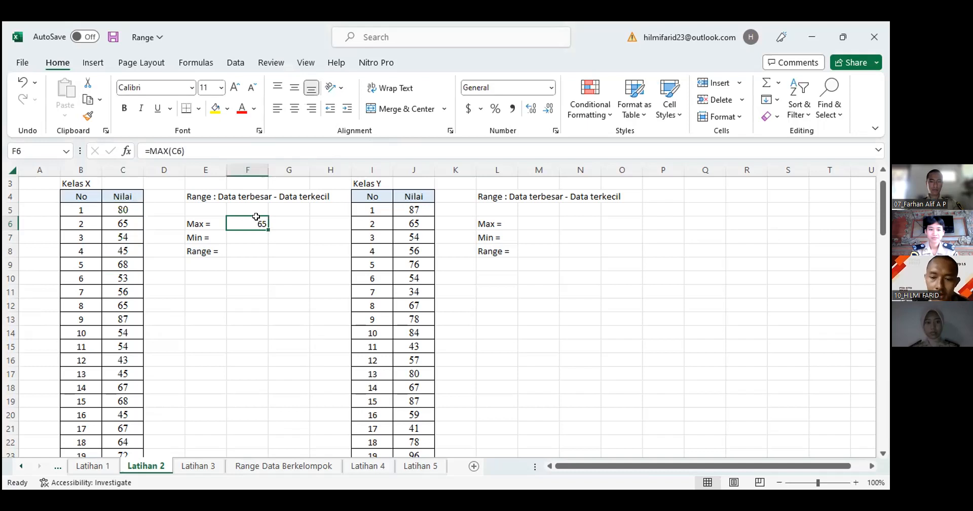
{"action": "key", "text": "BackSpace"}
{"action": "type", "text": "max"}
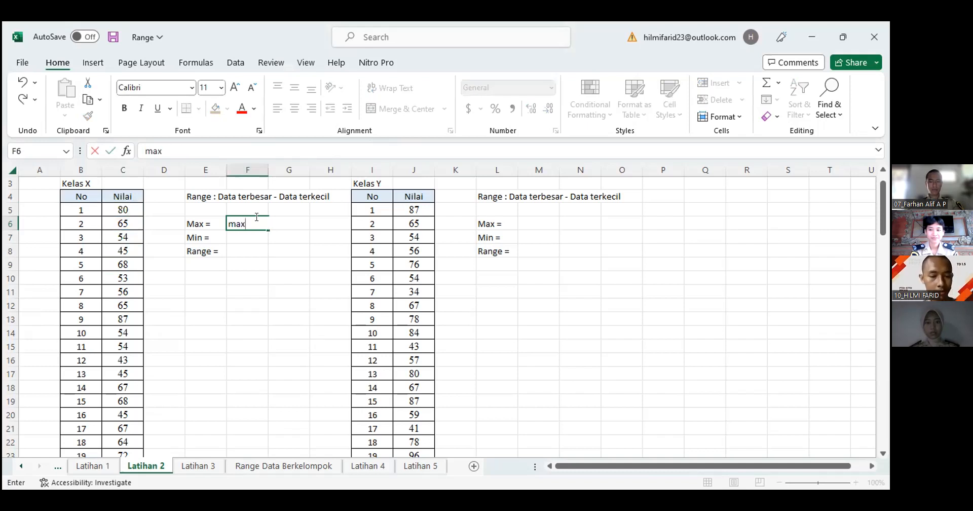
{"action": "key", "text": "Tab"}
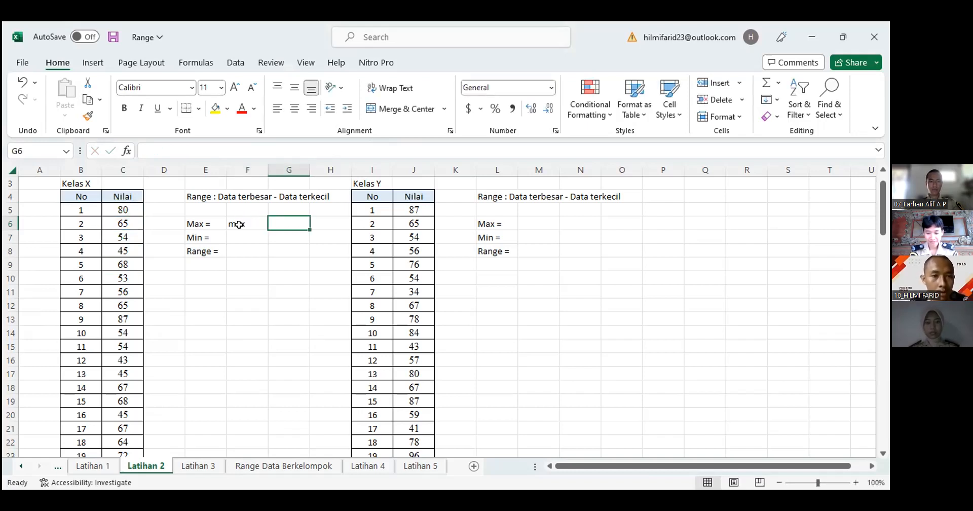
{"action": "left_click", "coordinate": [249, 224]}
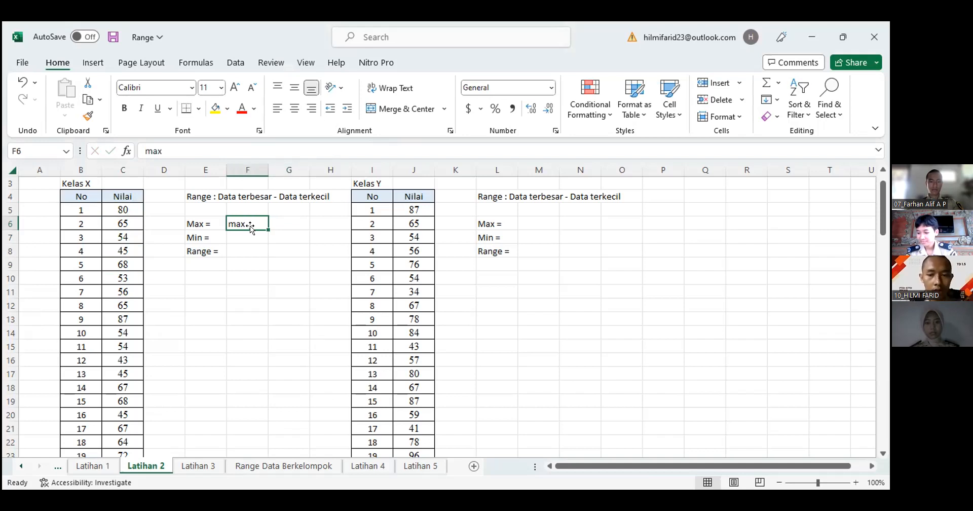
{"action": "key", "text": "BackSpace"}
Calculate the Kelas X maximum in F6 with the MAX function over C5:C99
{"action": "type", "text": "="}
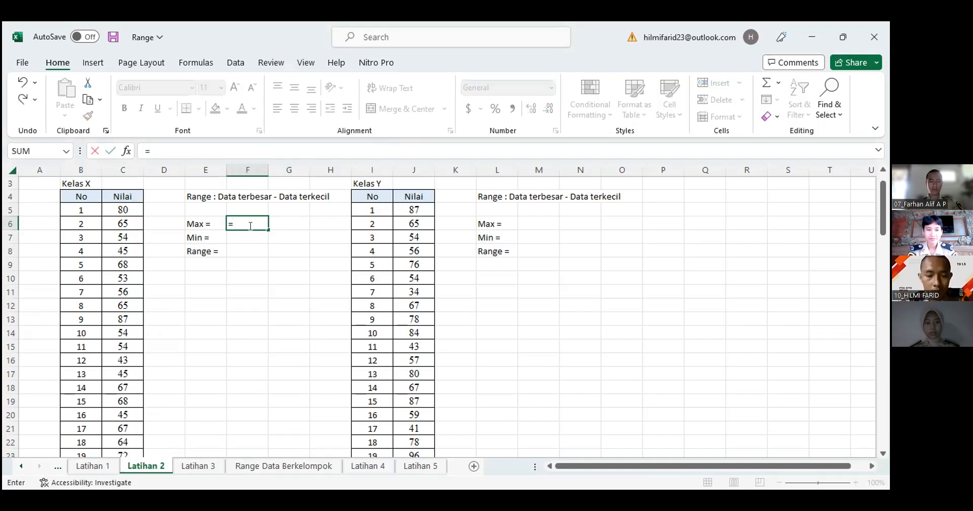
{"action": "type", "text": "max"}
{"action": "key", "text": "Tab"}
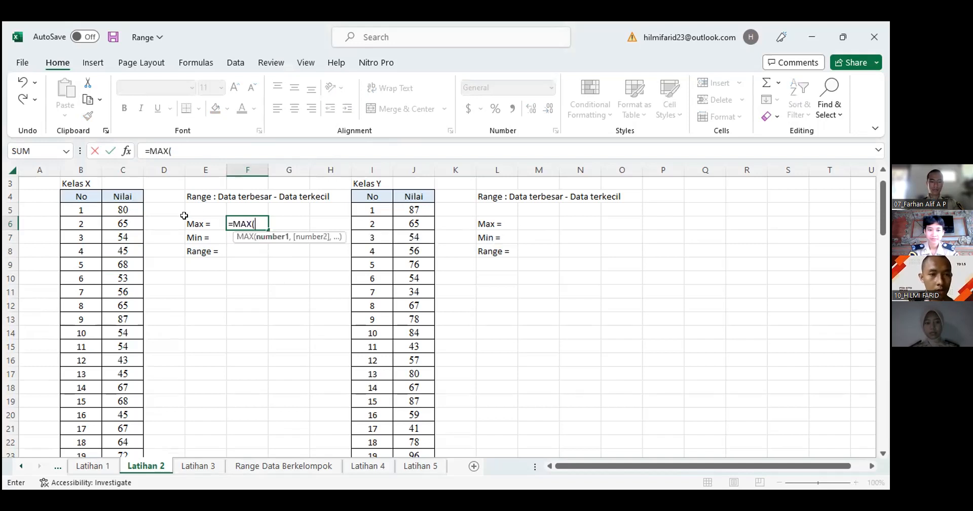
{"action": "left_click", "coordinate": [123, 208]}
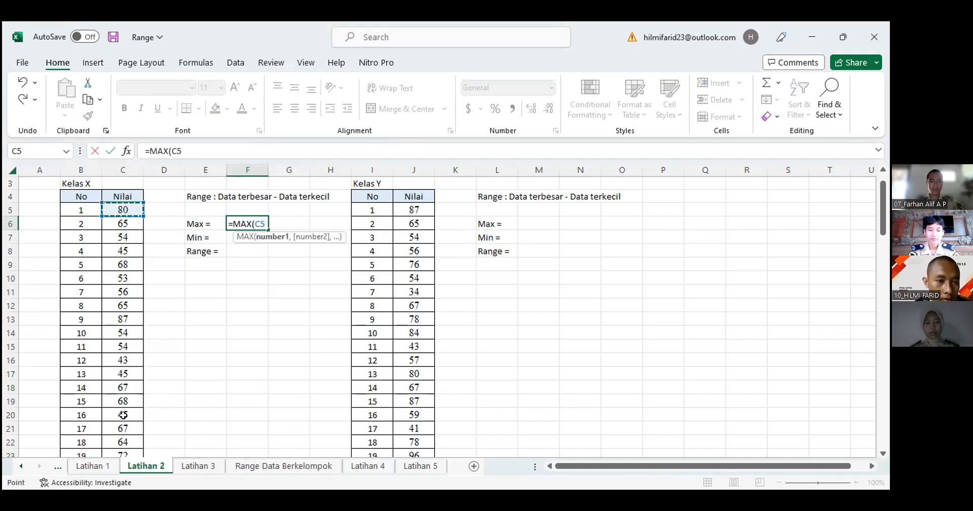
{"action": "left_click_drag", "start_coordinate": [128, 483], "coordinate": [124, 435]}
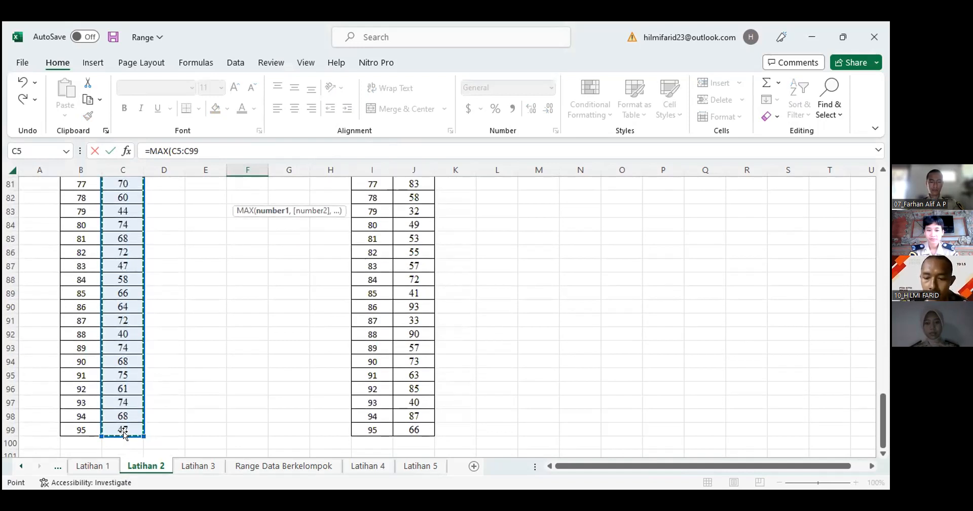
{"action": "key", "text": "Return"}
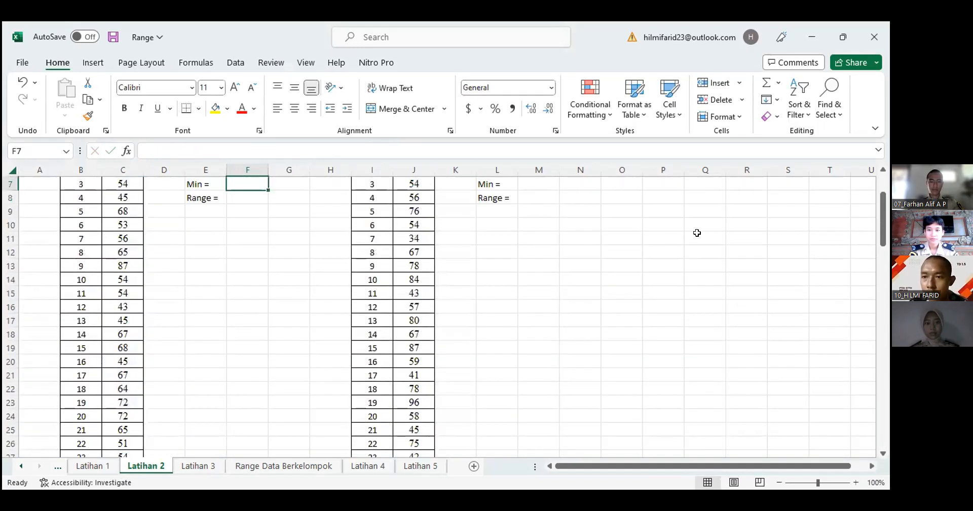
Calculate the Kelas X minimum in F7 with the MIN function over C5:C99
{"action": "scroll", "coordinate": [883, 172], "scroll_direction": "up", "scroll_amount": 2}
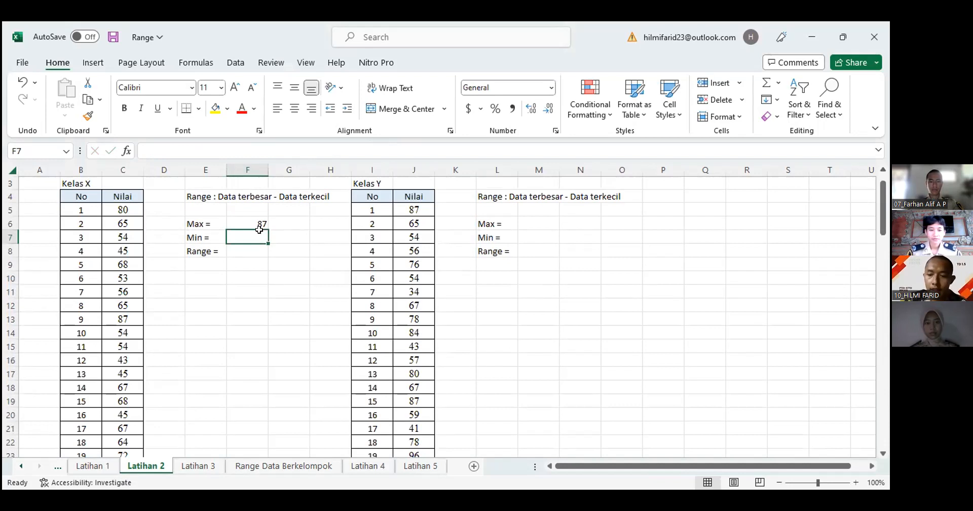
{"action": "type", "text": "="}
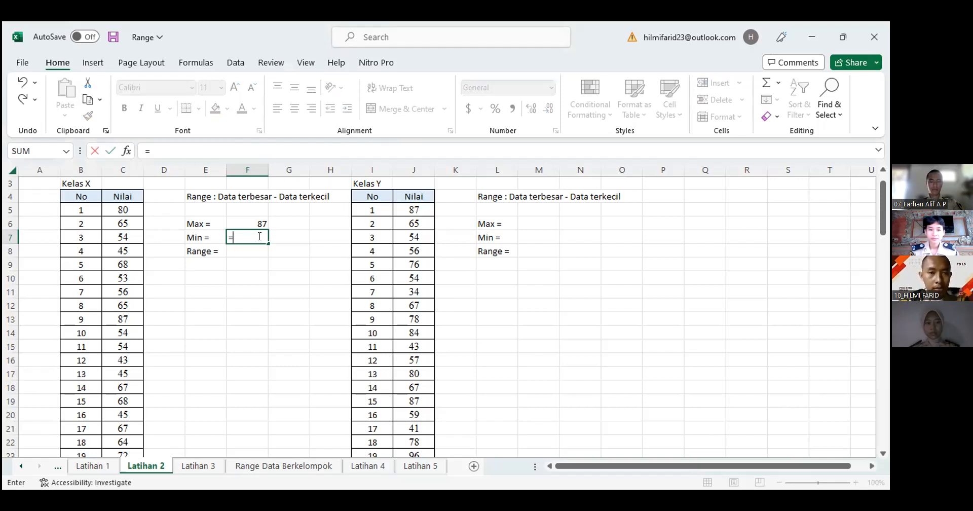
{"action": "type", "text": "min"}
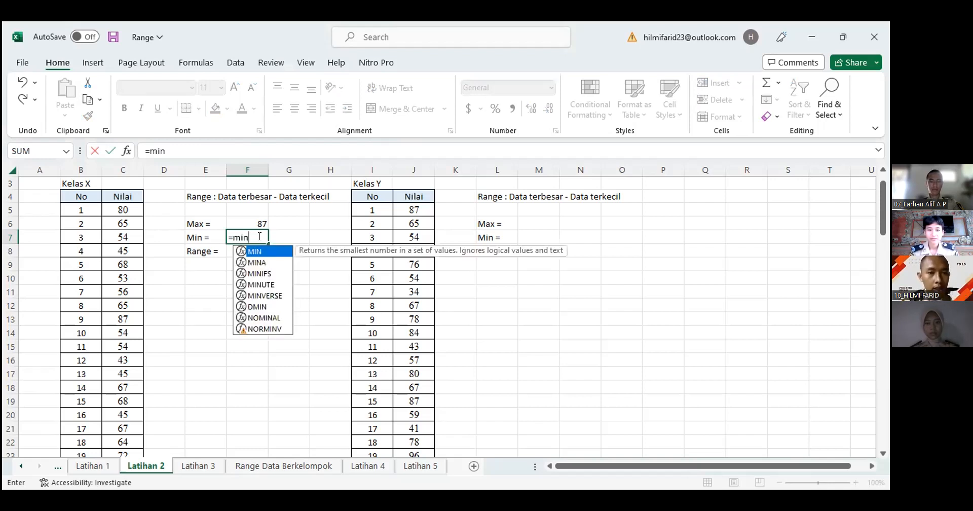
{"action": "key", "text": "Tab"}
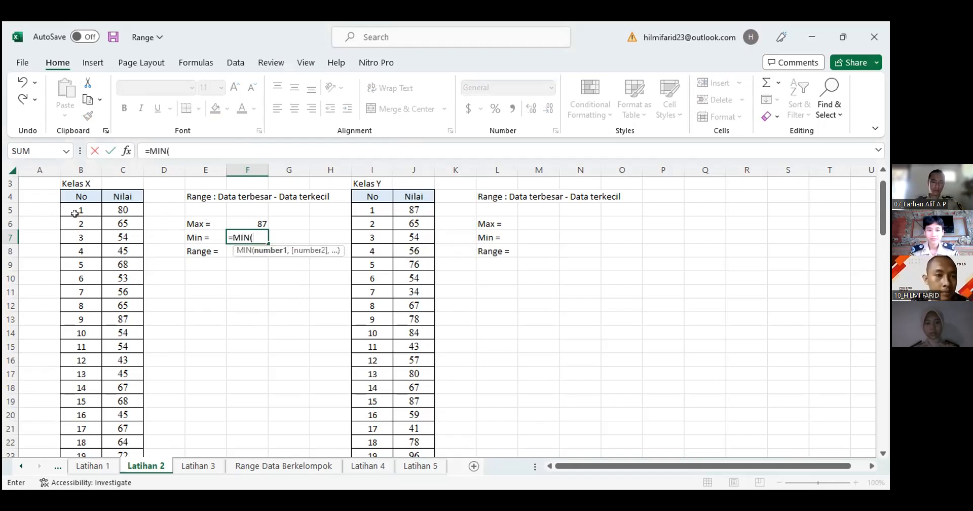
{"action": "left_click", "coordinate": [122, 210]}
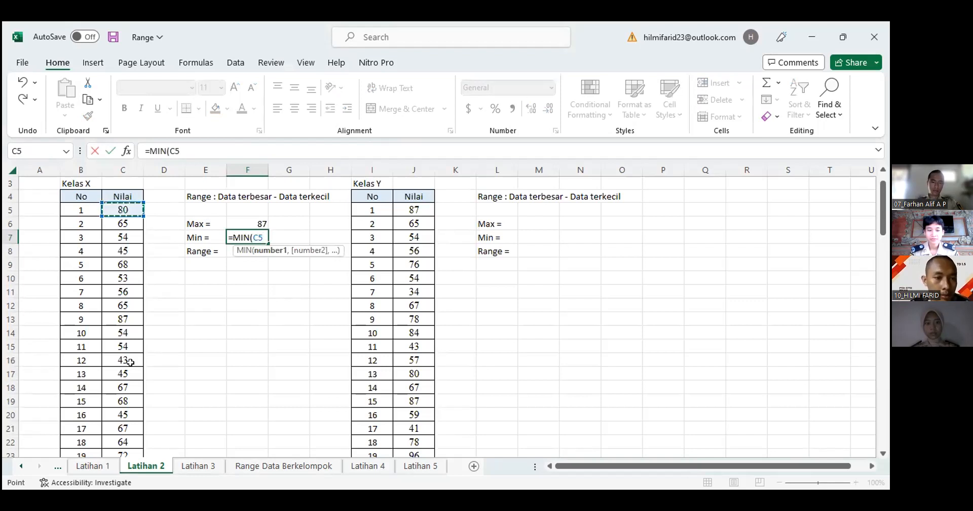
{"action": "left_click_drag", "start_coordinate": [130, 362], "coordinate": [121, 427]}
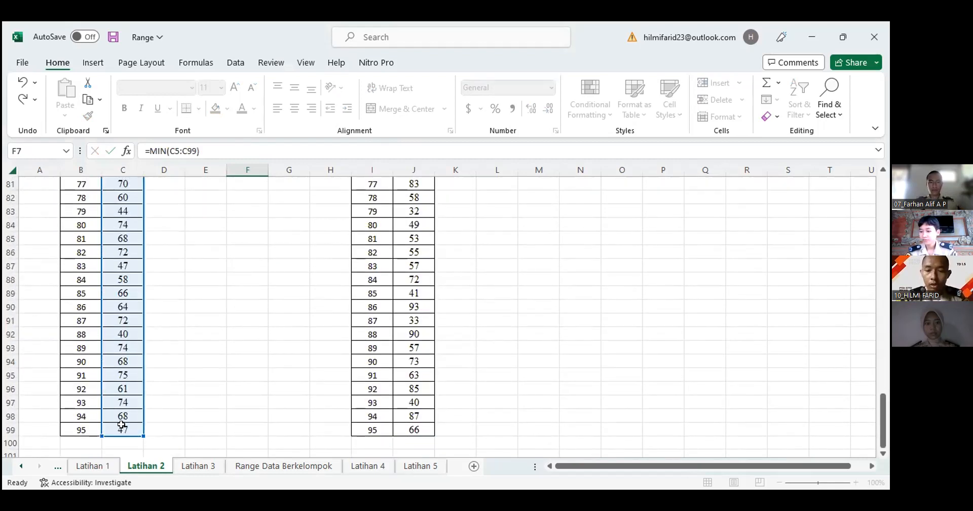
{"action": "key", "text": "Escape"}
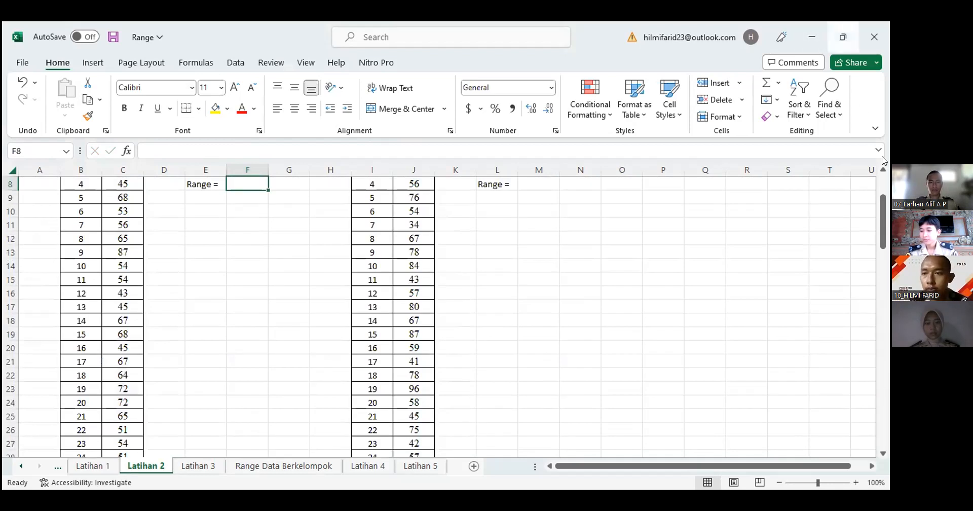
Calculate the Kelas X range in F8 with =F6-F7
{"action": "scroll", "coordinate": [883, 171], "scroll_direction": "up", "scroll_amount": 2}
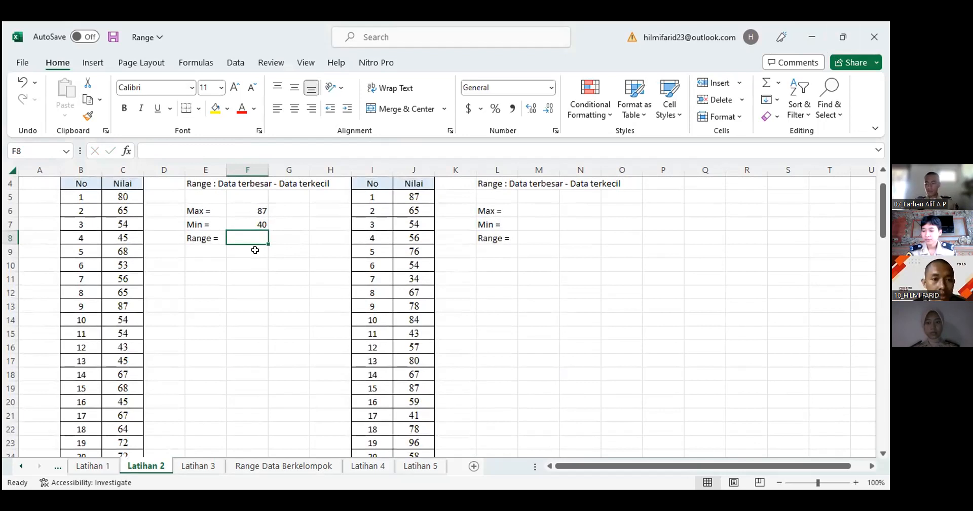
{"action": "type", "text": "="}
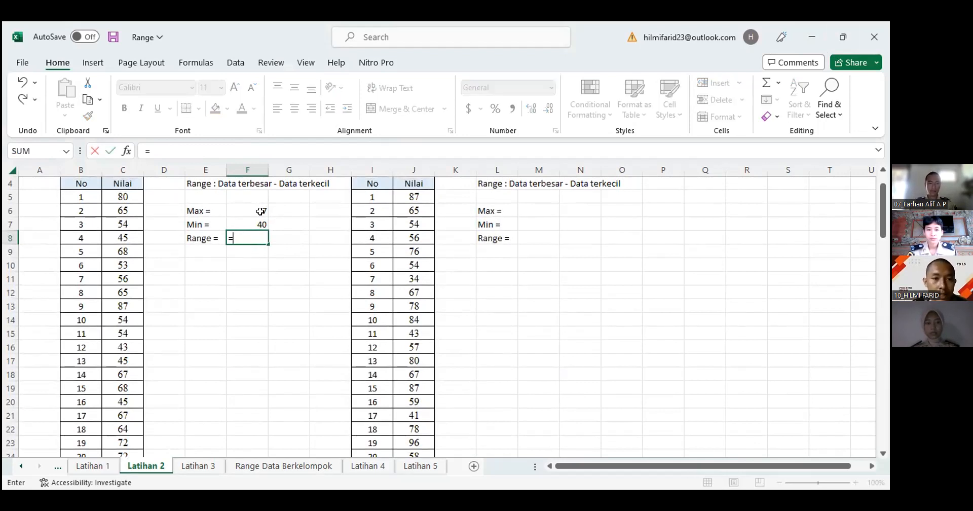
{"action": "left_click", "coordinate": [261, 211]}
{"action": "type", "text": "-"}
{"action": "left_click", "coordinate": [261, 225]}
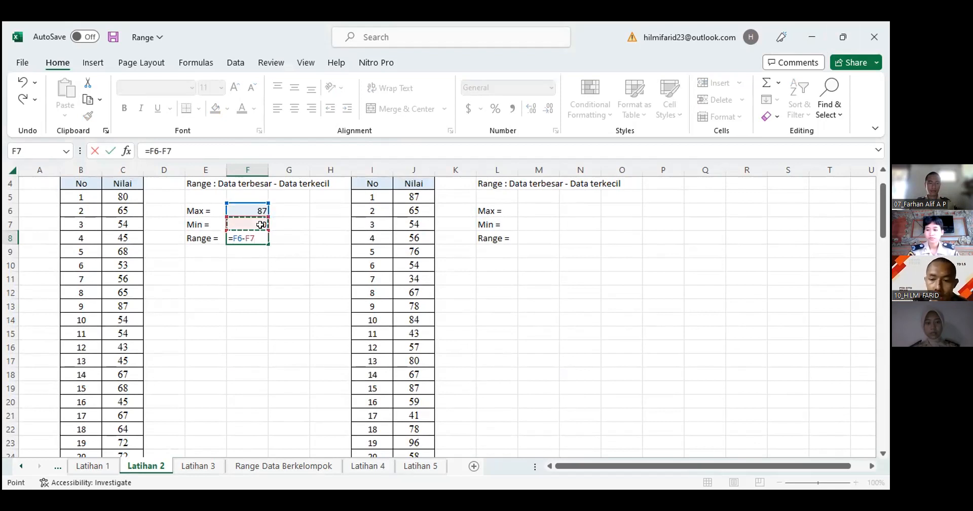
{"action": "key", "text": "Return"}
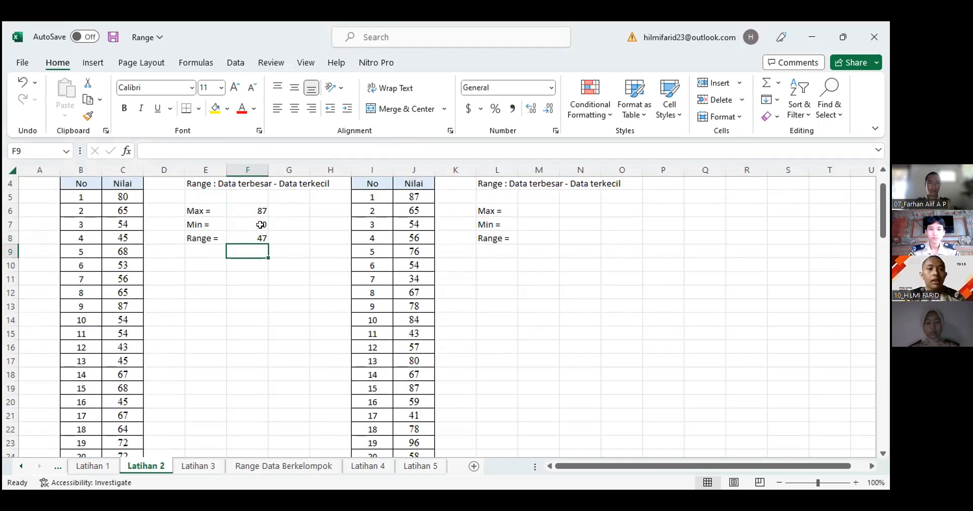
Calculate the Kelas Y maximum in M6 with the MAX function over J5:J99
{"action": "left_click", "coordinate": [525, 212]}
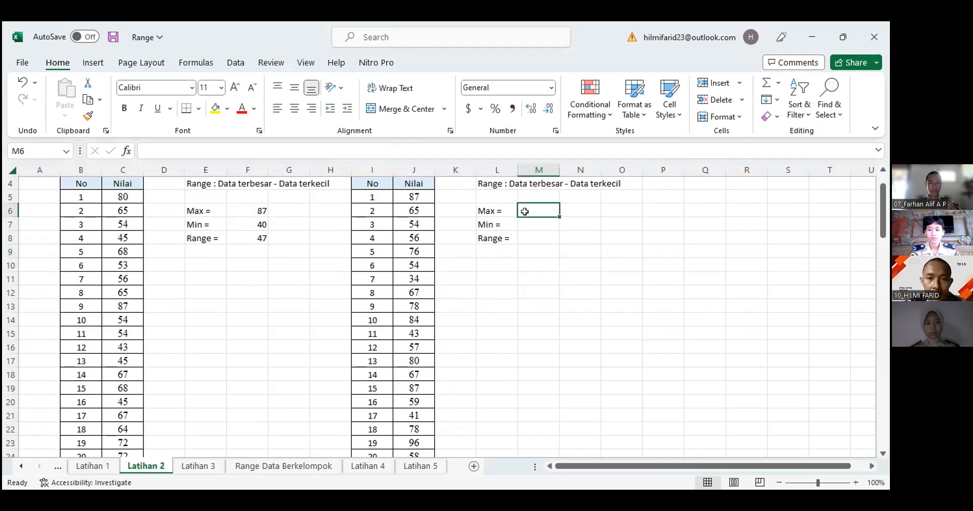
{"action": "type", "text": "="}
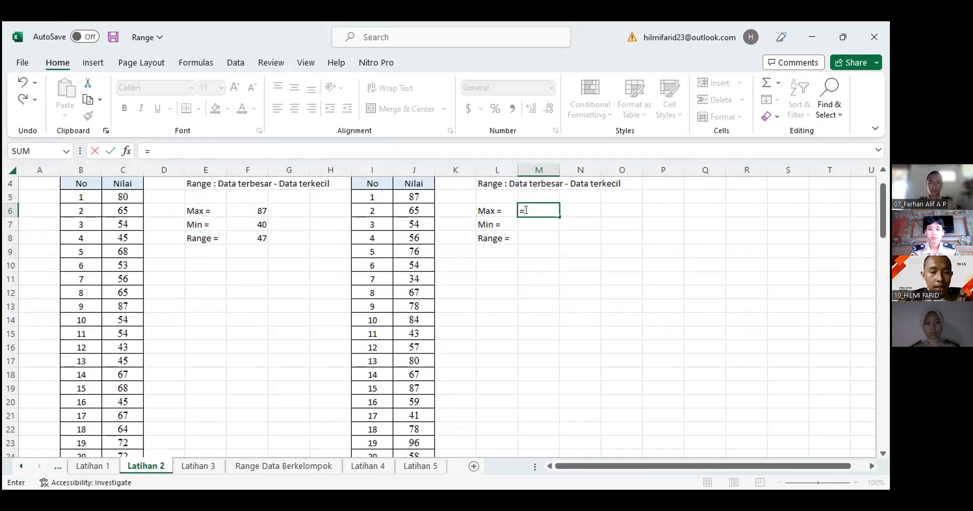
{"action": "type", "text": "max"}
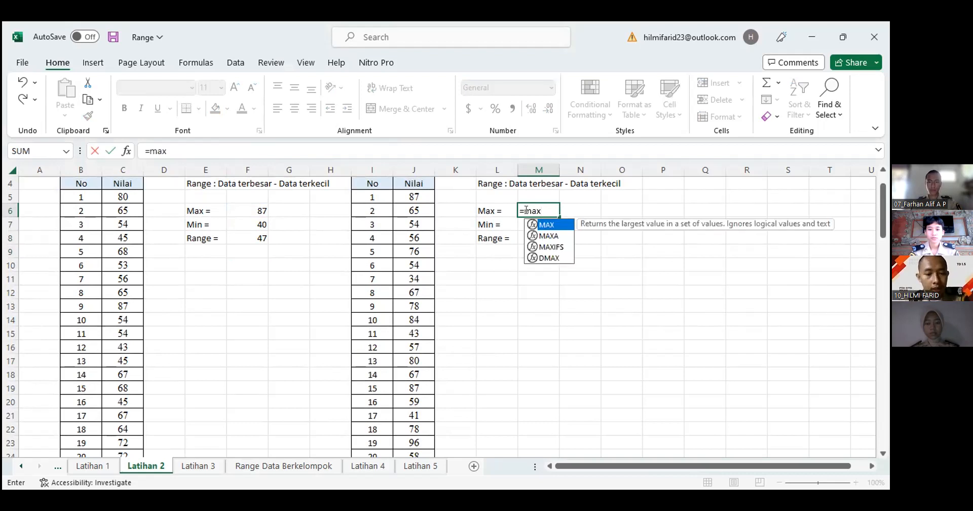
{"action": "key", "text": "Tab"}
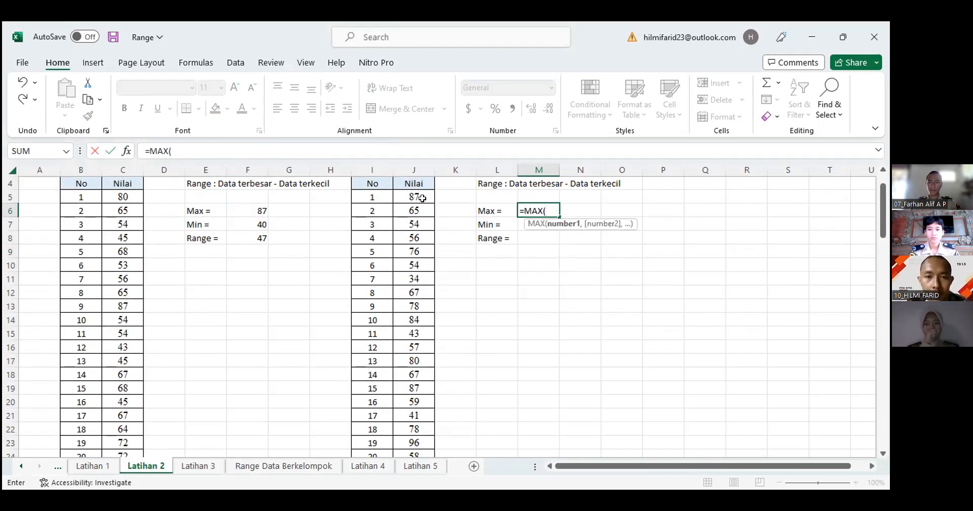
{"action": "left_click_drag", "start_coordinate": [414, 197], "coordinate": [417, 264]}
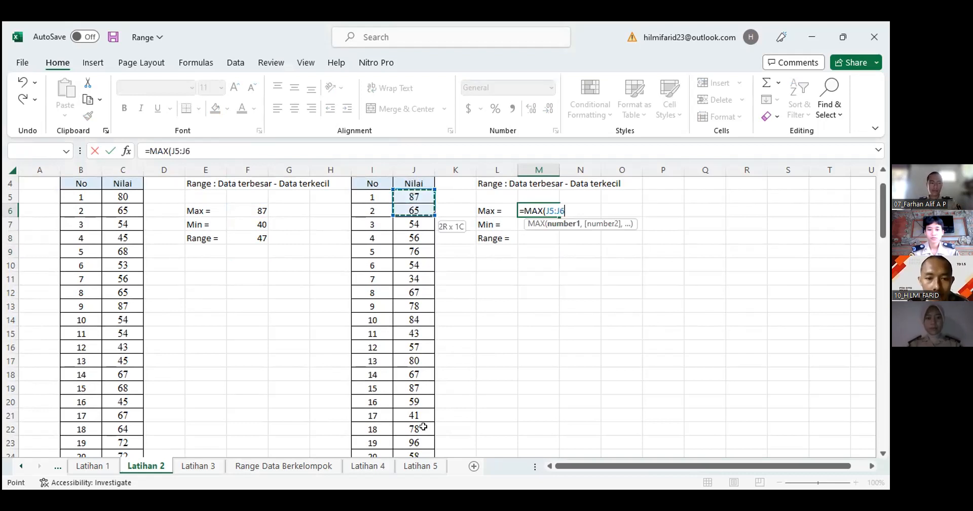
{"action": "left_click_drag", "start_coordinate": [419, 487], "coordinate": [421, 427]}
{"action": "type", "text": ")"}
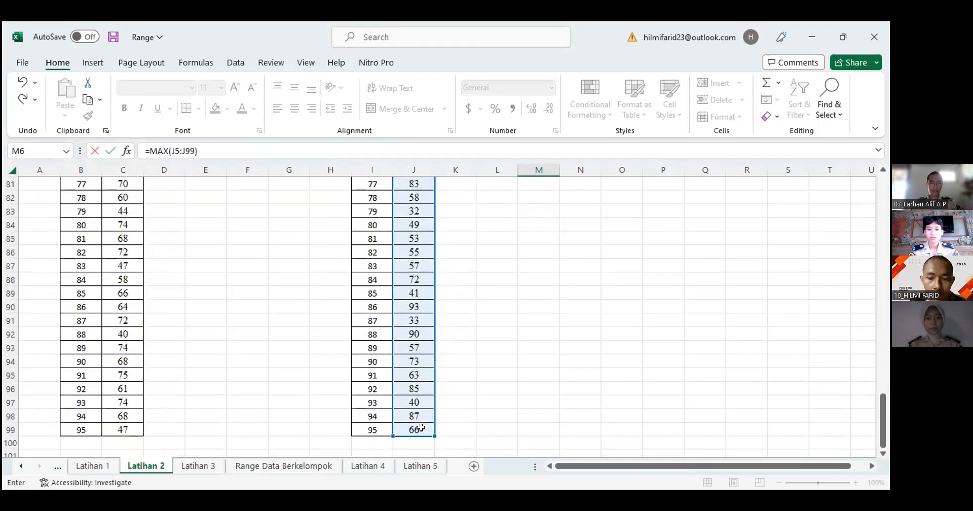
{"action": "key", "text": "Return"}
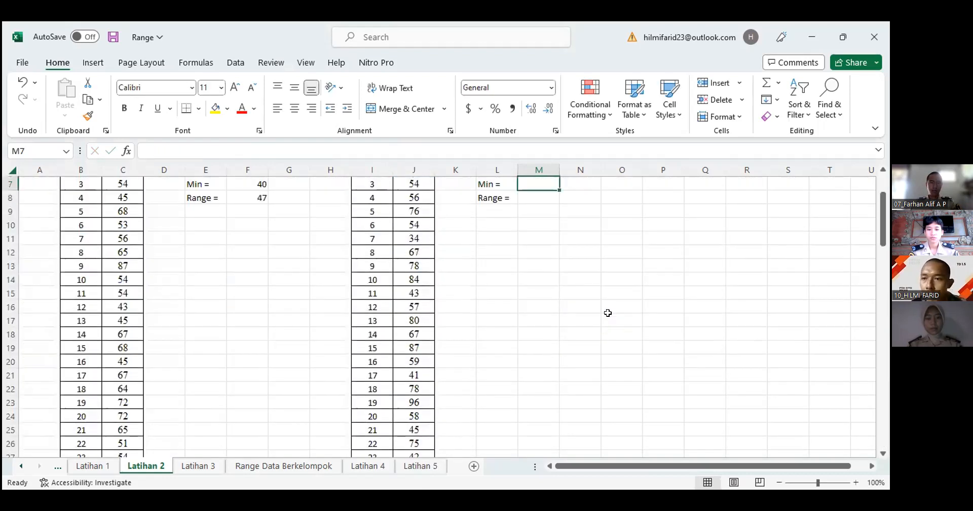
Try to calculate the Kelas Y minimum in M7 with the MIN function on the Nilai column
{"action": "scroll", "coordinate": [567, 273], "scroll_direction": "up", "scroll_amount": 2}
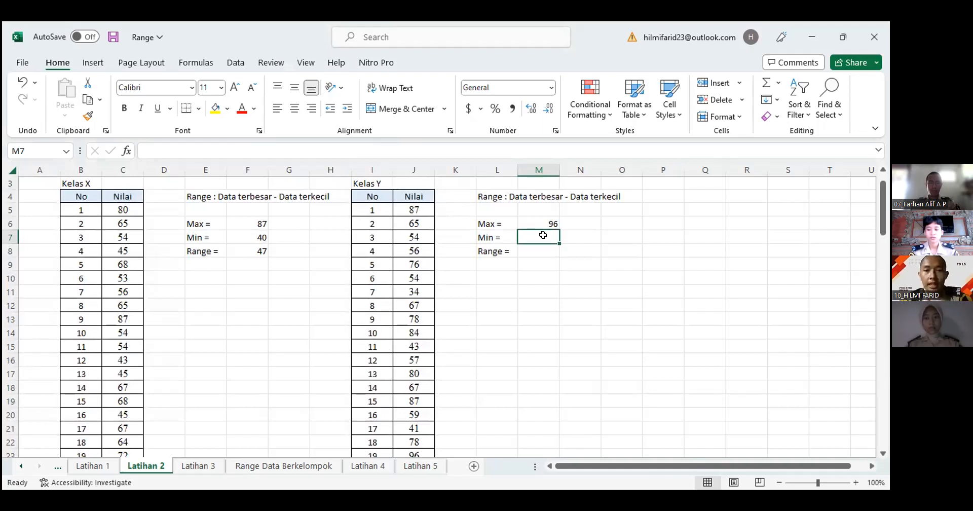
{"action": "type", "text": "="}
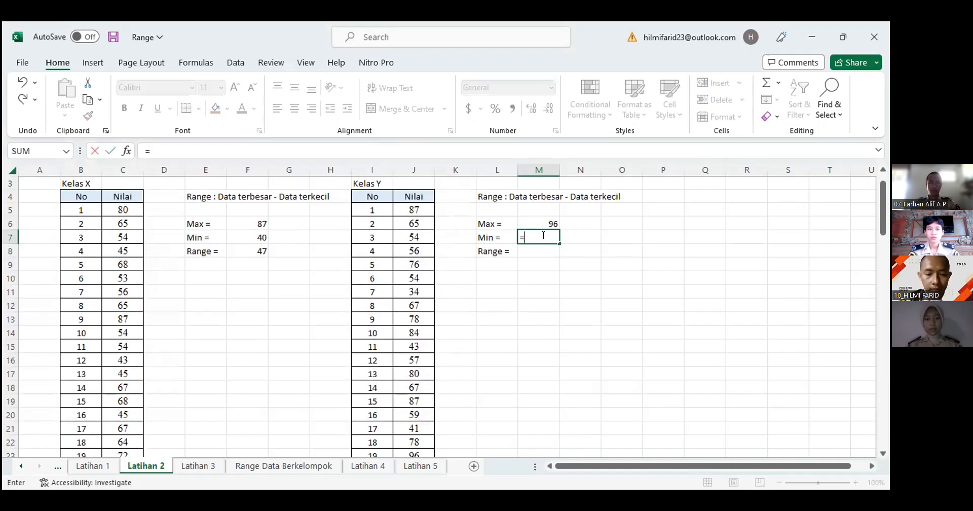
{"action": "type", "text": "mi"}
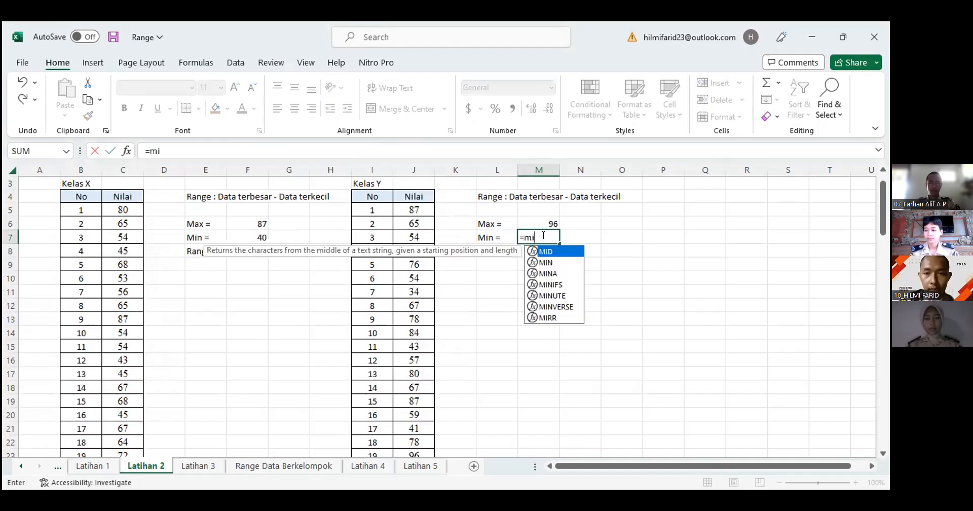
{"action": "type", "text": "n"}
{"action": "key", "text": "Tab"}
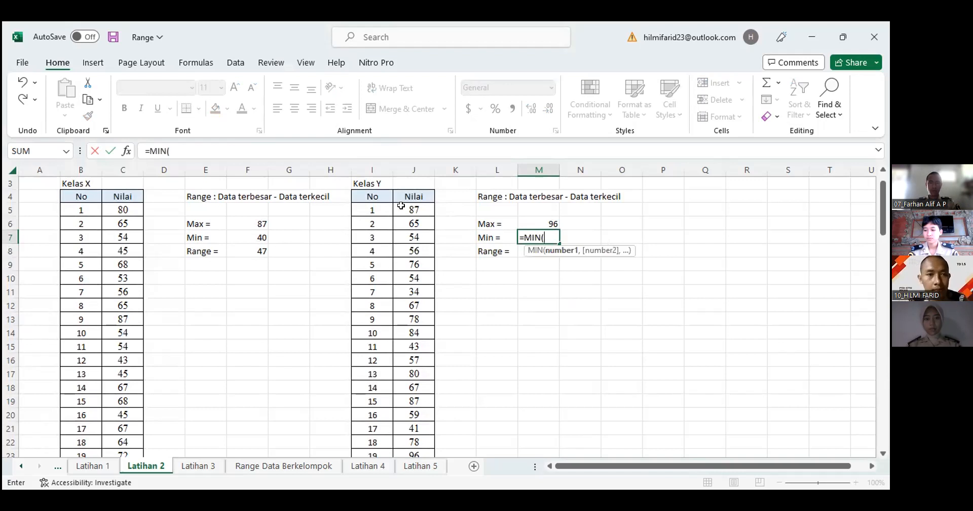
{"action": "left_click", "coordinate": [414, 210]}
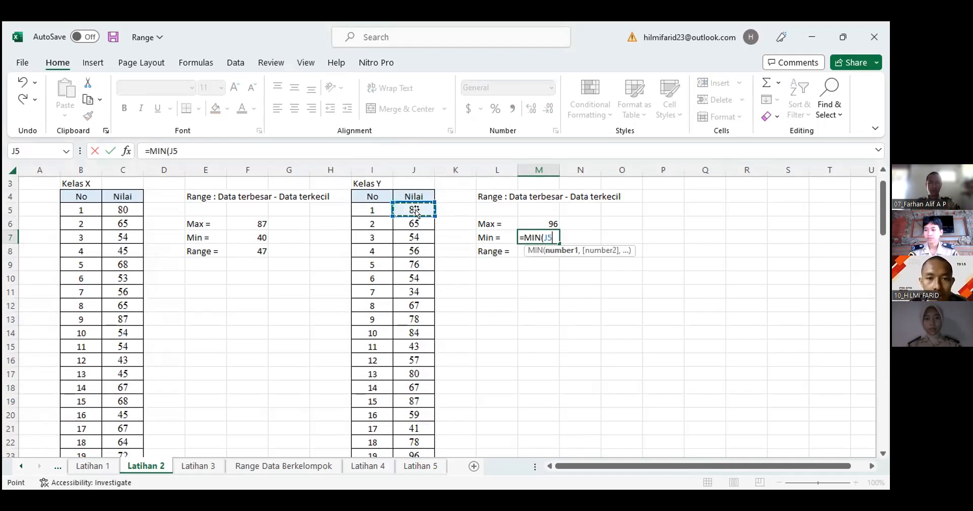
{"action": "left_click", "coordinate": [416, 237]}
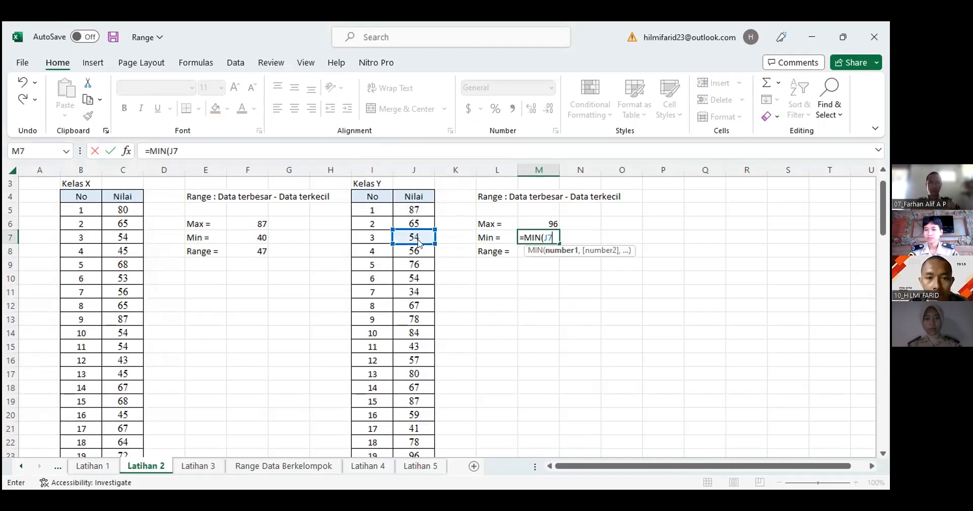
{"action": "left_click", "coordinate": [415, 209]}
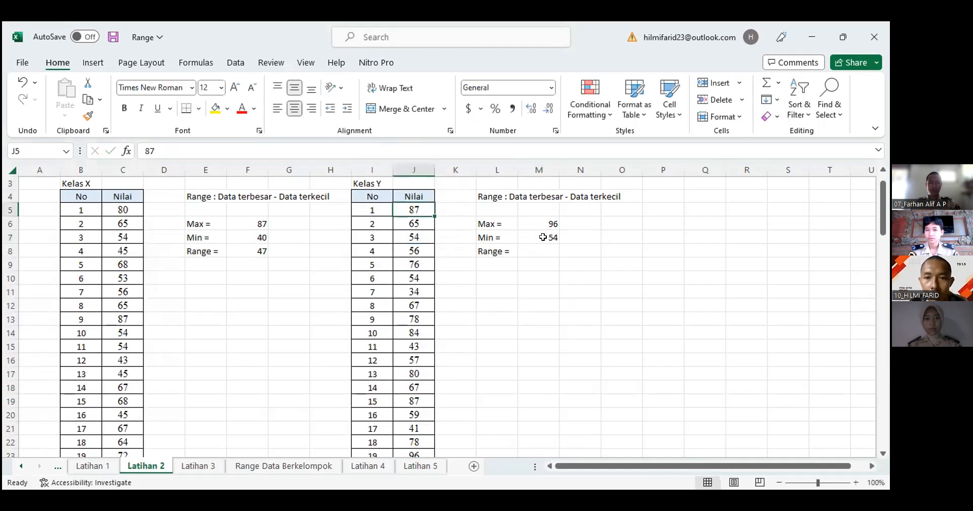
Replace the Kelas Y minimum formula in M7 with the MIN function over J5:J99
{"action": "left_click", "coordinate": [543, 237]}
{"action": "double_click", "coordinate": [543, 237]}
{"action": "key", "text": "BackSpace"}
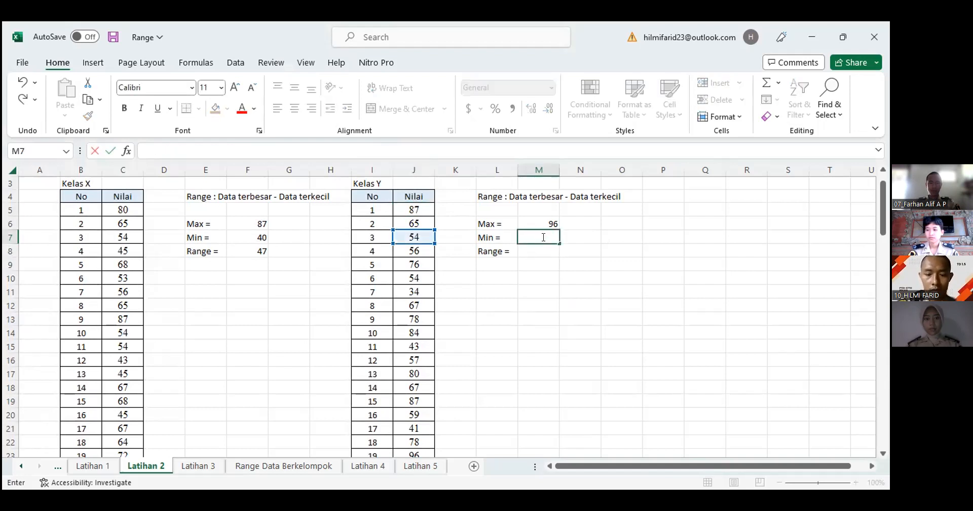
{"action": "type", "text": "="}
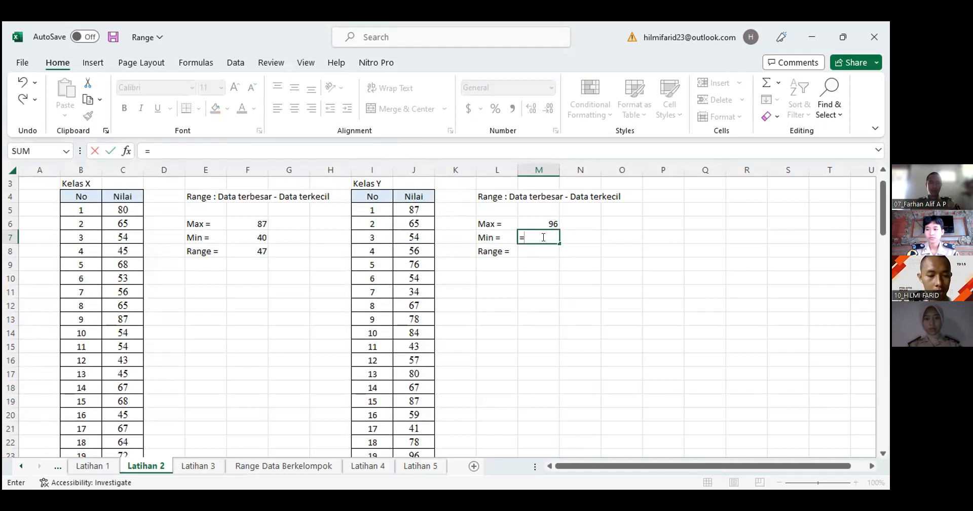
{"action": "type", "text": "MIN("}
{"action": "left_click", "coordinate": [416, 213]}
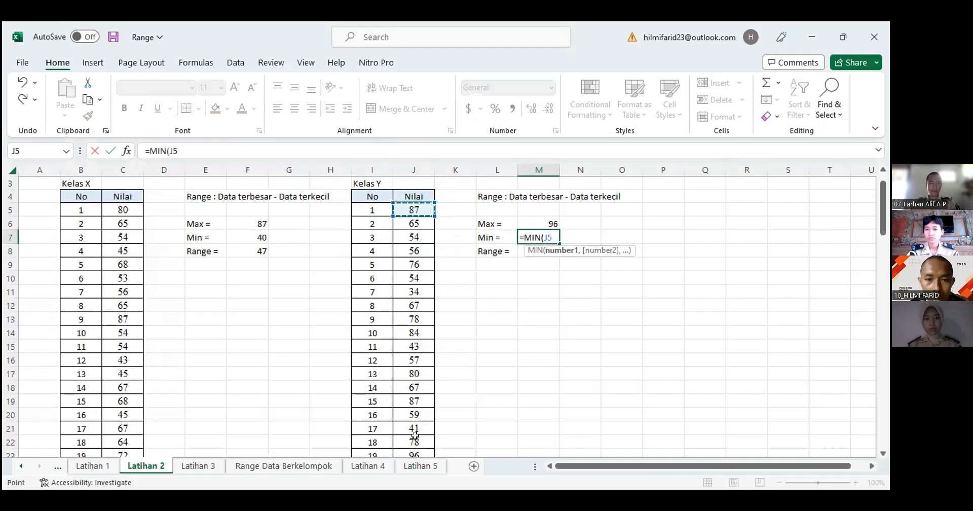
{"action": "mouse_move", "coordinate": [416, 442]}
{"action": "left_mouse_down"}
{"action": "mouse_move", "coordinate": [425, 484]}
{"action": "mouse_move", "coordinate": [424, 427]}
{"action": "left_mouse_up"}
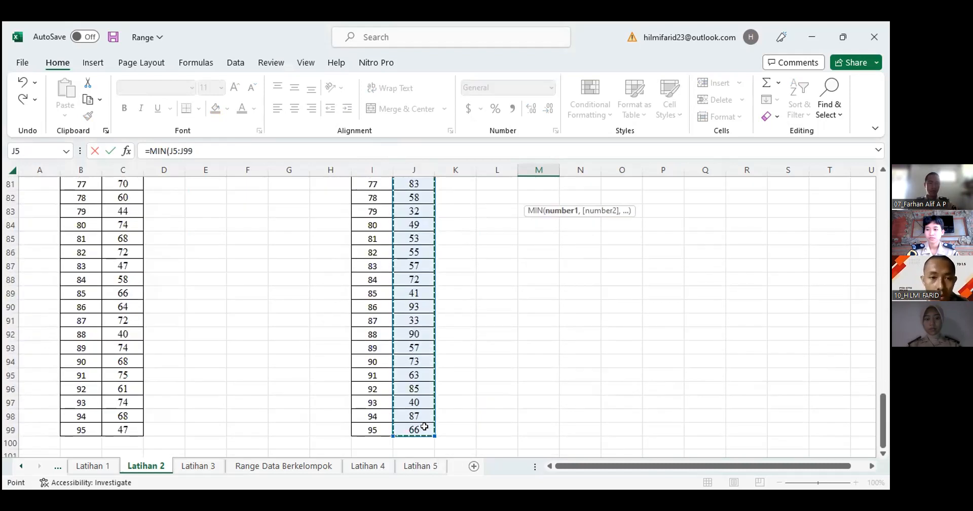
{"action": "key", "text": "Escape"}
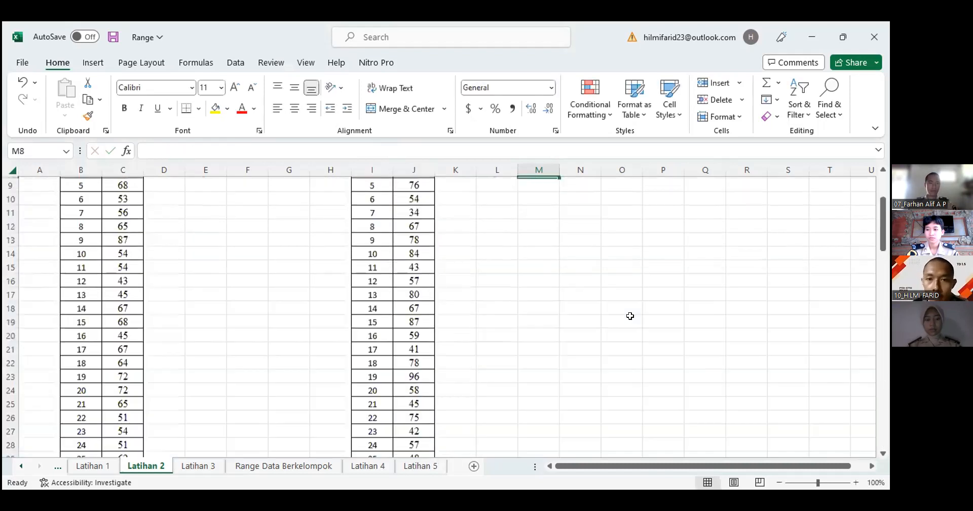
Try to calculate the Kelas Y range in M8 by subtracting the minimum in M7 from the maximum in M6
{"action": "left_click", "coordinate": [883, 171]}
{"action": "left_click", "coordinate": [883, 171]}
{"action": "left_click", "coordinate": [883, 171]}
{"action": "left_click", "coordinate": [883, 171]}
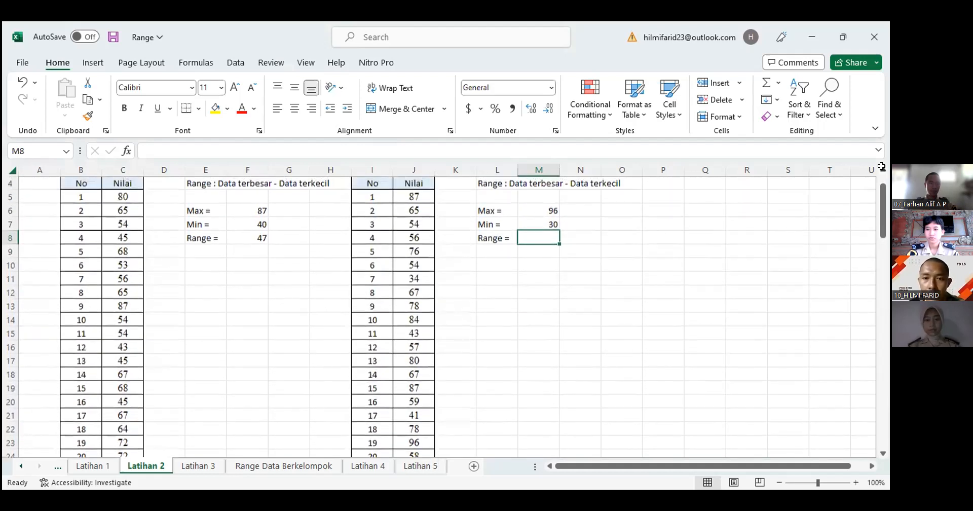
{"action": "type", "text": "="}
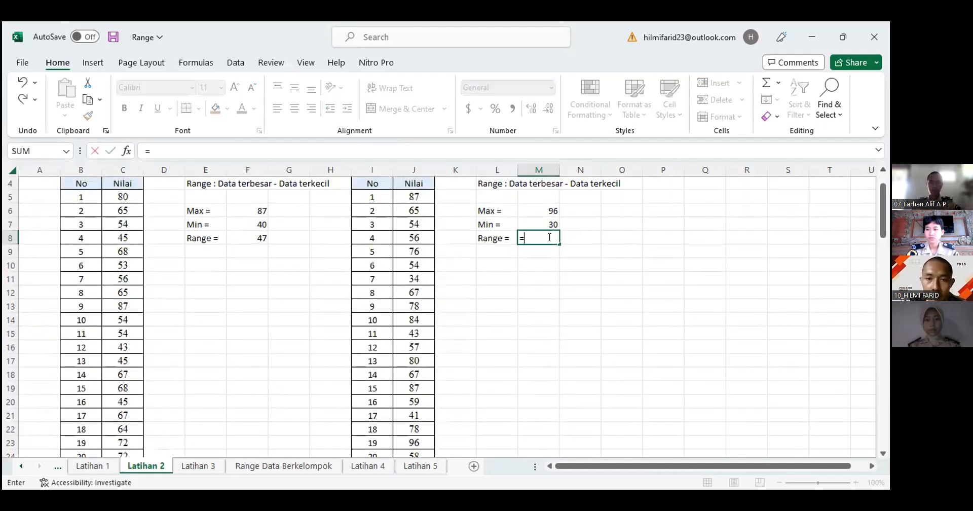
{"action": "left_click", "coordinate": [548, 209]}
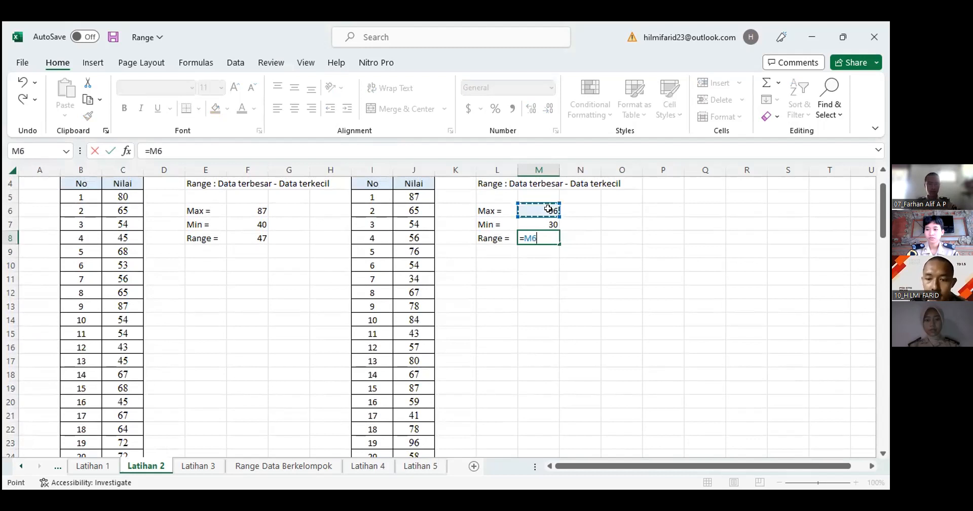
{"action": "type", "text": "-"}
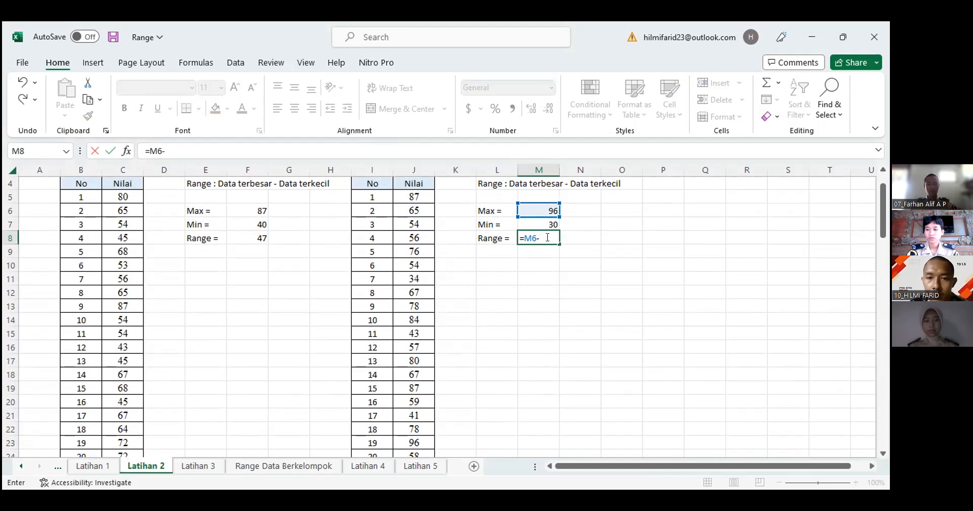
{"action": "left_click_drag", "start_coordinate": [549, 205], "coordinate": [548, 217]}
{"action": "left_click", "coordinate": [548, 218]}
{"action": "key", "text": "Return"}
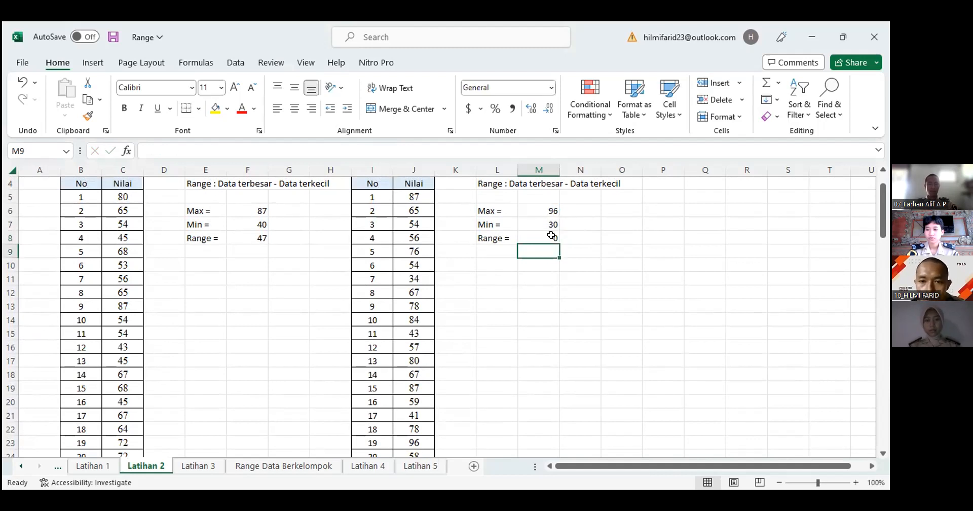
Reopen the Kelas Y range formula in M8 and erase its cell references, keeping only the equals sign
{"action": "left_click", "coordinate": [551, 235]}
{"action": "double_click", "coordinate": [551, 235]}
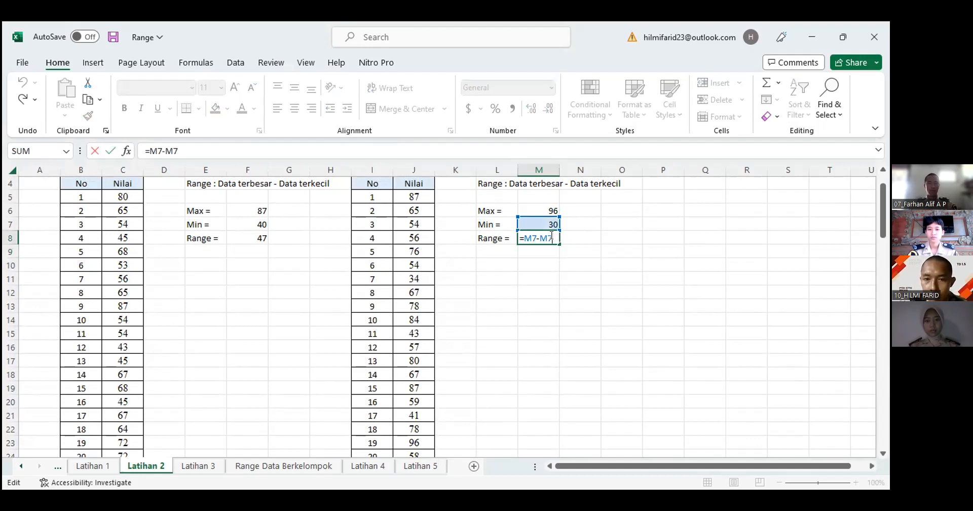
{"action": "key", "text": "BackSpace"}
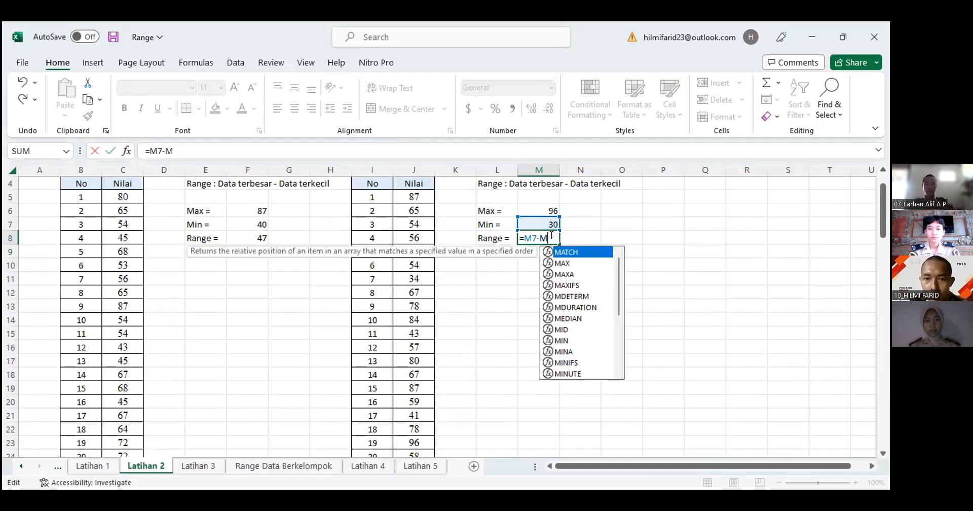
{"action": "key", "text": "BackSpace"}
{"action": "key", "text": "BackSpace"}
{"action": "key", "text": "BackSpace"}
{"action": "key", "text": "BackSpace"}
{"action": "left_click", "coordinate": [551, 212]}
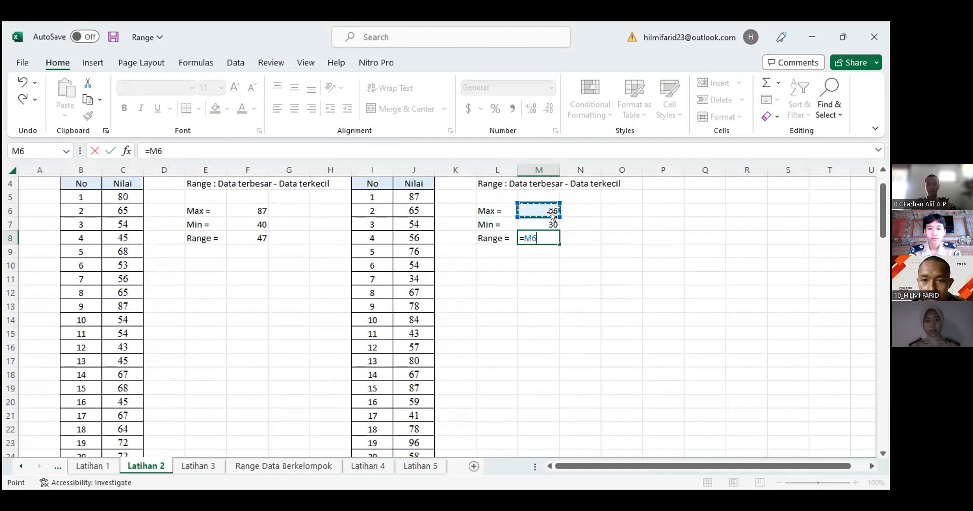
{"action": "type", "text": "-"}
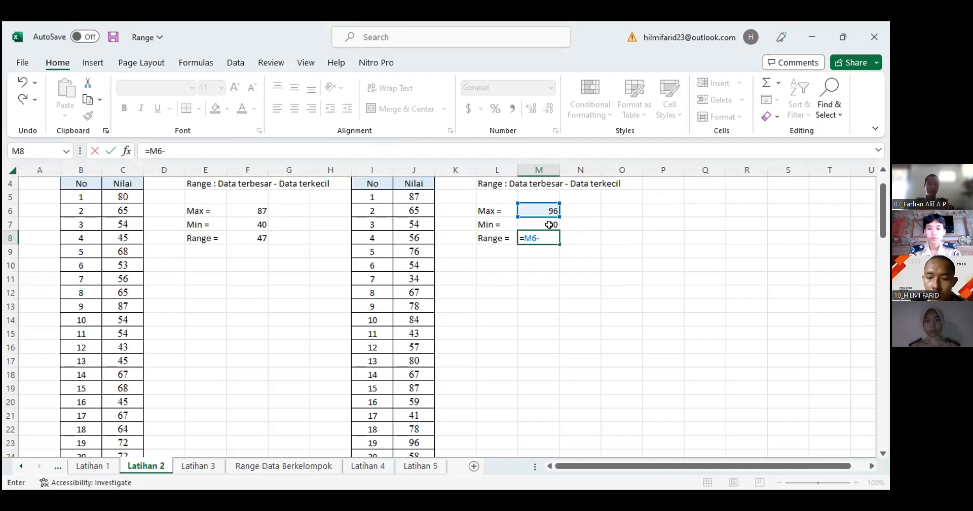
{"action": "key", "text": "BackSpace"}
{"action": "key", "text": "BackSpace"}
{"action": "key", "text": "BackSpace"}
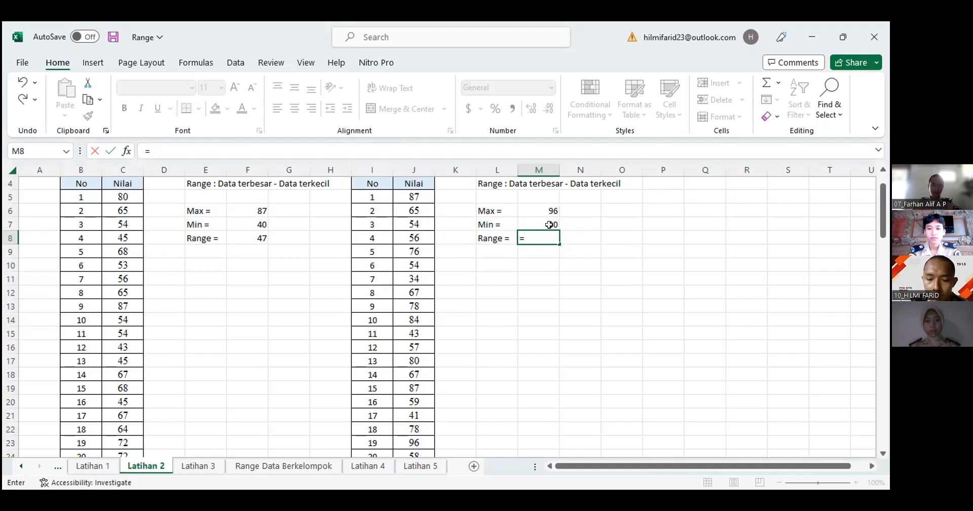
Complete the Kelas Y range formula in M8 as =M6-M7
{"action": "left_click", "coordinate": [551, 210]}
{"action": "type", "text": "-"}
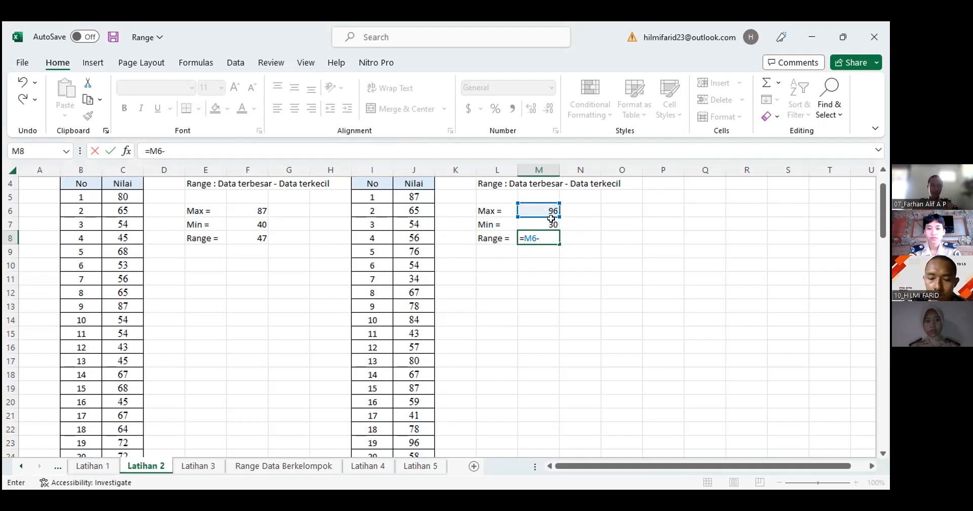
{"action": "left_click", "coordinate": [543, 219]}
{"action": "key", "text": "Return"}
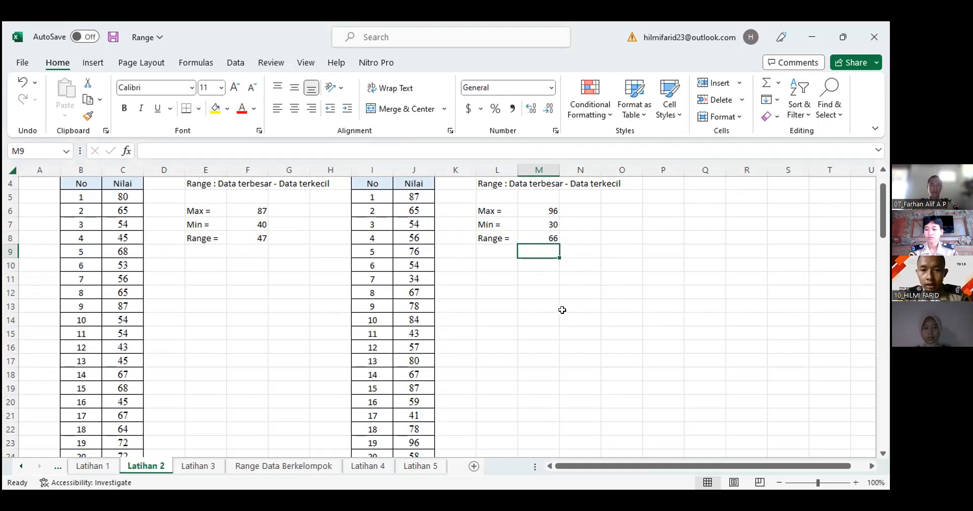
Write the conclusion "kesimpulan= kelas nilai y lebih hiterogen/bervariasi/menyebar dari nilai kelas x" in cell M13
{"action": "left_click", "coordinate": [543, 307]}
{"action": "type", "text": "kesimpulan"}
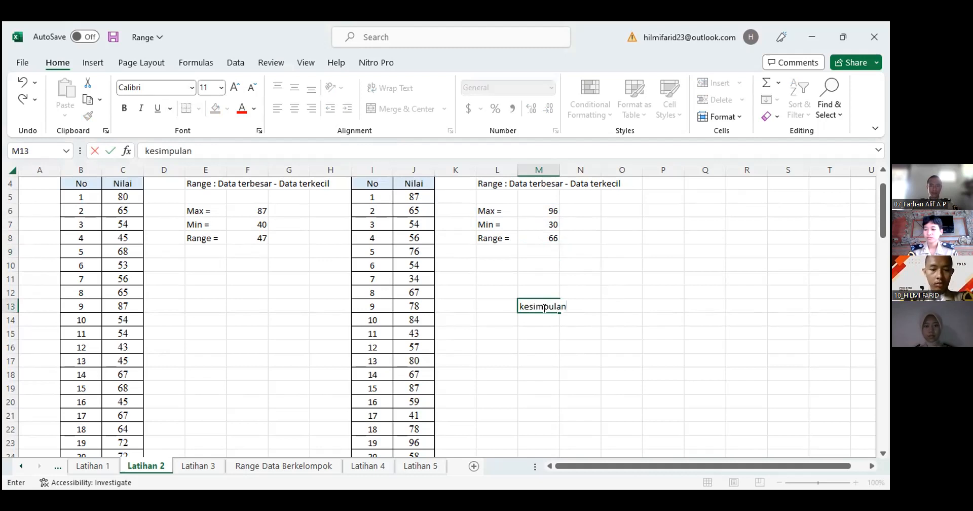
{"action": "type", "text": "= kelas nil"}
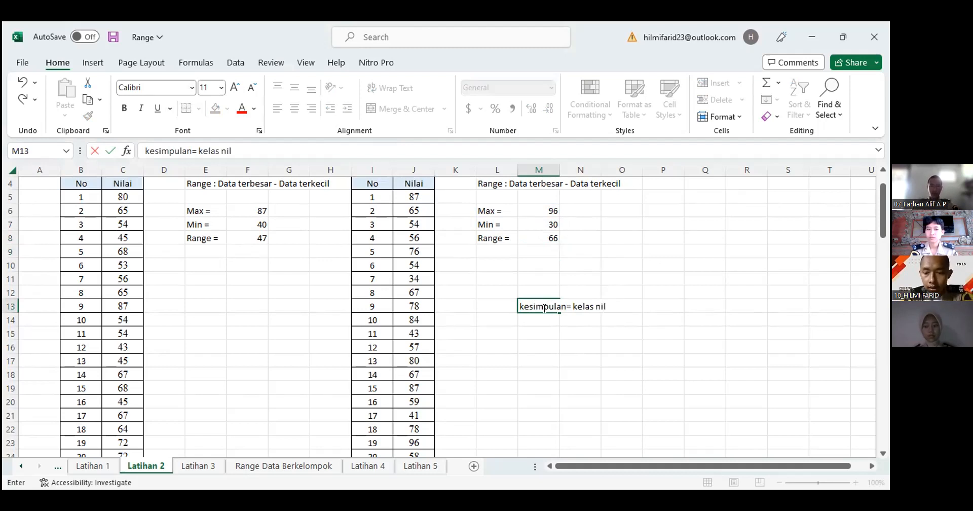
{"action": "type", "text": "ai y"}
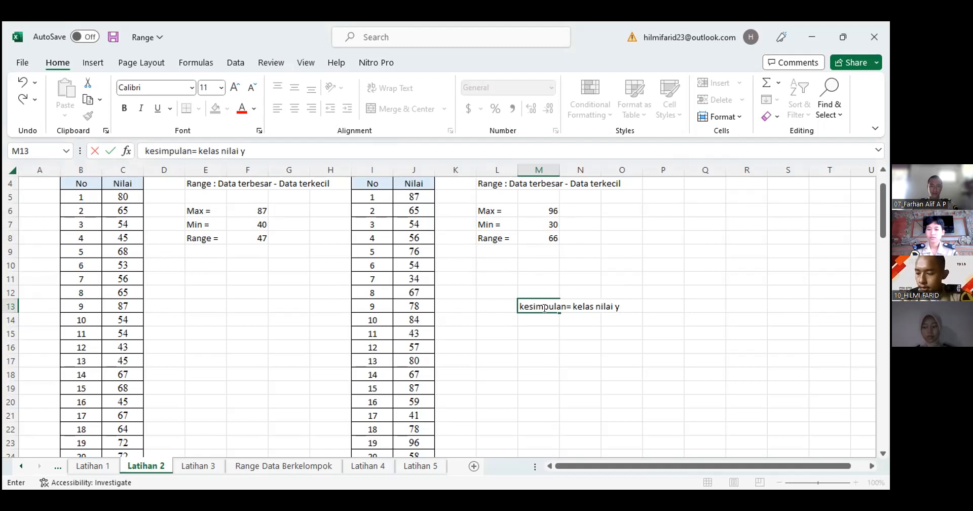
{"action": "type", "text": " lebih "}
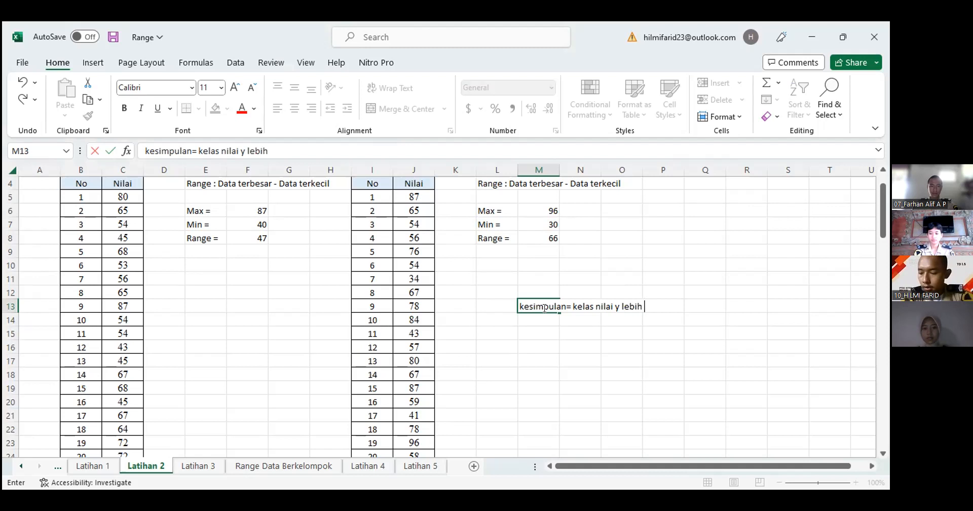
{"action": "type", "text": "h"}
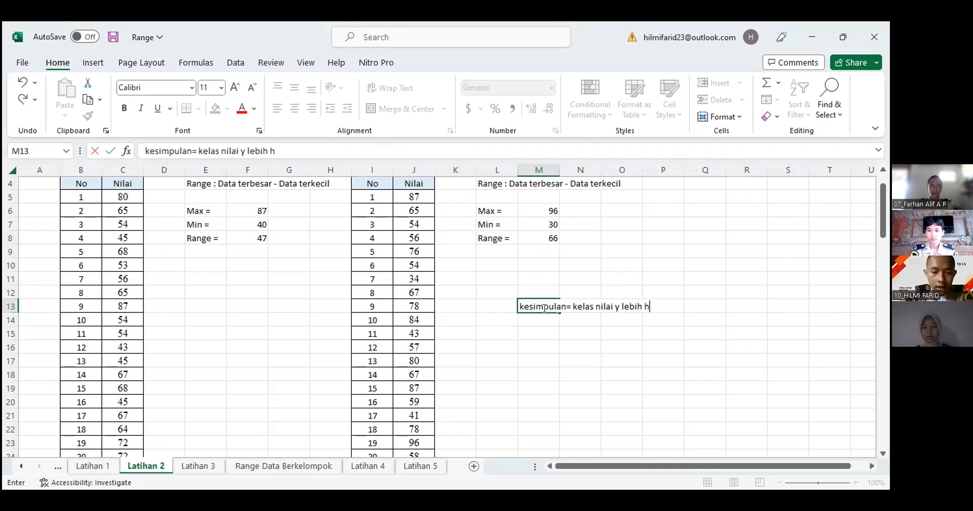
{"action": "type", "text": "iterogen"}
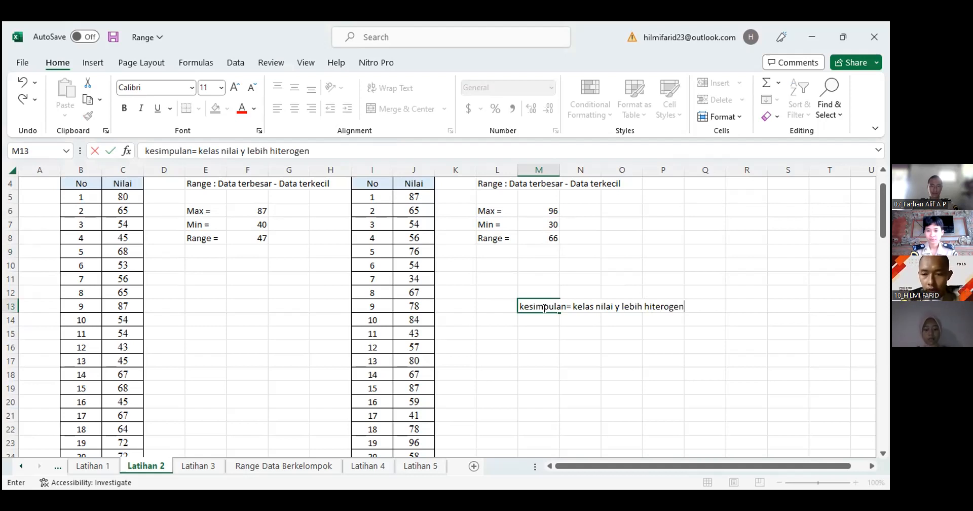
{"action": "type", "text": "/"}
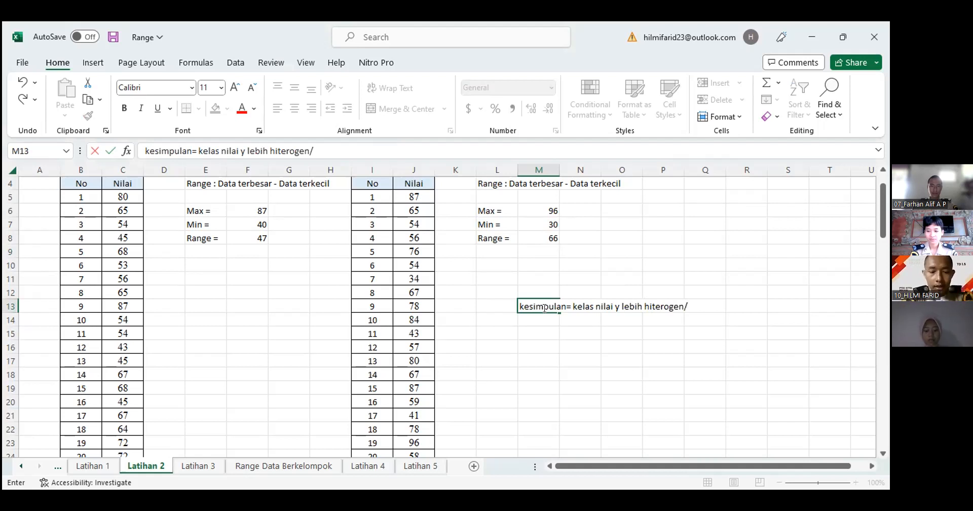
{"action": "type", "text": "berva"}
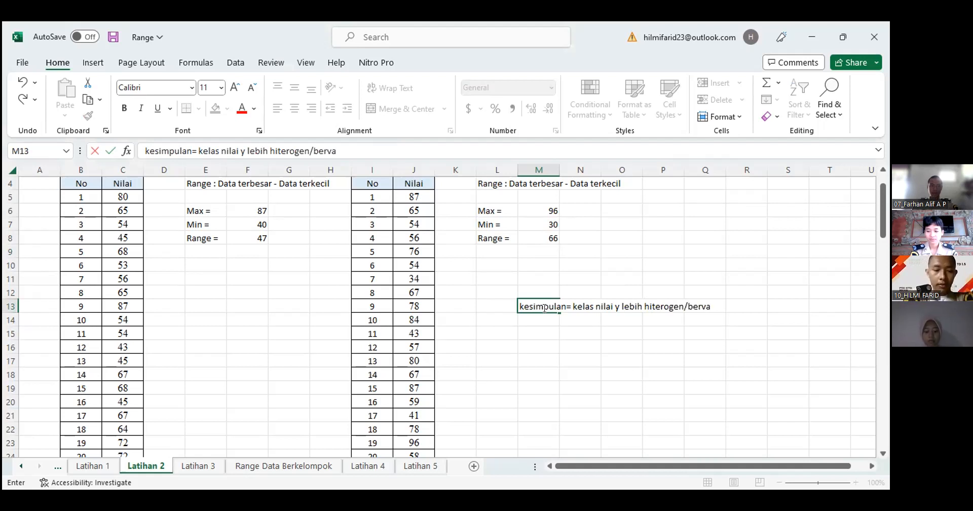
{"action": "type", "text": "riasi"}
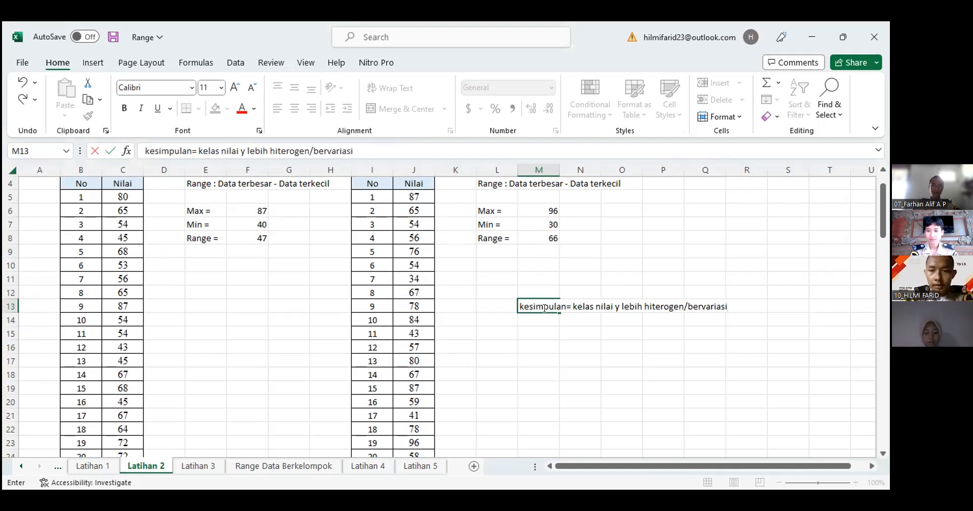
{"action": "type", "text": "/men"}
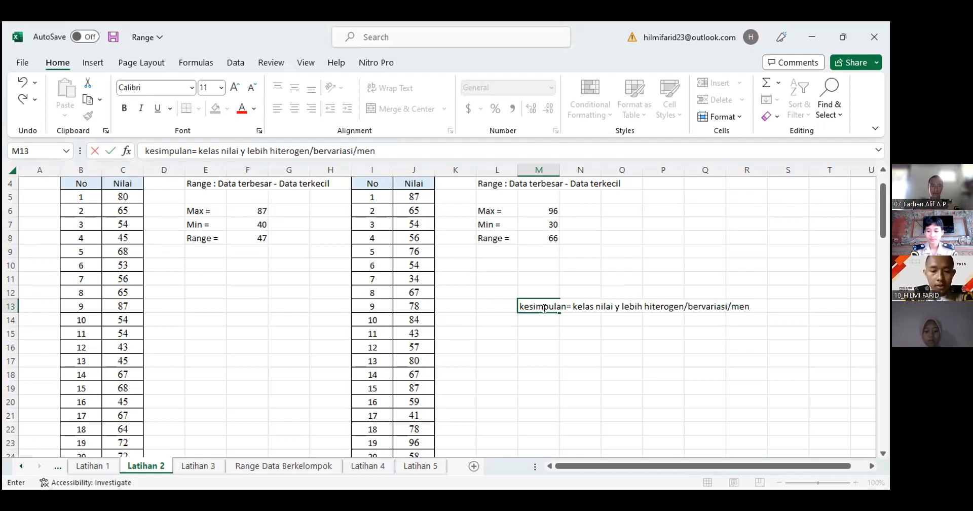
{"action": "type", "text": "yebar dari"}
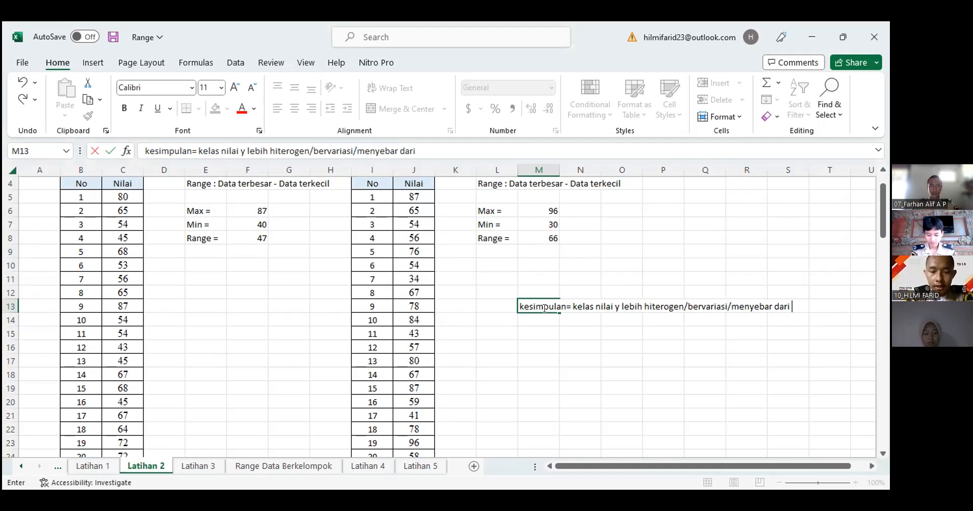
{"action": "type", "text": "klas"}
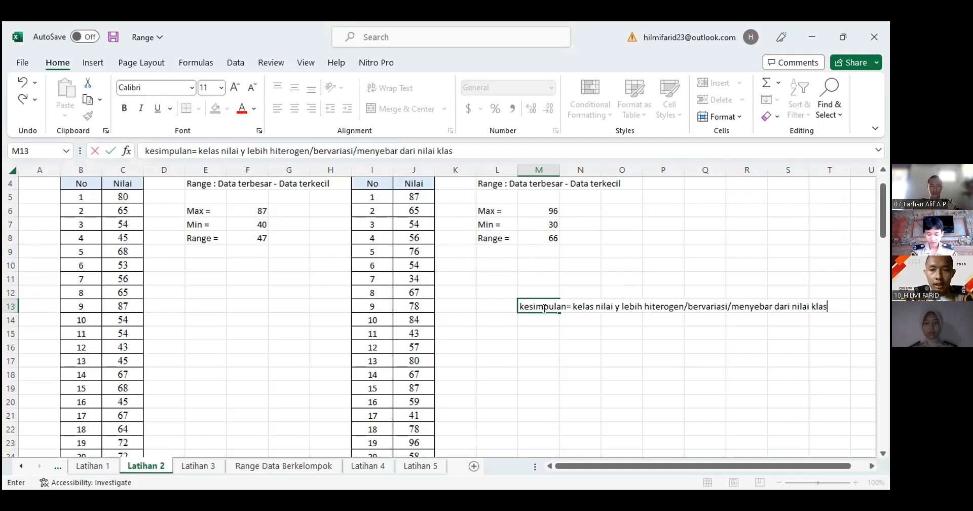
{"action": "key", "text": "BackSpace"}
{"action": "key", "text": "BackSpace"}
{"action": "key", "text": "BackSpace"}
{"action": "type", "text": "elas"}
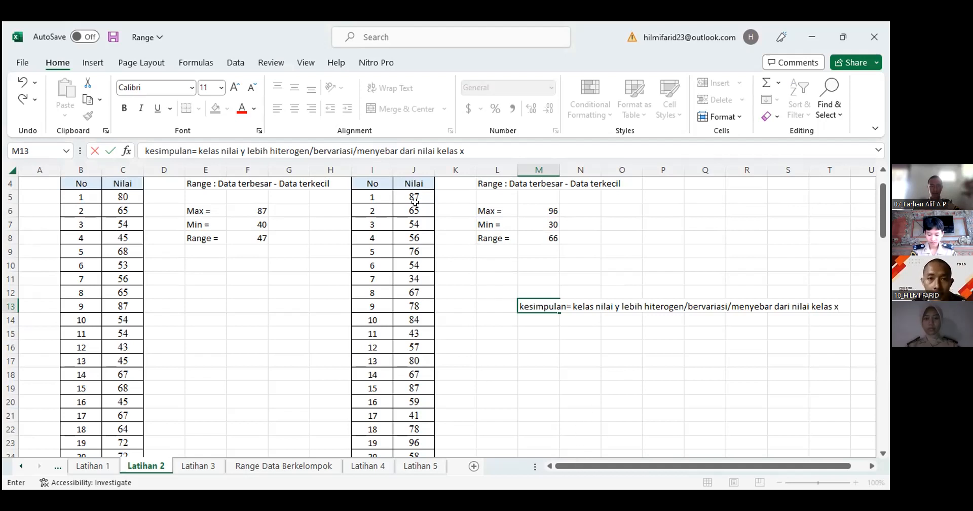
{"action": "left_click", "coordinate": [462, 77]}
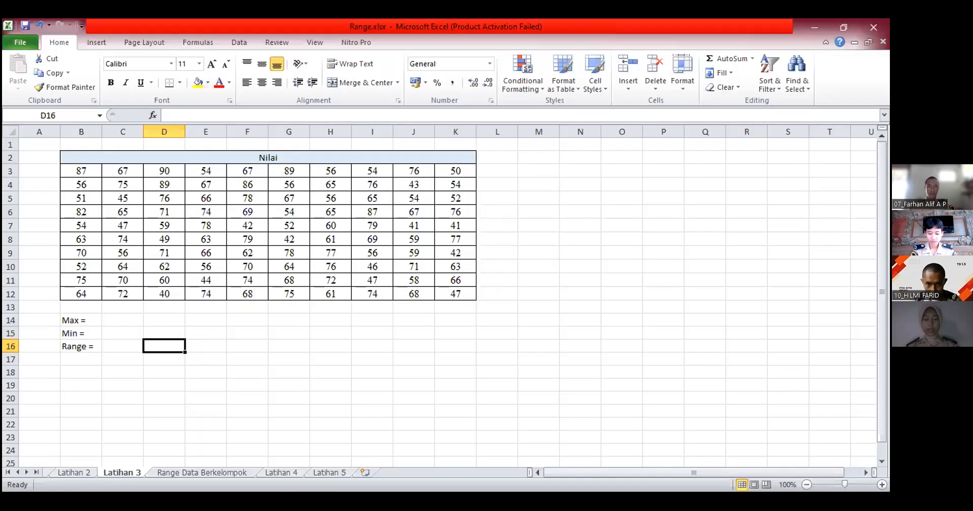
Calculate the maximum of all the Nilai scores in C14 with the MAX function over B3:K12
{"action": "left_click", "coordinate": [123, 320]}
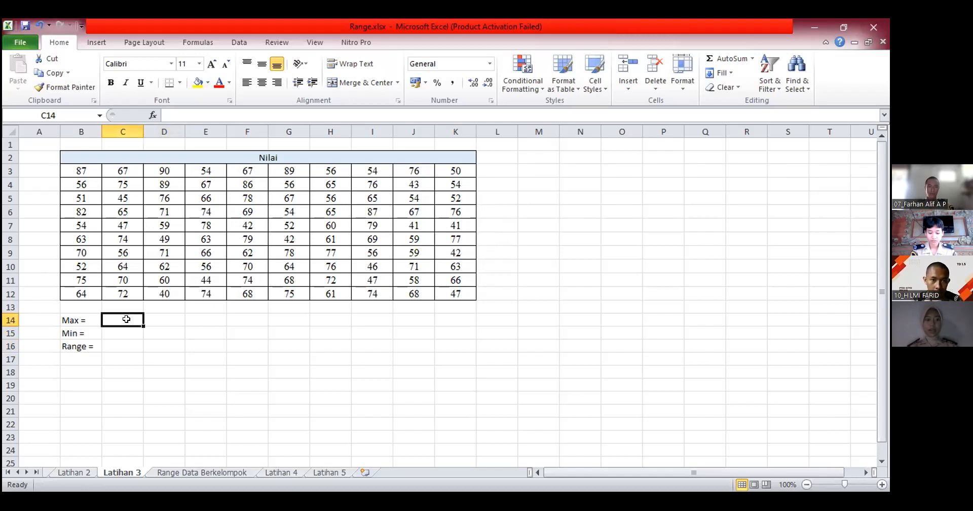
{"action": "type", "text": "="}
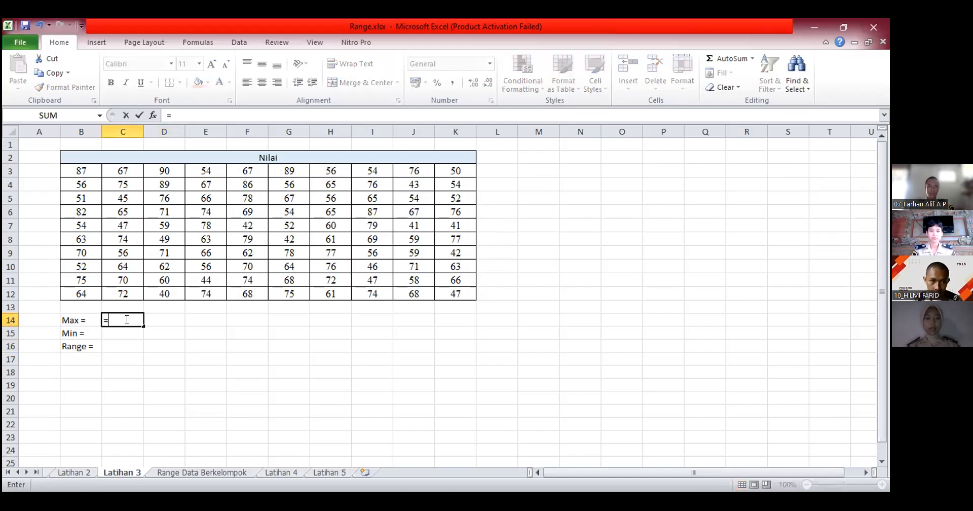
{"action": "type", "text": "m"}
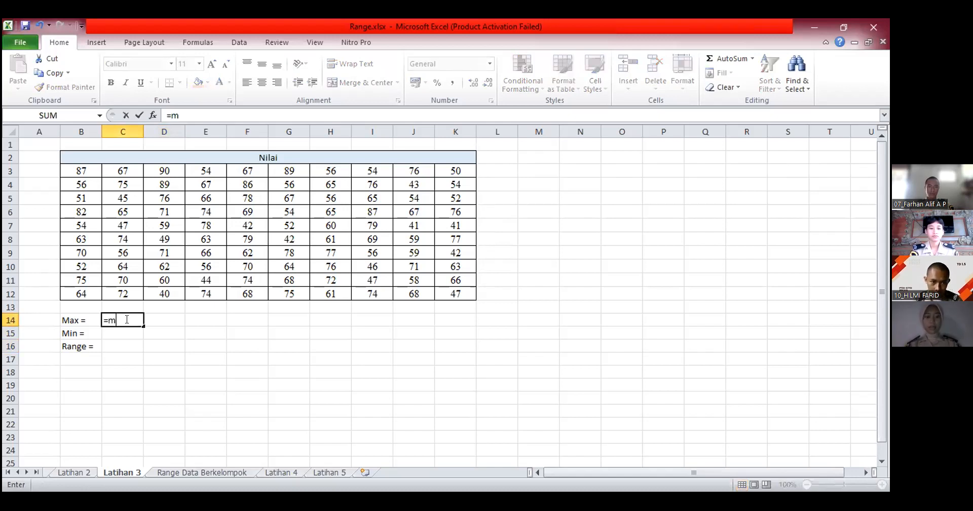
{"action": "type", "text": "ax"}
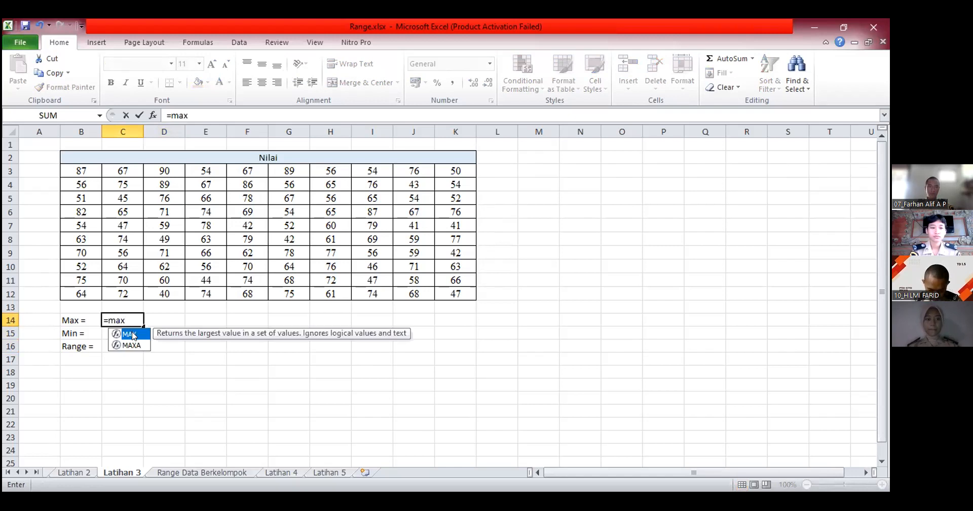
{"action": "double_click", "coordinate": [131, 335]}
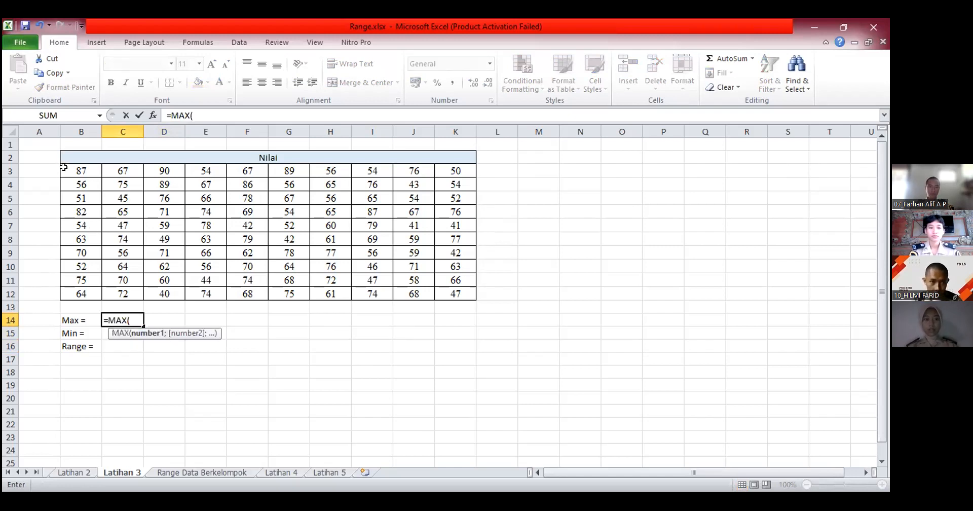
{"action": "left_click_drag", "start_coordinate": [64, 166], "coordinate": [78, 184]}
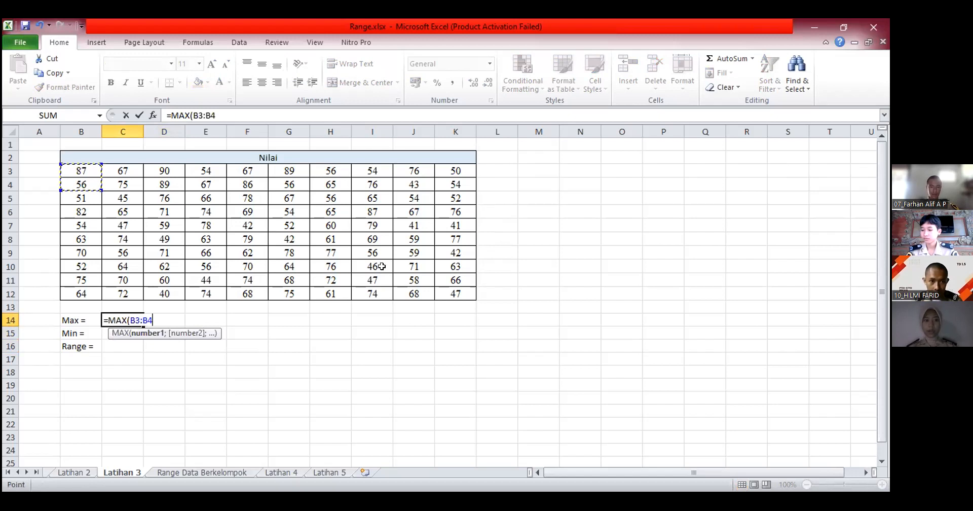
{"action": "left_click", "coordinate": [453, 292], "text": "shift"}
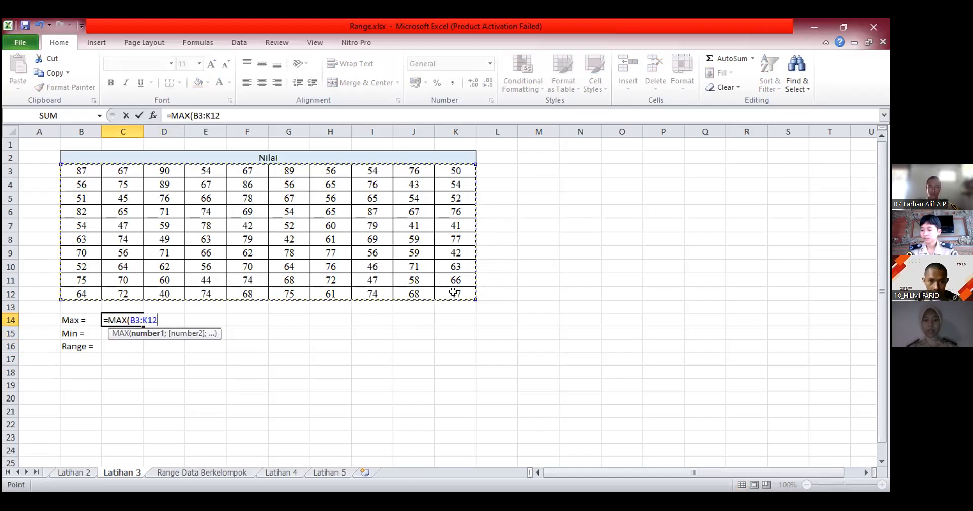
{"action": "key", "text": "Return"}
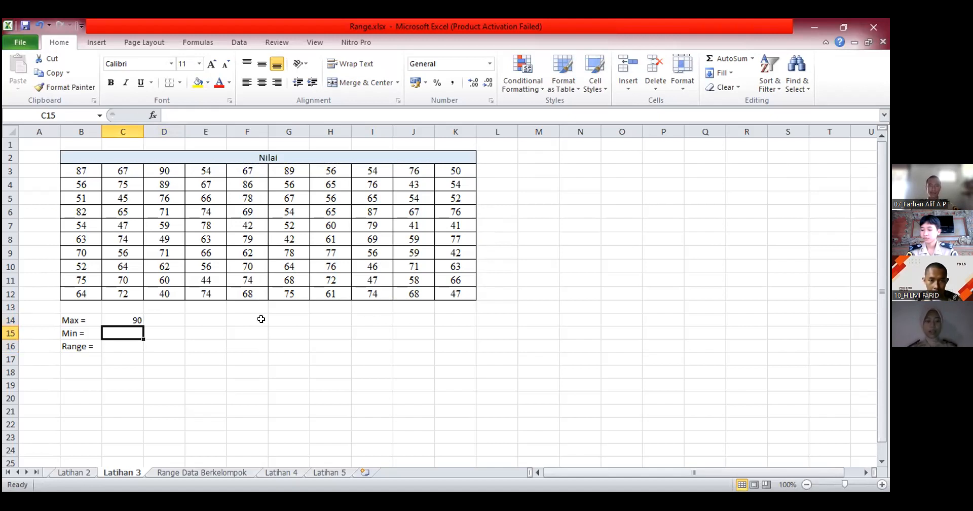
Calculate the minimum of all the Nilai scores in C15 with the MIN function over B3:K12
{"action": "type", "text": "=m"}
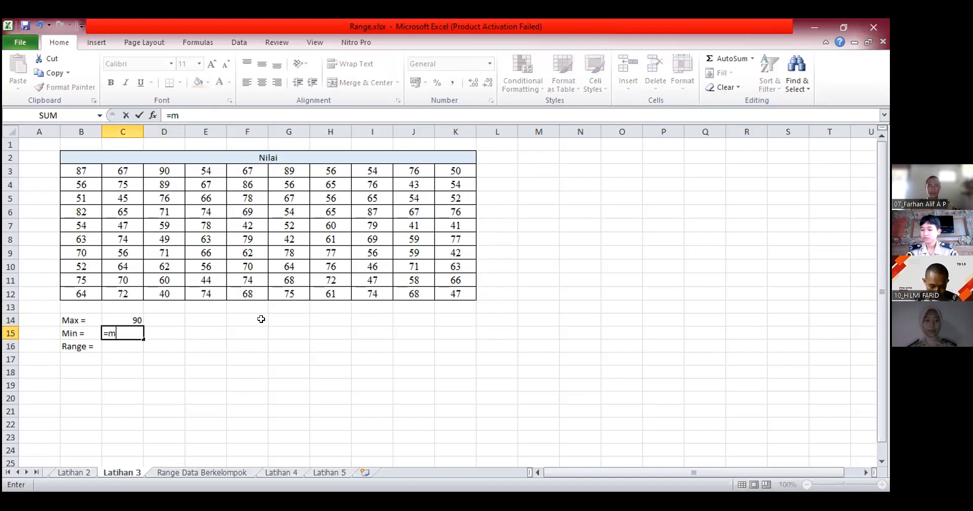
{"action": "type", "text": "in"}
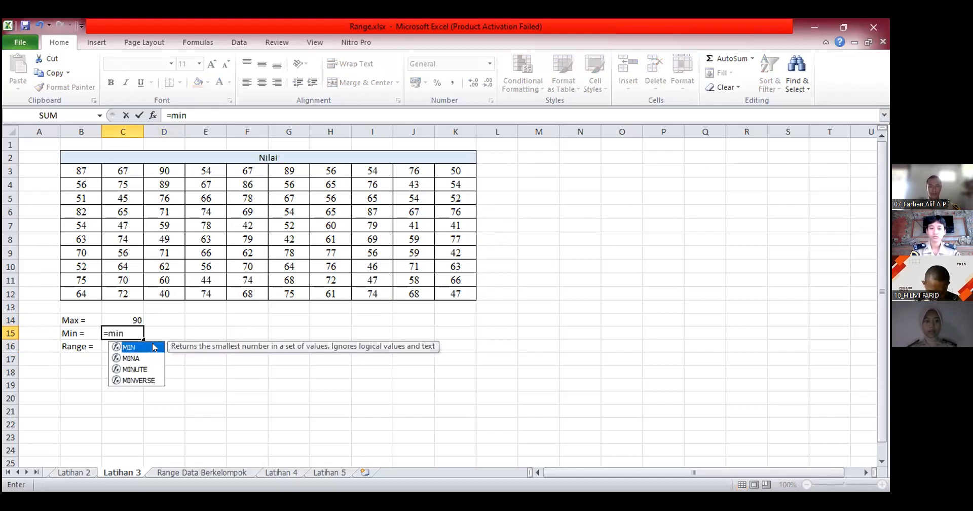
{"action": "key", "text": "Tab"}
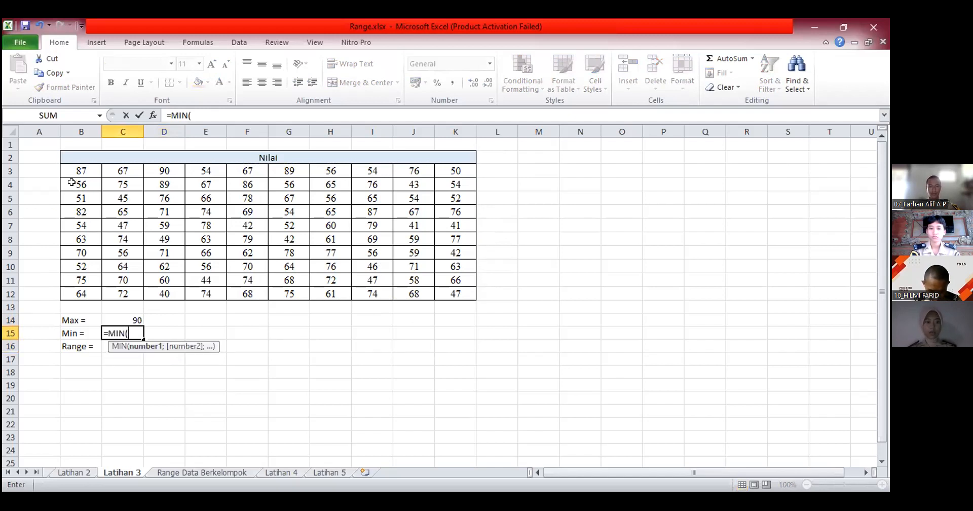
{"action": "left_click", "coordinate": [71, 169]}
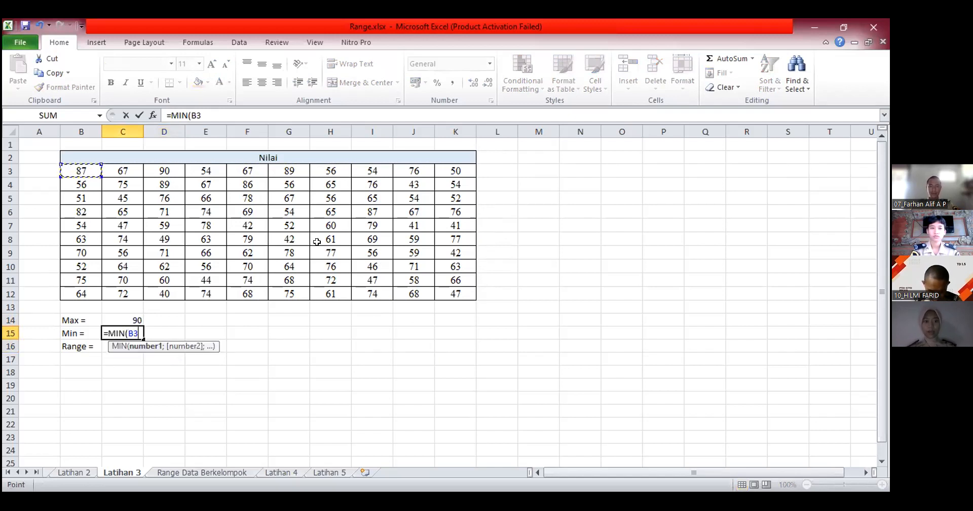
{"action": "left_click", "coordinate": [457, 288], "text": "shift"}
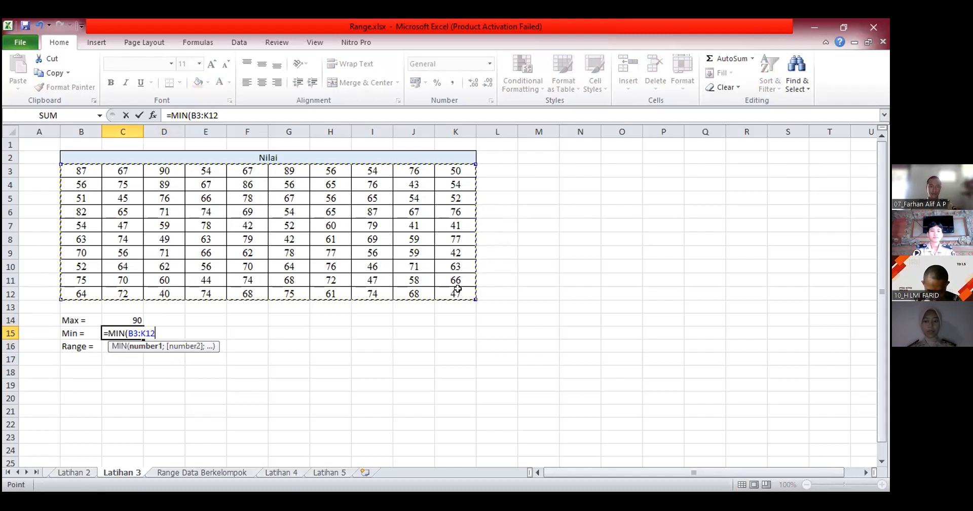
{"action": "key", "text": "Return"}
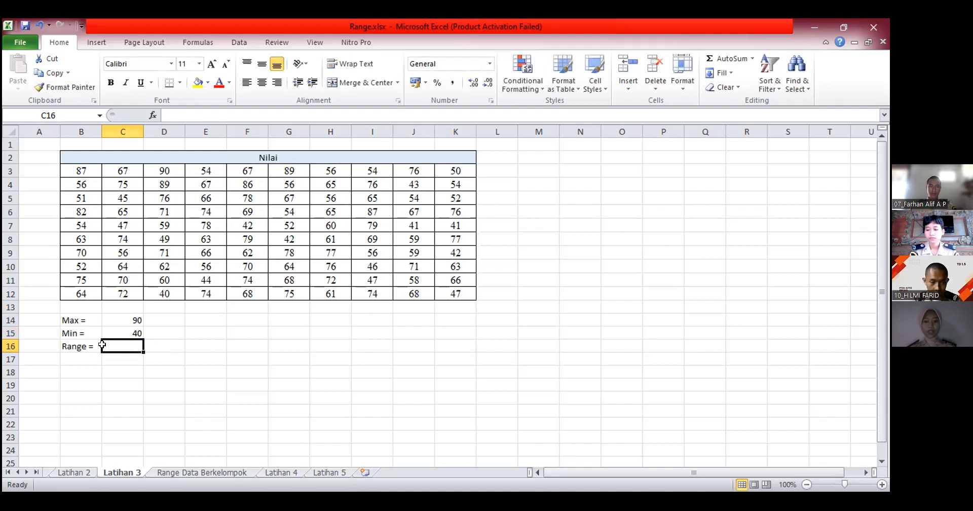
Calculate the range in C16 by subtracting the minimum from the maximum with =C14-C15
{"action": "type", "text": "="}
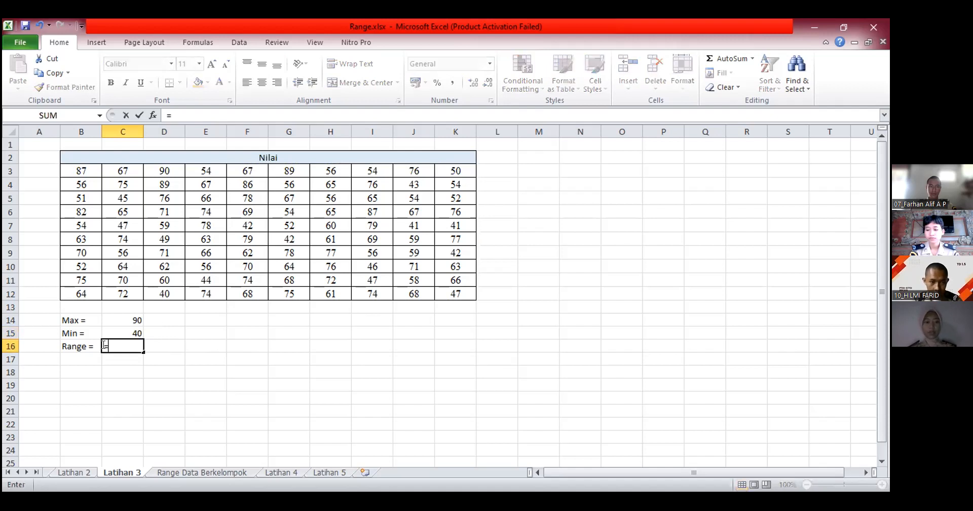
{"action": "left_click", "coordinate": [135, 319]}
{"action": "type", "text": "-"}
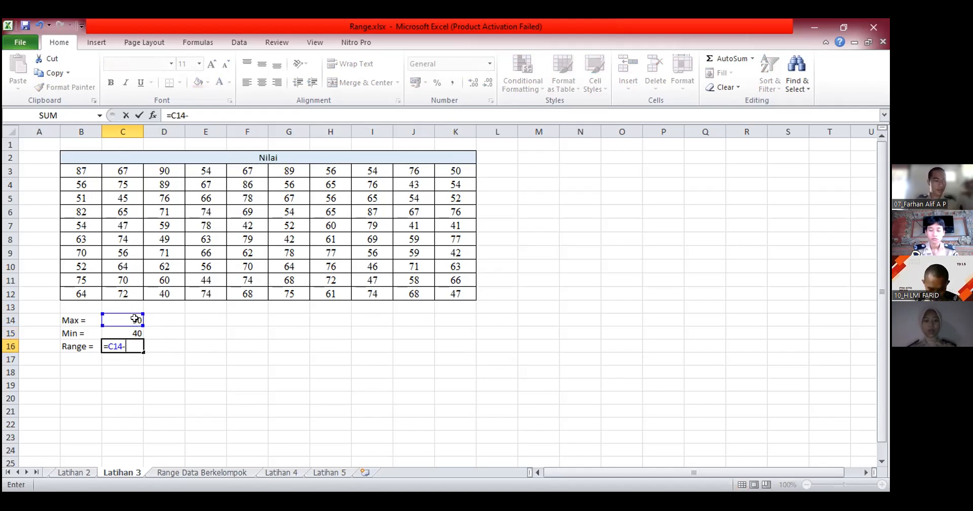
{"action": "left_click", "coordinate": [132, 333]}
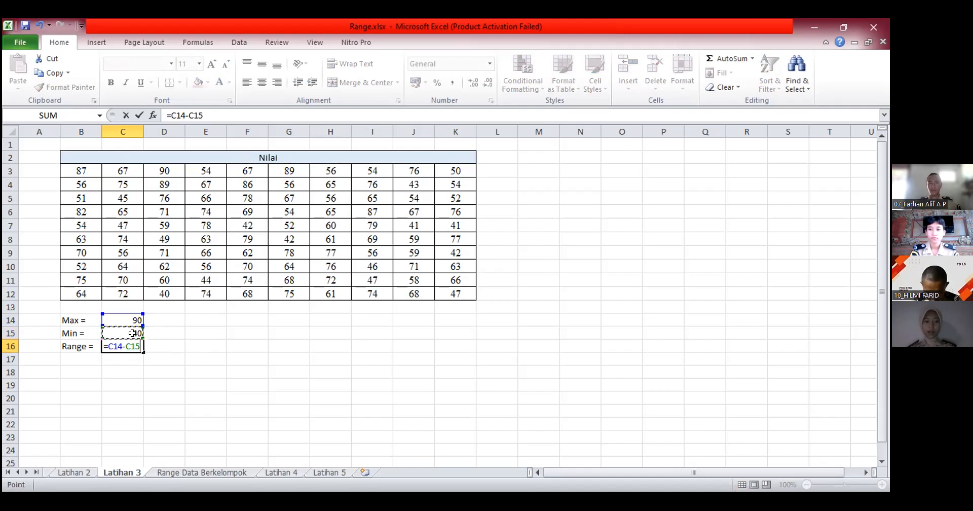
{"action": "key", "text": "Return"}
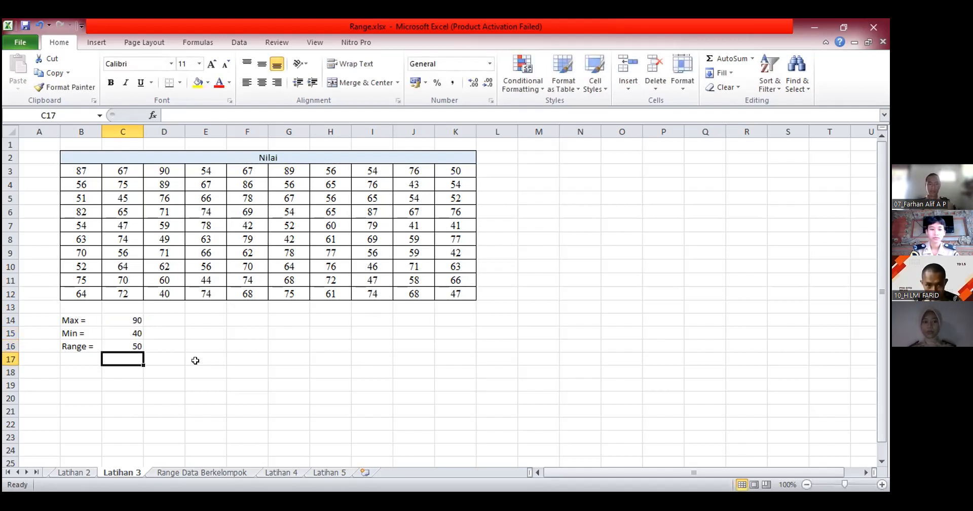
Open the Range Data Berkelompok sheet and write the label "rentang" in H19 below the listed class values
{"action": "left_click", "coordinate": [204, 472]}
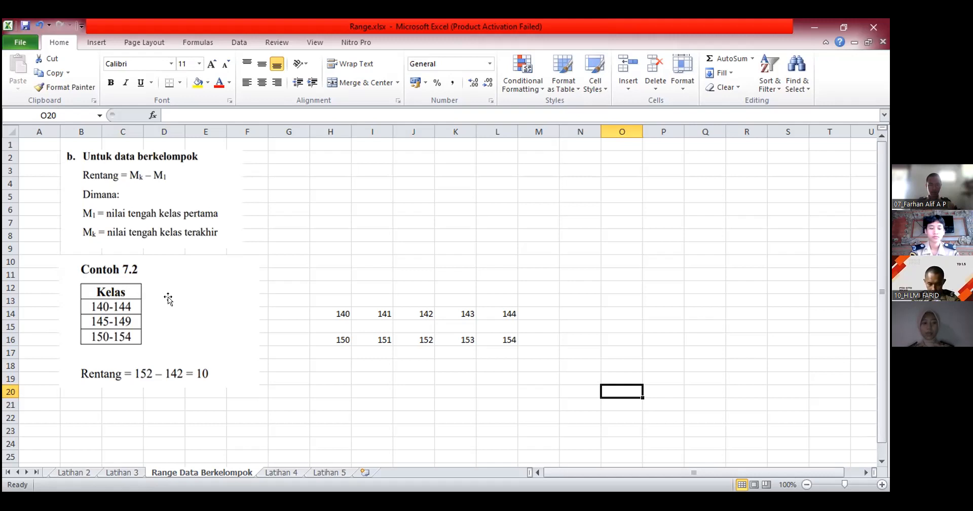
{"action": "left_click", "coordinate": [428, 308]}
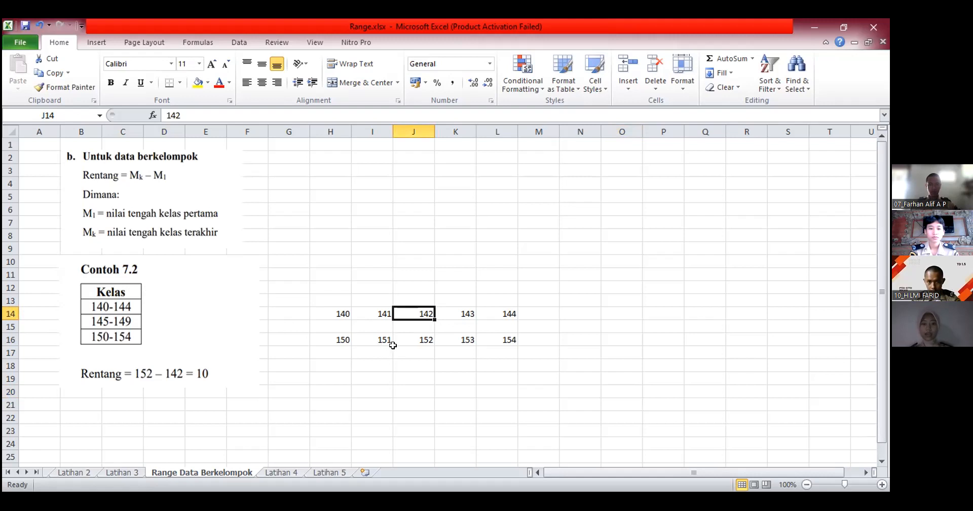
{"action": "left_click", "coordinate": [412, 340]}
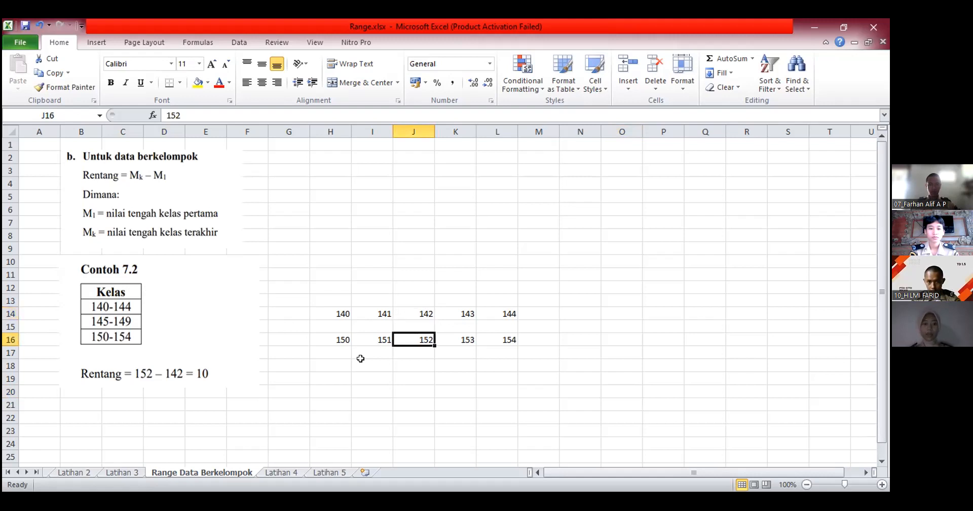
{"action": "left_click", "coordinate": [328, 375]}
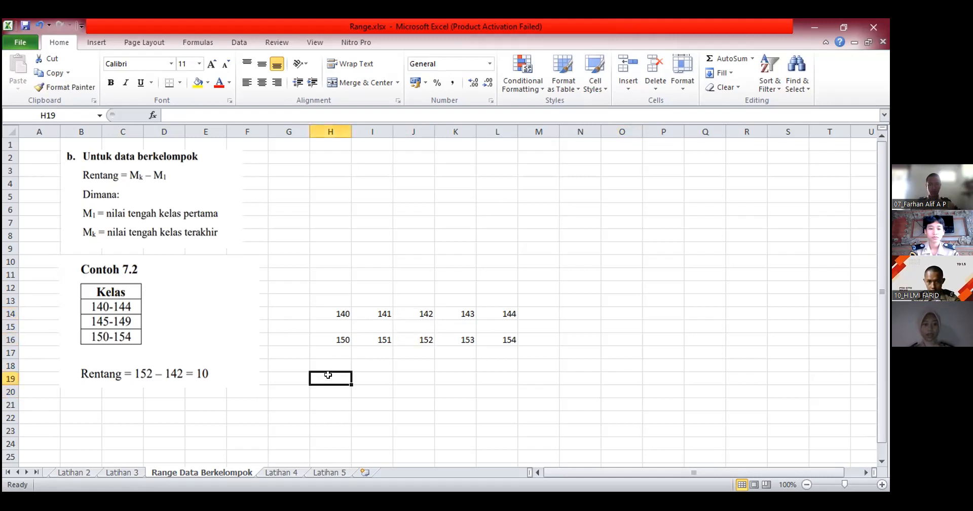
{"action": "type", "text": "reny"}
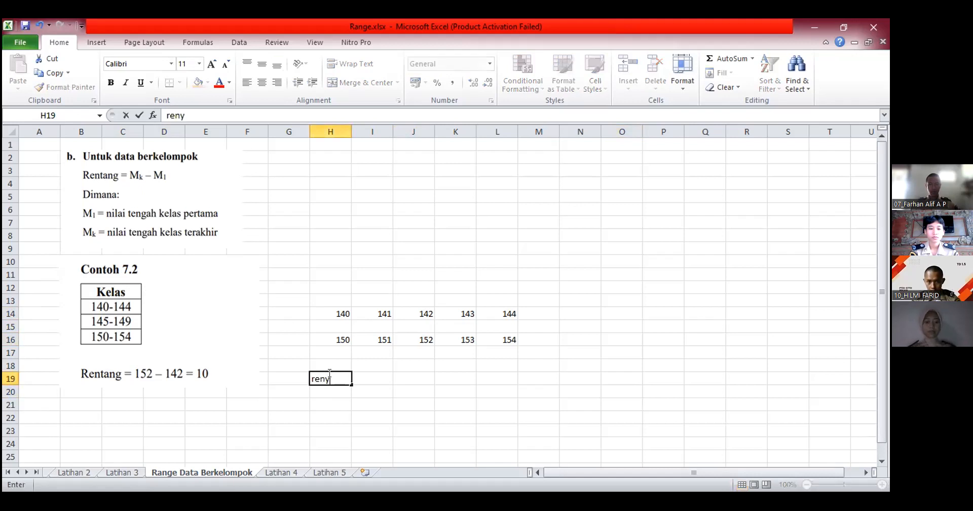
{"action": "key", "text": "BackSpace"}
{"action": "type", "text": "tang"}
Calculate the grouped-data range in I19 by subtracting the first class midpoint from the last with =J16-J14
{"action": "left_click", "coordinate": [380, 374]}
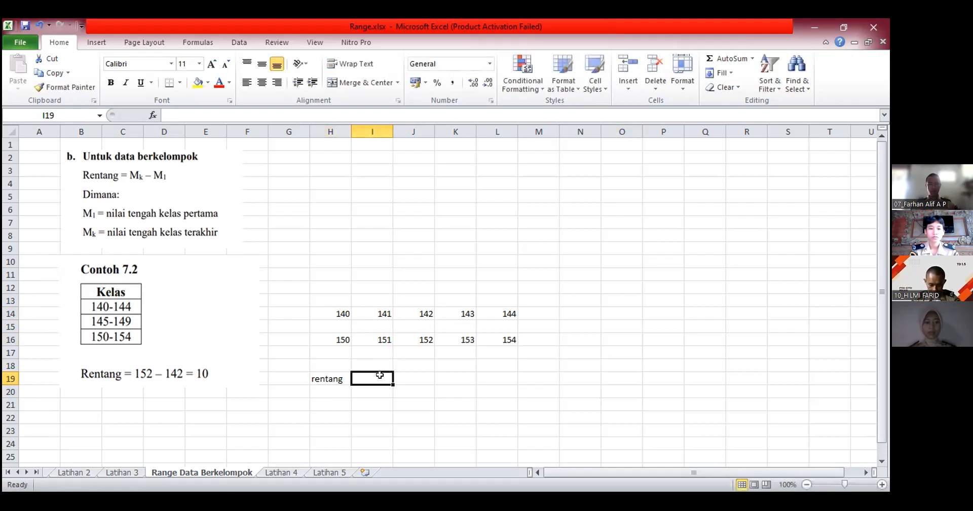
{"action": "type", "text": "="}
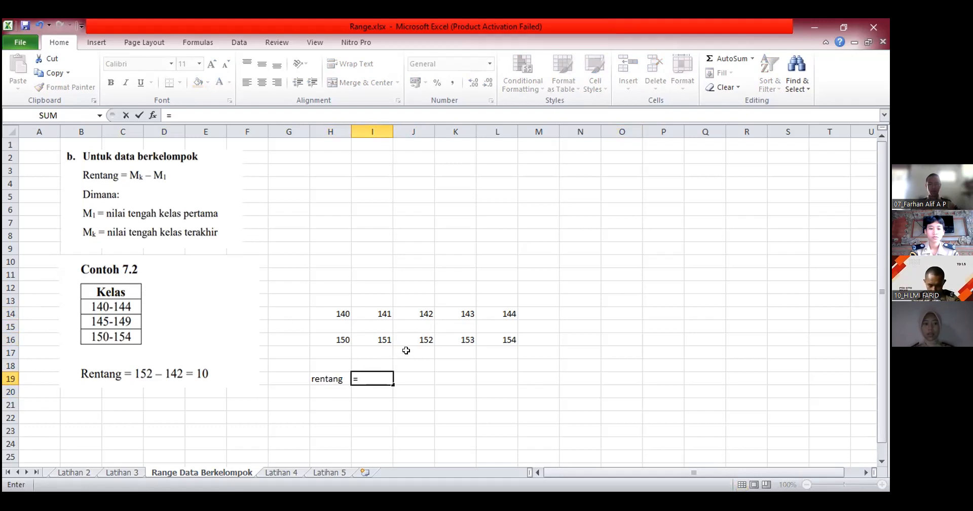
{"action": "left_click", "coordinate": [424, 336]}
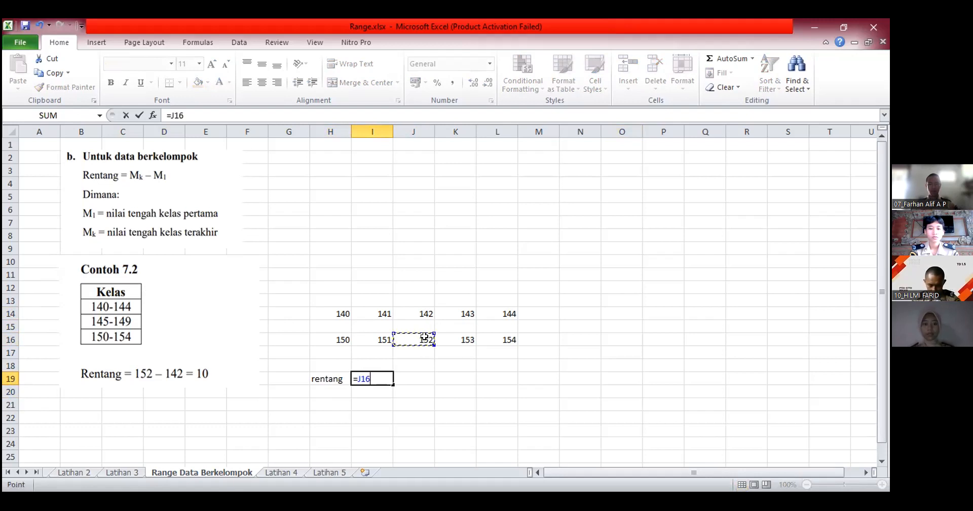
{"action": "type", "text": "-"}
{"action": "left_click", "coordinate": [424, 313]}
{"action": "key", "text": "Return"}
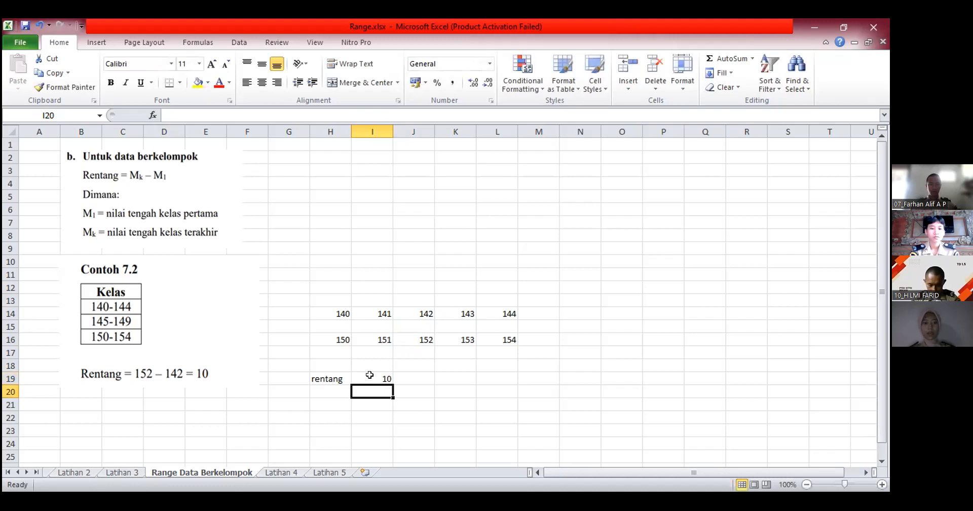
{"action": "left_click", "coordinate": [374, 375]}
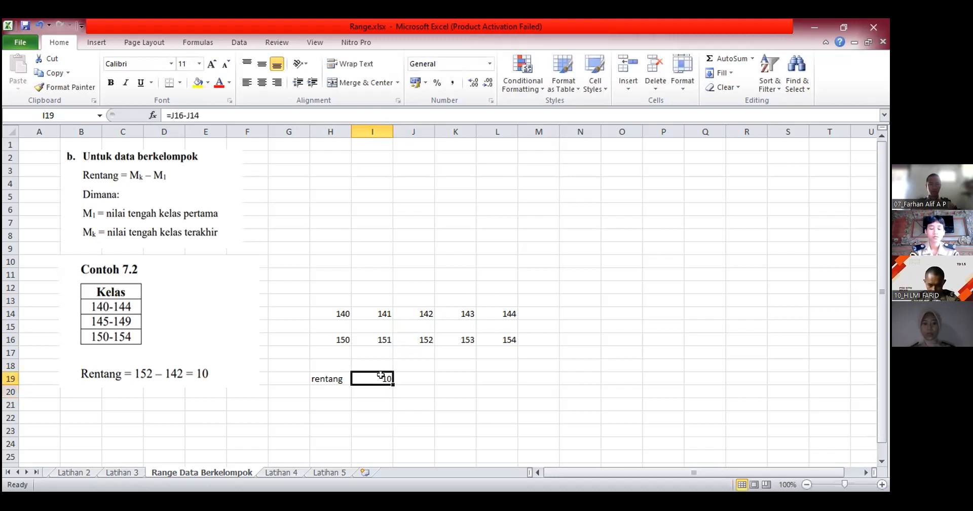
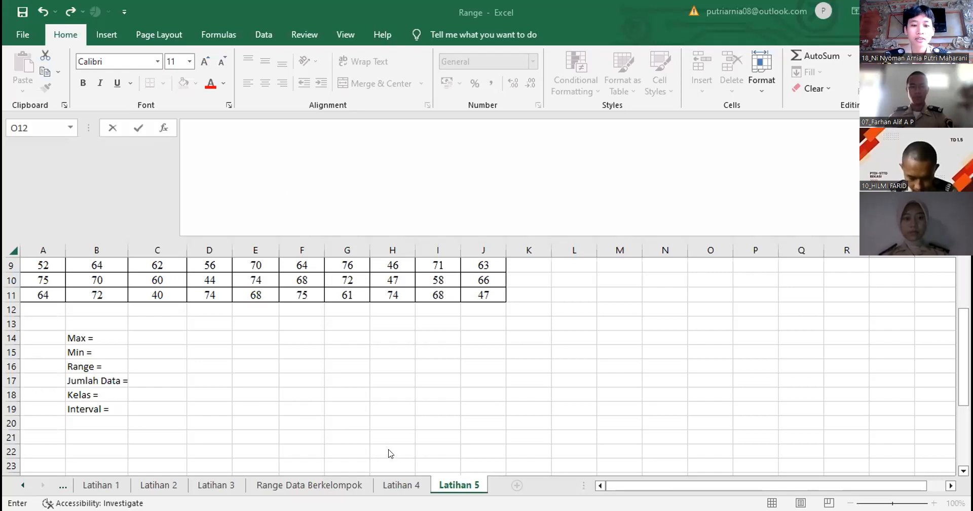
Open the Latihan 4 sheet and add the column heading "Media" in H3 beside Frekuensi Kumulatif
{"action": "left_click", "coordinate": [393, 486]}
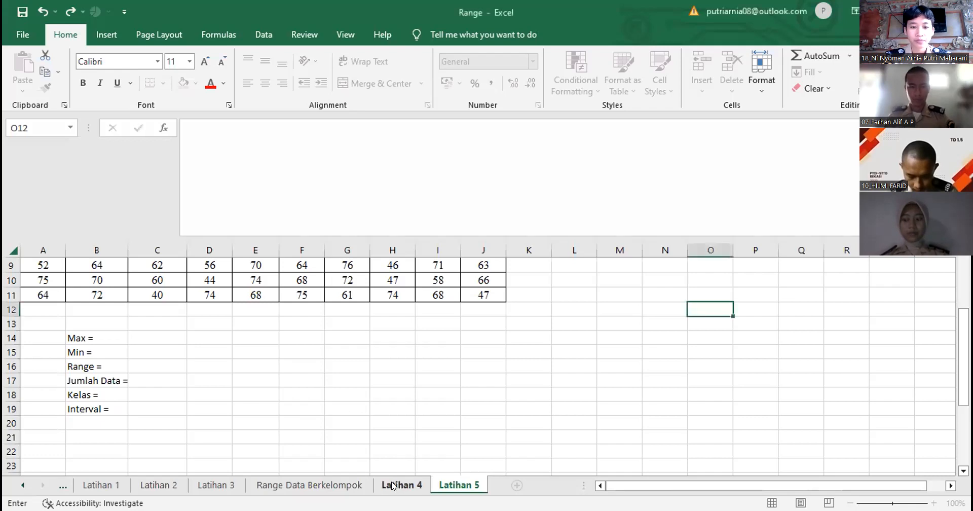
{"action": "left_click", "coordinate": [392, 486]}
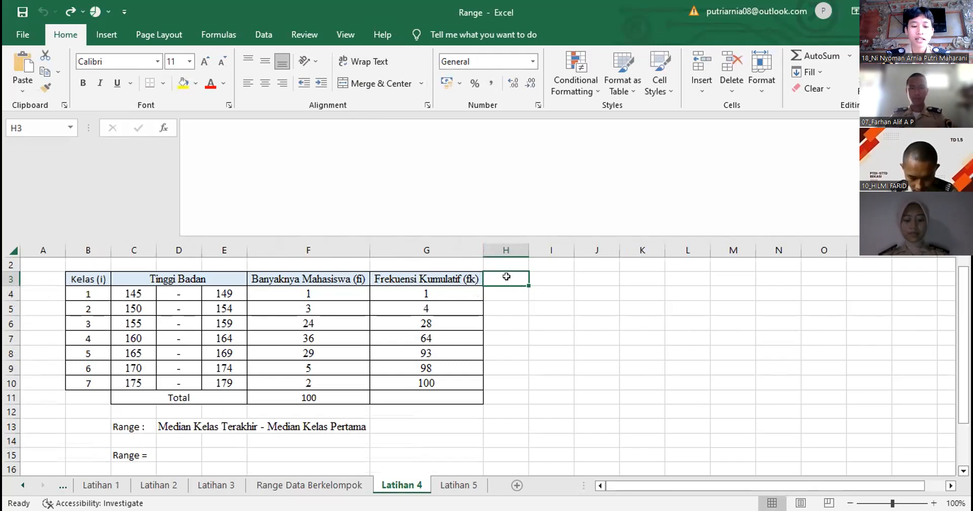
{"action": "type", "text": "Media"}
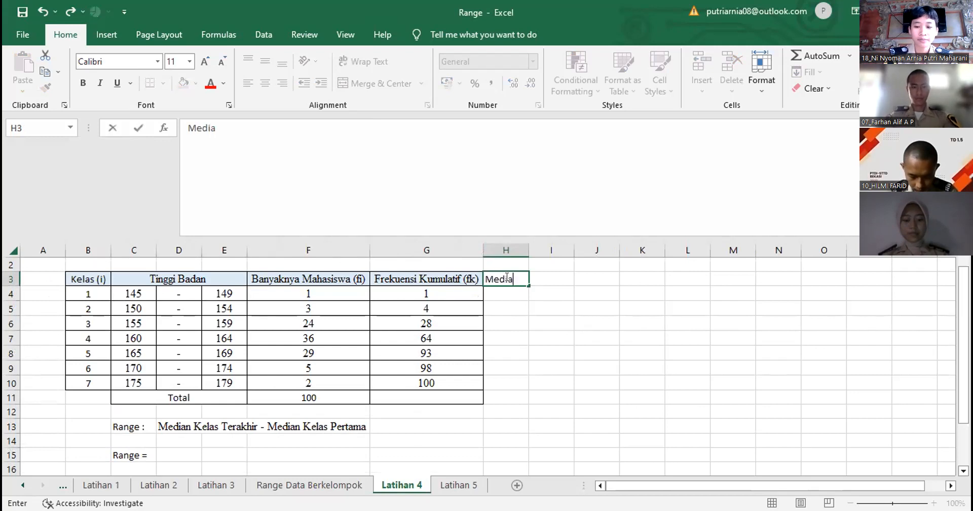
{"action": "key", "text": "Return"}
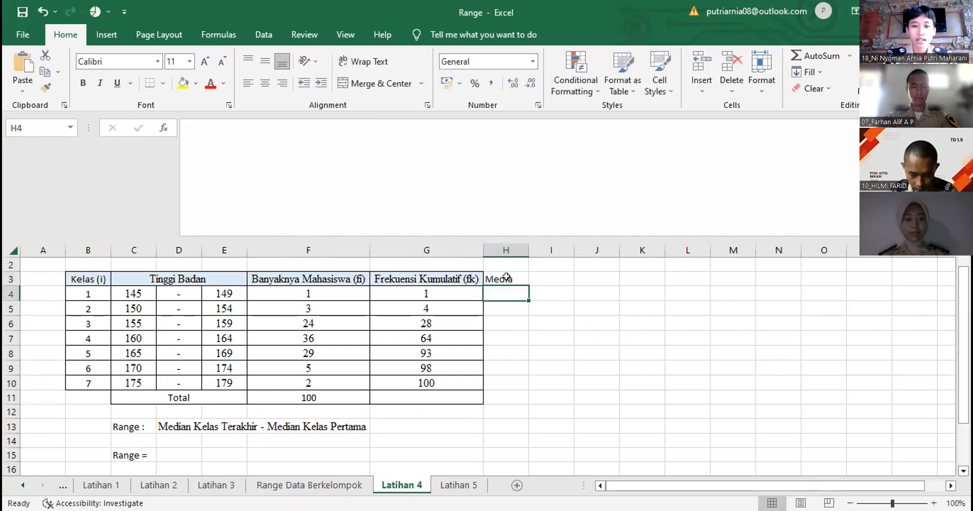
Calculate the class medians in H4:H10 by averaging each class's limits, entering =(C4+E4)/2 in H4 and filling it down
{"action": "type", "text": "="}
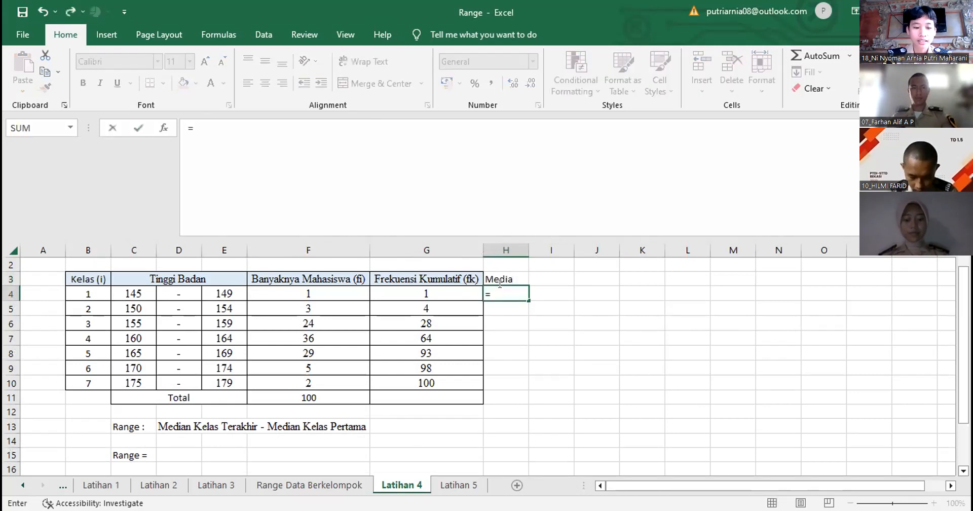
{"action": "type", "text": "("}
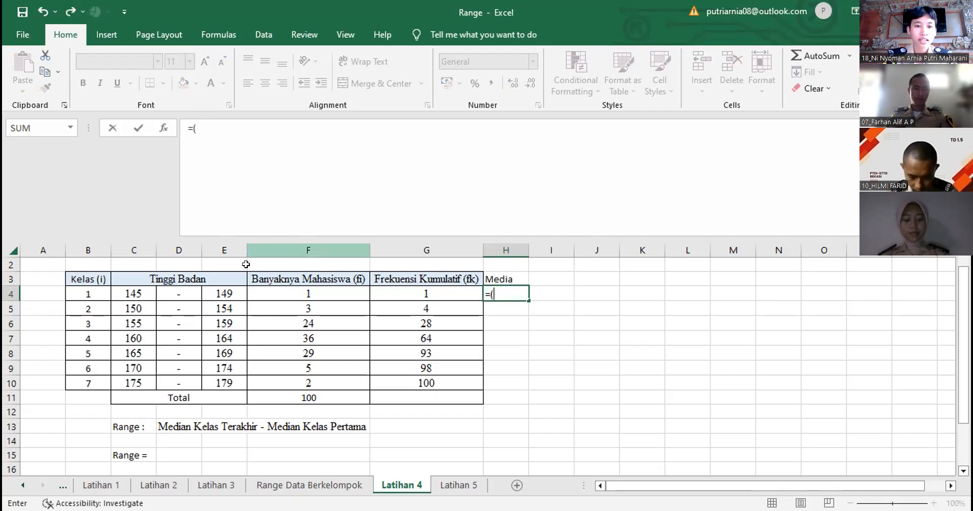
{"action": "left_click", "coordinate": [145, 291]}
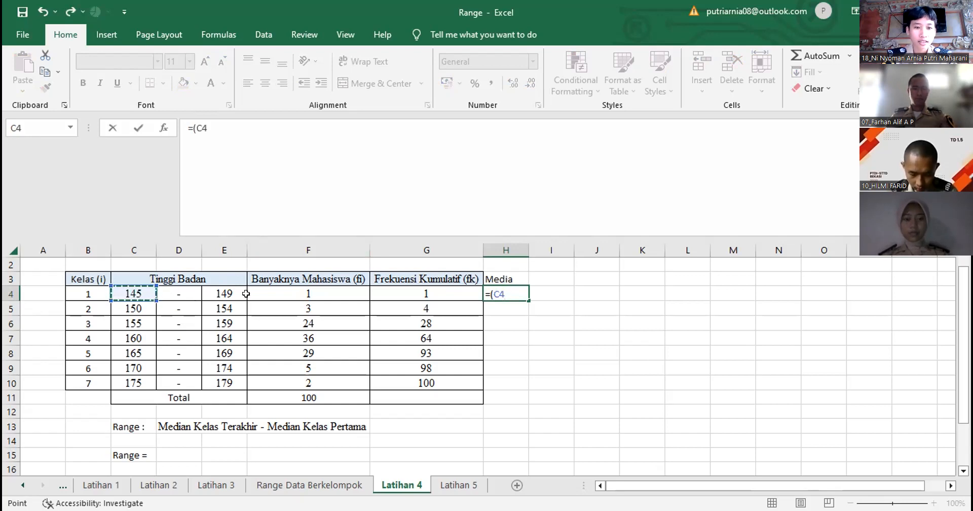
{"action": "type", "text": "+"}
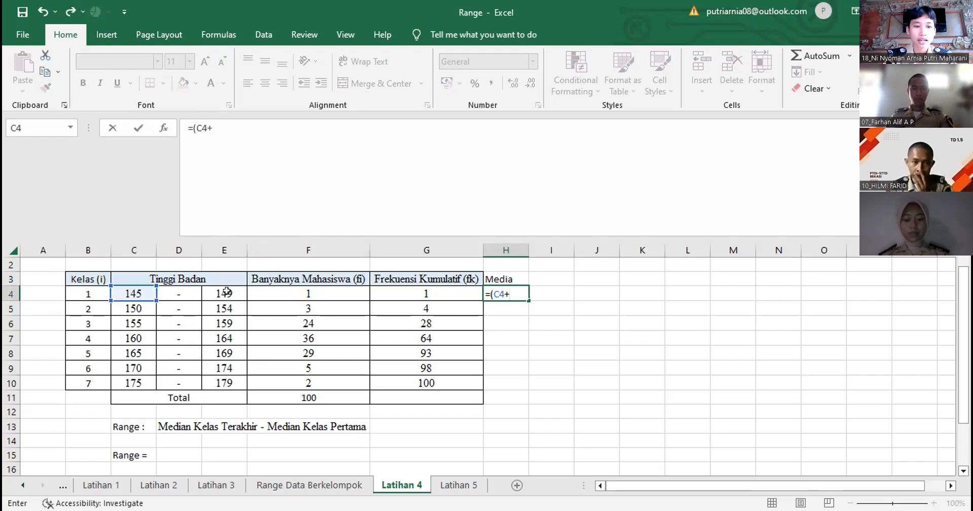
{"action": "left_click", "coordinate": [227, 291]}
{"action": "type", "text": ")/"}
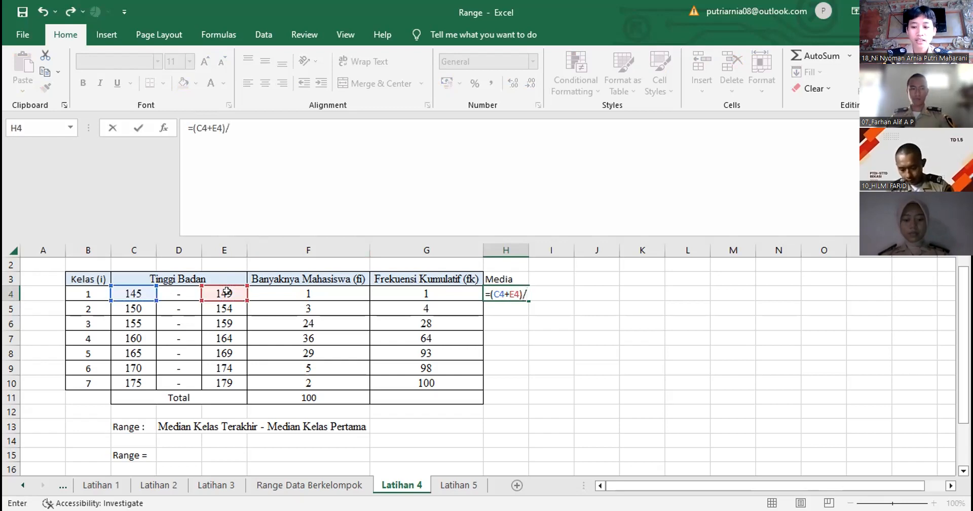
{"action": "type", "text": "2"}
{"action": "key", "text": "Return"}
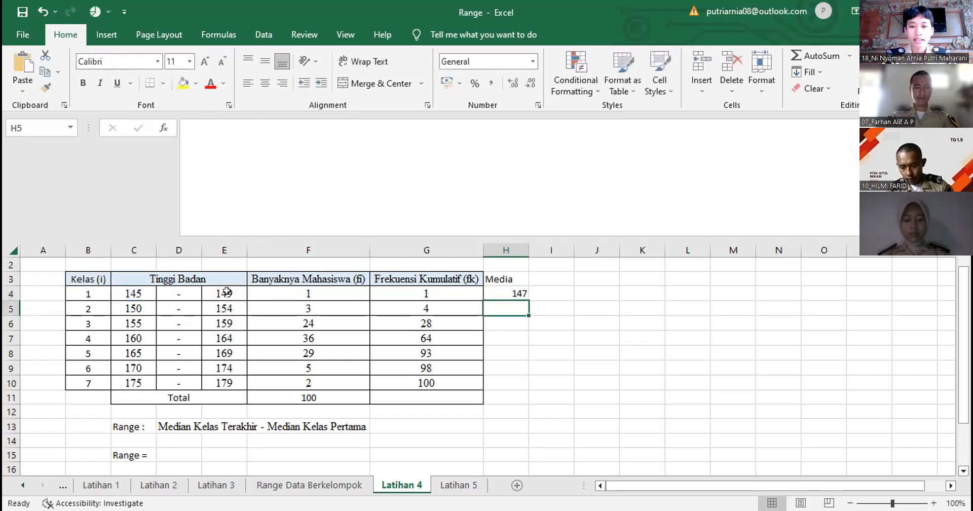
{"action": "left_click", "coordinate": [508, 288]}
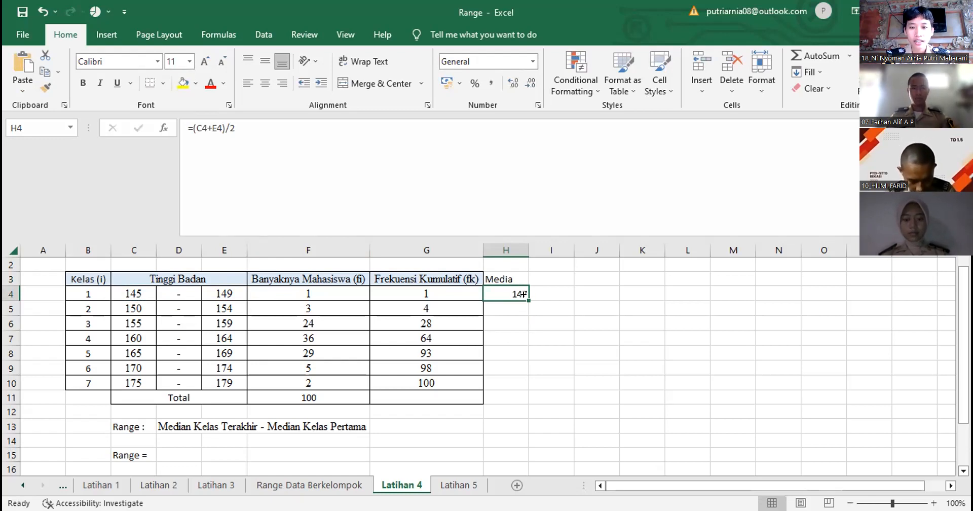
{"action": "left_click_drag", "start_coordinate": [523, 294], "coordinate": [519, 387]}
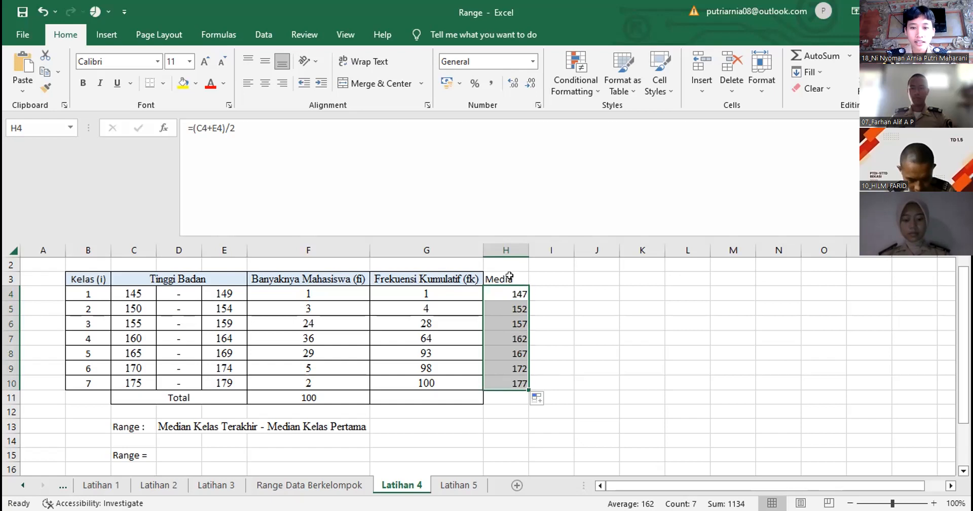
Correct the column heading in H3 to read "Median"
{"action": "left_click", "coordinate": [510, 276]}
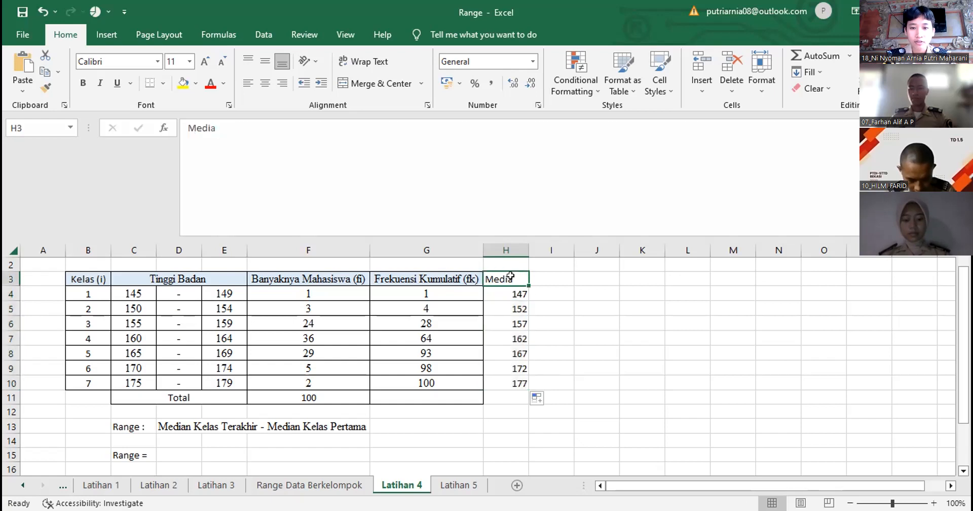
{"action": "left_click", "coordinate": [251, 123]}
{"action": "type", "text": "n"}
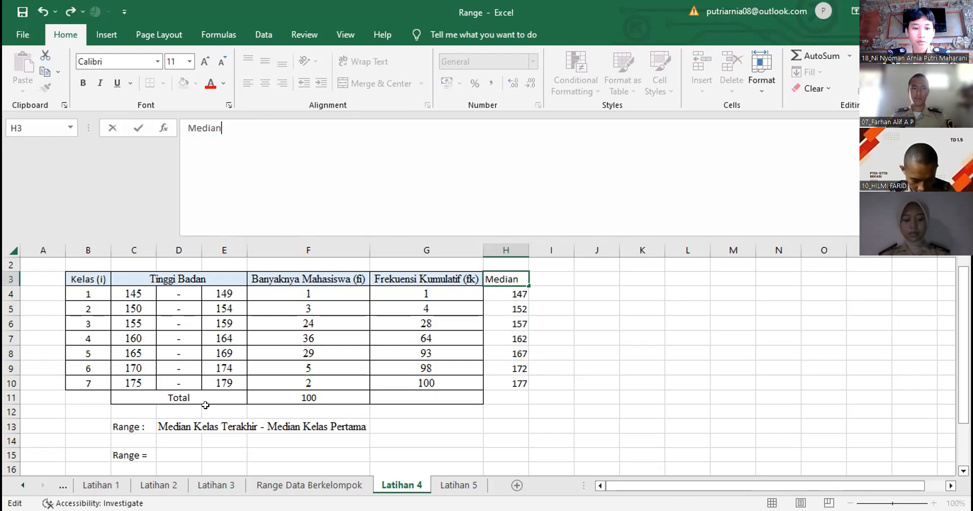
Calculate the grouped-data range in D15 by subtracting the first class median from the last with =H10-H4
{"action": "left_click", "coordinate": [177, 452]}
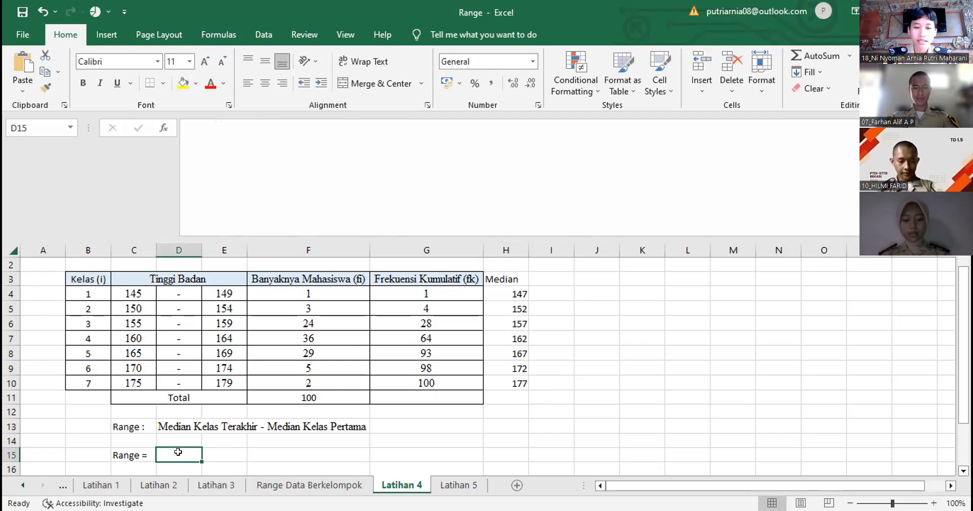
{"action": "type", "text": "="}
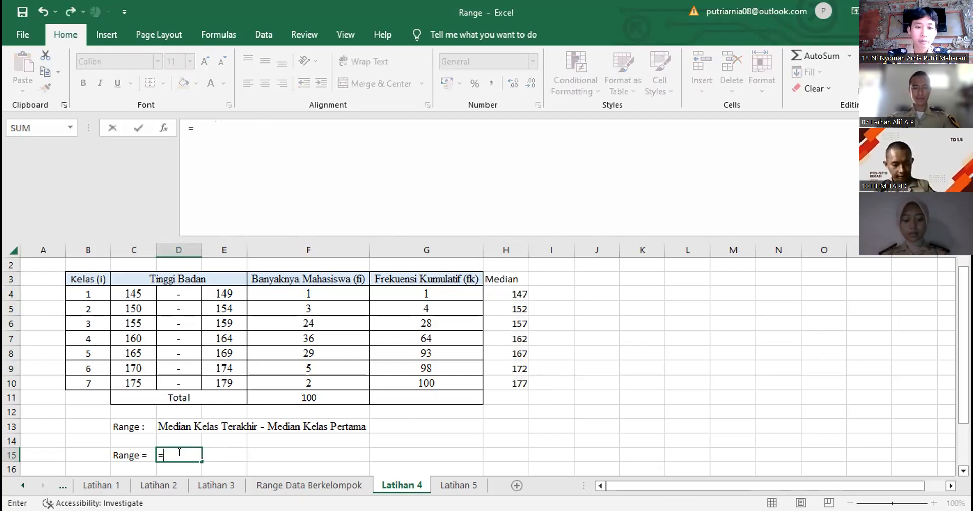
{"action": "left_click", "coordinate": [508, 382]}
{"action": "type", "text": "="}
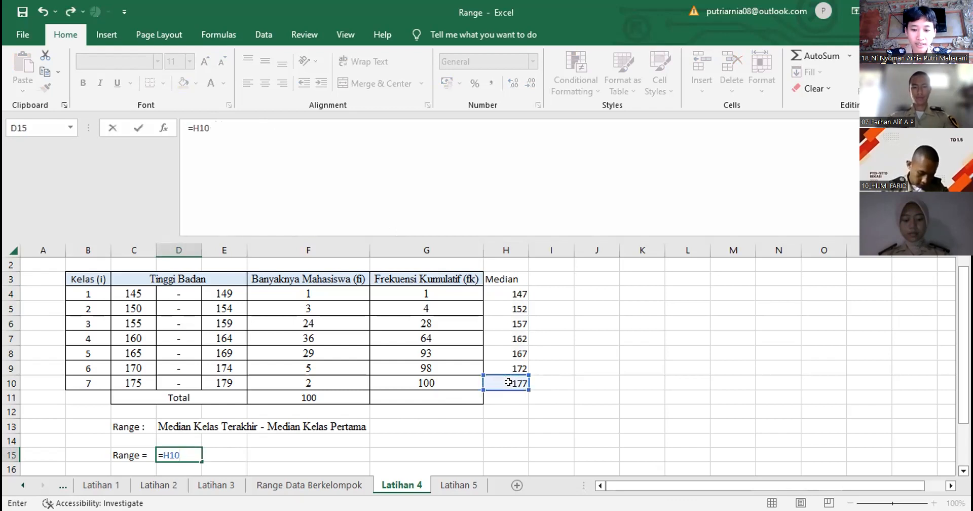
{"action": "left_click", "coordinate": [509, 293]}
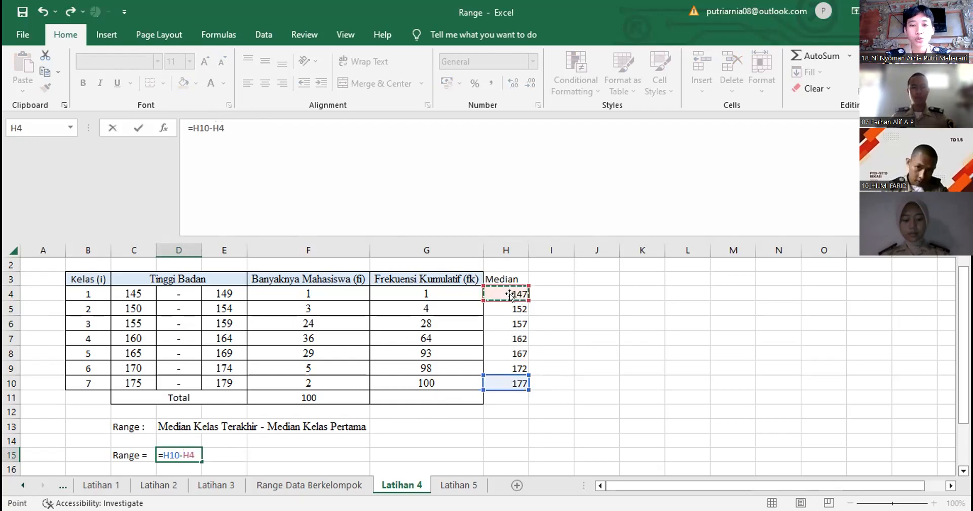
{"action": "key", "text": "Return"}
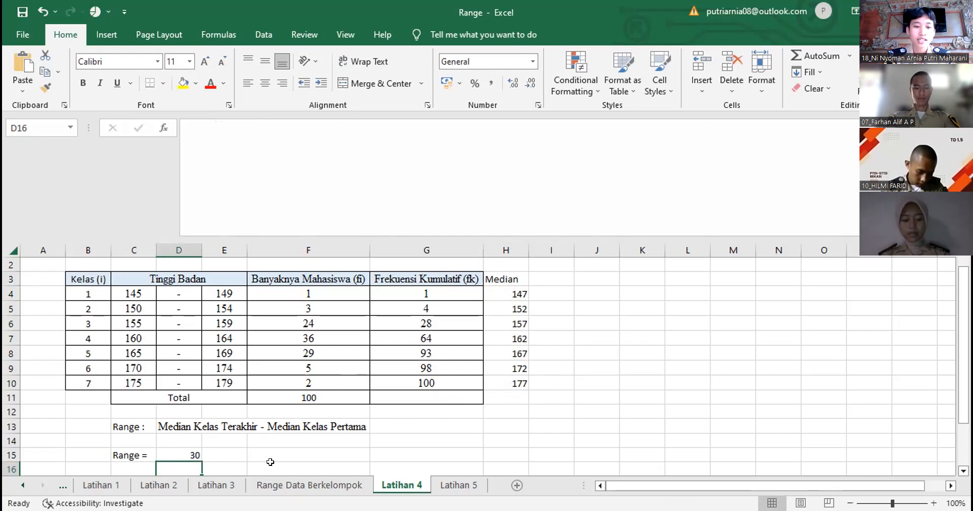
Open the Latihan 5 sheet and review its Nilai data, the summary labels below and the class and interval formulas
{"action": "left_click", "coordinate": [448, 485]}
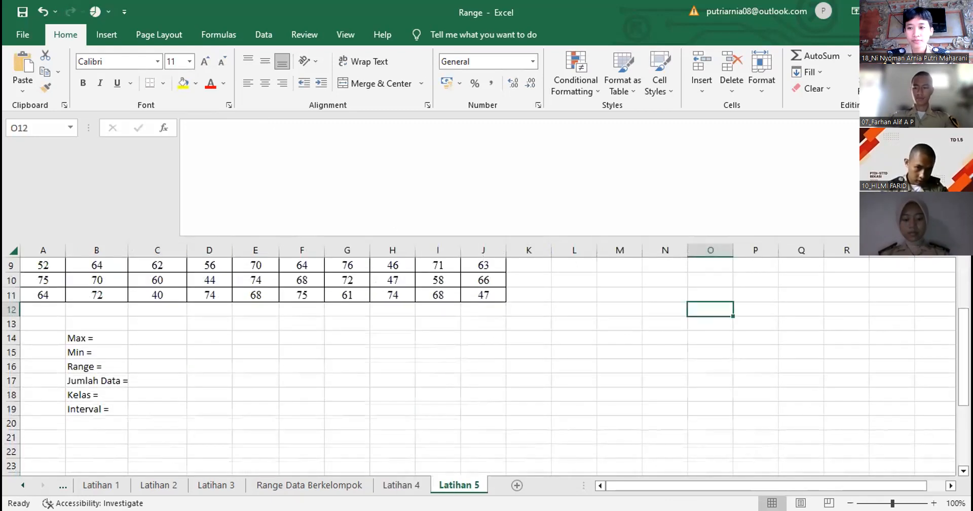
{"action": "scroll", "coordinate": [478, 354], "scroll_direction": "up", "scroll_amount": 3}
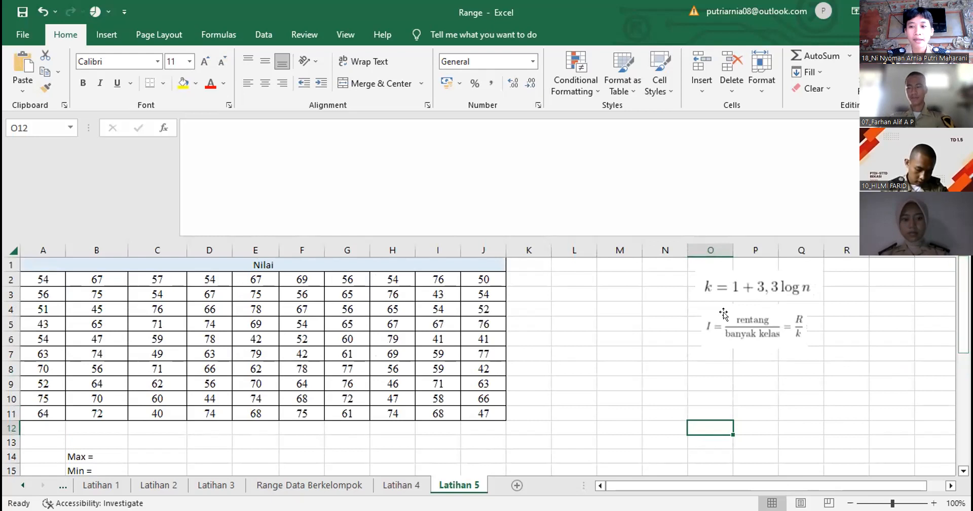
{"action": "left_click_drag", "start_coordinate": [962, 294], "coordinate": [963, 328]}
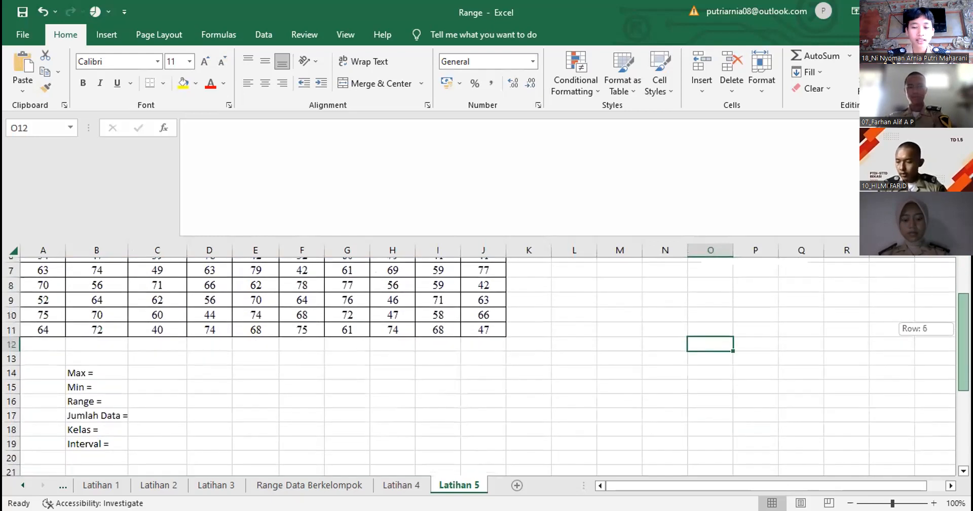
{"action": "left_click", "coordinate": [403, 484]}
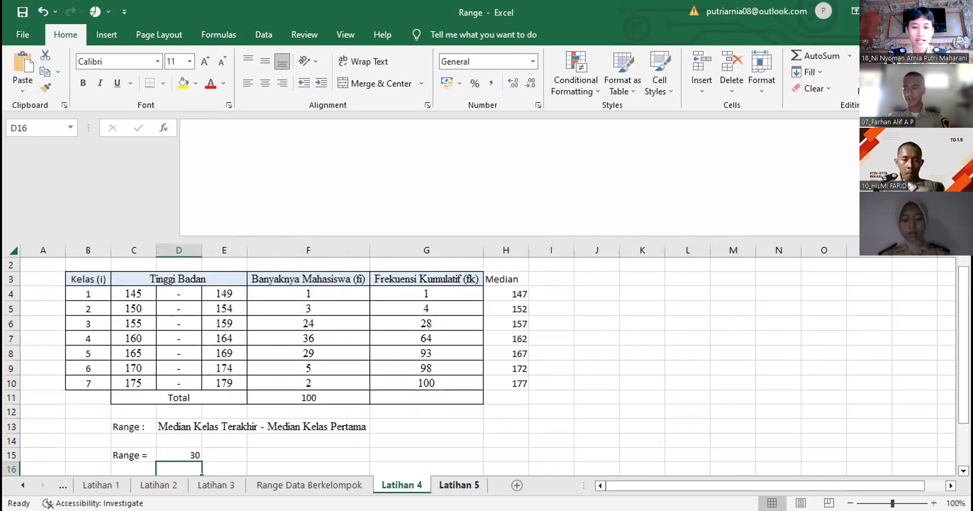
{"action": "left_click", "coordinate": [457, 485]}
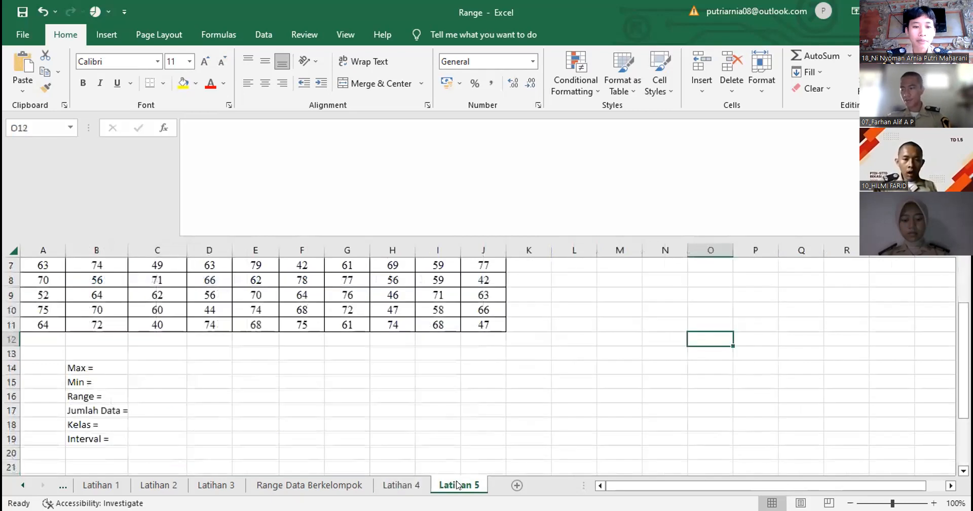
{"action": "left_click_drag", "start_coordinate": [963, 373], "coordinate": [963, 333]}
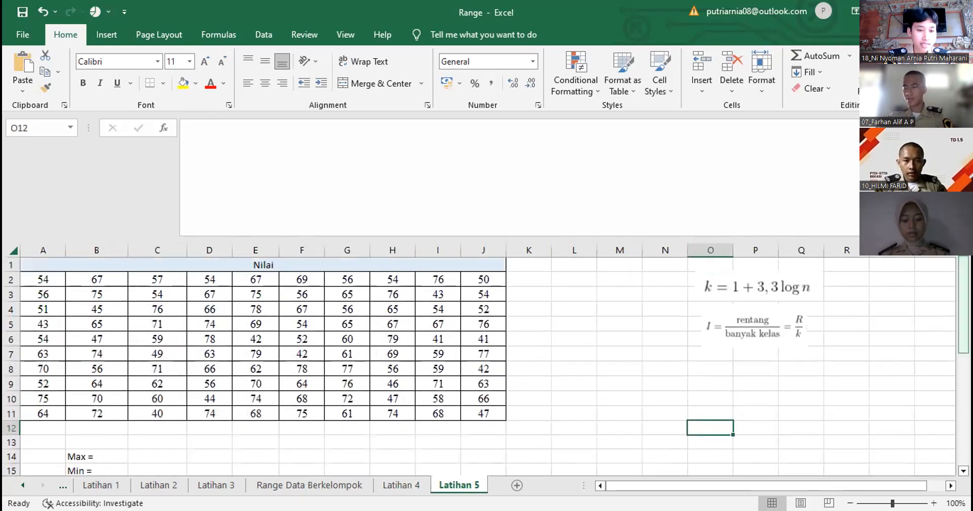
Find the maximum of the Nilai data on Latihan 5 by entering =MAX(A2:J11) in C14
{"action": "left_click", "coordinate": [154, 453]}
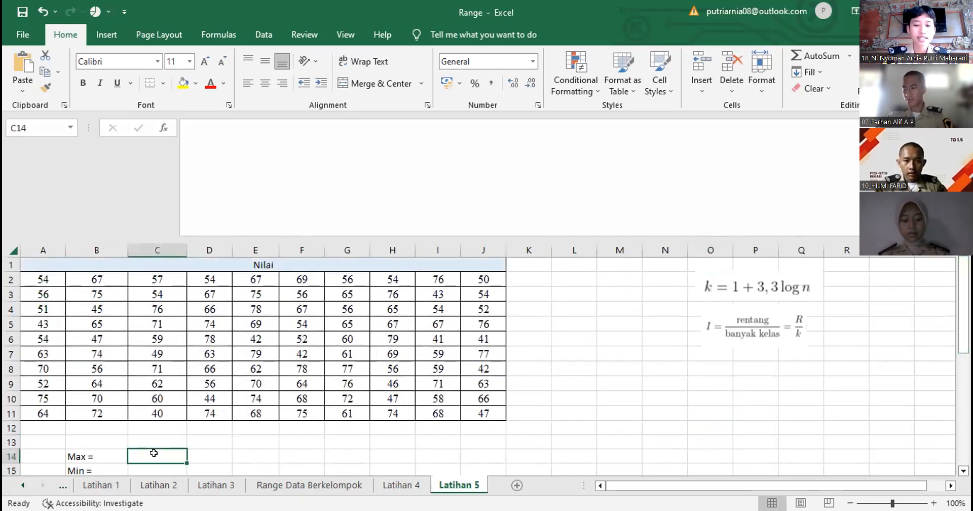
{"action": "type", "text": "="}
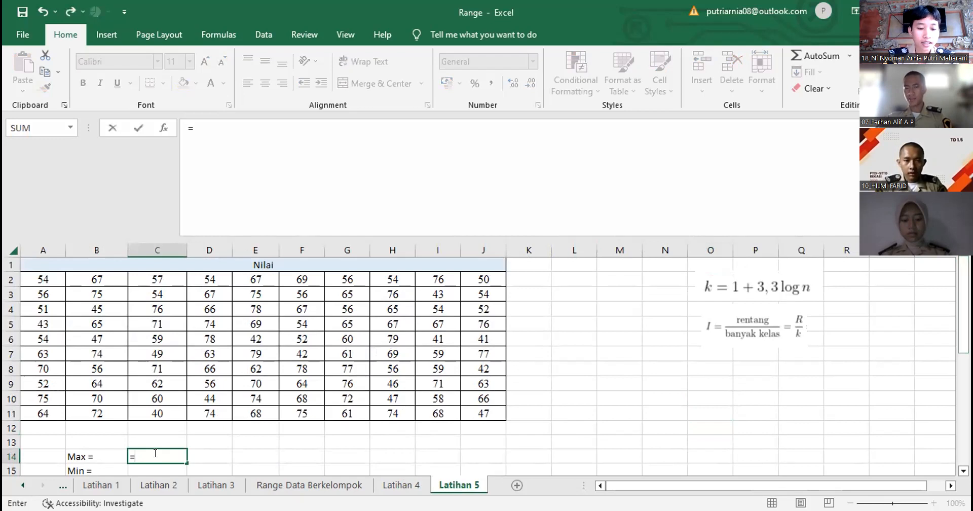
{"action": "type", "text": "max"}
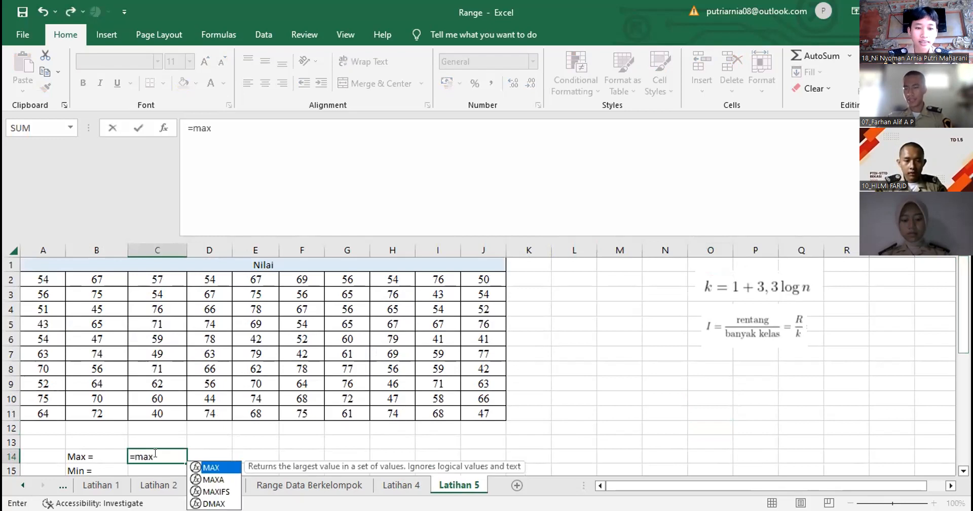
{"action": "double_click", "coordinate": [211, 466]}
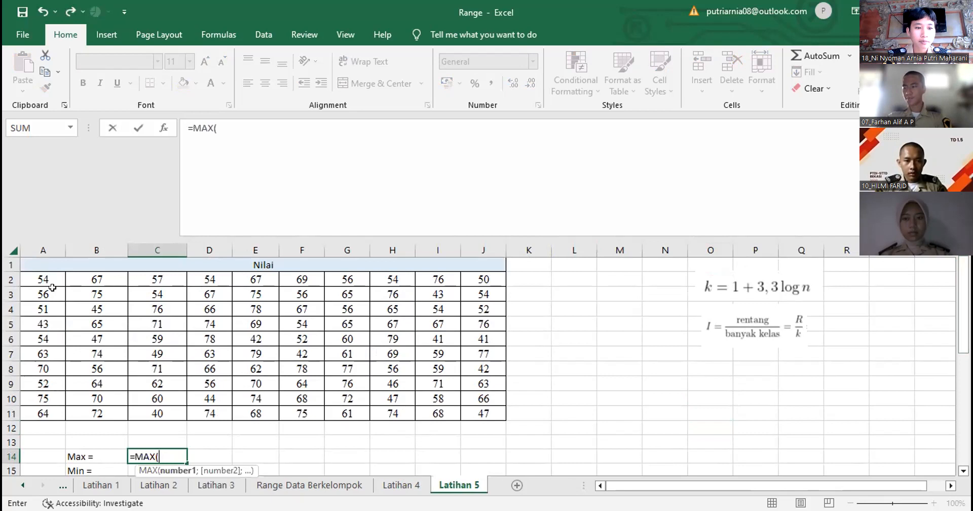
{"action": "left_click", "coordinate": [34, 275]}
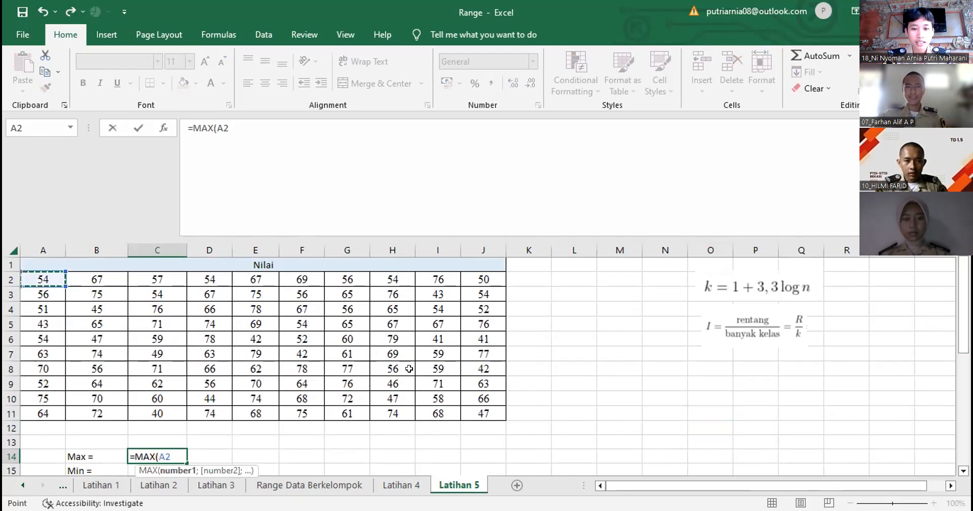
{"action": "left_click", "coordinate": [483, 411], "text": "shift"}
{"action": "type", "text": ")"}
{"action": "key", "text": "Return"}
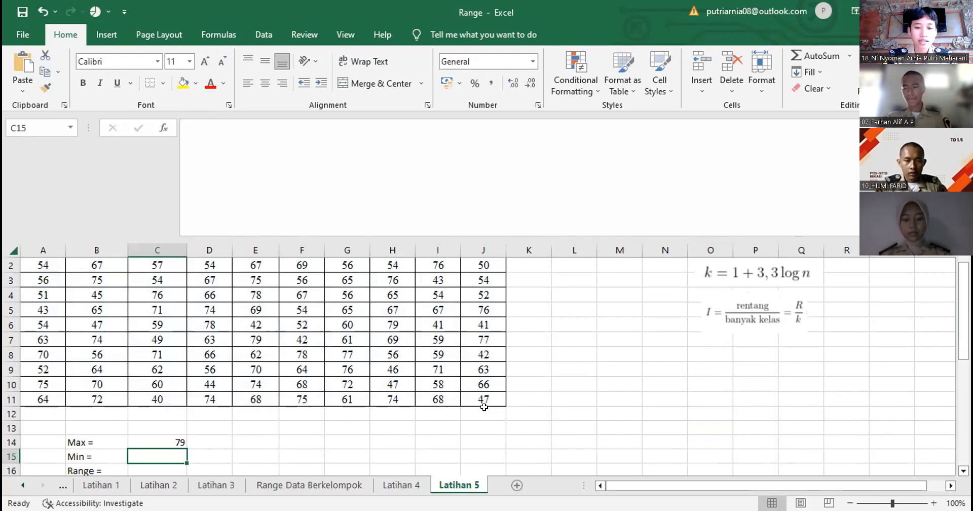
Find the minimum of the Nilai data in C15 with =MIN(A2:J11)
{"action": "type", "text": "="}
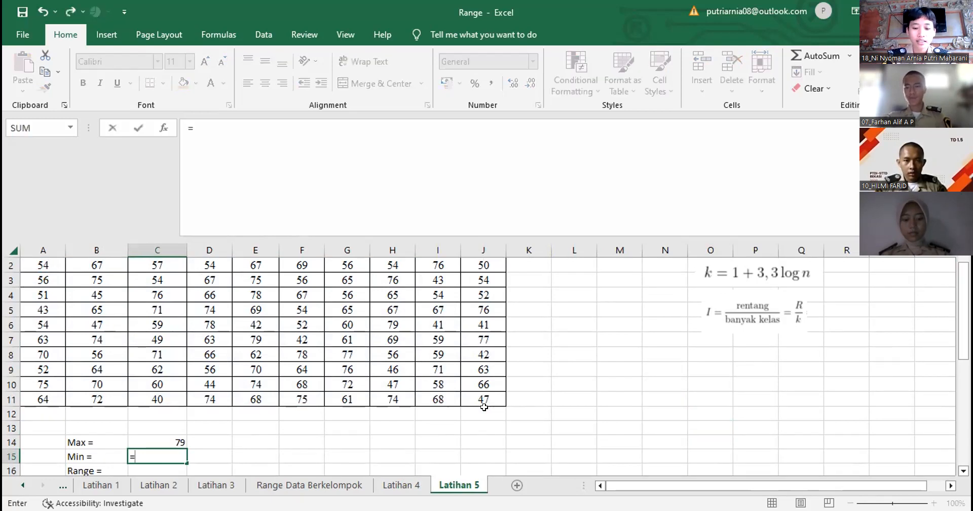
{"action": "type", "text": "min"}
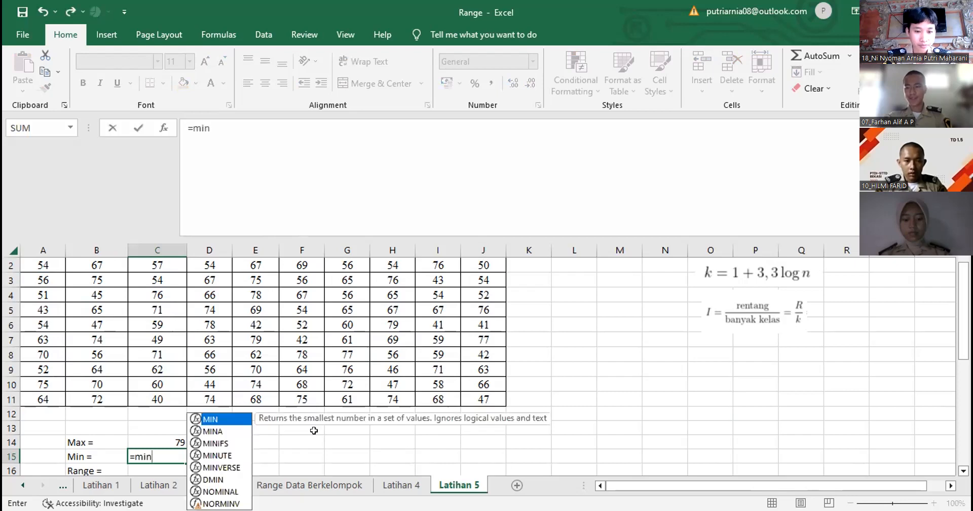
{"action": "key", "text": "Tab"}
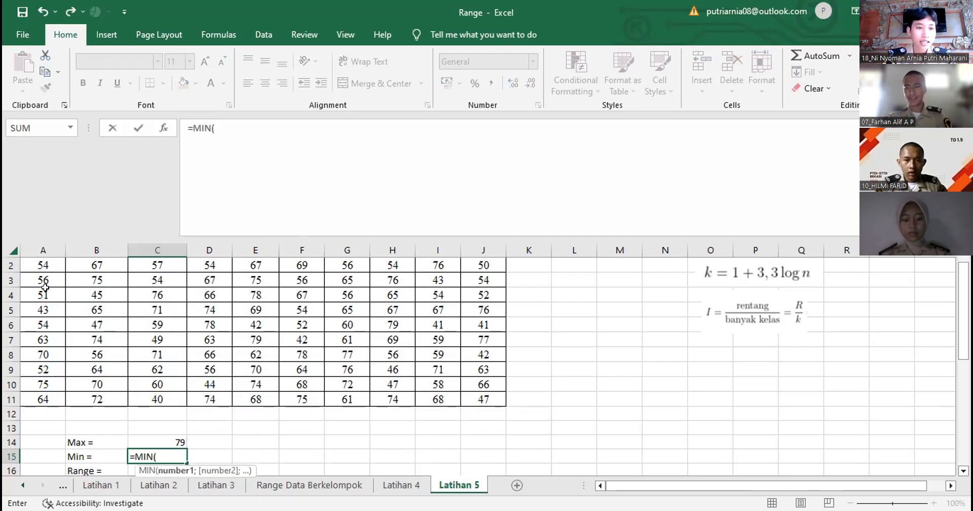
{"action": "left_click", "coordinate": [46, 260]}
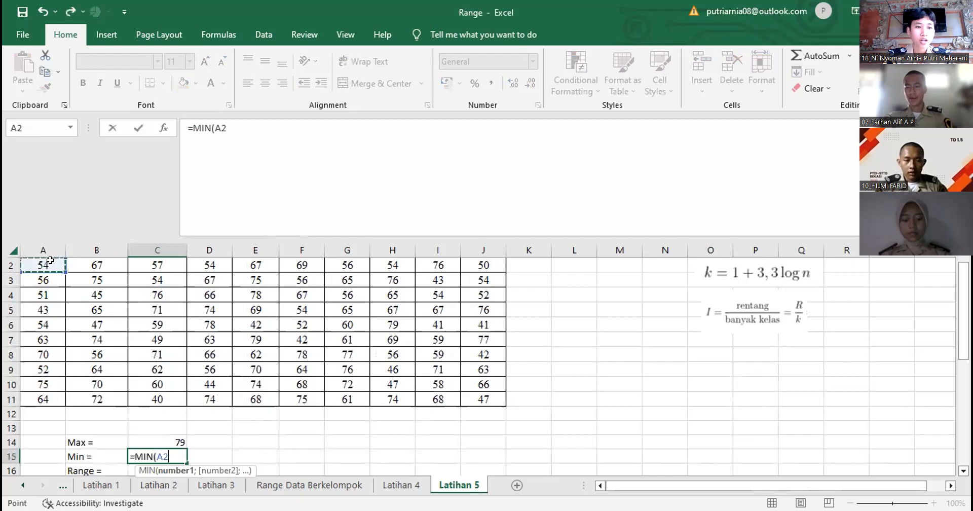
{"action": "left_click", "coordinate": [485, 394], "text": "shift"}
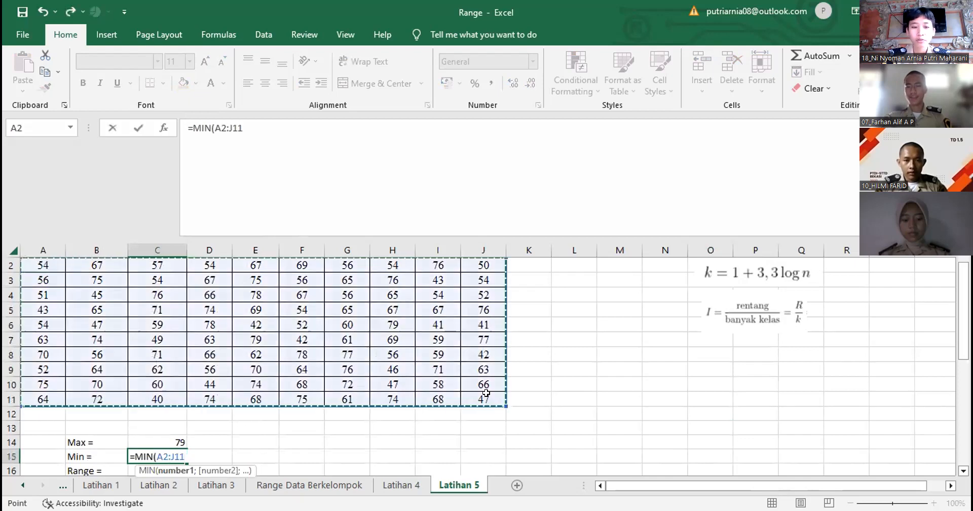
{"action": "key", "text": "Return"}
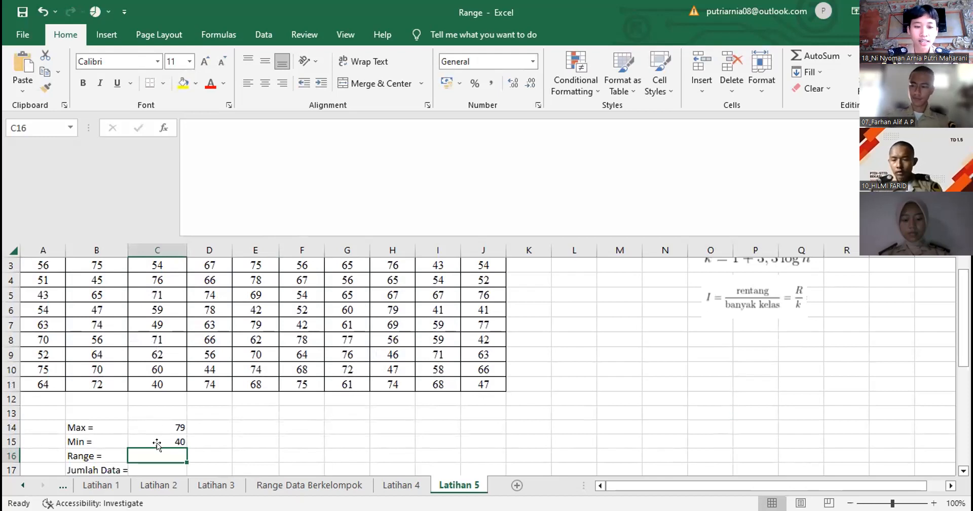
Calculate the range in C16 by subtracting the minimum from the maximum with =C14-C15
{"action": "type", "text": "=="}
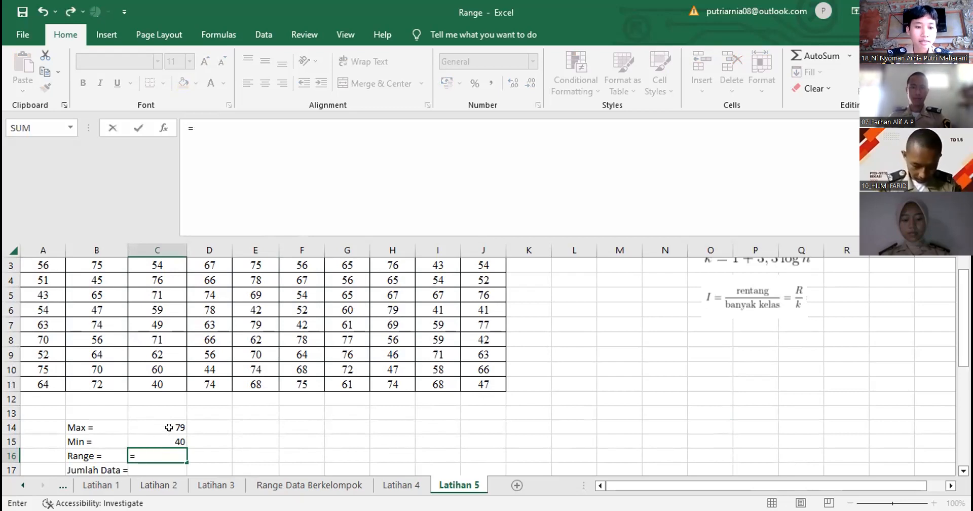
{"action": "left_click", "coordinate": [167, 427]}
{"action": "type", "text": "-"}
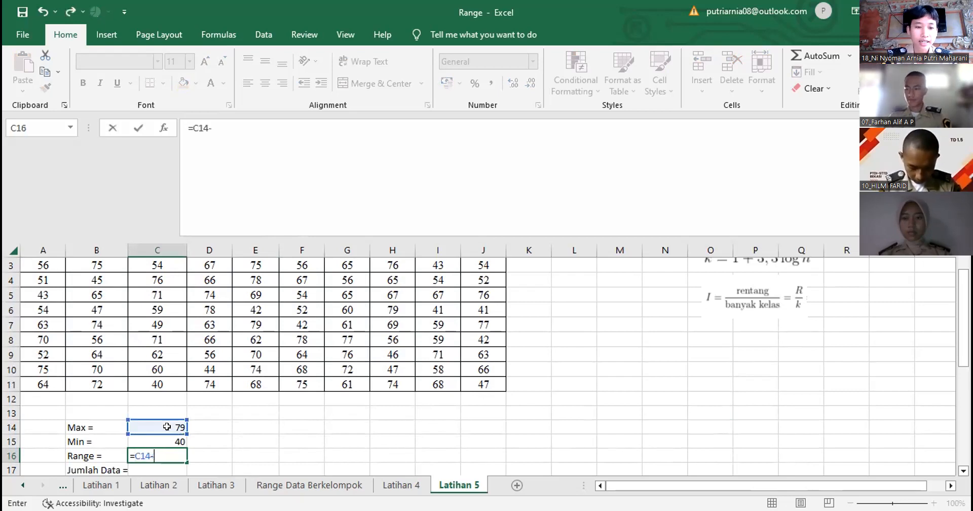
{"action": "left_click", "coordinate": [178, 436]}
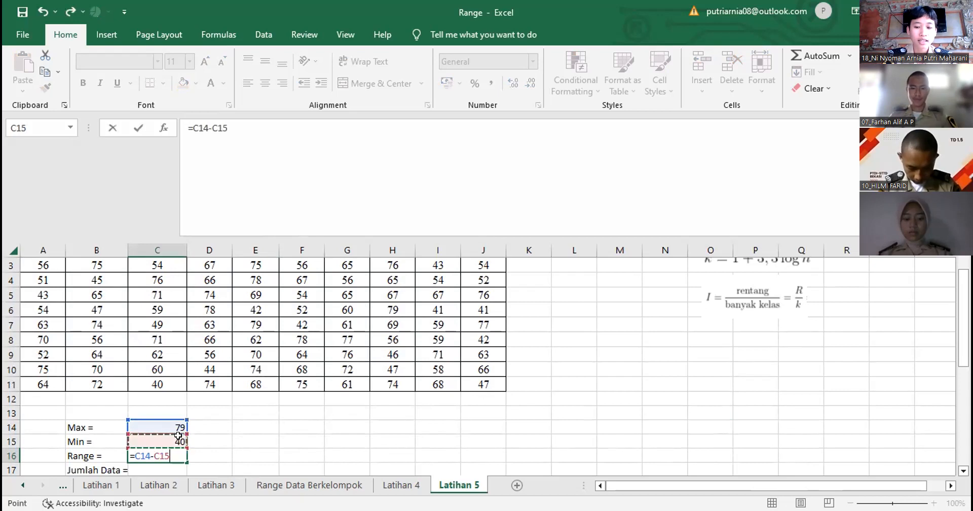
{"action": "key", "text": "Return"}
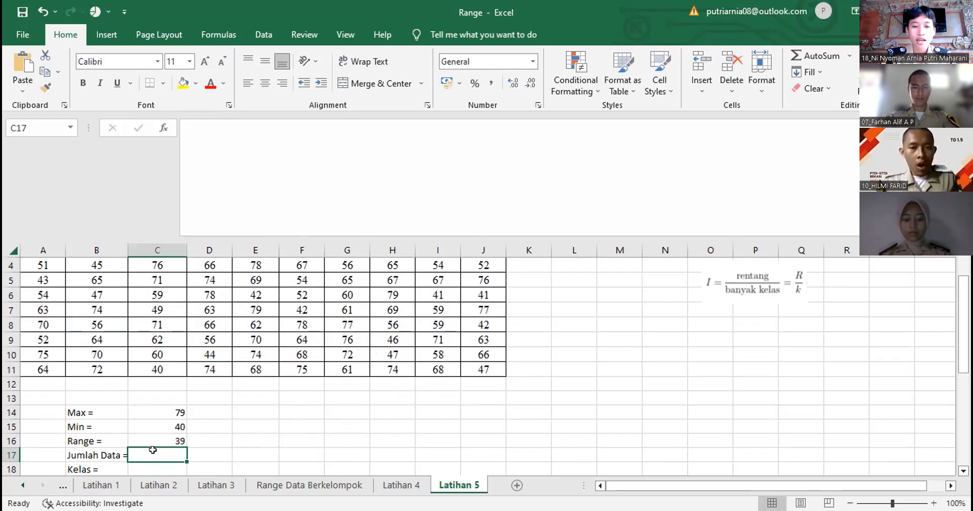
Count the Nilai data in C17 beside Jumlah Data with =COUNT(A2:J11)
{"action": "type", "text": "="}
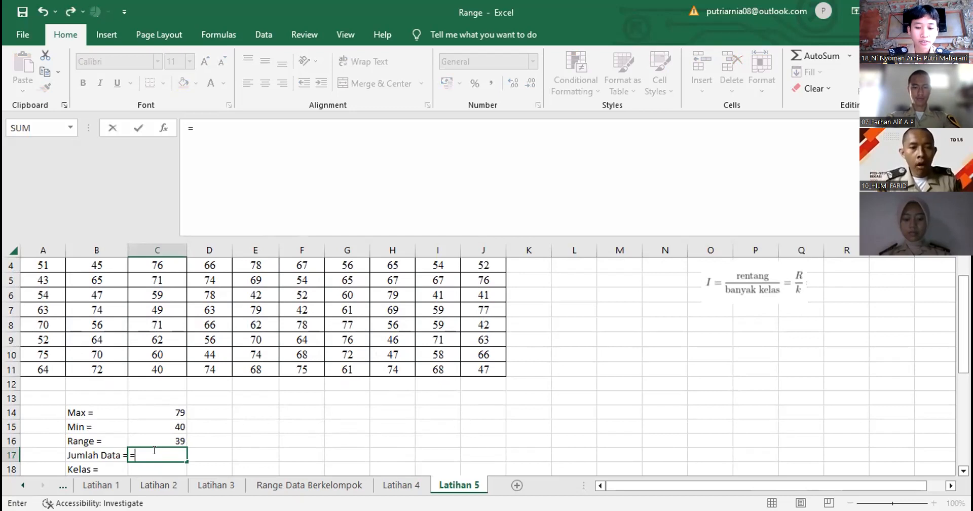
{"action": "type", "text": "coun"}
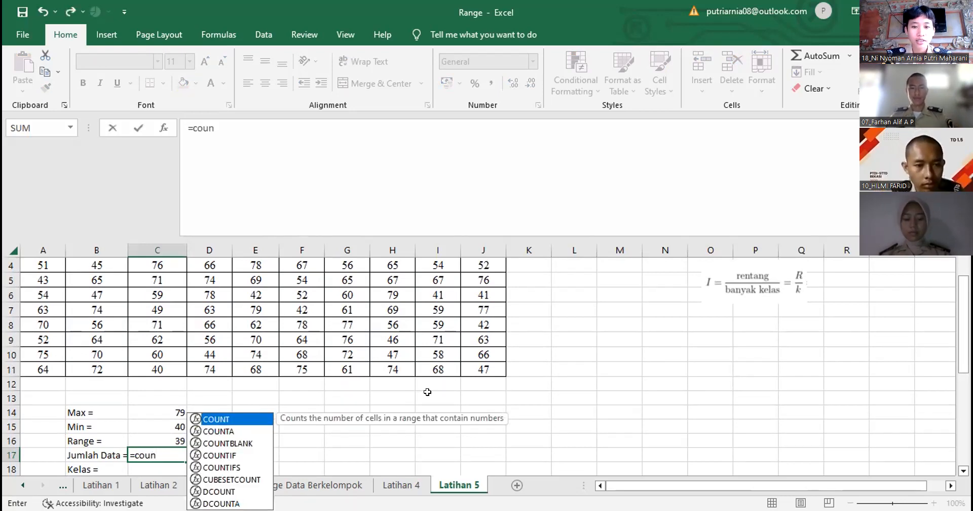
{"action": "key", "text": "Tab"}
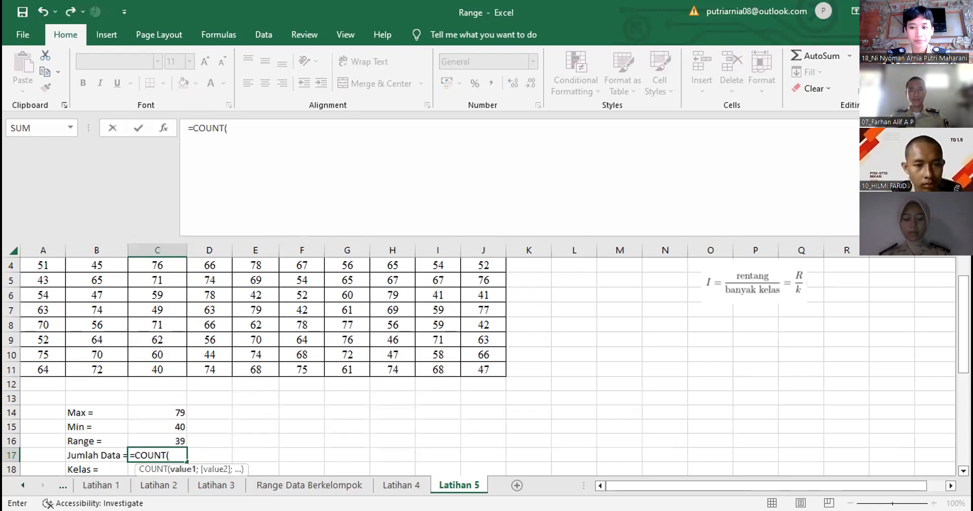
{"action": "scroll", "coordinate": [86, 278], "scroll_direction": "up", "scroll_amount": 1}
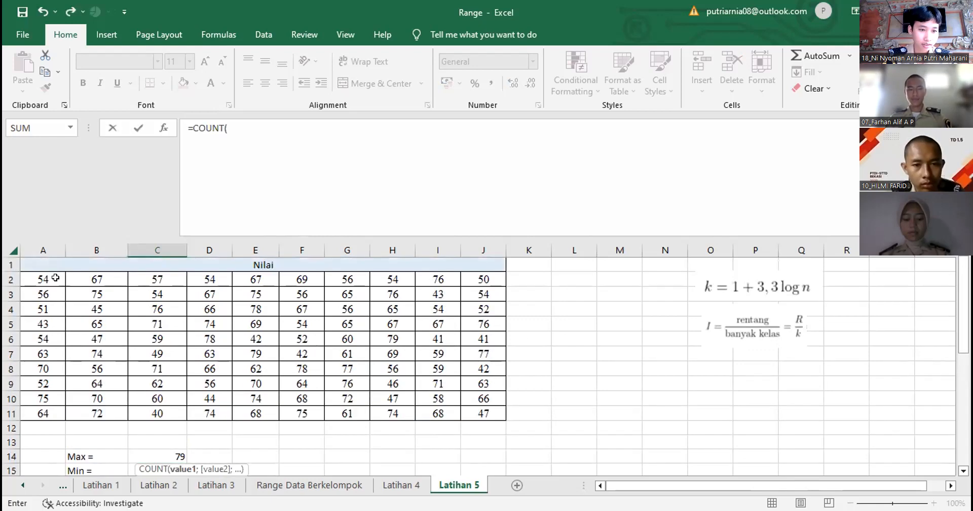
{"action": "left_click", "coordinate": [55, 278]}
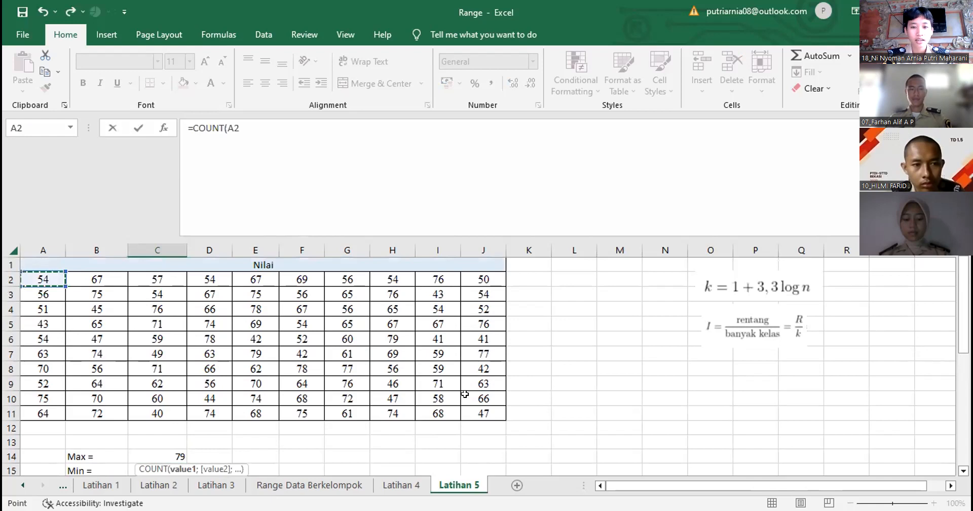
{"action": "left_click", "coordinate": [476, 405], "text": "shift"}
{"action": "key", "text": "Return"}
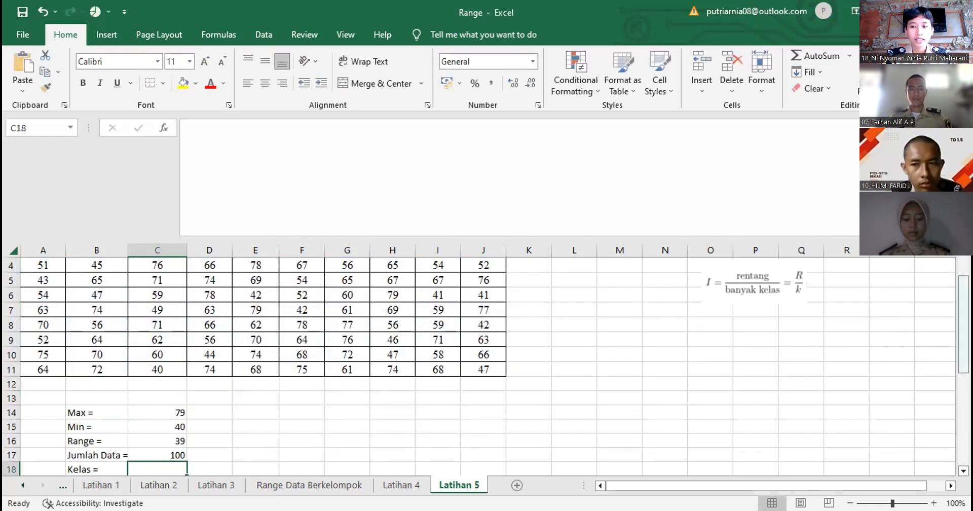
Calculate the number of classes in C18 from the sheet's k formula with =1+(3,3*LOG(C17))
{"action": "scroll", "coordinate": [478, 365], "scroll_direction": "down", "scroll_amount": 1}
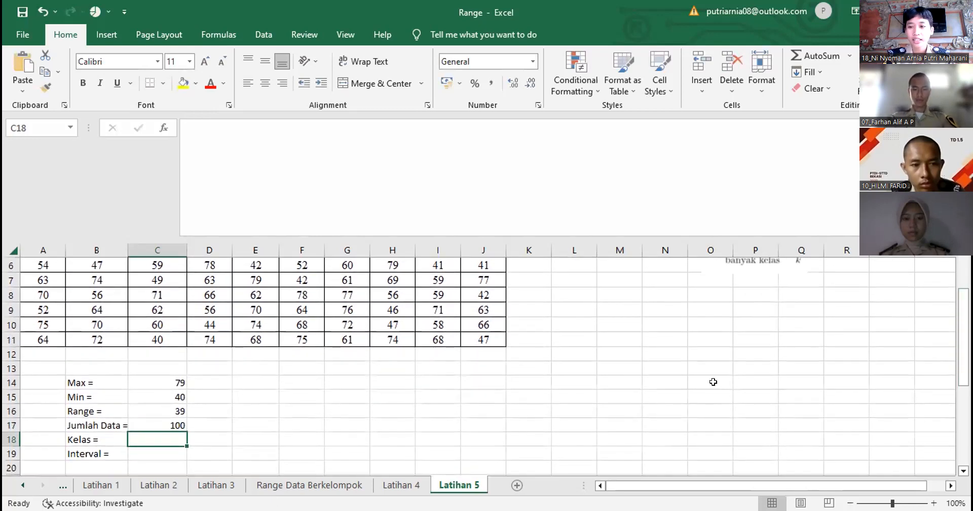
{"action": "scroll", "coordinate": [479, 365], "scroll_direction": "up", "scroll_amount": 2}
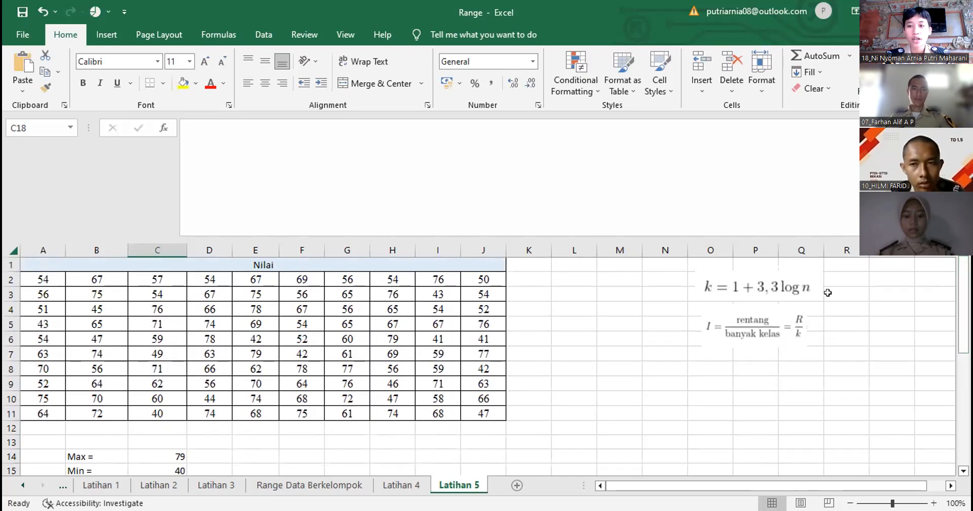
{"action": "left_click_drag", "start_coordinate": [962, 310], "coordinate": [963, 350]}
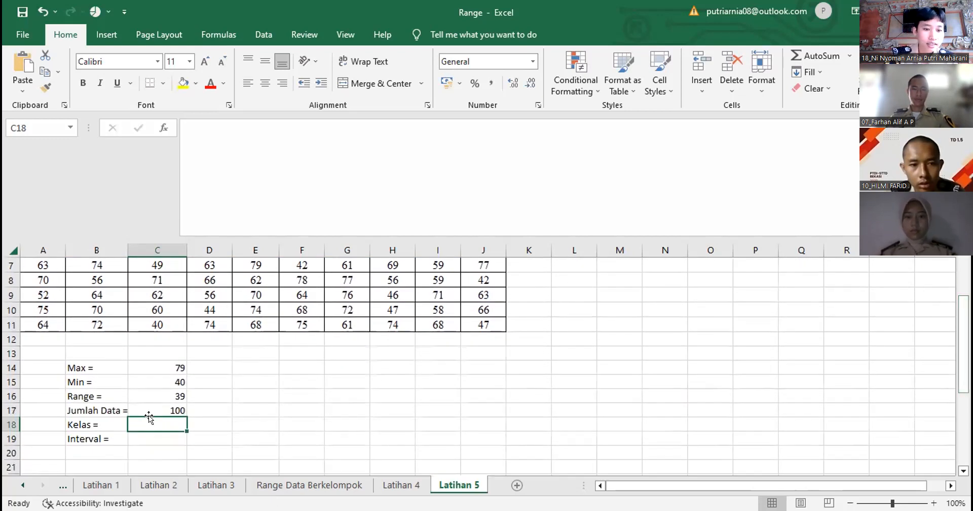
{"action": "type", "text": "="}
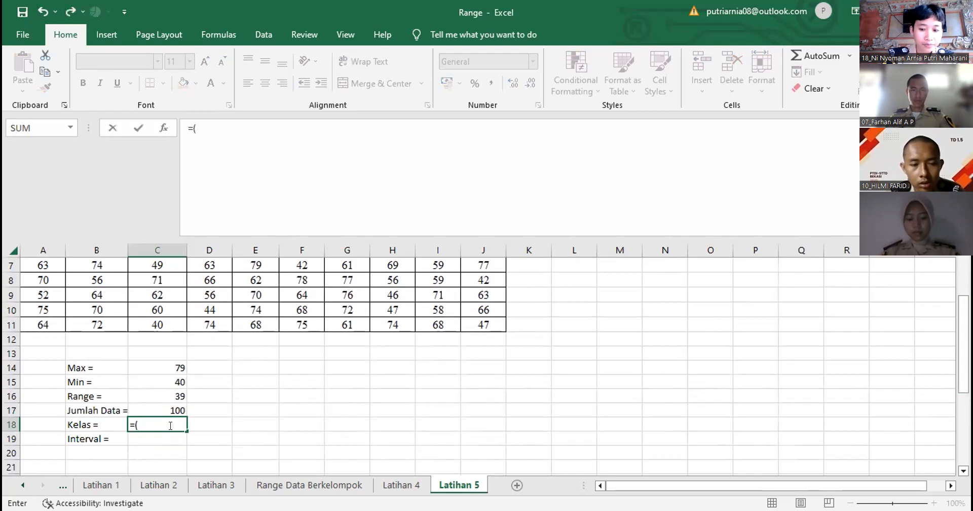
{"action": "type", "text": "1+(3"}
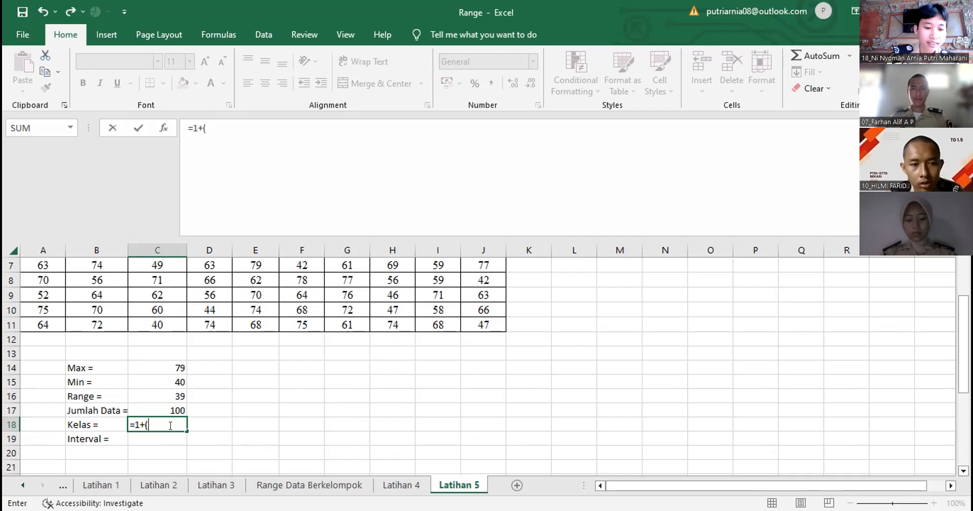
{"action": "type", "text": ",3"}
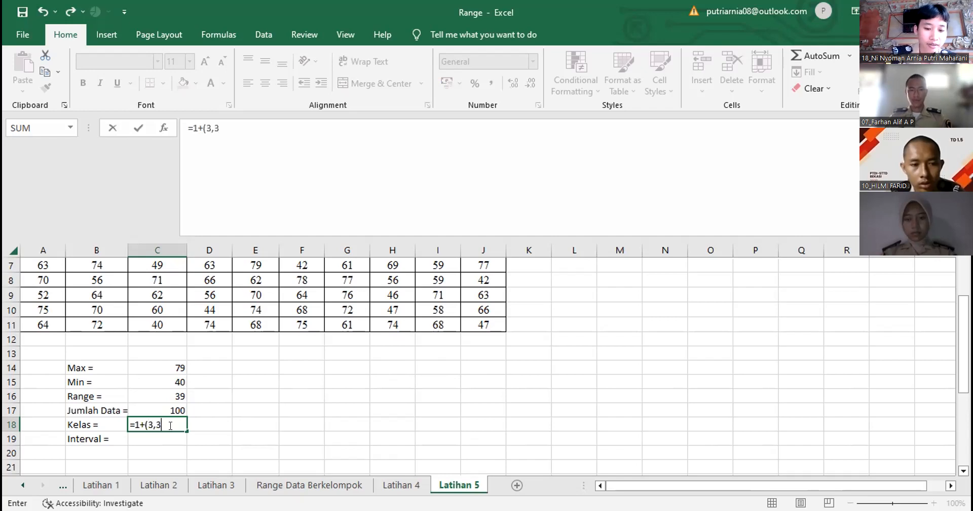
{"action": "type", "text": "*lo"}
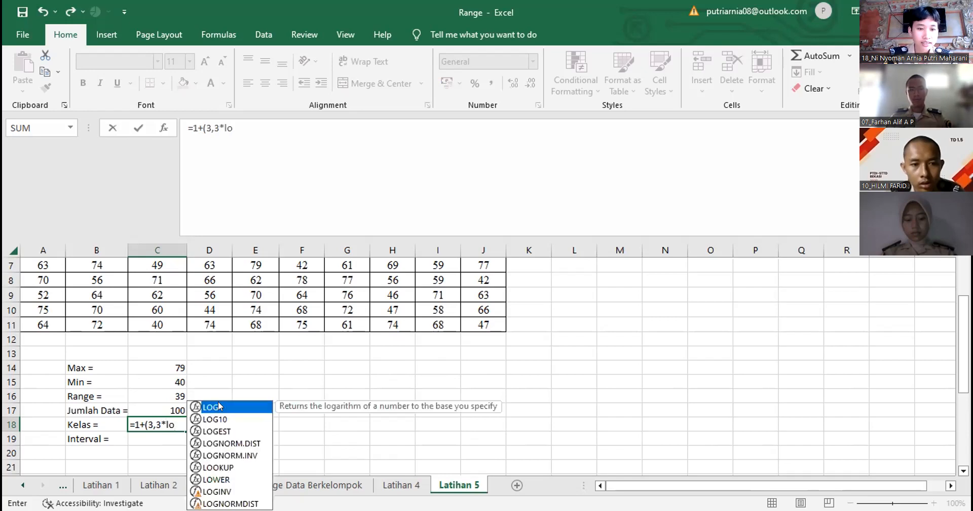
{"action": "double_click", "coordinate": [215, 406]}
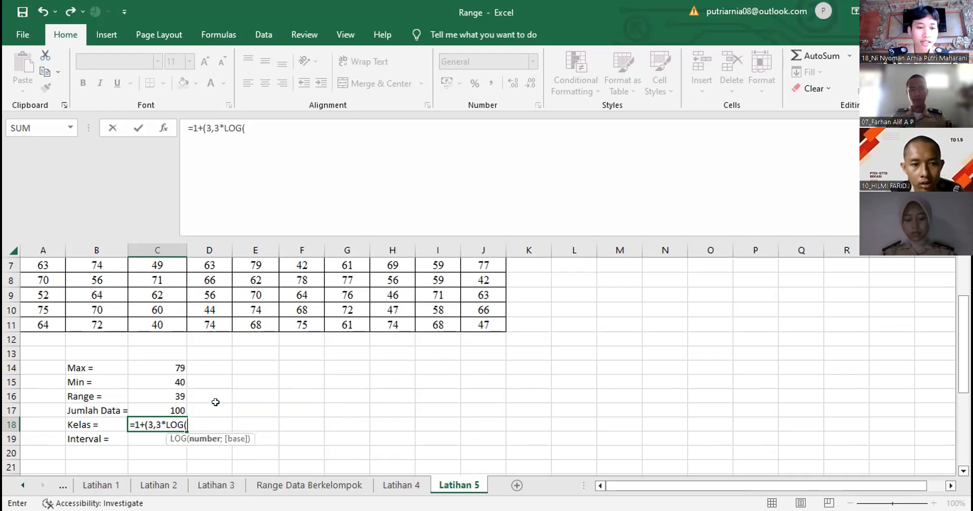
{"action": "left_click", "coordinate": [175, 406]}
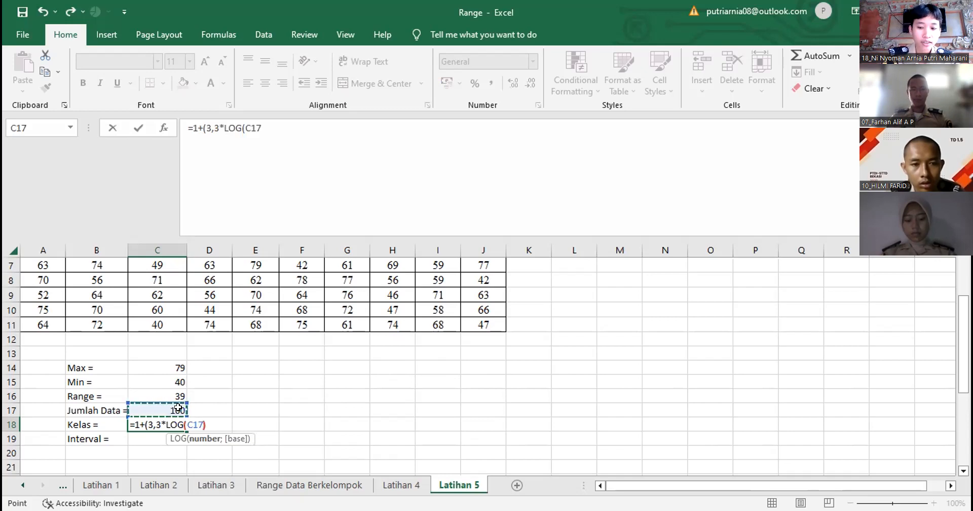
{"action": "key", "text": "Return"}
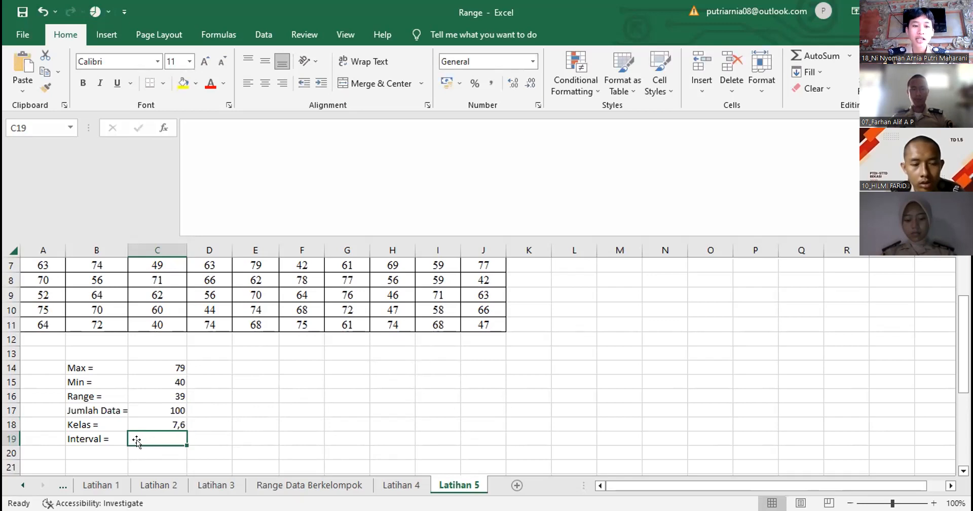
Calculate the class interval in C19 by dividing the range by the number of classes with =C16/C18
{"action": "mouse_move", "coordinate": [963, 356]}
{"action": "left_mouse_down"}
{"action": "mouse_move", "coordinate": [963, 305]}
{"action": "mouse_move", "coordinate": [963, 344]}
{"action": "left_mouse_up"}
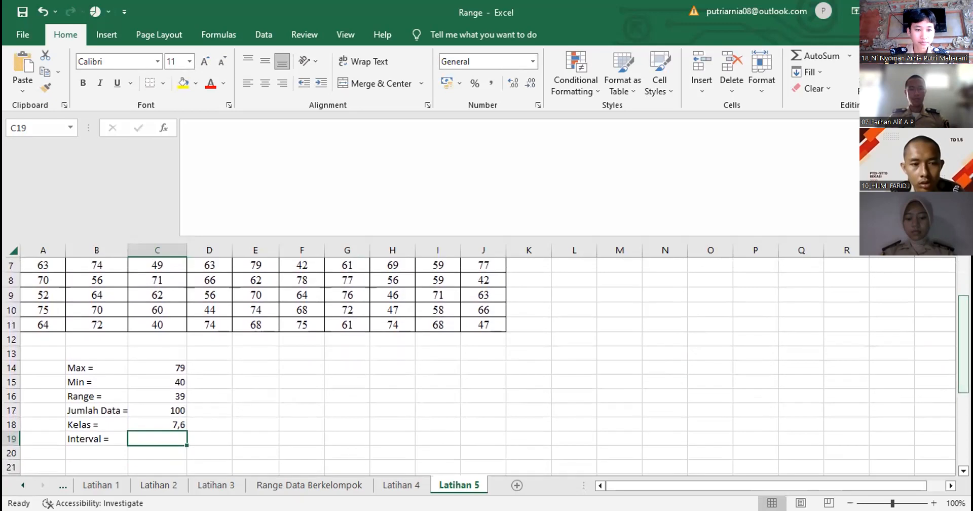
{"action": "type", "text": "="}
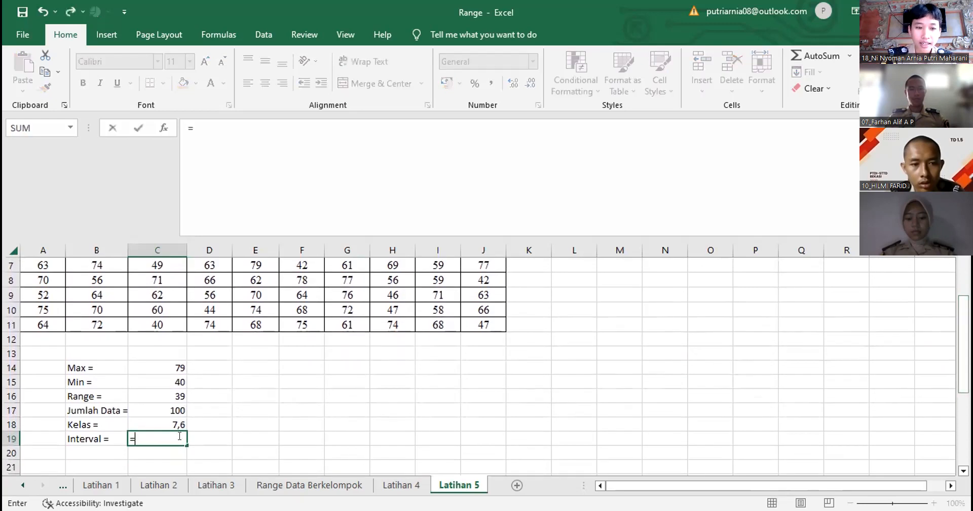
{"action": "left_click", "coordinate": [175, 394]}
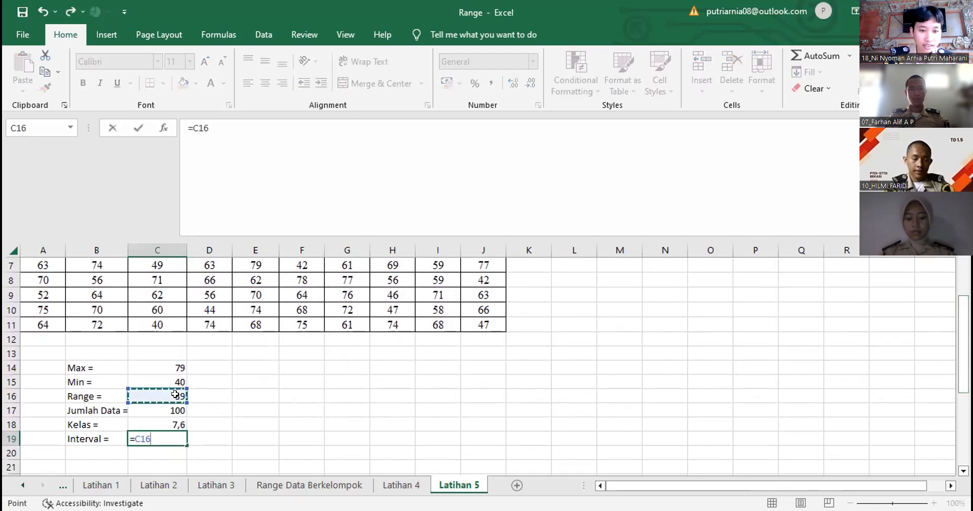
{"action": "type", "text": "/"}
{"action": "left_click", "coordinate": [177, 420]}
{"action": "key", "text": "Return"}
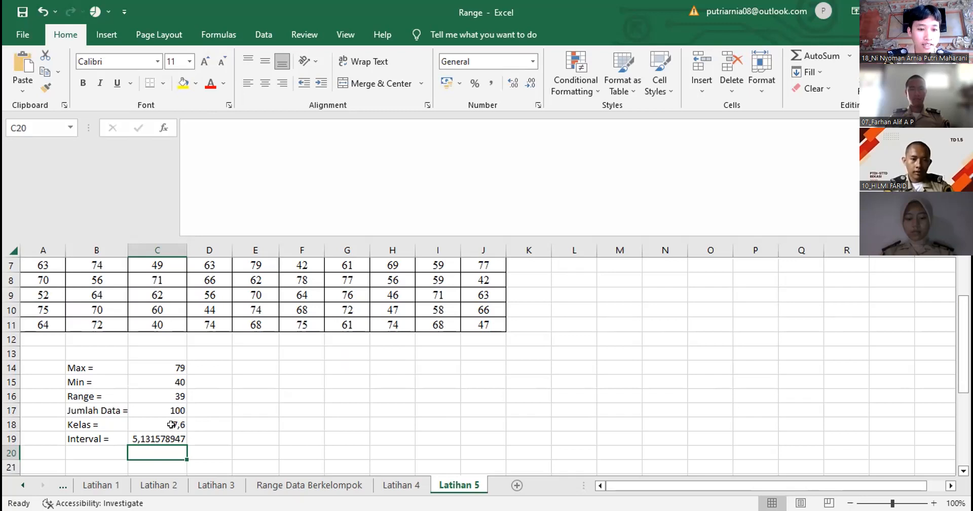
Enter the rounded class count 8 in D18 and the rounded interval 5 in D19
{"action": "left_click", "coordinate": [202, 423]}
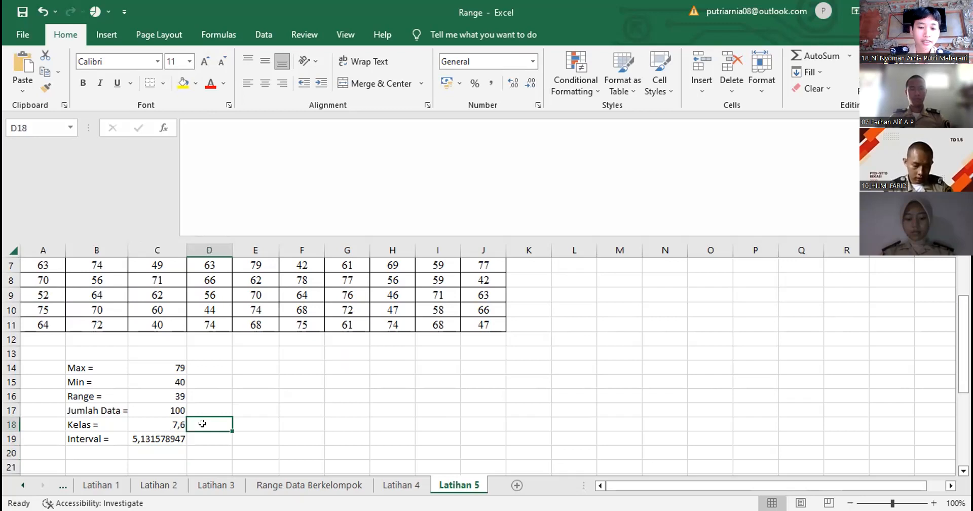
{"action": "type", "text": "8"}
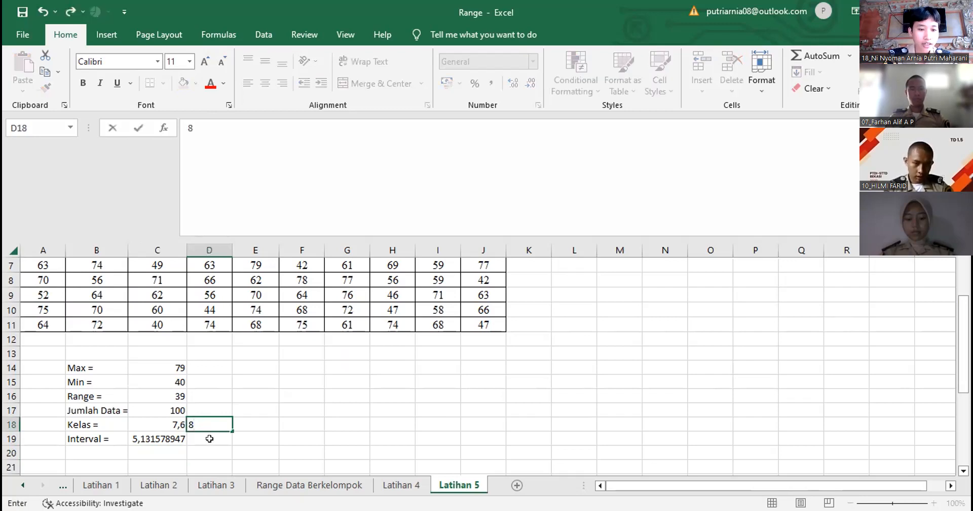
{"action": "left_click", "coordinate": [209, 439]}
{"action": "type", "text": "5"}
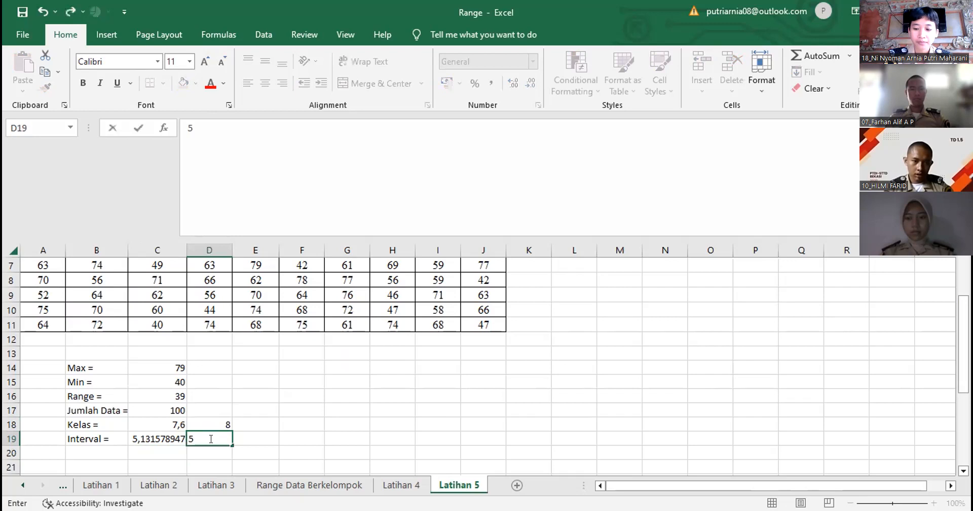
{"action": "key", "text": "Return"}
Examine the grouped-data table layout on Latihan 4 and return to the summary values on Latihan 5
{"action": "left_click_drag", "start_coordinate": [963, 369], "coordinate": [957, 327]}
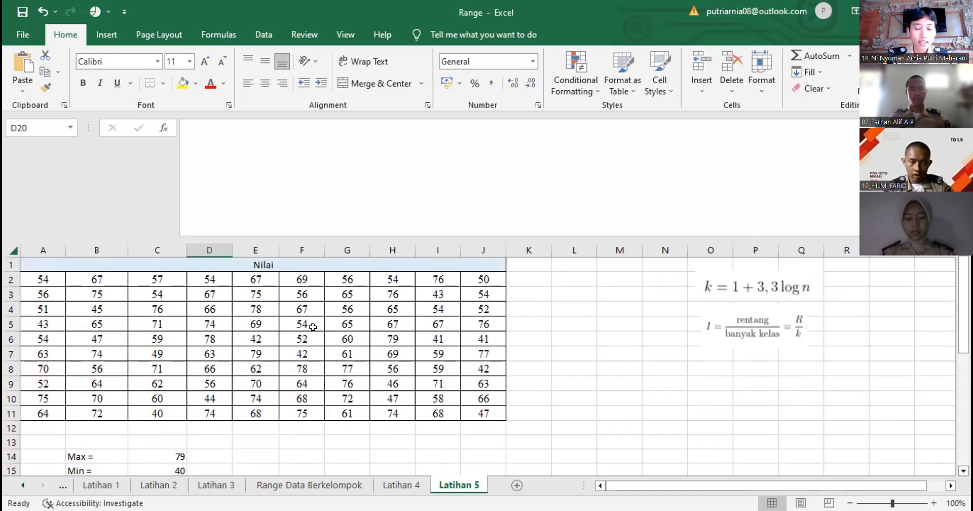
{"action": "left_click", "coordinate": [404, 485]}
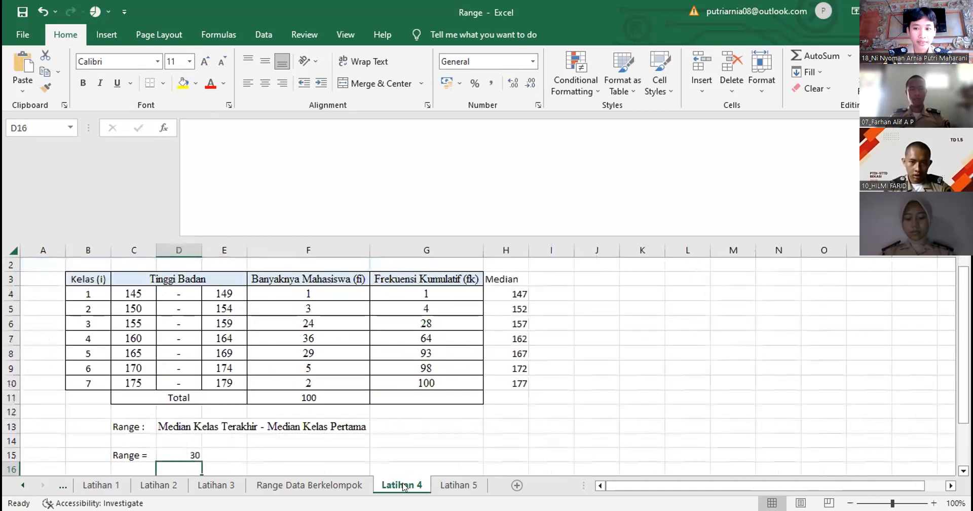
{"action": "left_click_drag", "start_coordinate": [963, 405], "coordinate": [963, 448]}
{"action": "left_click", "coordinate": [459, 484]}
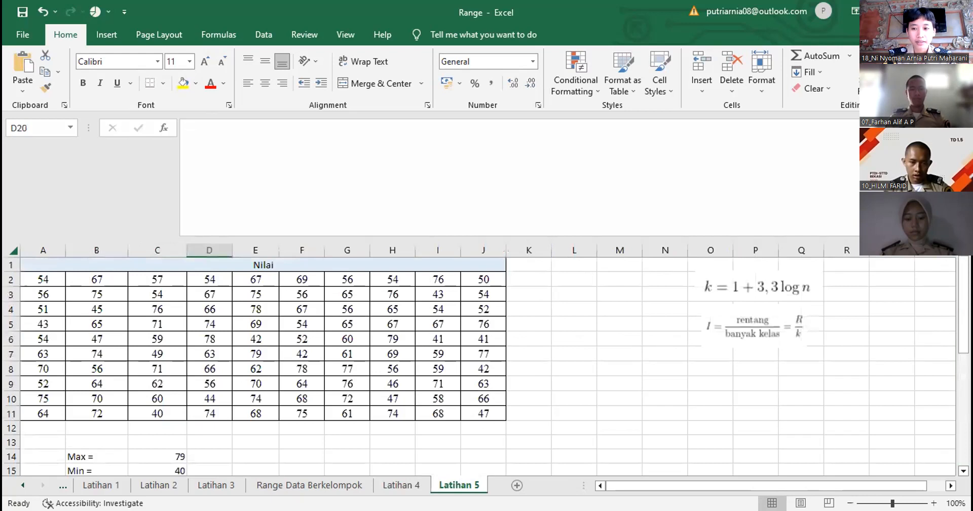
{"action": "scroll", "coordinate": [486, 365], "scroll_direction": "down", "scroll_amount": 5}
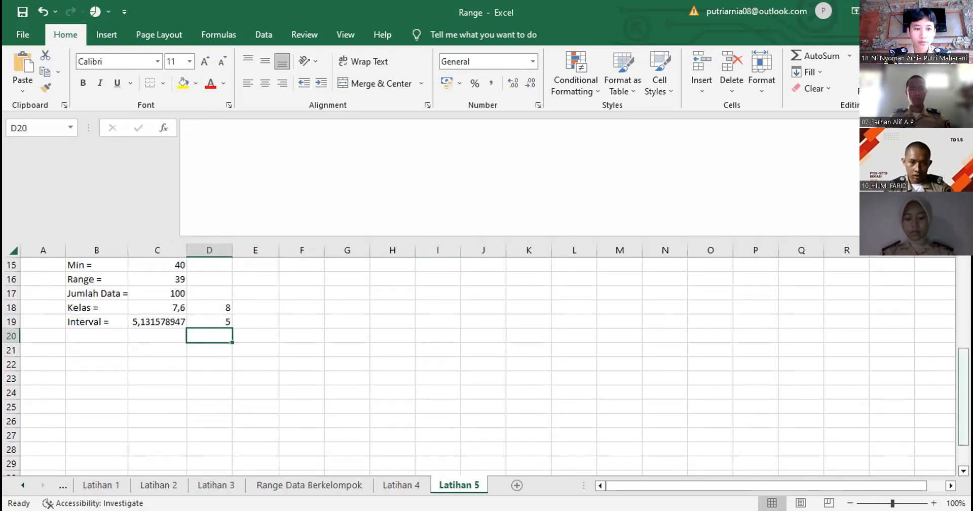
{"action": "left_click_drag", "start_coordinate": [963, 455], "coordinate": [963, 416]}
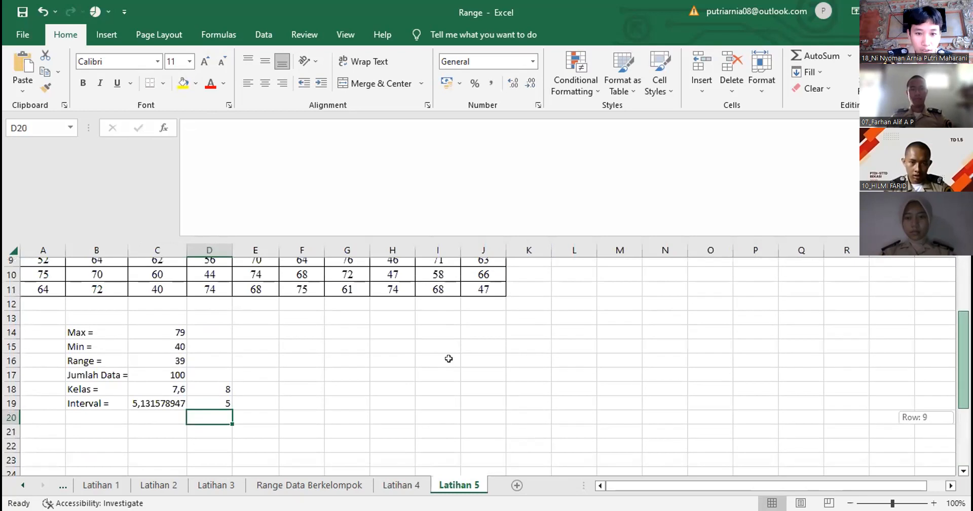
{"action": "left_click_drag", "start_coordinate": [448, 358], "coordinate": [360, 325]}
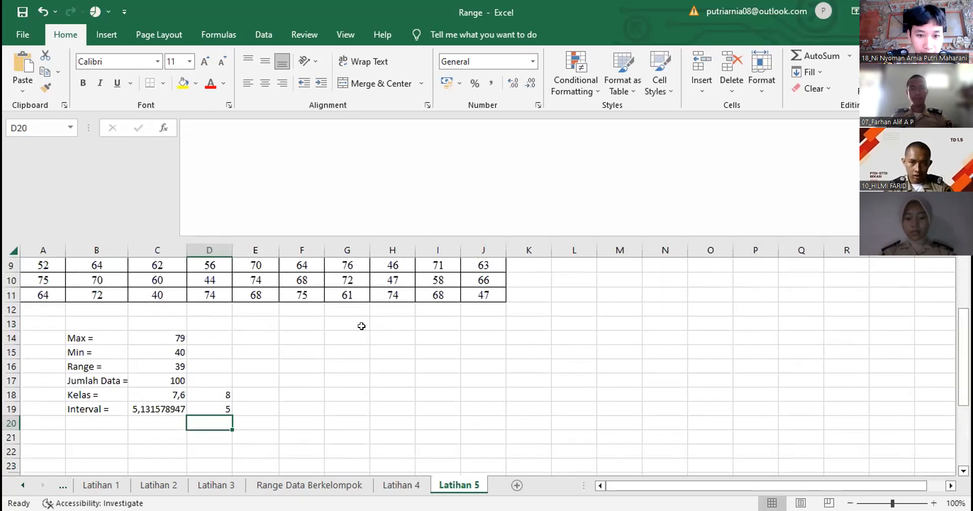
Enter the header Batas Bawah in I14 and the first lower class limit 40 in I15
{"action": "left_click", "coordinate": [427, 332]}
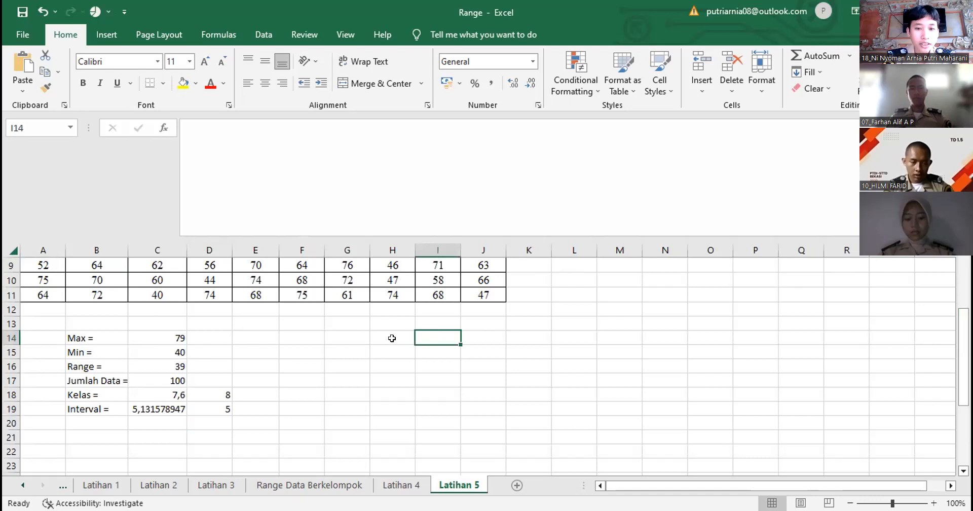
{"action": "type", "text": "Ba"}
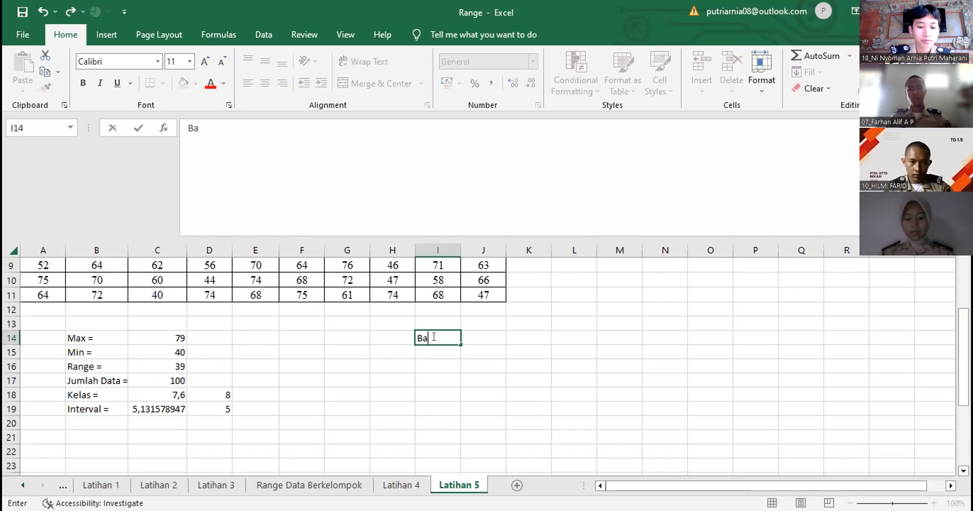
{"action": "type", "text": "tas Bawah"}
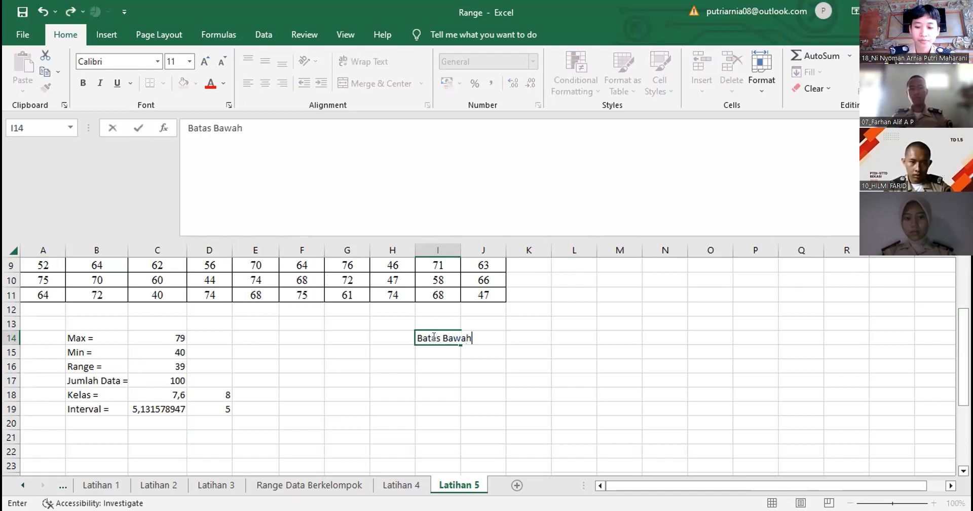
{"action": "key", "text": "Return"}
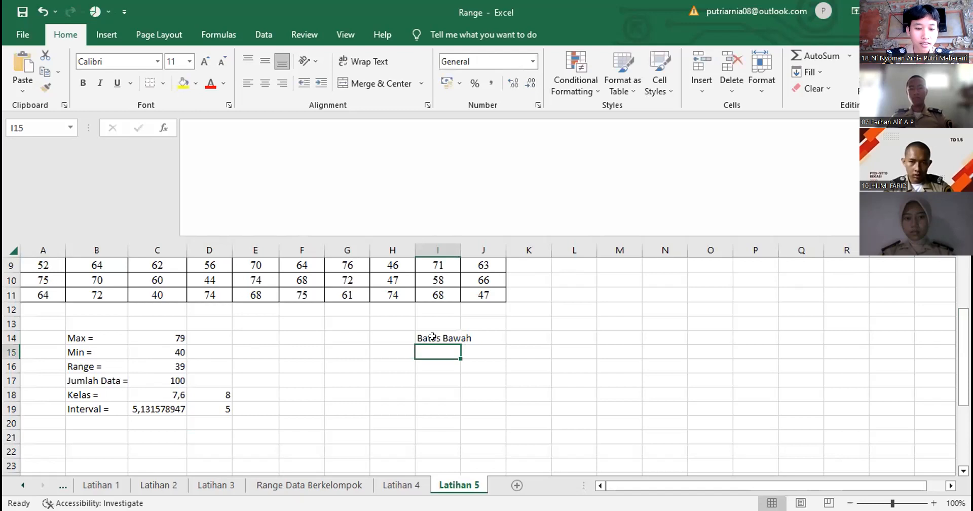
{"action": "type", "text": "40"}
{"action": "key", "text": "Tab"}
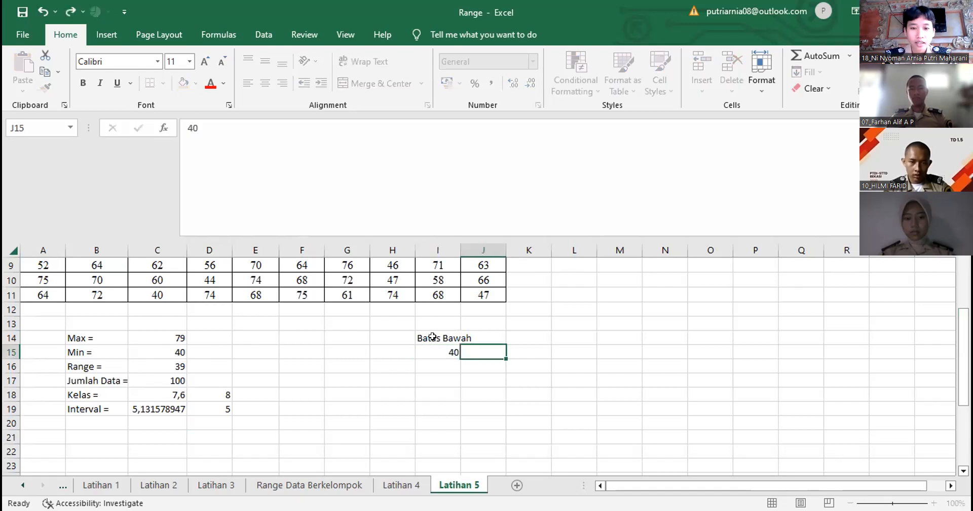
Enter the header Batas Atas in K14 and the first upper class limit 44 in K15
{"action": "key", "text": "Tab"}
{"action": "key", "text": "Up"}
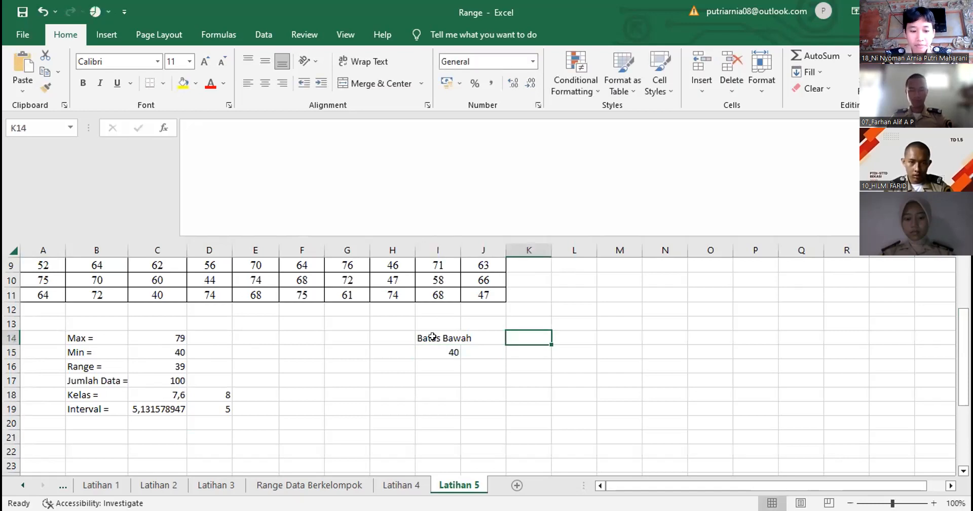
{"action": "type", "text": "Batas "}
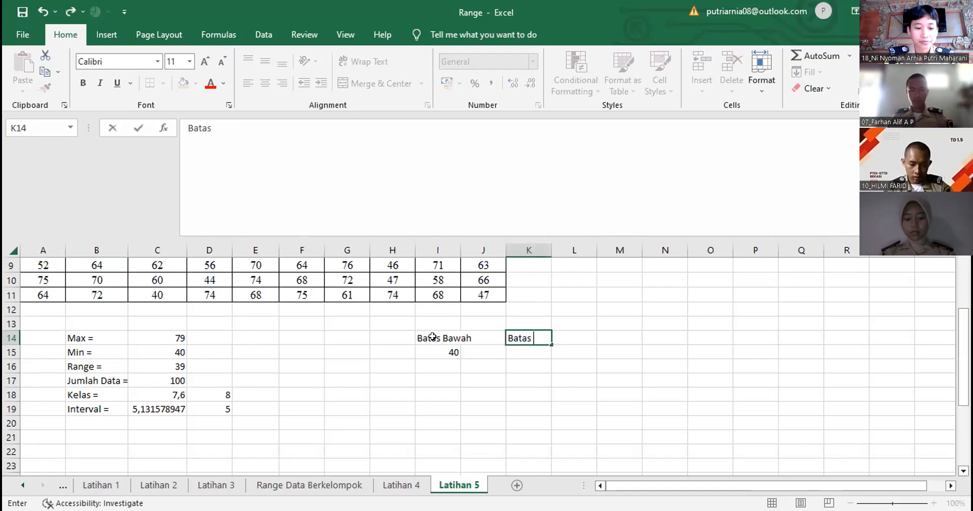
{"action": "type", "text": "Atas"}
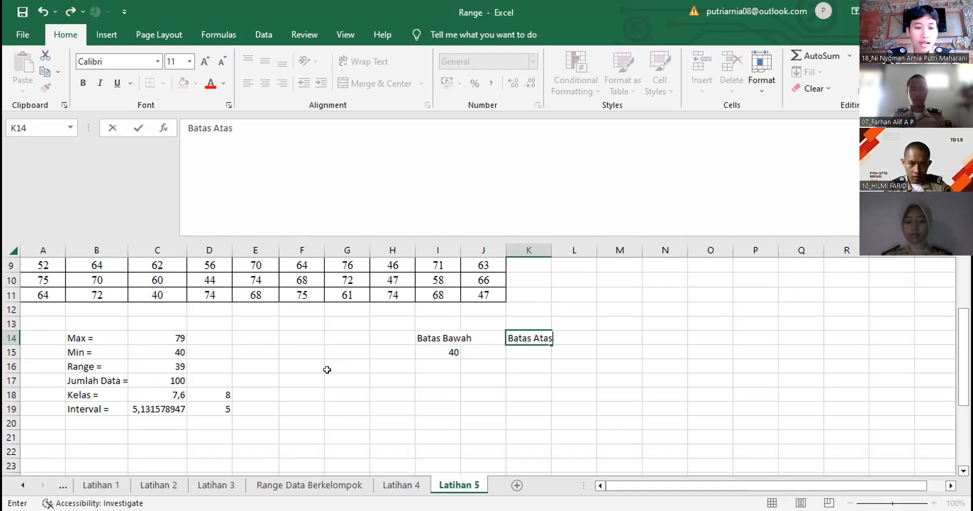
{"action": "left_click", "coordinate": [212, 404]}
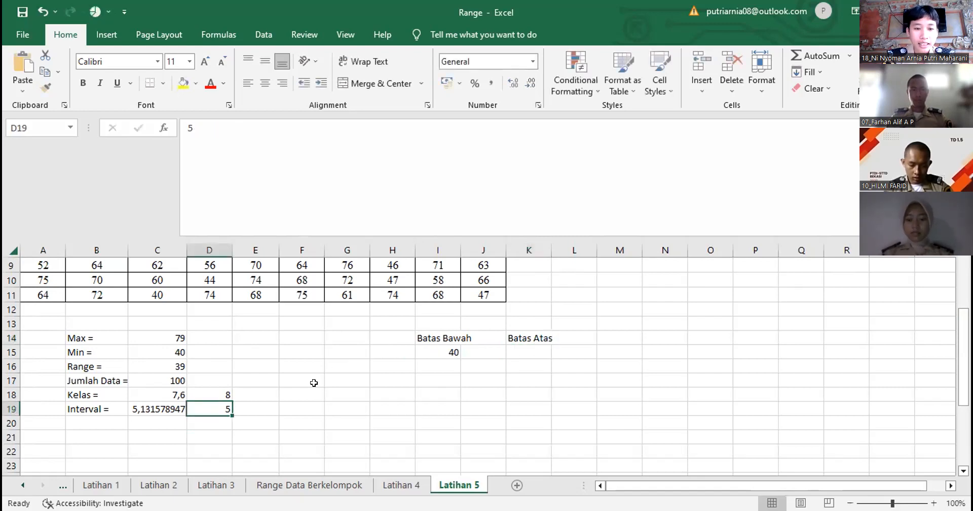
{"action": "left_click", "coordinate": [443, 348]}
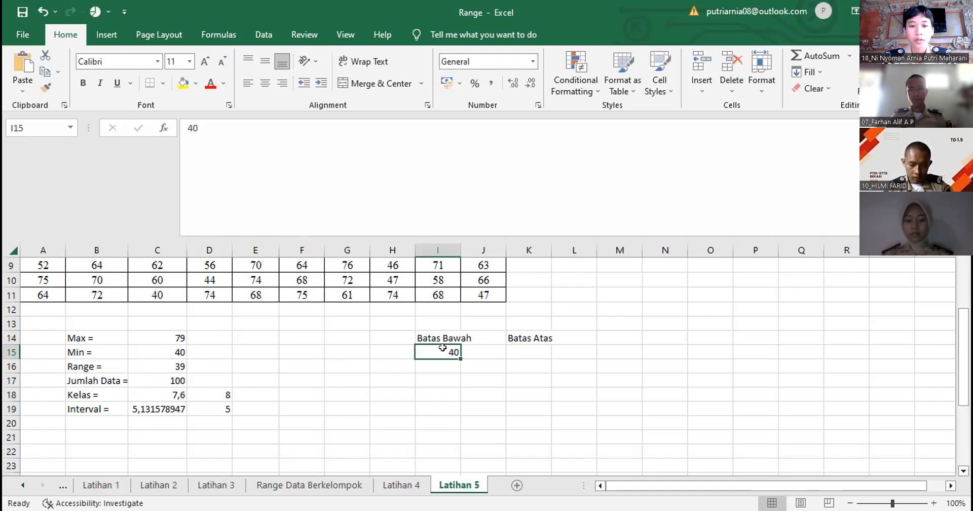
{"action": "left_click", "coordinate": [521, 348]}
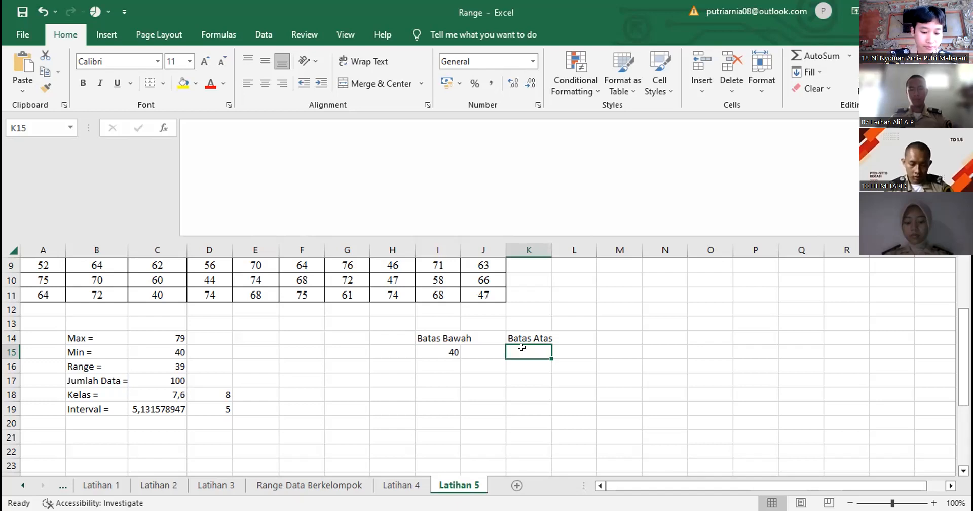
{"action": "type", "text": "44"}
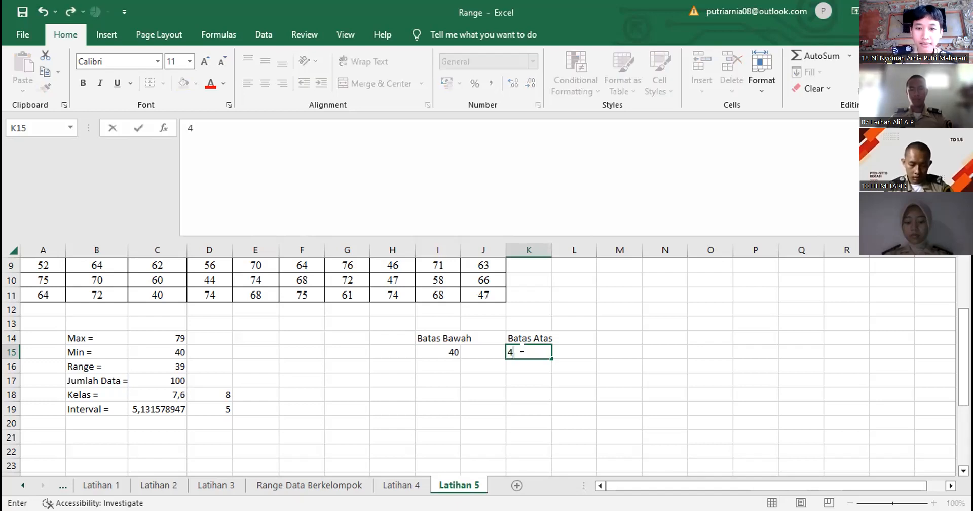
{"action": "key", "text": "Return"}
Calculate the second lower limit in I16 by adding the rounded interval to the first one with =I15+D19
{"action": "key", "text": "Left"}
{"action": "key", "text": "Left"}
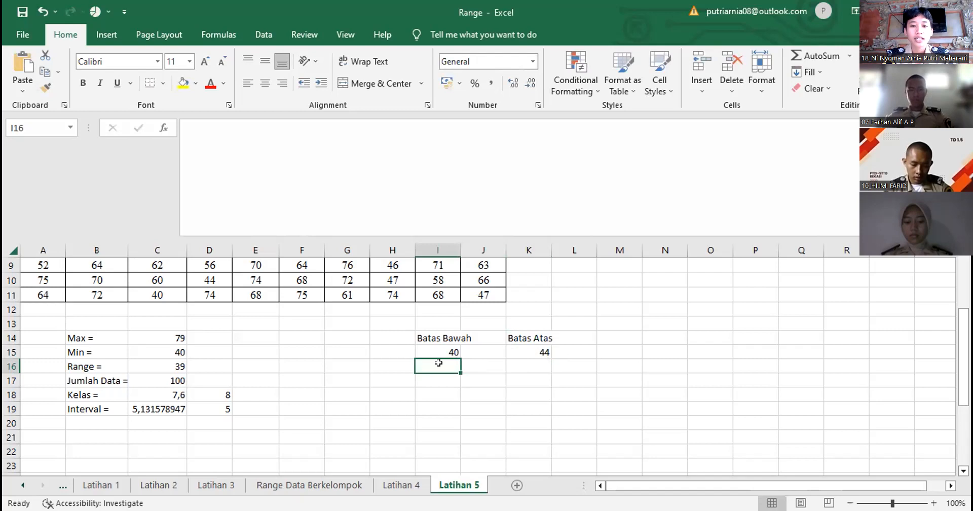
{"action": "type", "text": "="}
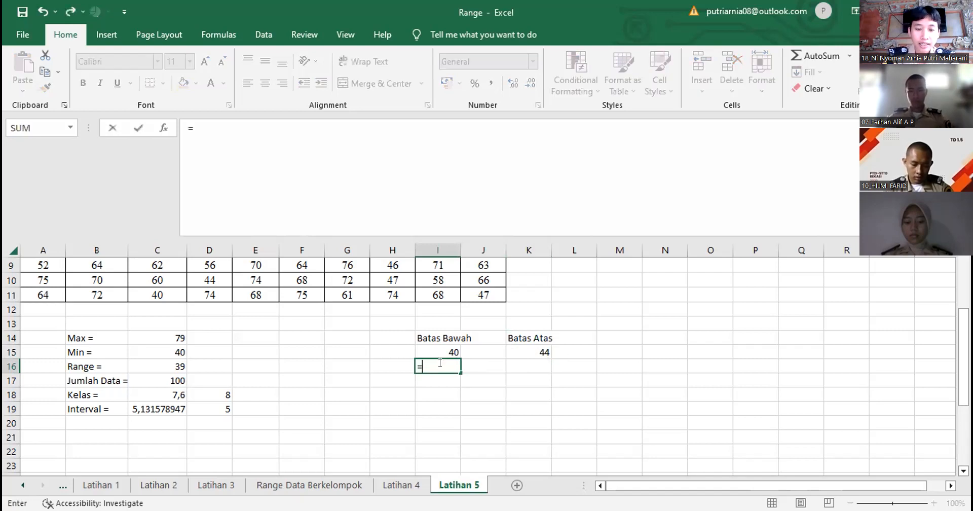
{"action": "left_click", "coordinate": [439, 348]}
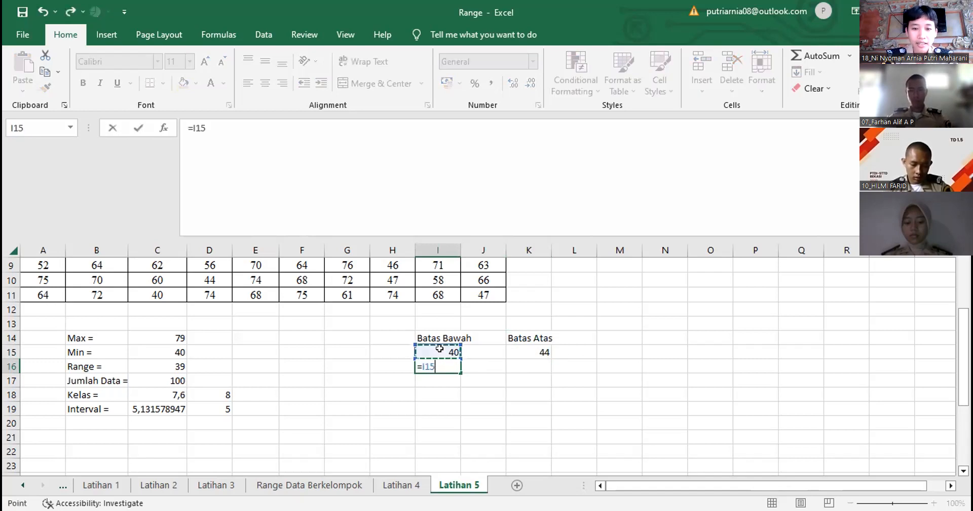
{"action": "type", "text": "+"}
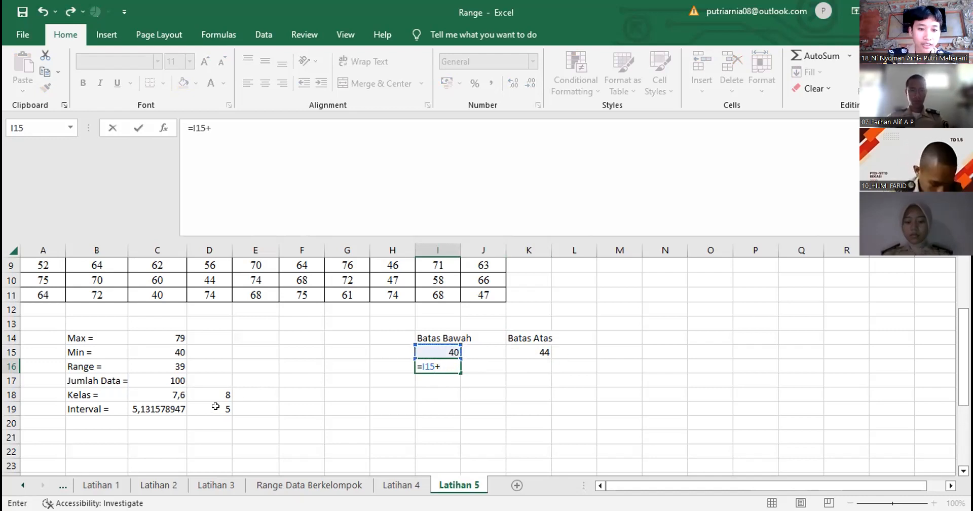
{"action": "left_click", "coordinate": [219, 405]}
{"action": "key", "text": "Return"}
Calculate the second upper limit in K16 by adding the rounded interval to the first one with =K15+D19
{"action": "key", "text": "Right"}
{"action": "key", "text": "Right"}
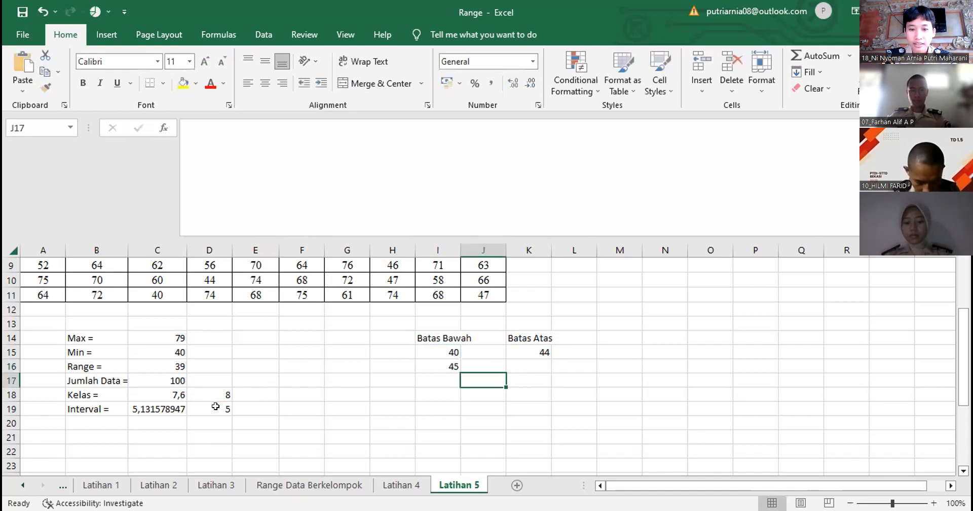
{"action": "key", "text": "Up"}
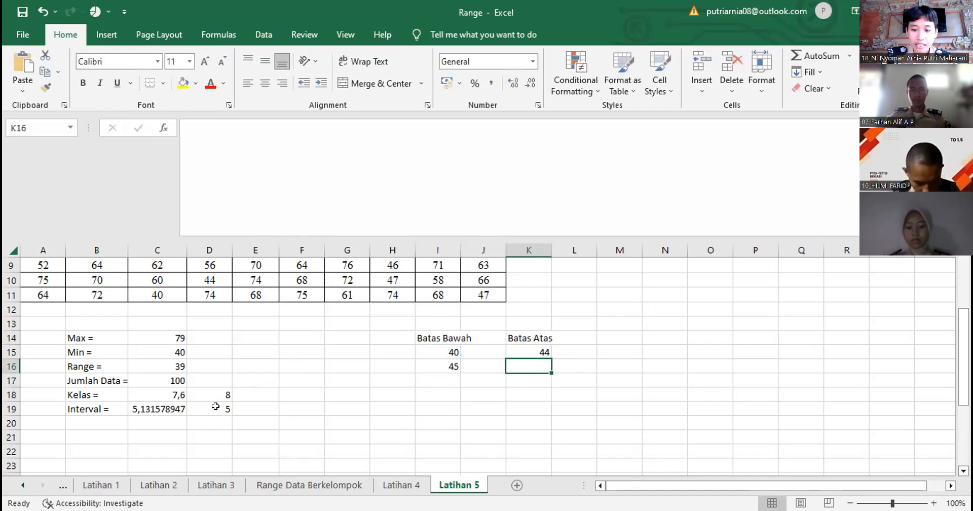
{"action": "type", "text": "="}
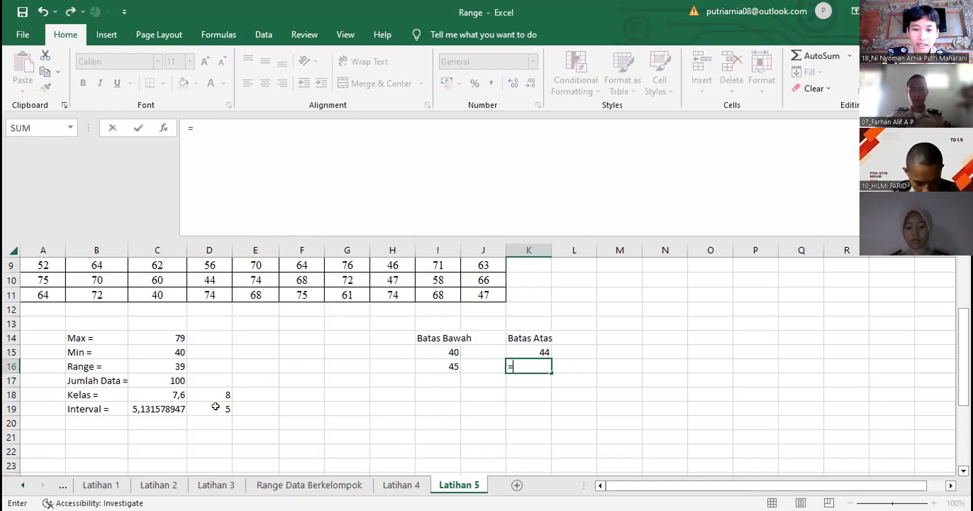
{"action": "left_click", "coordinate": [542, 349]}
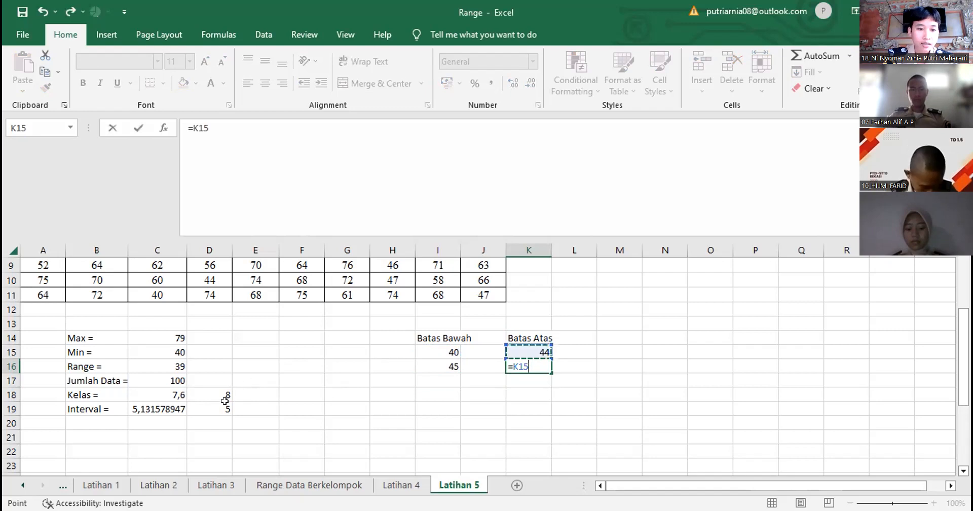
{"action": "type", "text": "+"}
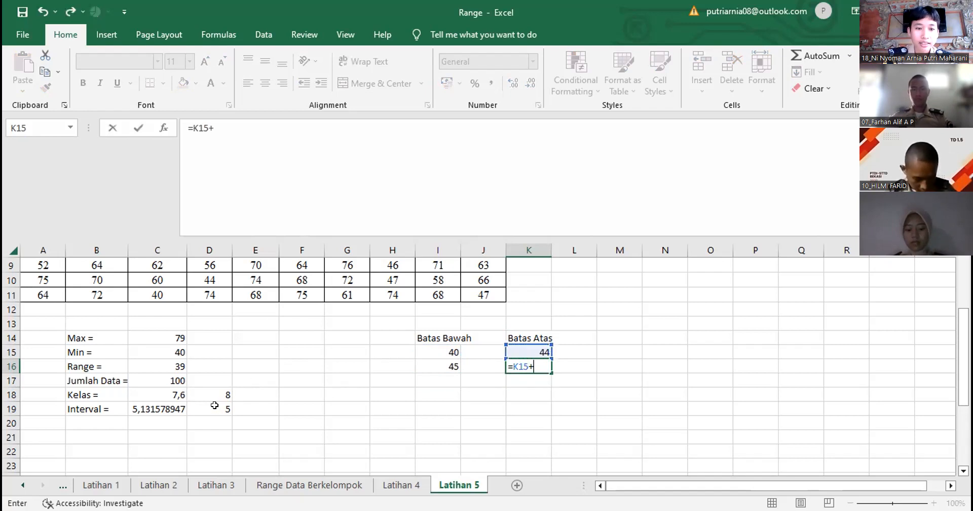
{"action": "left_click", "coordinate": [215, 405]}
{"action": "key", "text": "Return"}
Enter the header Kelas in H14, beside the Batas Bawah header
{"action": "key", "text": "Down"}
{"action": "key", "text": "Left"}
{"action": "key", "text": "Left"}
{"action": "key", "text": "Up"}
{"action": "key", "text": "Left"}
{"action": "key", "text": "Up"}
{"action": "key", "text": "Up"}
{"action": "key", "text": "Up"}
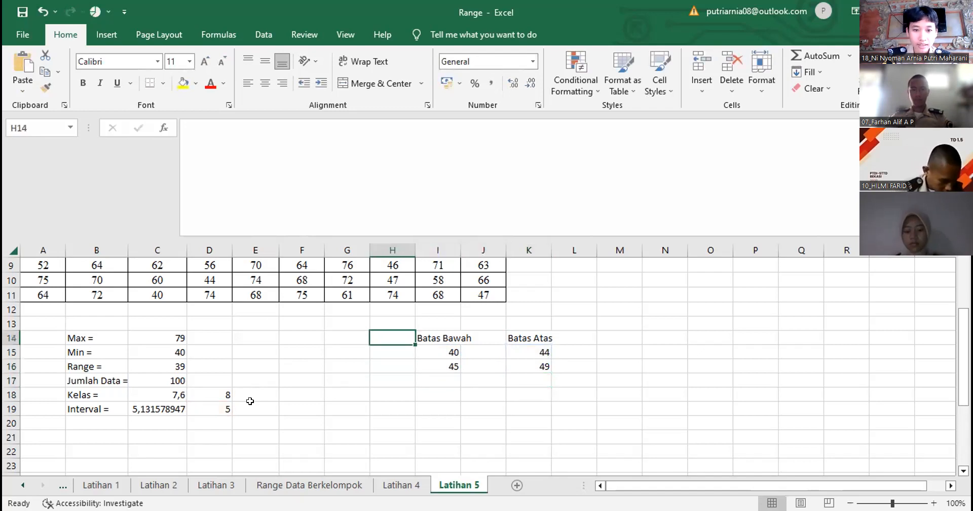
{"action": "left_click", "coordinate": [224, 395]}
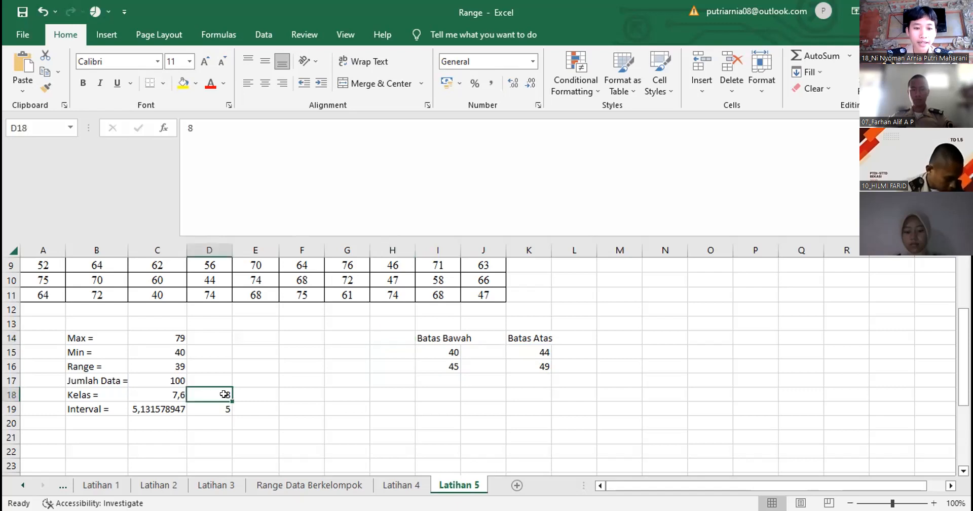
{"action": "left_click", "coordinate": [391, 332]}
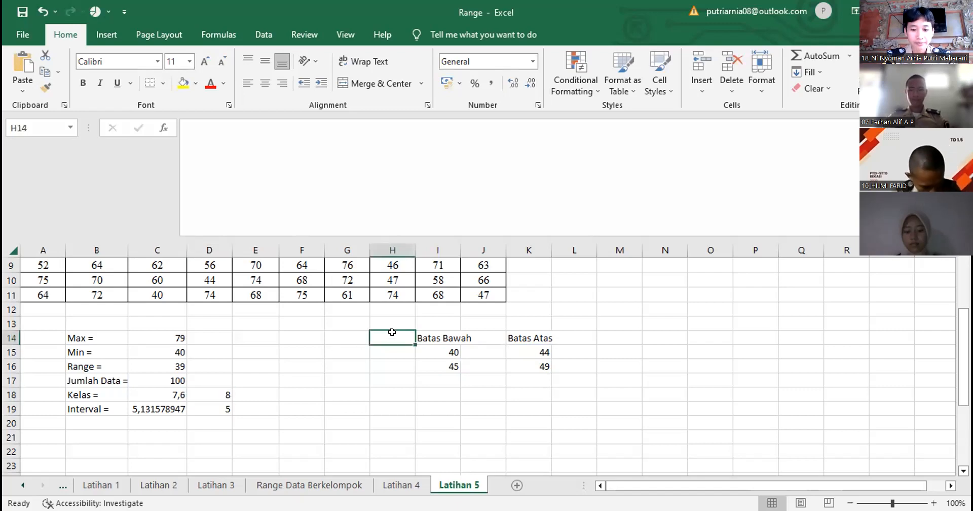
{"action": "type", "text": "Kelas"}
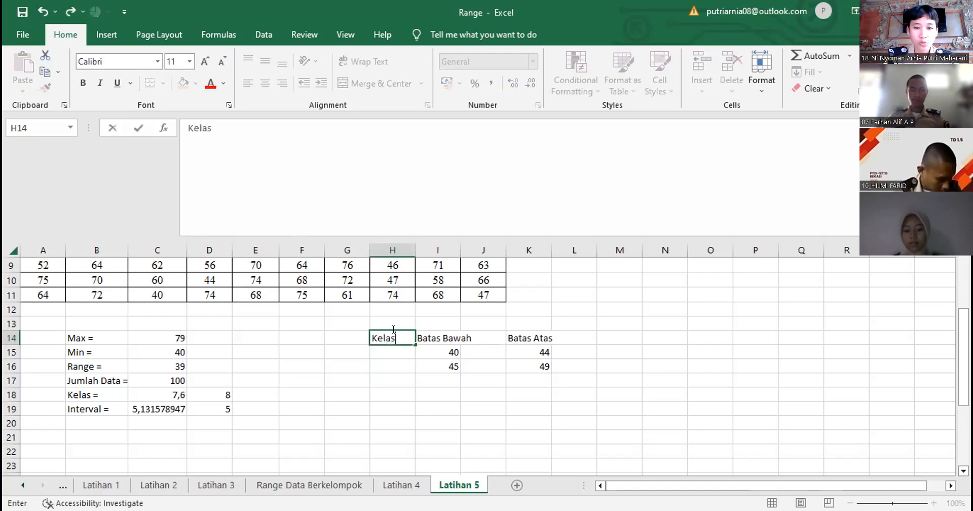
{"action": "key", "text": "Return"}
Number the classes 1 to 8 in H15:H22 under the Kelas header
{"action": "type", "text": "1"}
{"action": "key", "text": "Return"}
{"action": "type", "text": "2"}
{"action": "key", "text": "Return"}
{"action": "type", "text": "3"}
{"action": "key", "text": "Return"}
{"action": "type", "text": "4"}
{"action": "key", "text": "Return"}
{"action": "key", "text": "Return"}
{"action": "key", "text": "Up"}
{"action": "type", "text": "5"}
{"action": "key", "text": "Return"}
{"action": "type", "text": "6"}
{"action": "key", "text": "Return"}
{"action": "type", "text": "7"}
{"action": "key", "text": "Return"}
{"action": "type", "text": "8"}
{"action": "key", "text": "Return"}
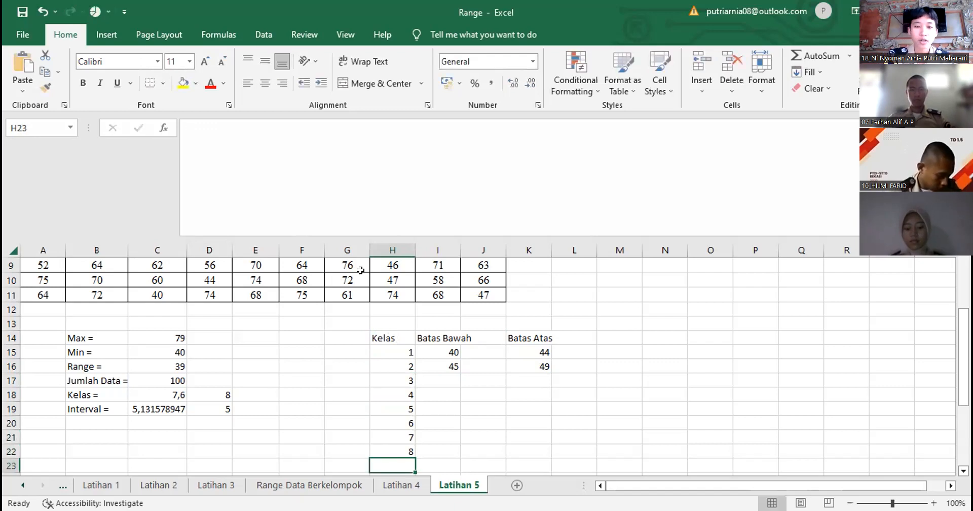
Calculate the third class's lower limit in I17 with =I16+D19
{"action": "left_click", "coordinate": [451, 375]}
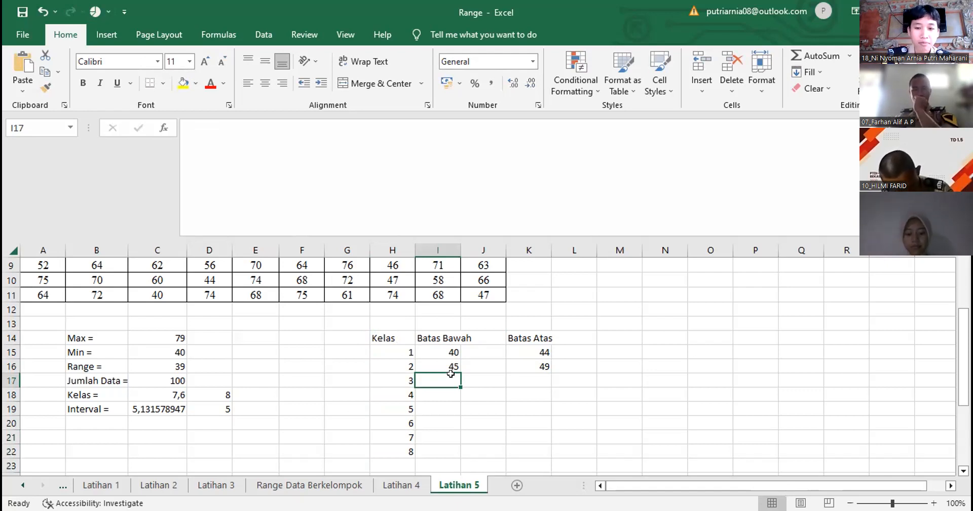
{"action": "type", "text": "="}
{"action": "left_click", "coordinate": [451, 367]}
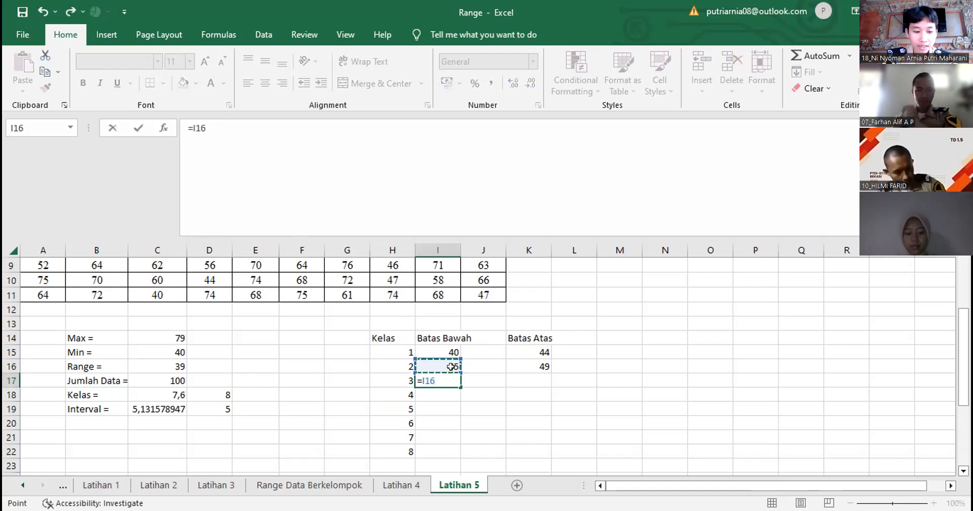
{"action": "type", "text": "+"}
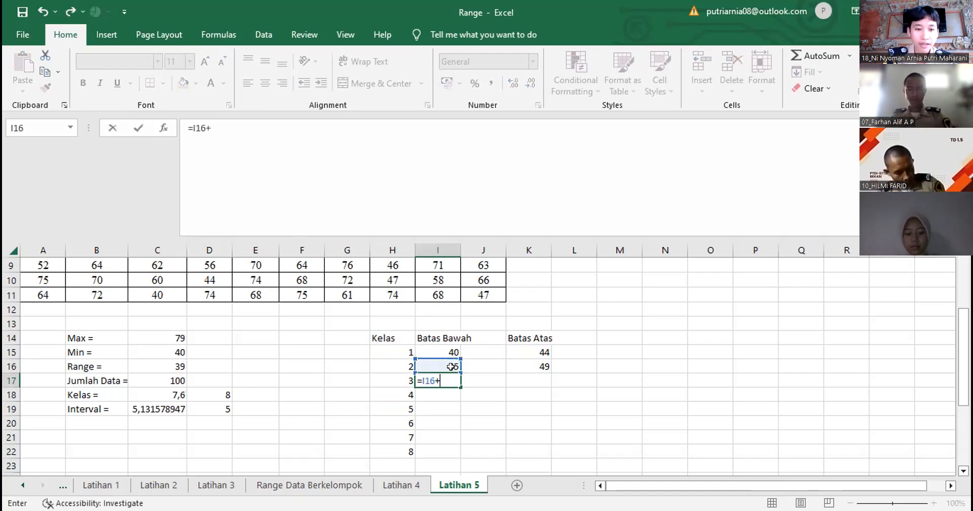
{"action": "left_click", "coordinate": [225, 407]}
{"action": "key", "text": "Return"}
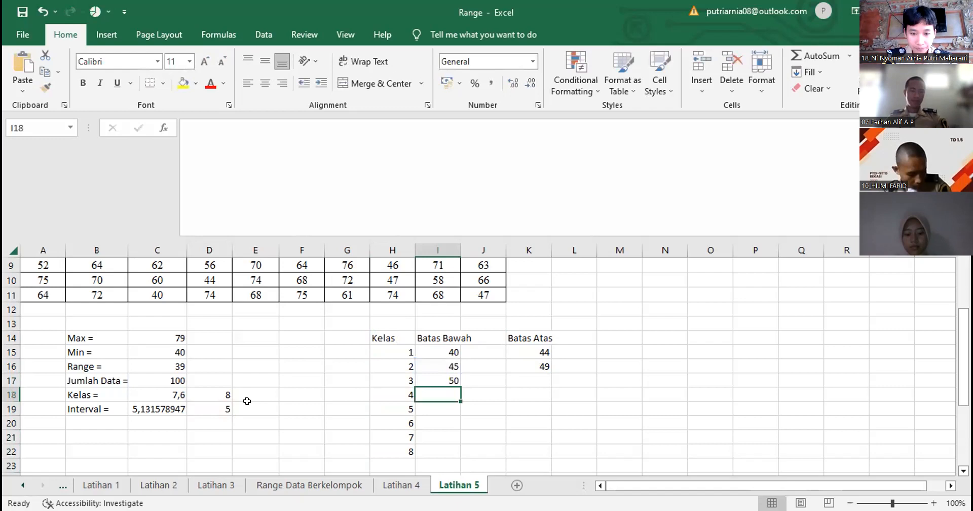
Calculate the third class's upper limit in K17 with =K16+D19
{"action": "left_click", "coordinate": [521, 374]}
{"action": "type", "text": "="}
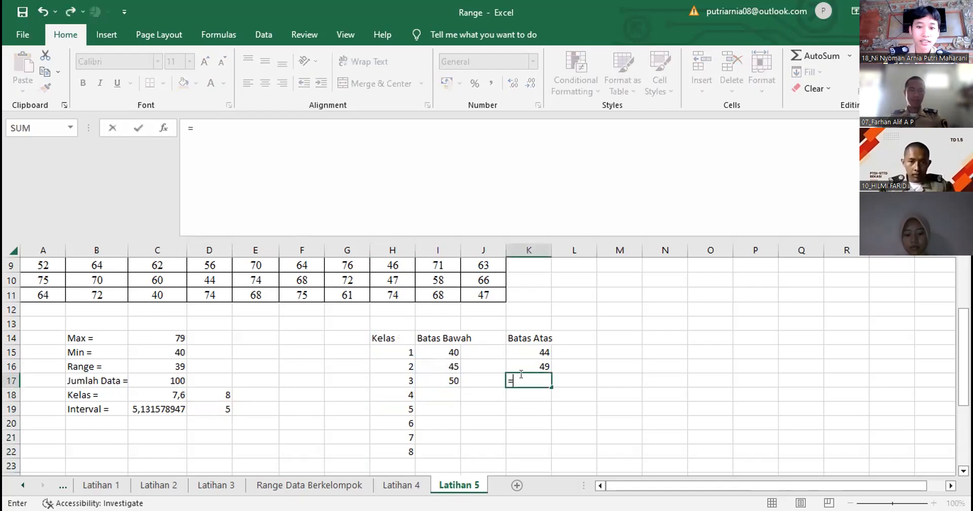
{"action": "left_click", "coordinate": [529, 366]}
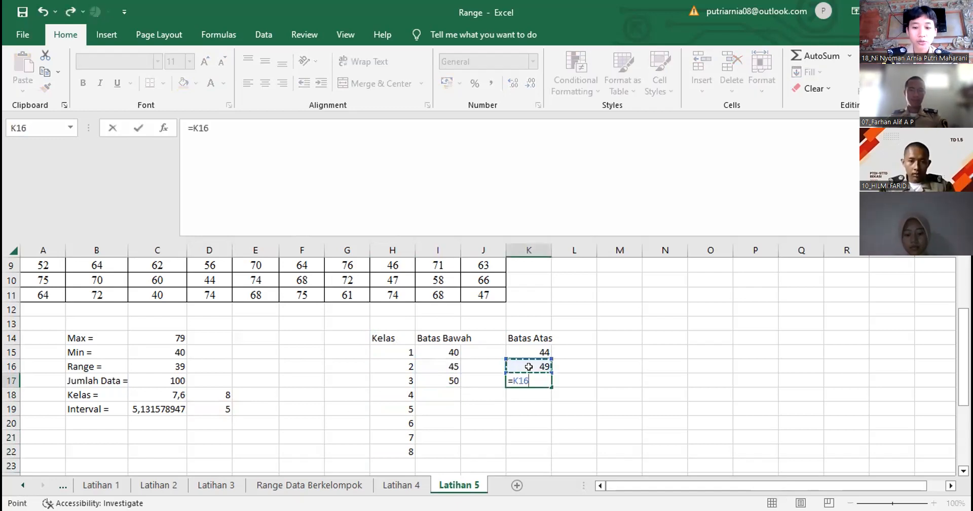
{"action": "type", "text": "+"}
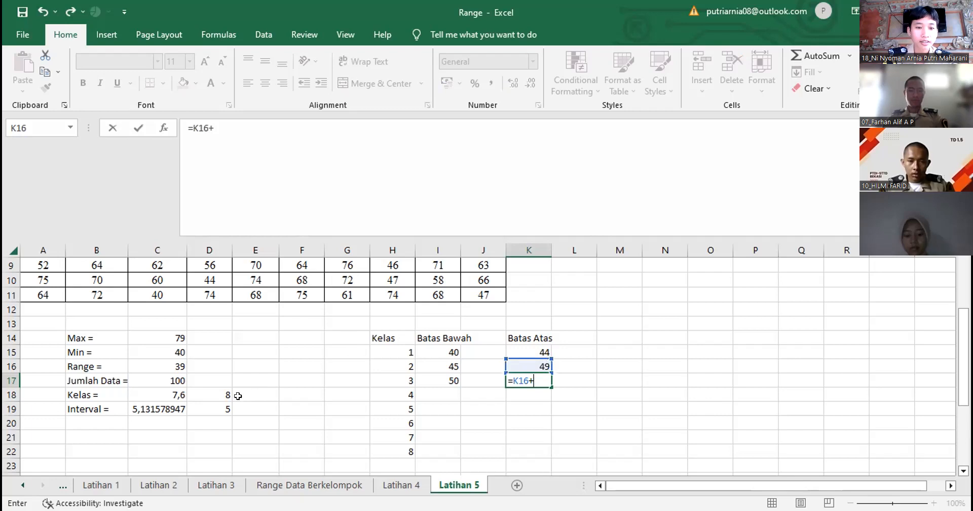
{"action": "left_click", "coordinate": [220, 403]}
{"action": "key", "text": "Return"}
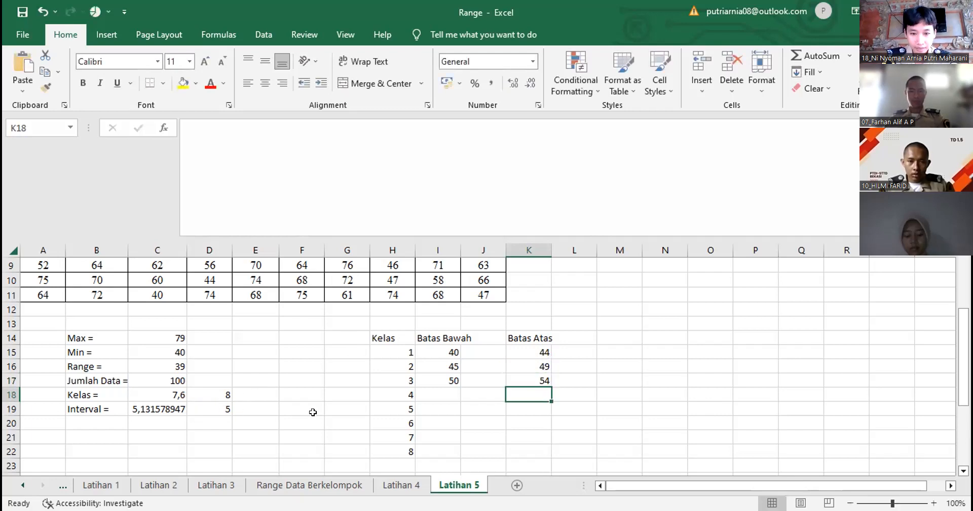
Calculate the fourth class's lower limit in I18 with =I17+D19
{"action": "left_click", "coordinate": [441, 389]}
{"action": "type", "text": "="}
{"action": "left_click", "coordinate": [443, 380]}
{"action": "type", "text": "+"}
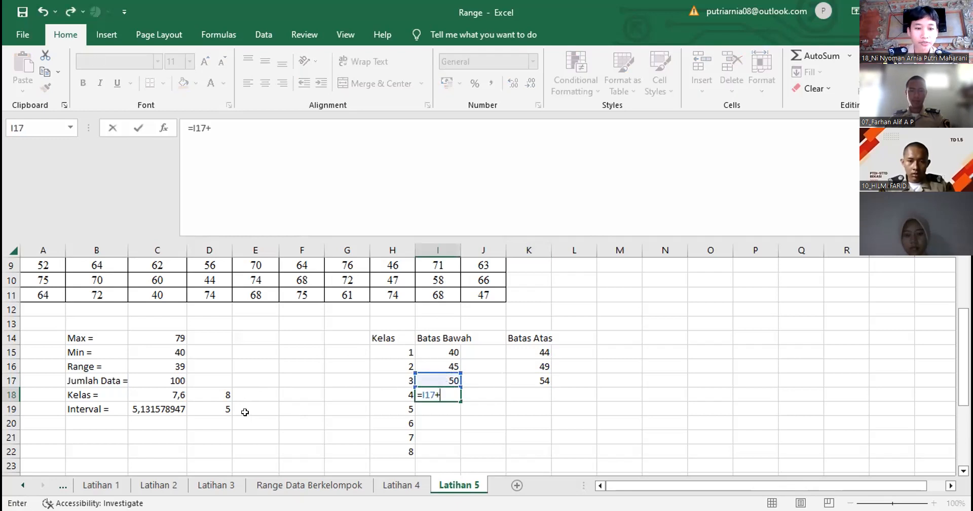
{"action": "left_click", "coordinate": [224, 408]}
{"action": "key", "text": "Return"}
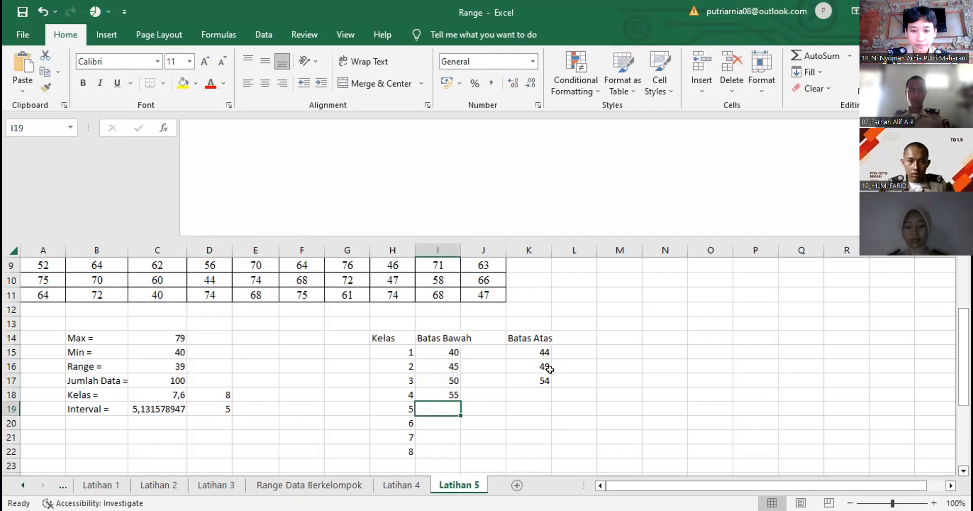
Calculate the fourth class's upper limit in K18 with =K17+D19
{"action": "left_click", "coordinate": [528, 389]}
{"action": "type", "text": "="}
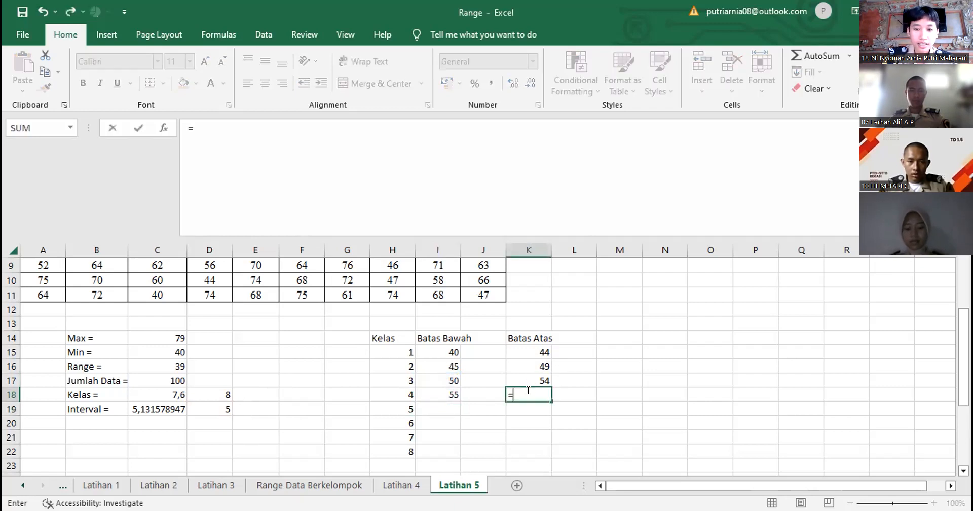
{"action": "left_click", "coordinate": [538, 379]}
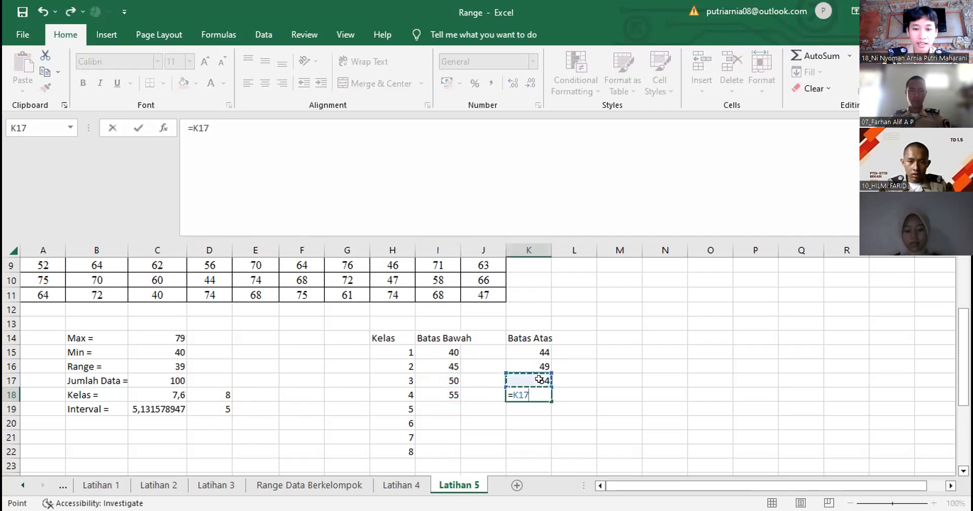
{"action": "type", "text": "+"}
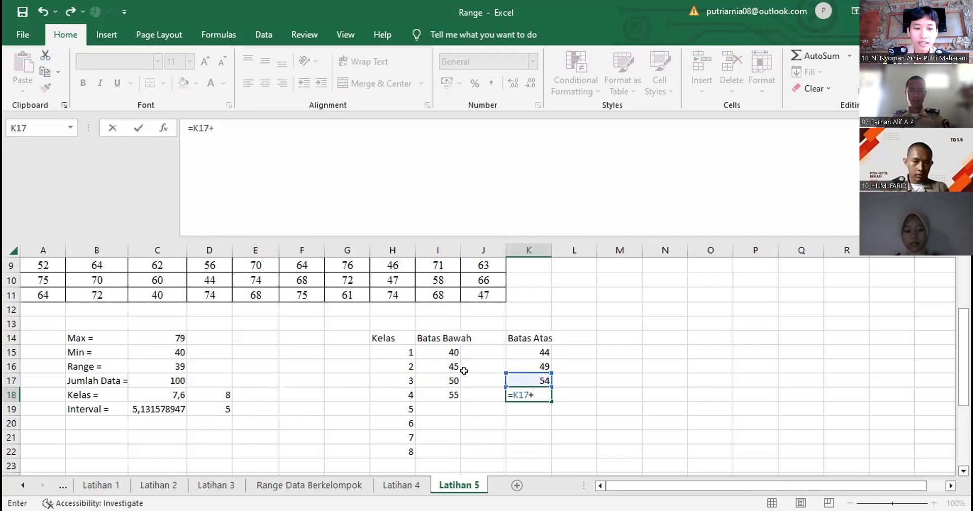
{"action": "left_click", "coordinate": [224, 407]}
{"action": "key", "text": "Return"}
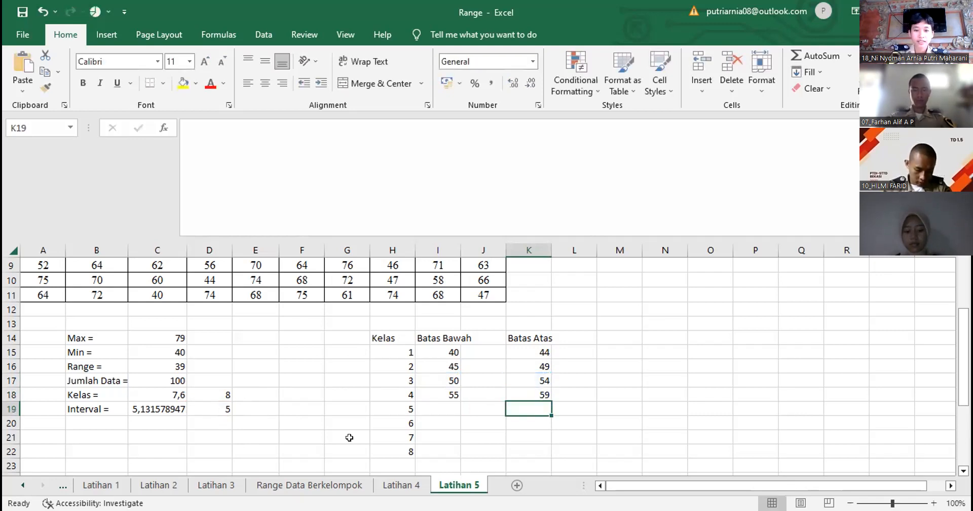
Calculate the fifth class's lower limit in I19 with =I18+D19
{"action": "left_click", "coordinate": [431, 406]}
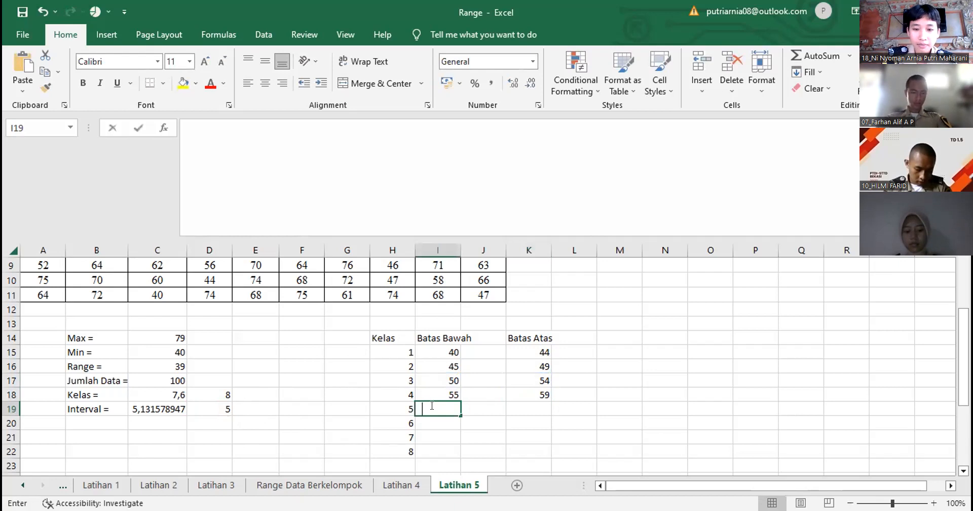
{"action": "type", "text": "="}
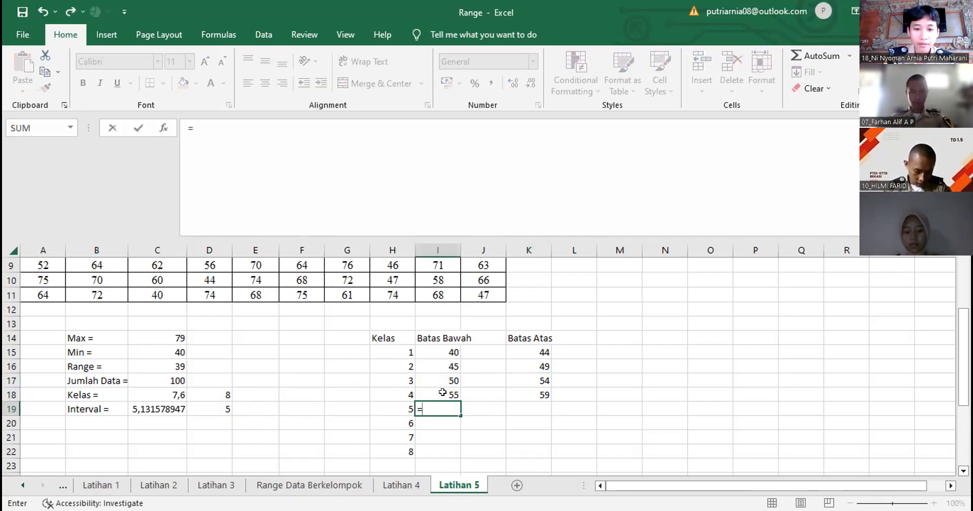
{"action": "left_click", "coordinate": [443, 392]}
{"action": "type", "text": "+"}
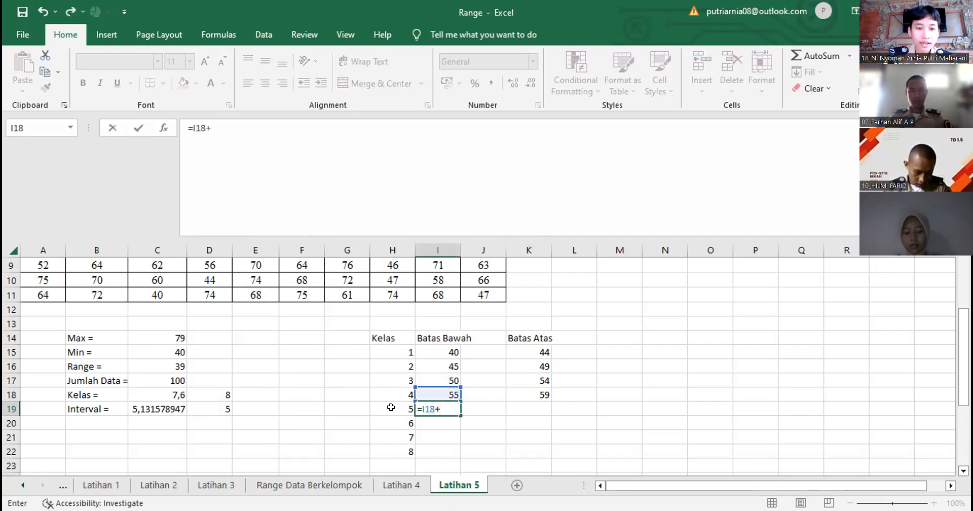
{"action": "left_click", "coordinate": [226, 407]}
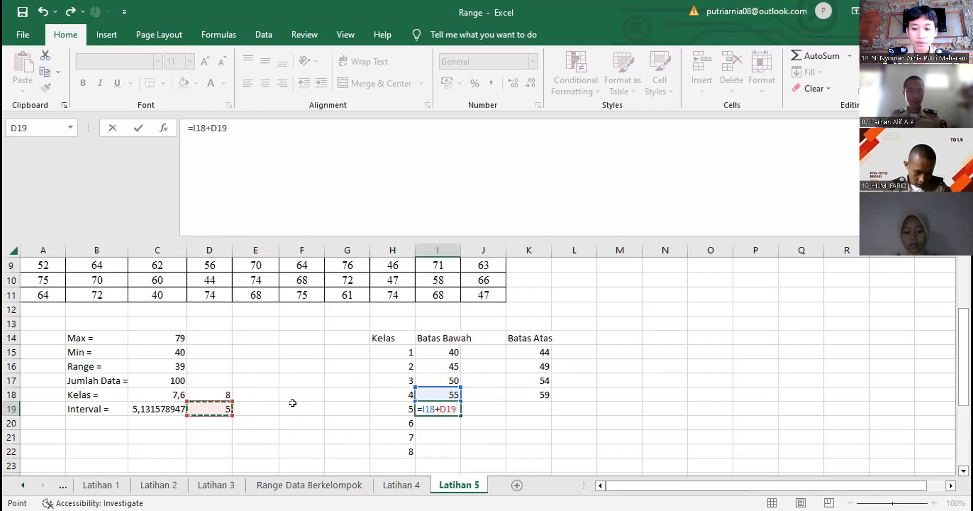
{"action": "key", "text": "Return"}
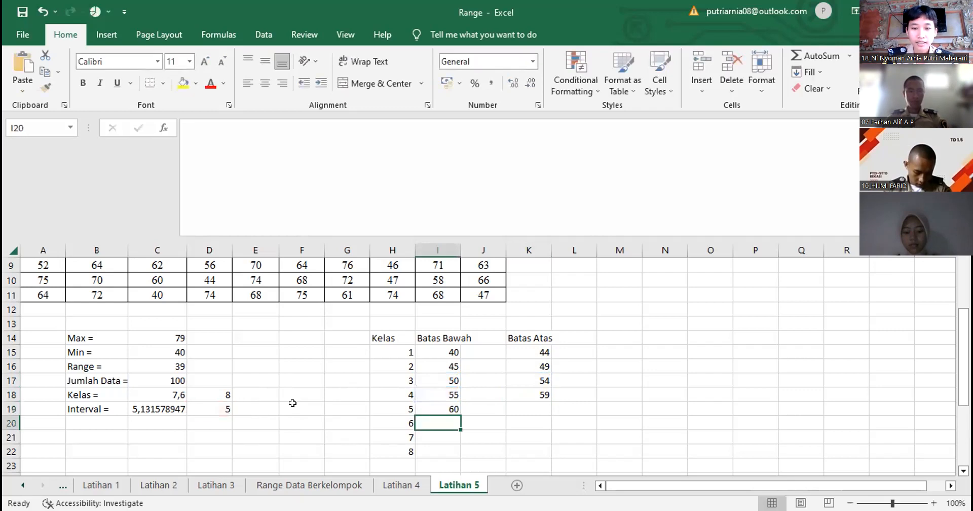
Calculate the fifth class's upper limit in K19 with =K18+D19
{"action": "left_click", "coordinate": [518, 404]}
{"action": "type", "text": "="}
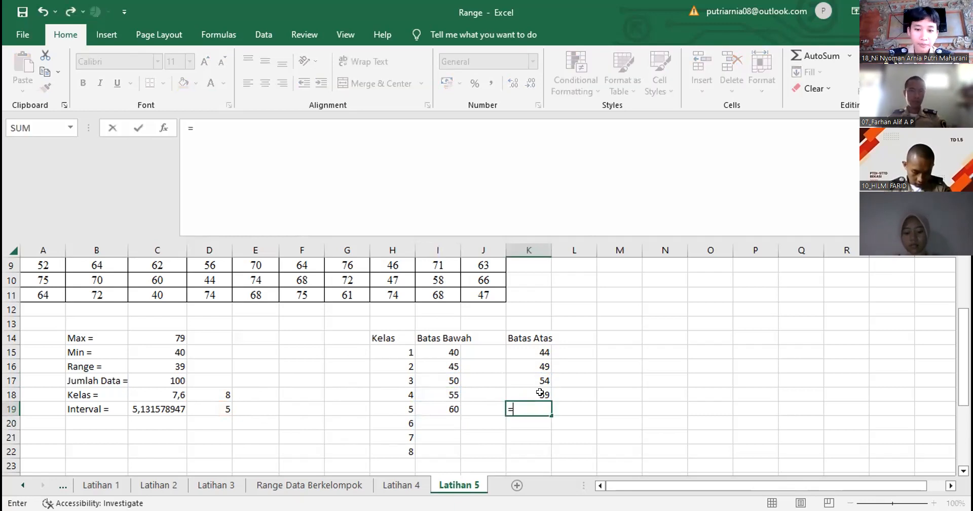
{"action": "left_click", "coordinate": [540, 392]}
{"action": "type", "text": "+"}
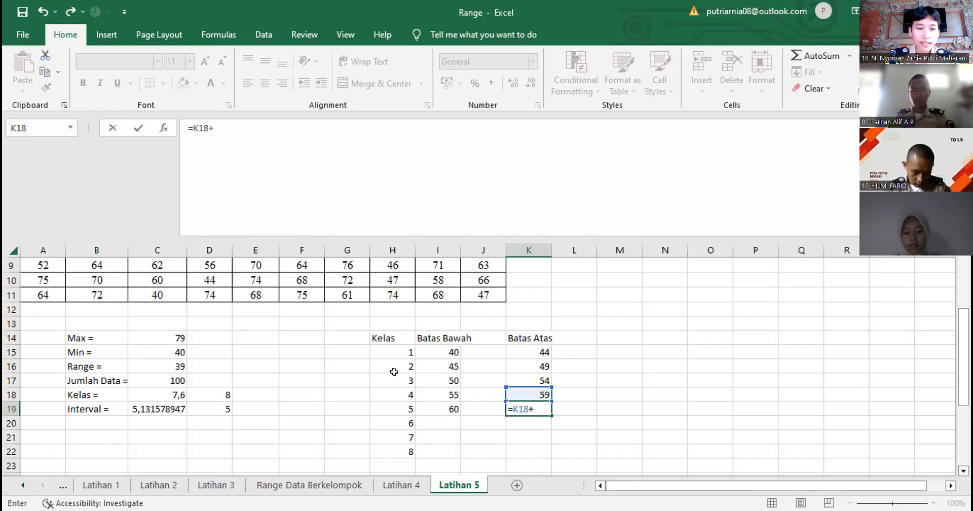
{"action": "left_click", "coordinate": [223, 405]}
{"action": "key", "text": "Return"}
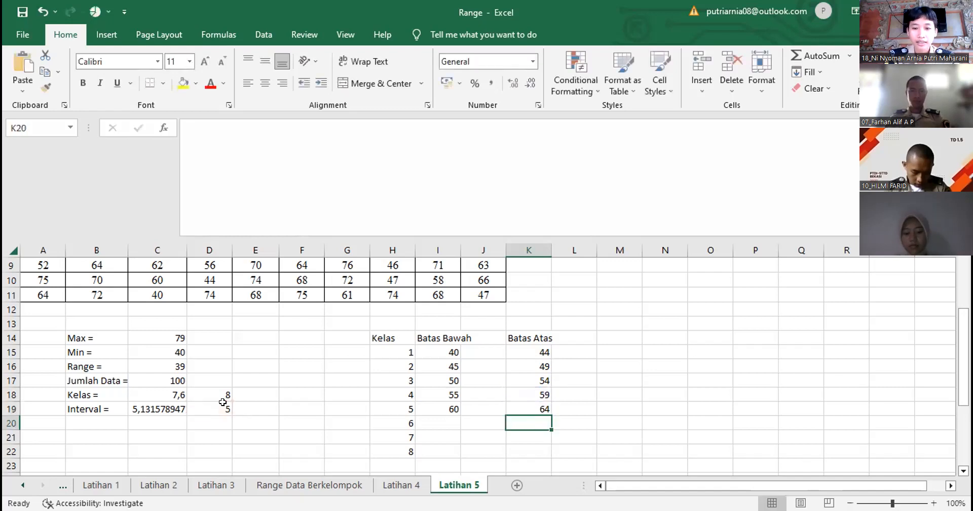
Calculate the sixth class's lower limit in I20 with =I19+D19
{"action": "left_click", "coordinate": [438, 417]}
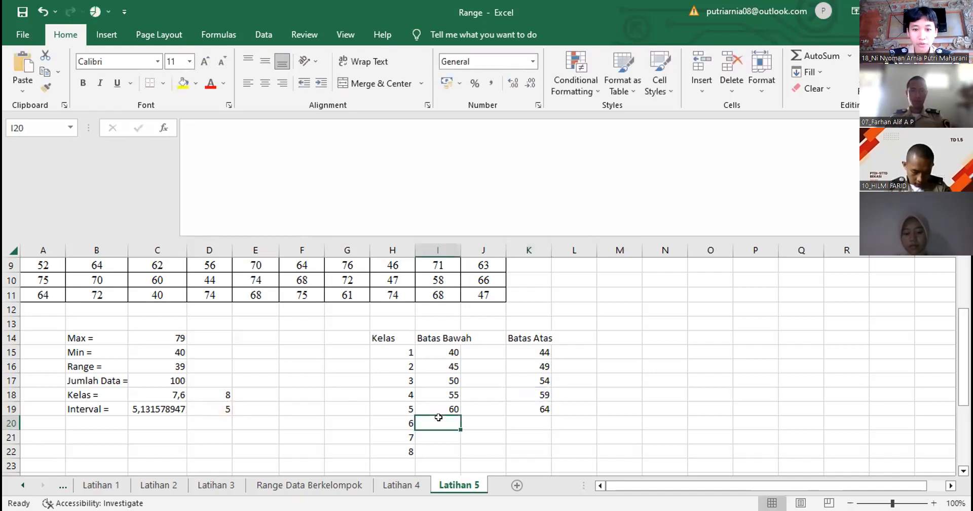
{"action": "type", "text": "="}
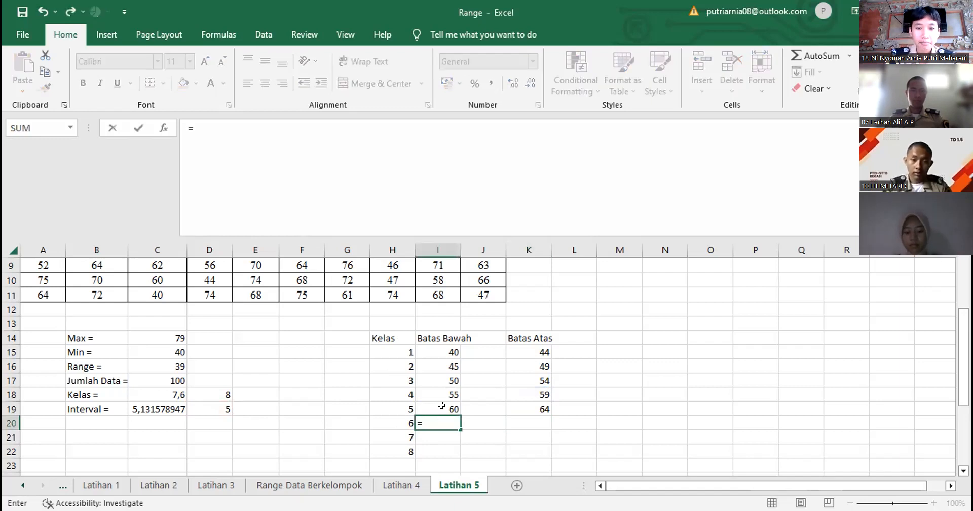
{"action": "left_click", "coordinate": [441, 403]}
{"action": "type", "text": "+"}
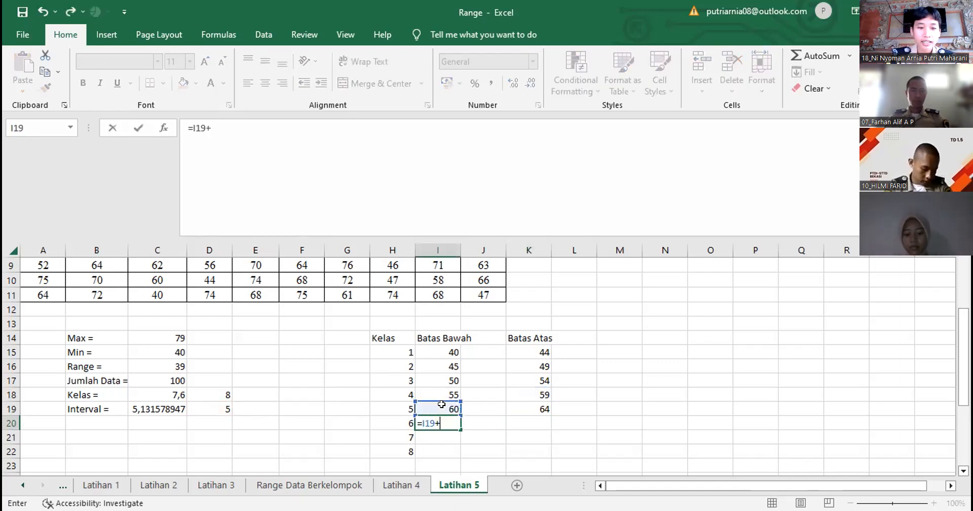
{"action": "left_click", "coordinate": [226, 404]}
{"action": "key", "text": "Return"}
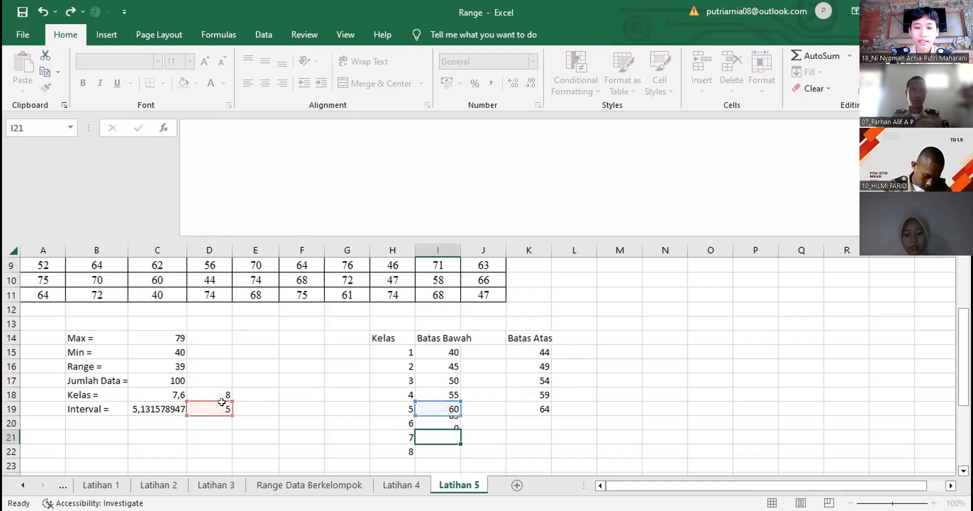
Calculate the sixth class's upper limit in K20 with =K19+D19
{"action": "left_click", "coordinate": [528, 420]}
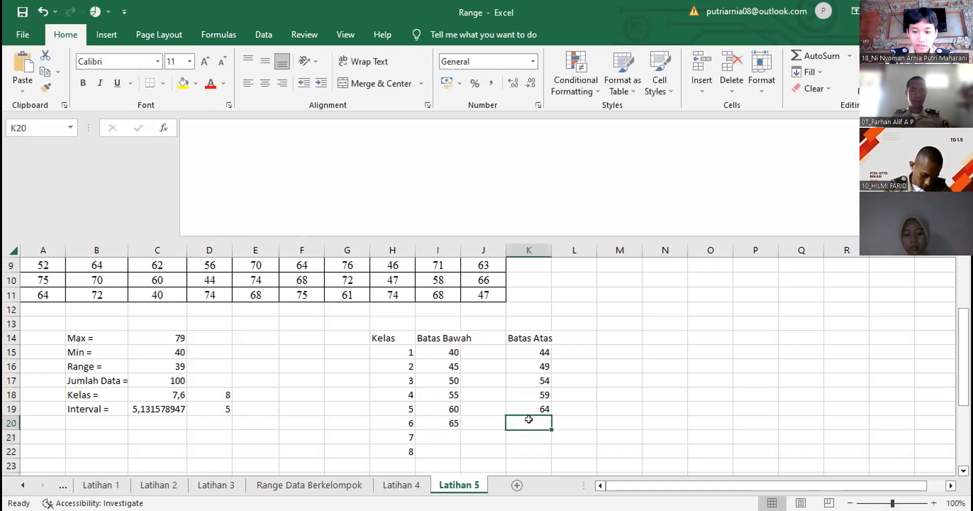
{"action": "type", "text": "="}
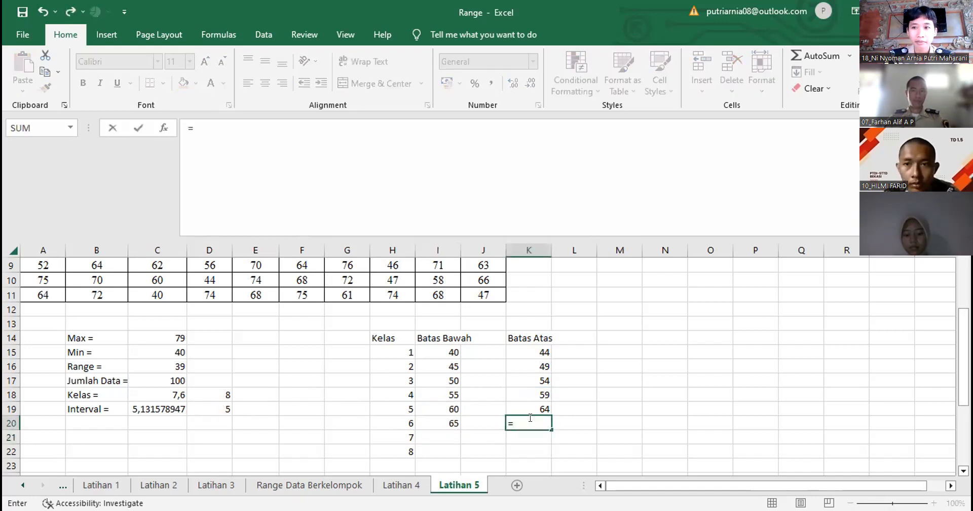
{"action": "left_click", "coordinate": [532, 403]}
{"action": "type", "text": "+"}
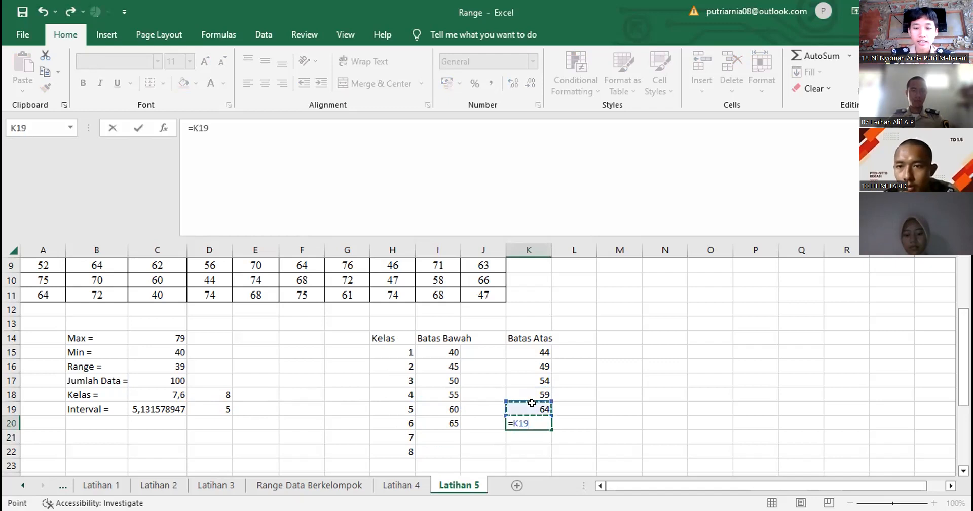
{"action": "left_click", "coordinate": [215, 404]}
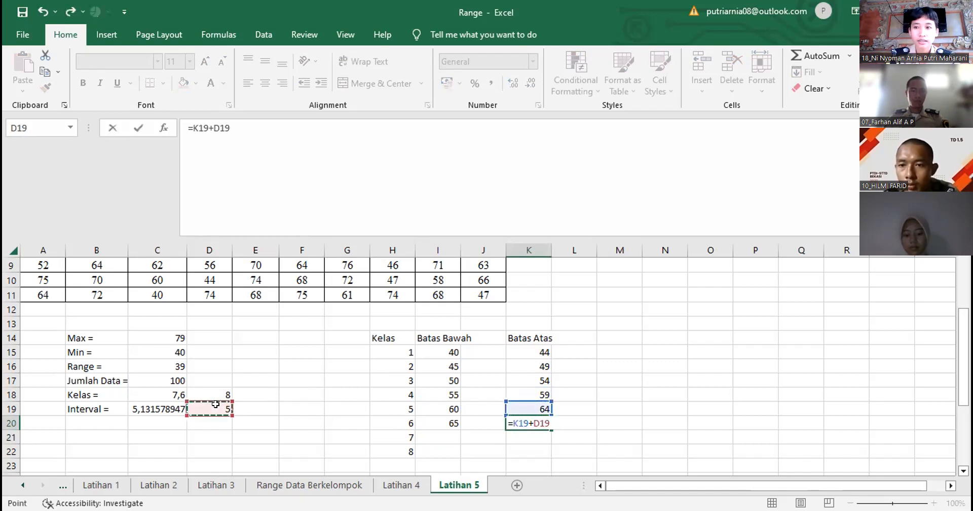
{"action": "key", "text": "Return"}
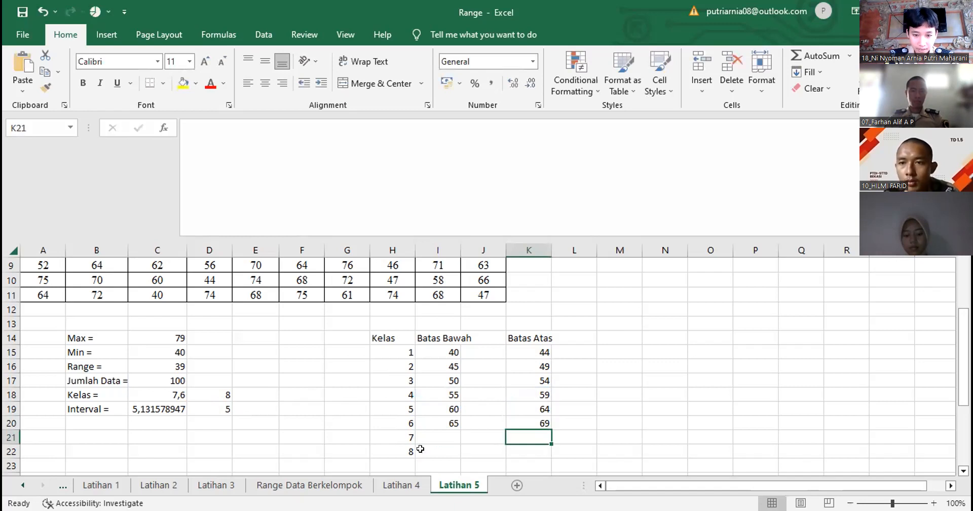
Calculate the seventh class's lower limit in I21 with =I20+D19
{"action": "left_click", "coordinate": [449, 430]}
{"action": "type", "text": "="}
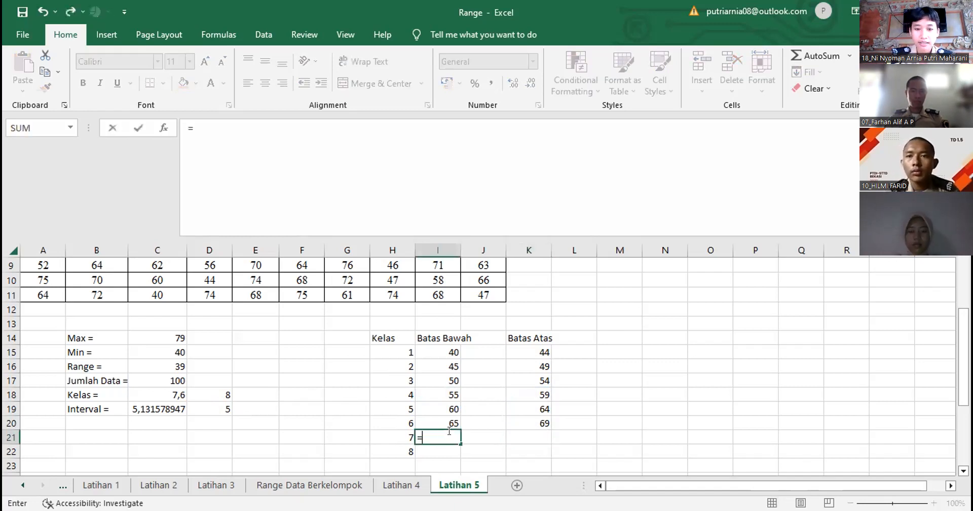
{"action": "left_click", "coordinate": [442, 420]}
{"action": "type", "text": "+"}
{"action": "left_click", "coordinate": [211, 405]}
{"action": "key", "text": "Return"}
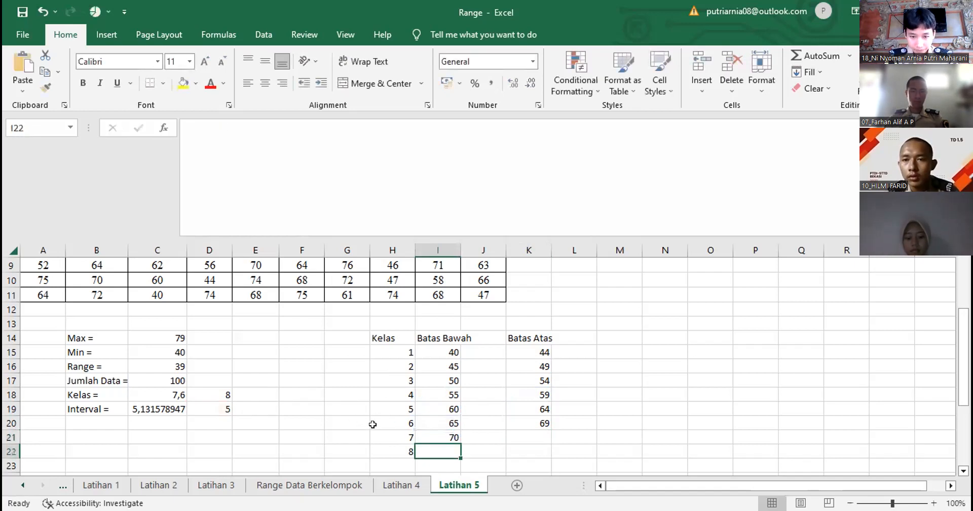
Calculate the seventh class's upper limit in K21 with =K20+D19
{"action": "left_click", "coordinate": [528, 434]}
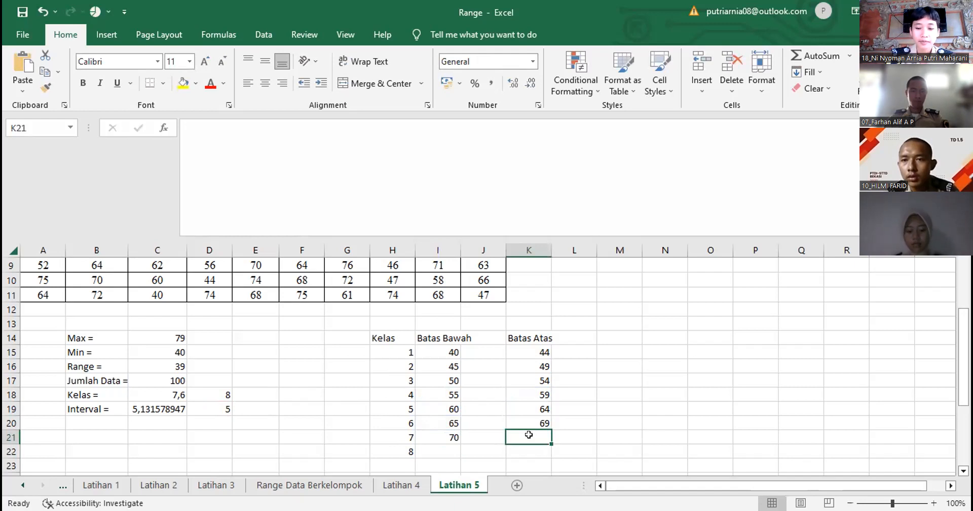
{"action": "type", "text": "="}
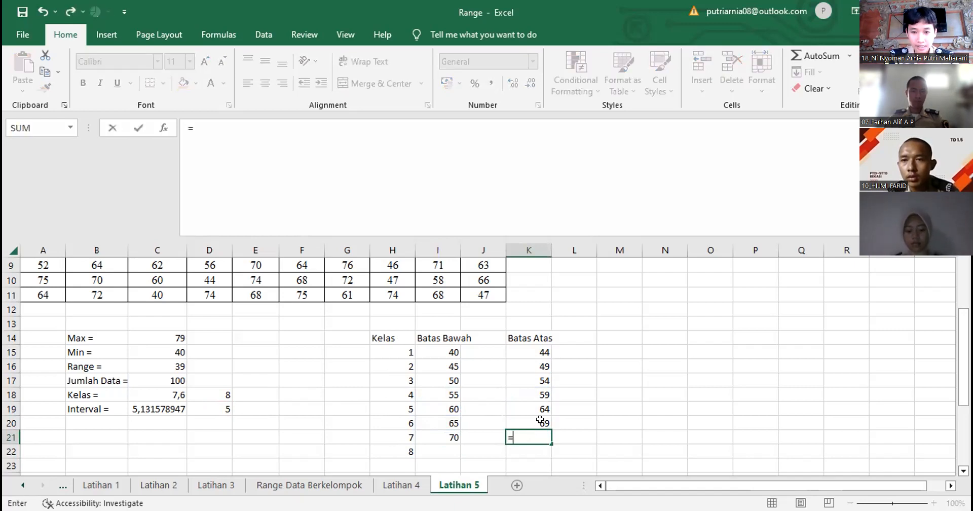
{"action": "left_click", "coordinate": [540, 420]}
{"action": "type", "text": "+"}
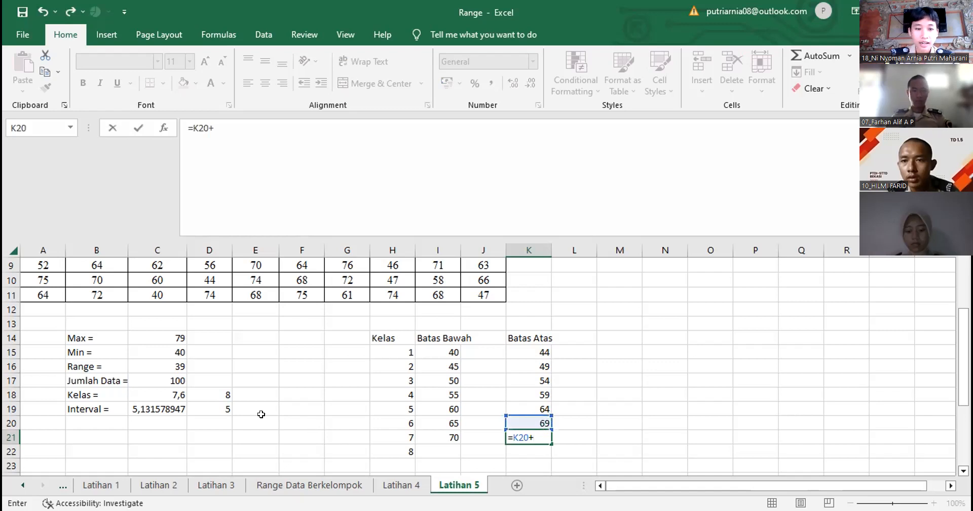
{"action": "left_click", "coordinate": [223, 403]}
{"action": "key", "text": "Return"}
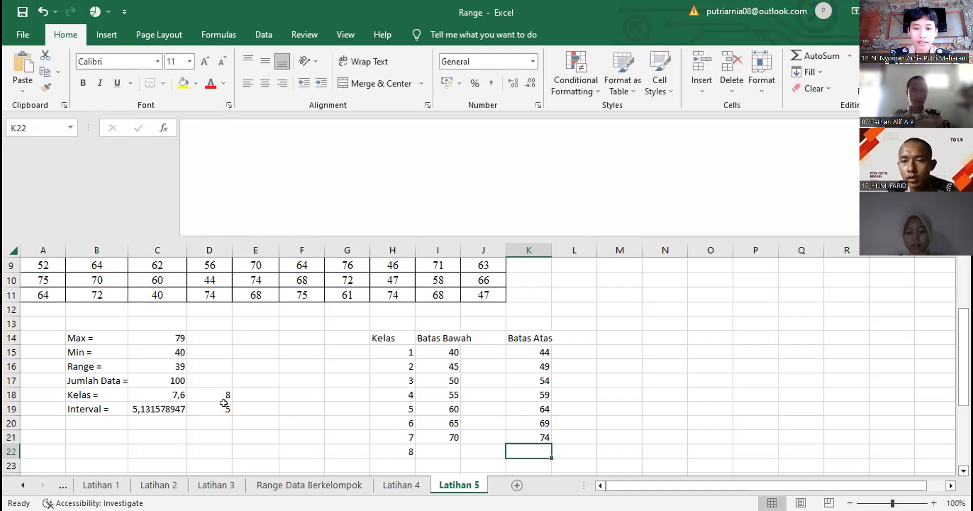
Calculate the eighth class's lower limit in I22 with =I21+D19
{"action": "left_click", "coordinate": [439, 449]}
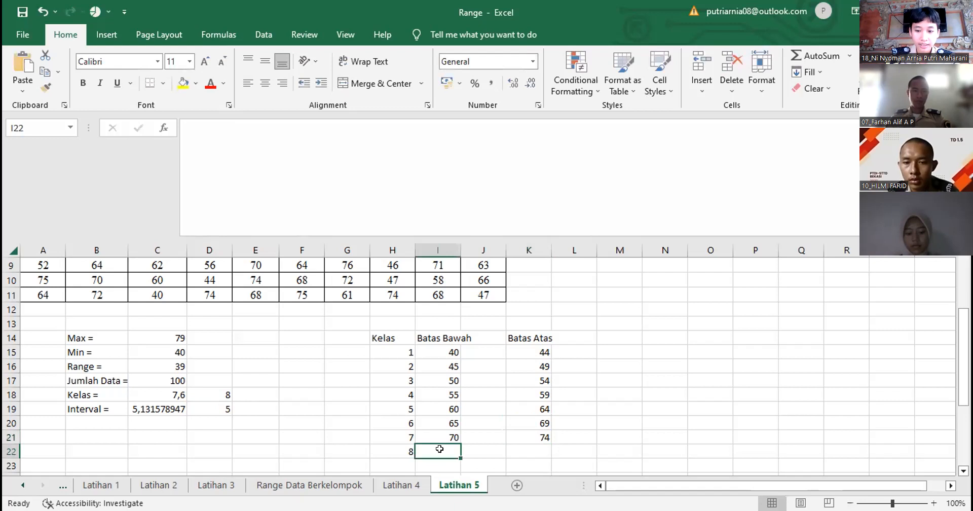
{"action": "type", "text": "="}
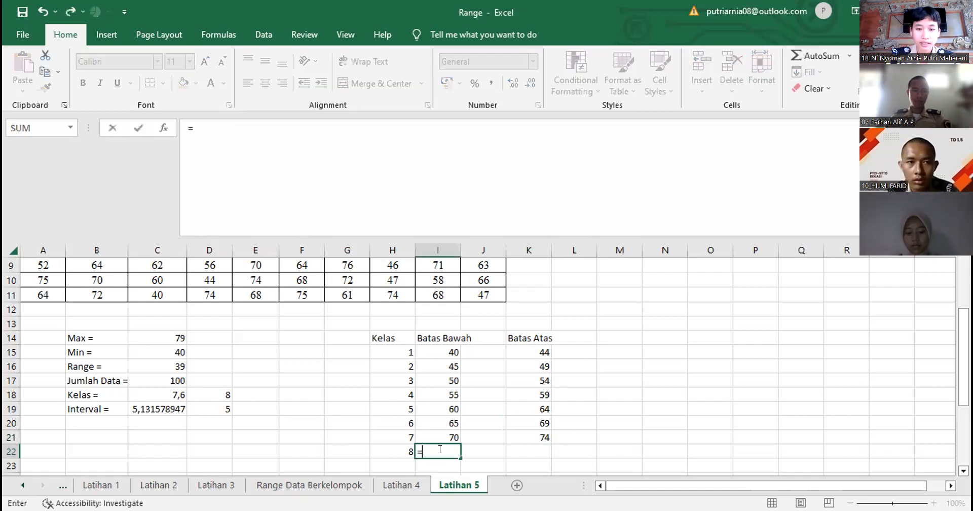
{"action": "left_click", "coordinate": [443, 436]}
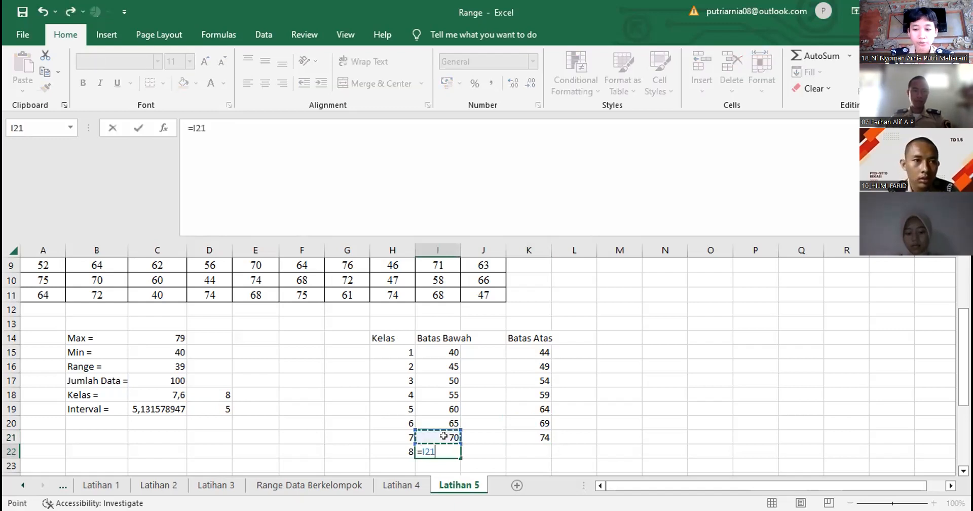
{"action": "type", "text": "+"}
{"action": "left_click", "coordinate": [223, 412]}
{"action": "key", "text": "Return"}
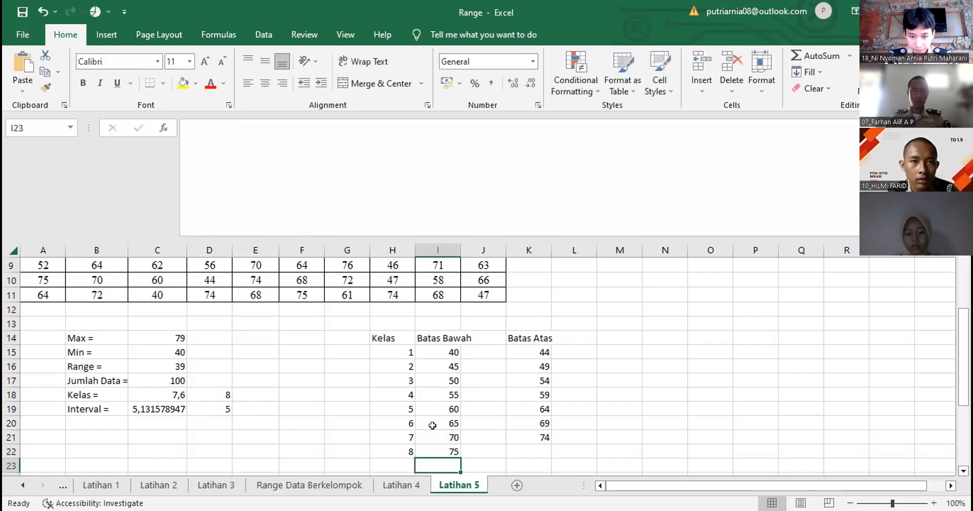
Calculate the eighth class's upper limit in K22 with =K21+D19 and compare it with the maximum in C14
{"action": "left_click", "coordinate": [538, 447]}
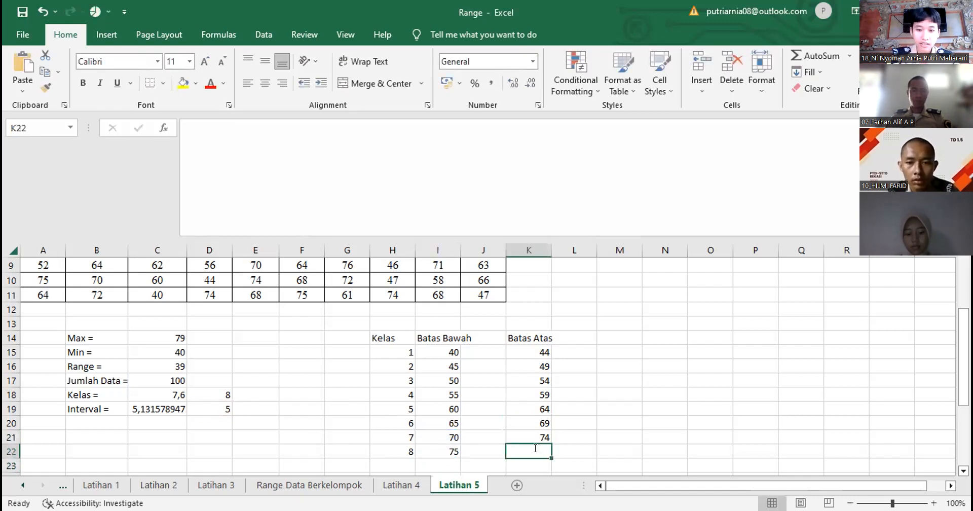
{"action": "type", "text": "="}
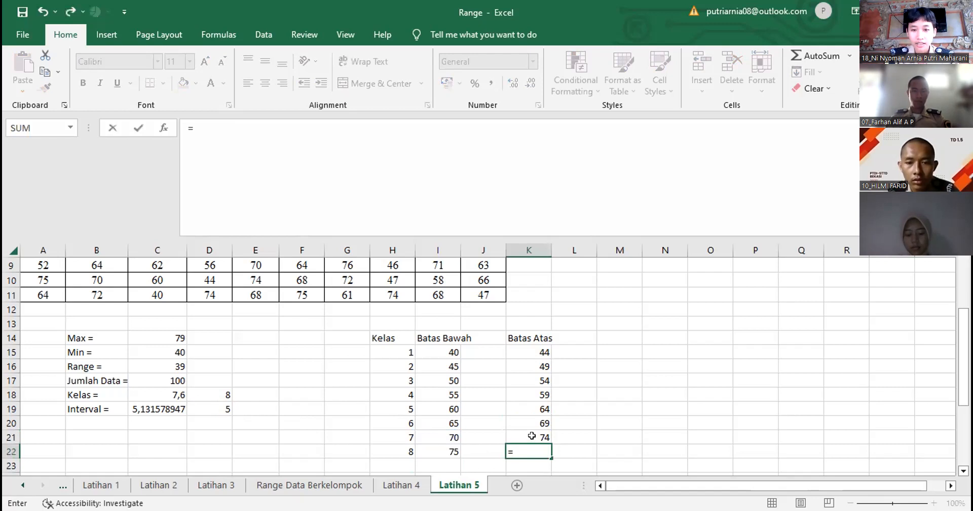
{"action": "left_click", "coordinate": [532, 435]}
{"action": "type", "text": "+"}
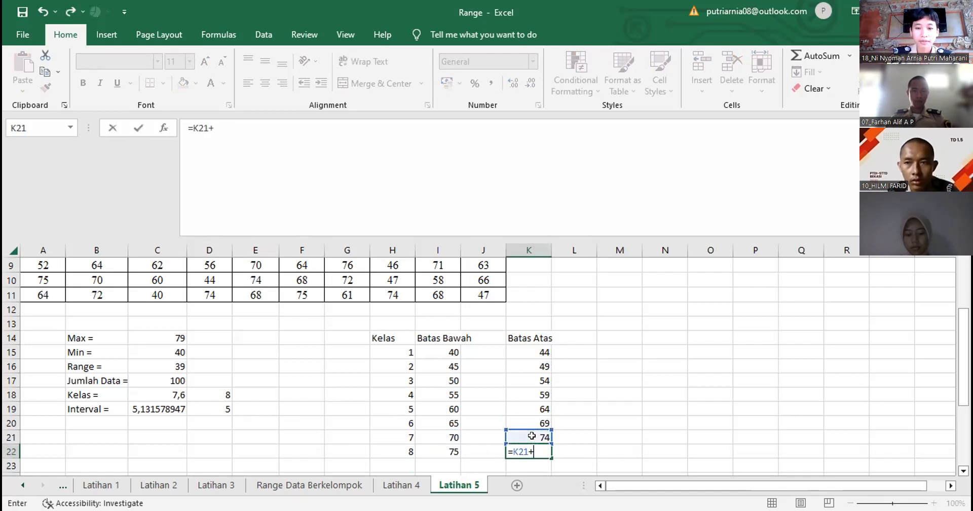
{"action": "left_click", "coordinate": [223, 403]}
{"action": "key", "text": "Return"}
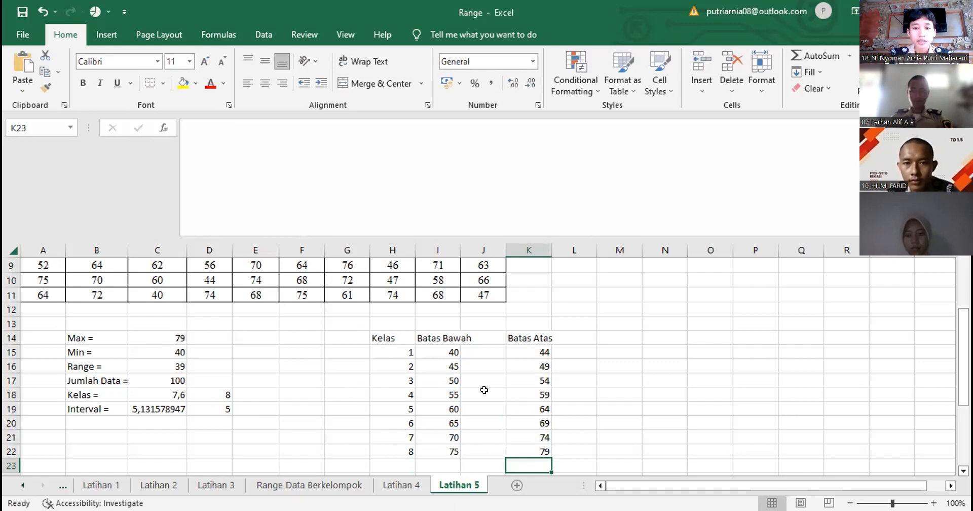
{"action": "left_click", "coordinate": [541, 449]}
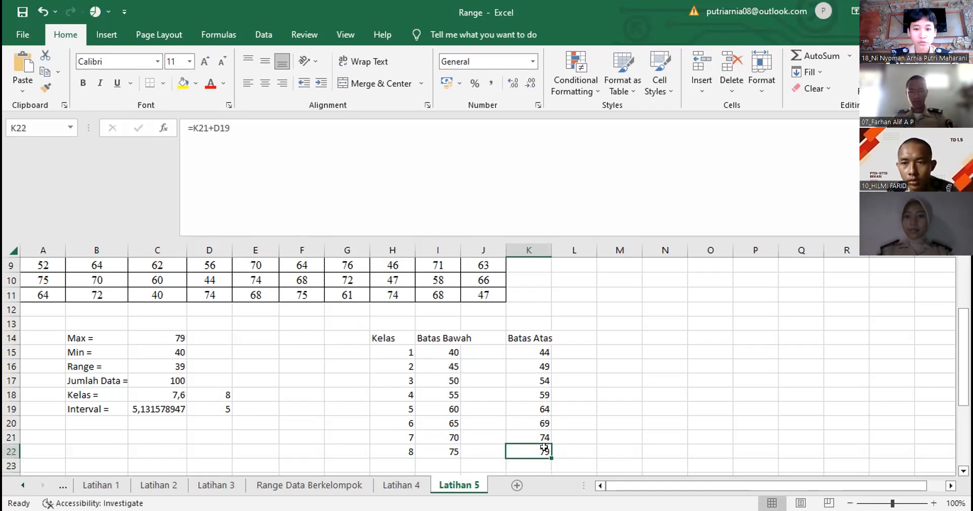
{"action": "left_click", "coordinate": [169, 337]}
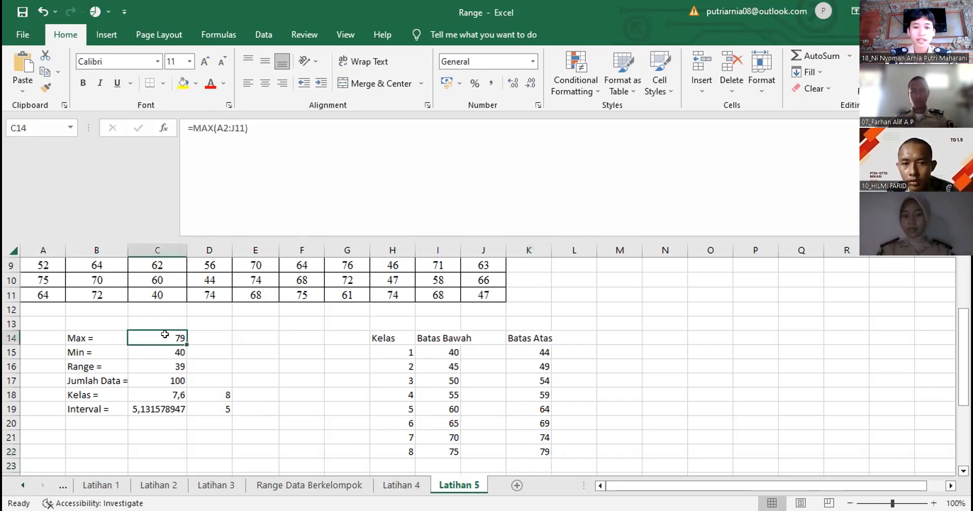
Center the contents of the class table in H14:K22 horizontally
{"action": "left_click_drag", "start_coordinate": [382, 336], "coordinate": [507, 449]}
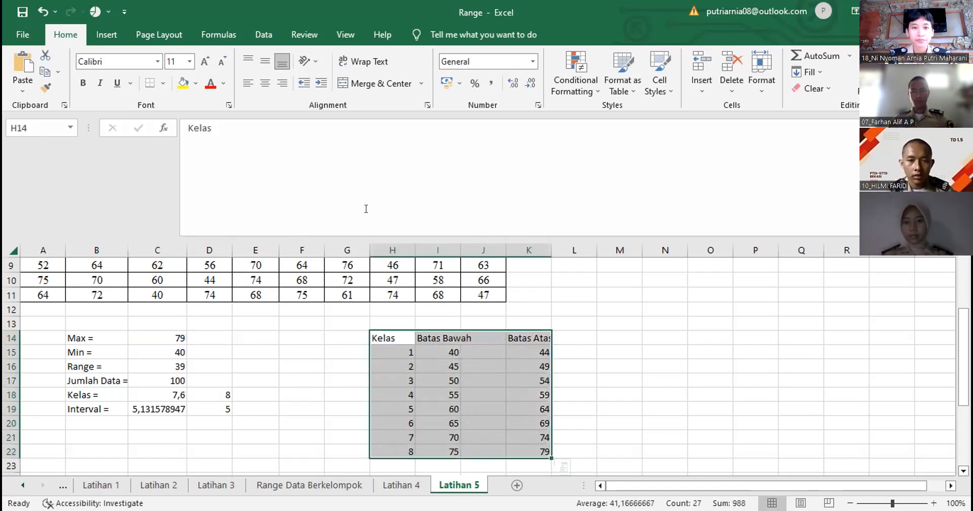
{"action": "left_click", "coordinate": [264, 83]}
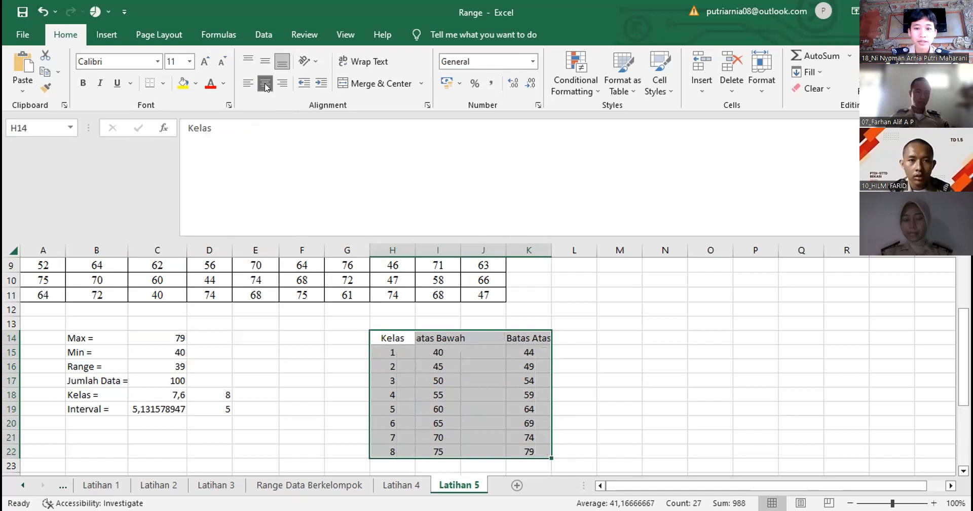
{"action": "left_click", "coordinate": [471, 350]}
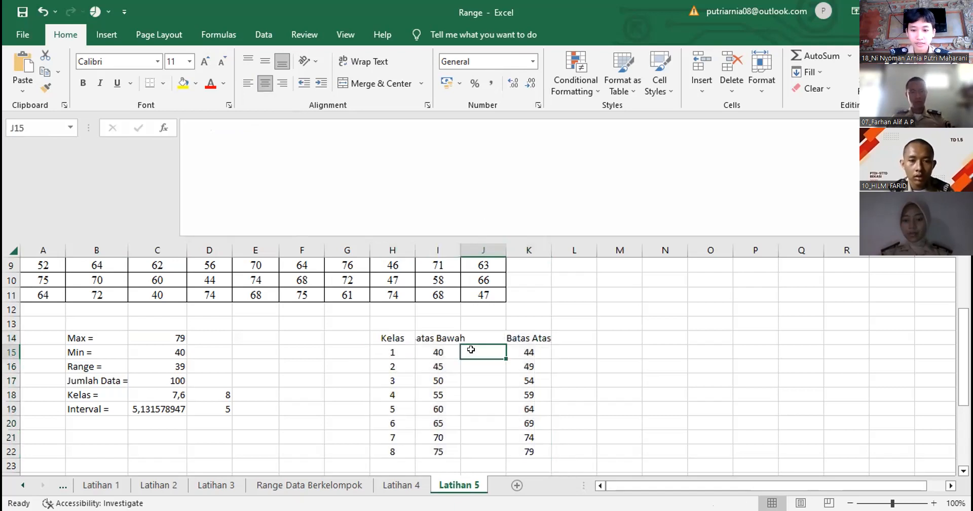
{"action": "type", "text": "-"}
{"action": "key", "text": "Down"}
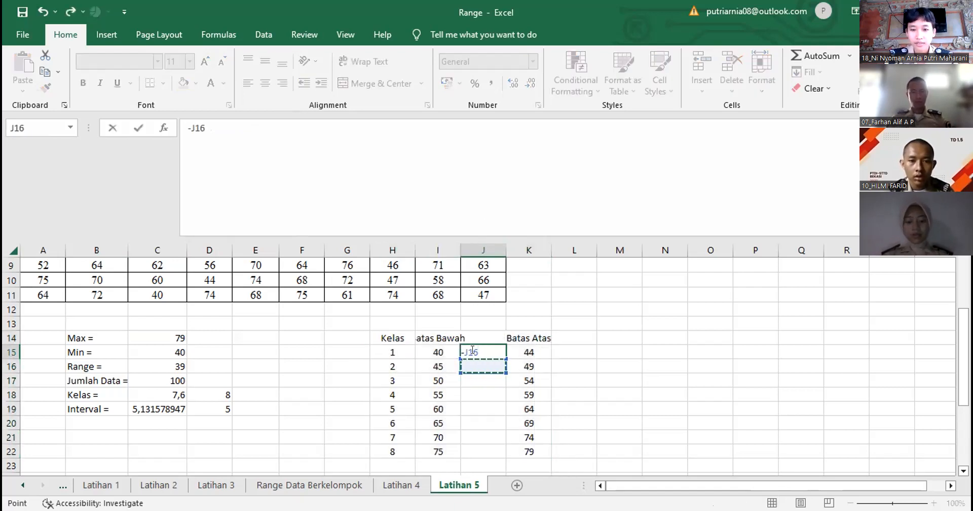
{"action": "key", "text": "BackSpace"}
{"action": "key", "text": "BackSpace"}
{"action": "key", "text": "BackSpace"}
{"action": "key", "text": "BackSpace"}
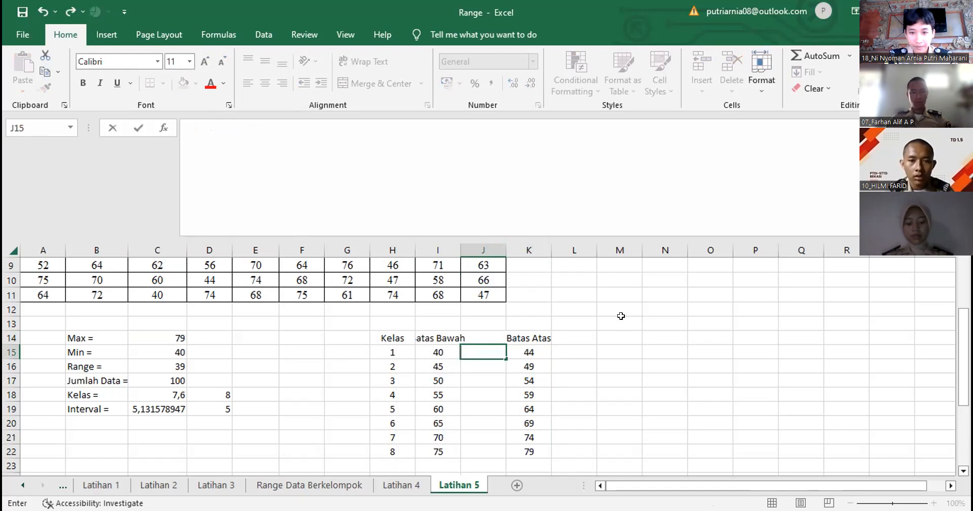
Add the column heading Median in L14, beside Batas Atas
{"action": "left_click", "coordinate": [572, 334]}
{"action": "type", "text": "Median"}
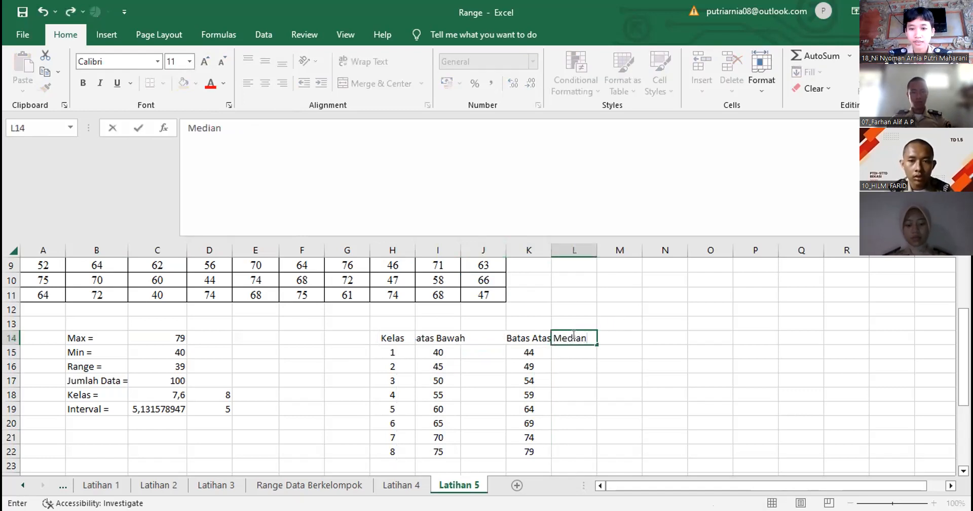
{"action": "key", "text": "Return"}
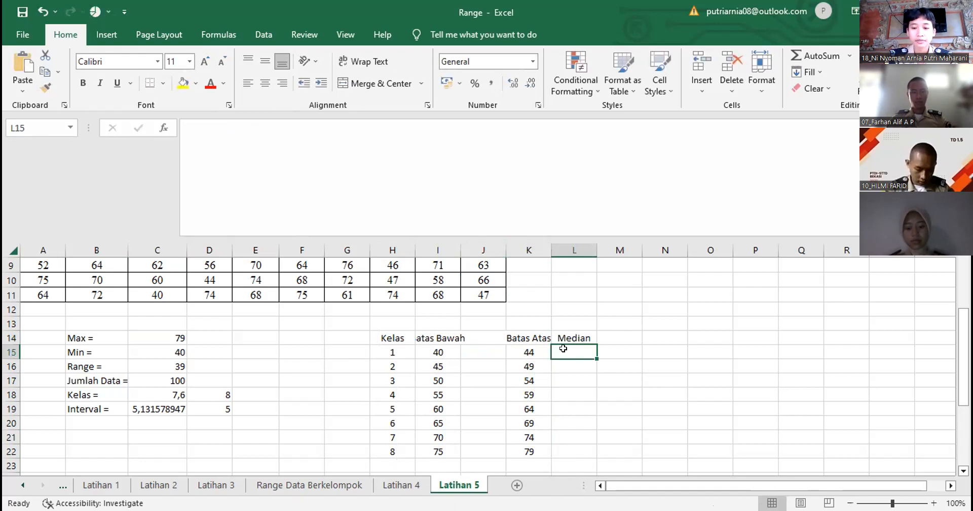
Calculate the first class's median in L15 with =(I15+K15)/2 and fill the formula down to L22
{"action": "type", "text": "="}
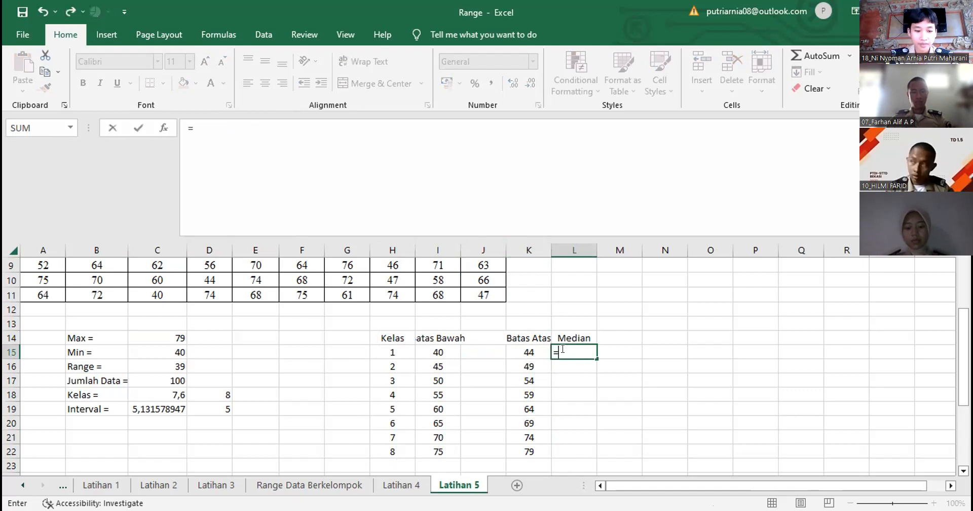
{"action": "type", "text": "("}
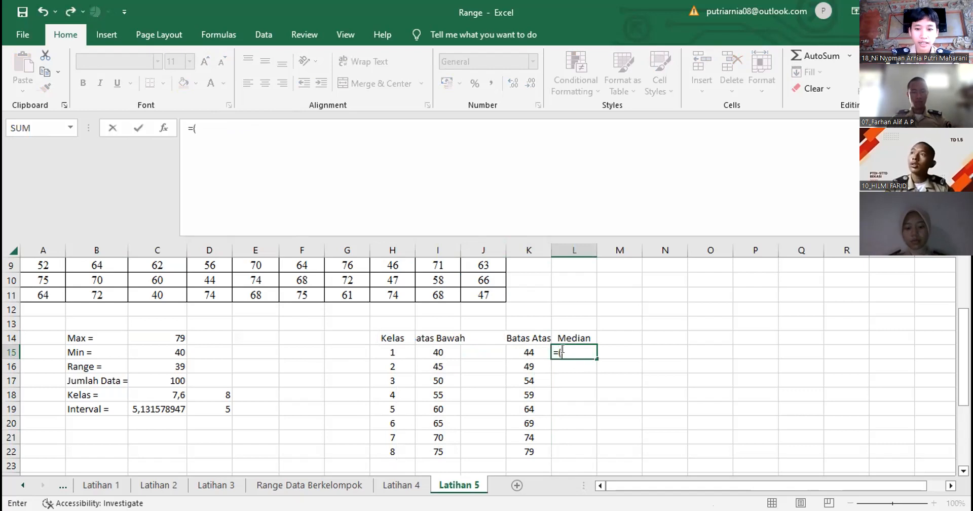
{"action": "left_click", "coordinate": [431, 346]}
{"action": "type", "text": "+"}
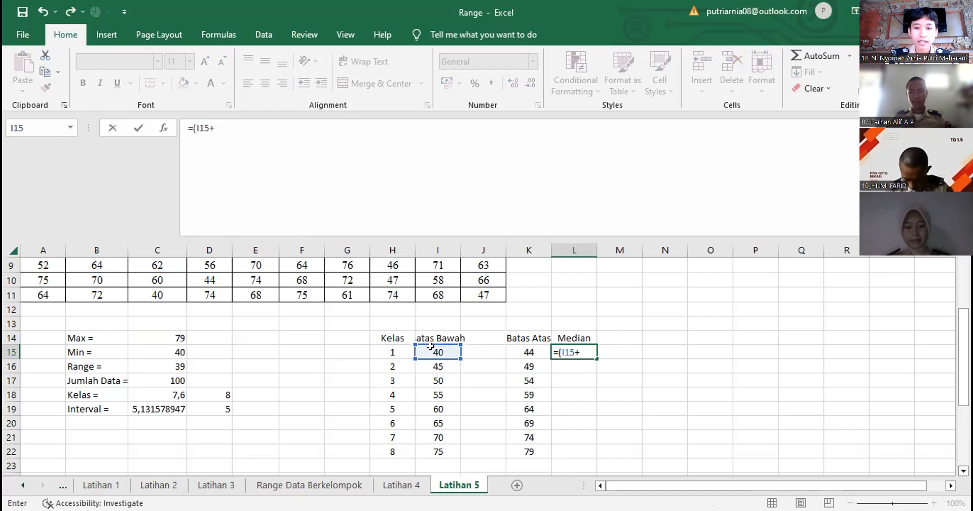
{"action": "left_click", "coordinate": [528, 347]}
{"action": "type", "text": ")/2"}
{"action": "key", "text": "Return"}
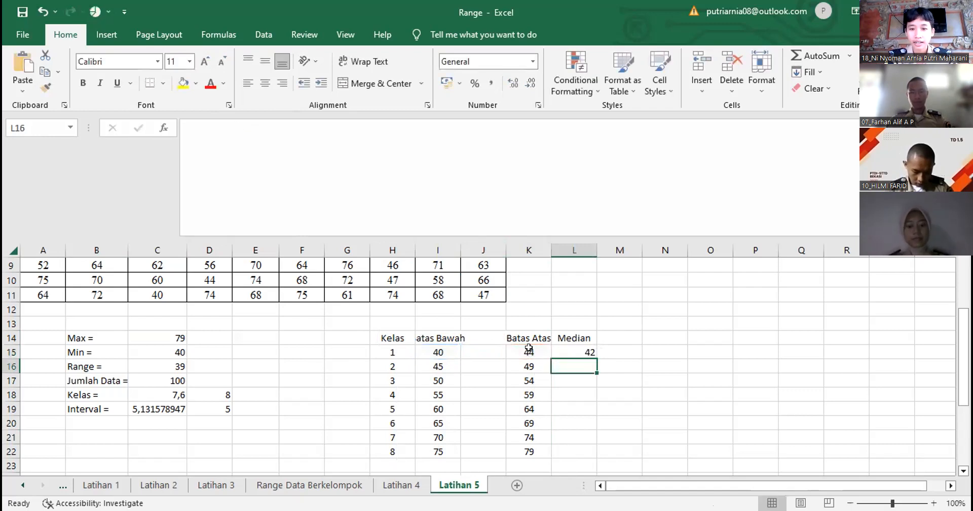
{"action": "left_click", "coordinate": [579, 348]}
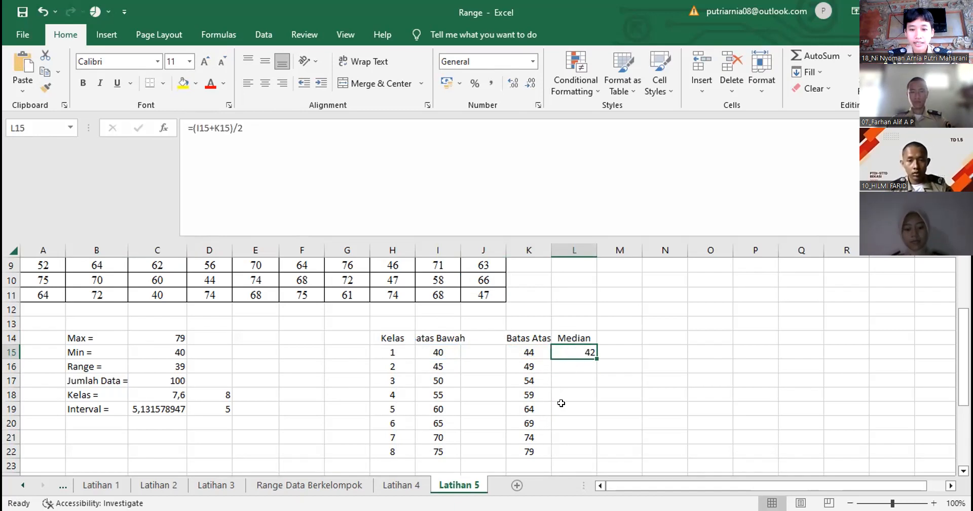
{"action": "left_click_drag", "start_coordinate": [591, 356], "coordinate": [586, 450]}
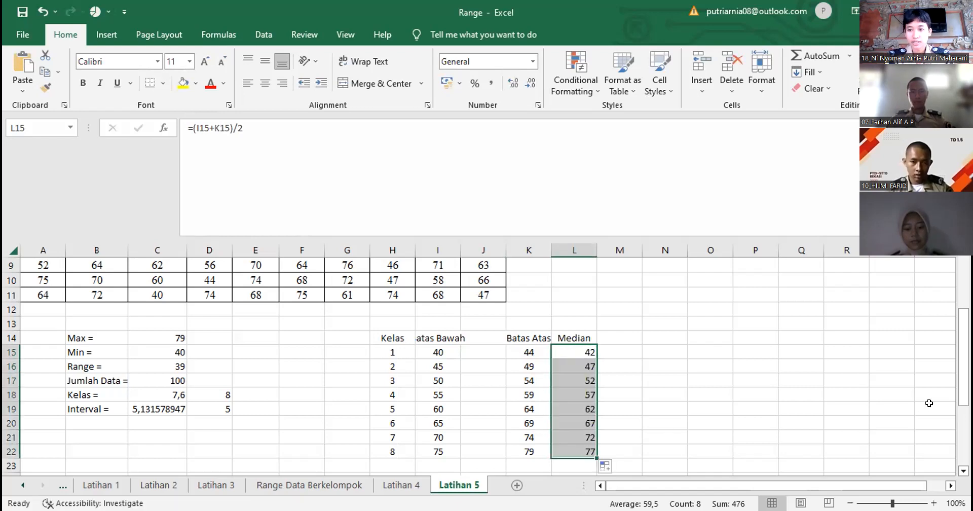
Label H24 as Range and calculate the grouped-data range in I24 with =L22-L15
{"action": "left_click_drag", "start_coordinate": [962, 401], "coordinate": [963, 428]}
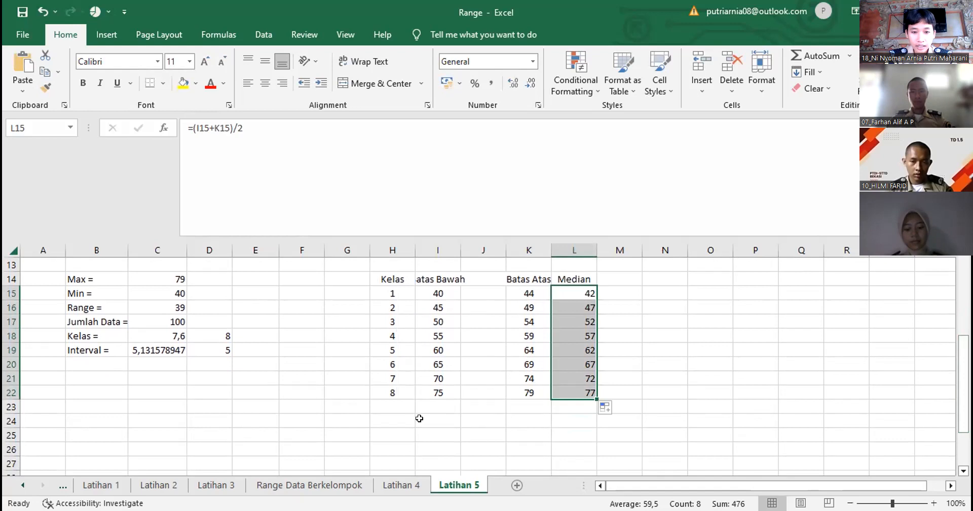
{"action": "left_click", "coordinate": [402, 418]}
{"action": "type", "text": "Range"}
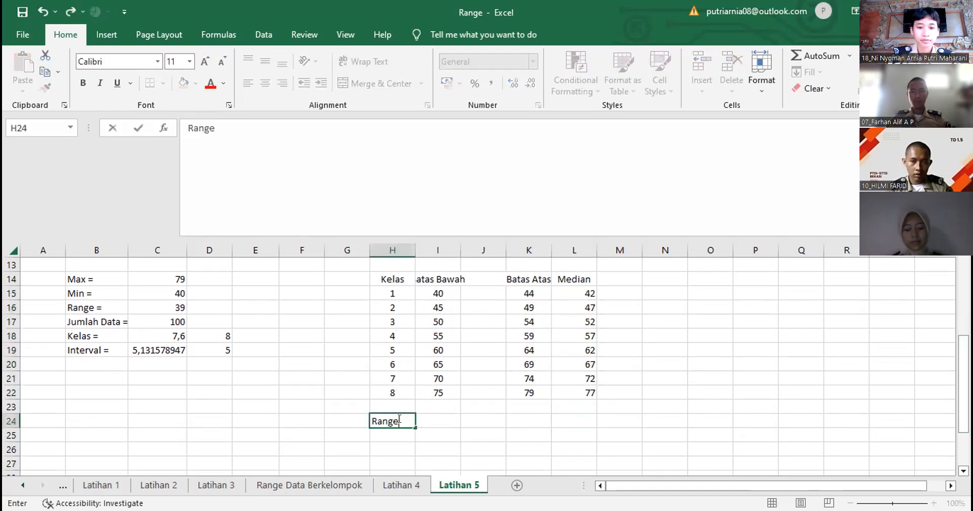
{"action": "key", "text": "Tab"}
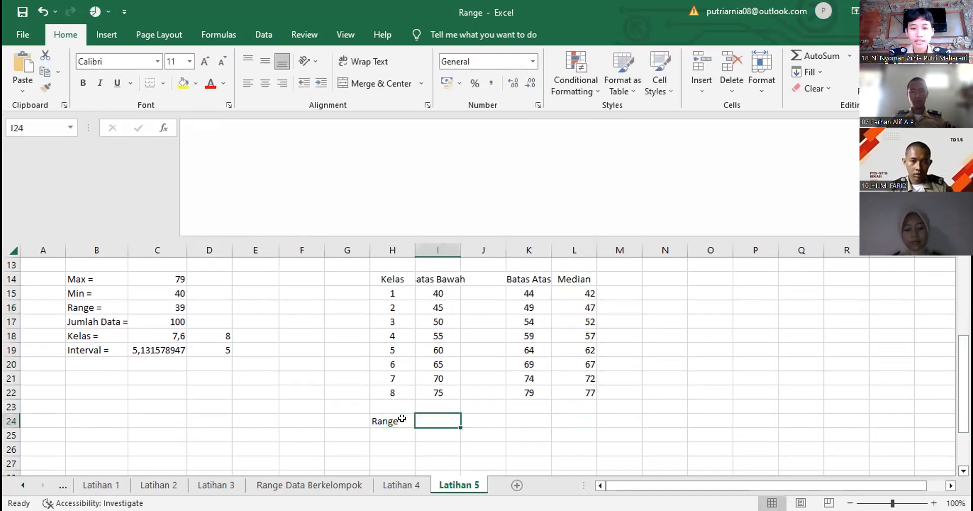
{"action": "type", "text": "="}
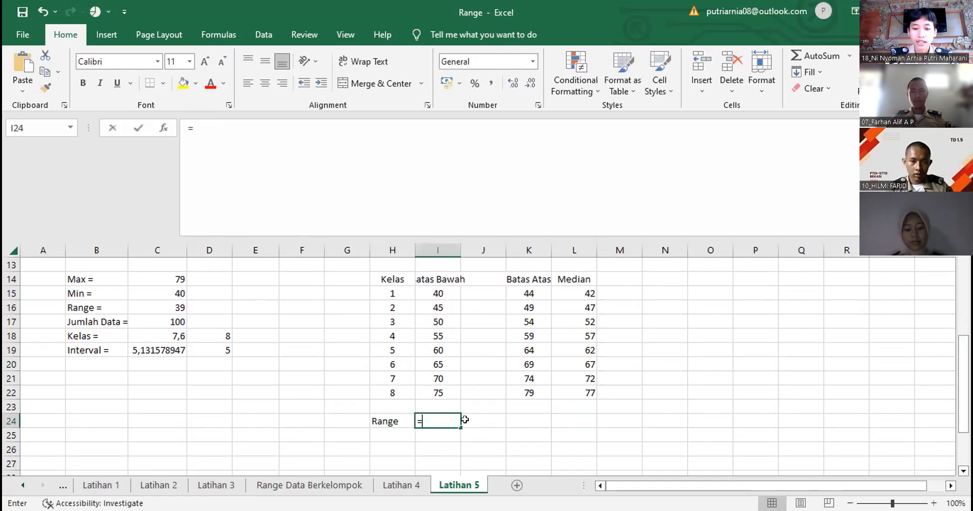
{"action": "left_click", "coordinate": [579, 391]}
{"action": "type", "text": "-"}
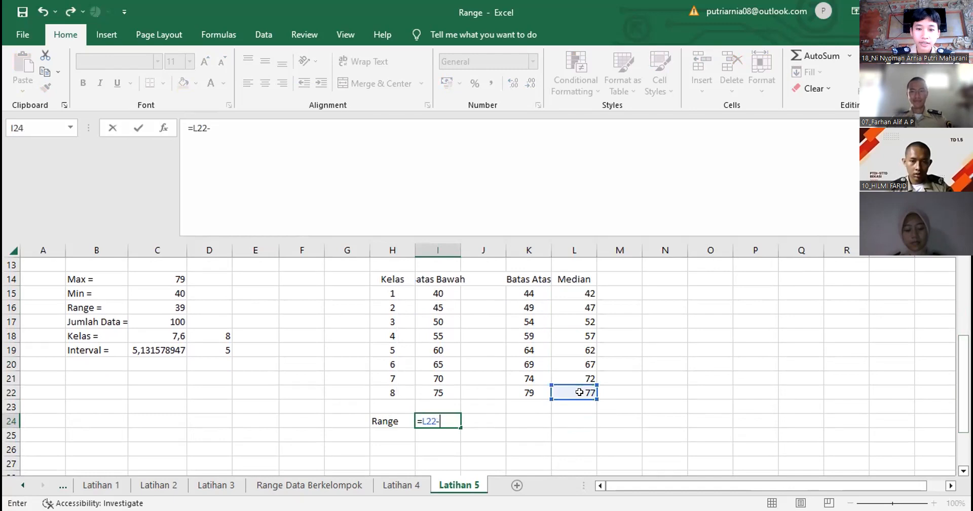
{"action": "left_click", "coordinate": [584, 287]}
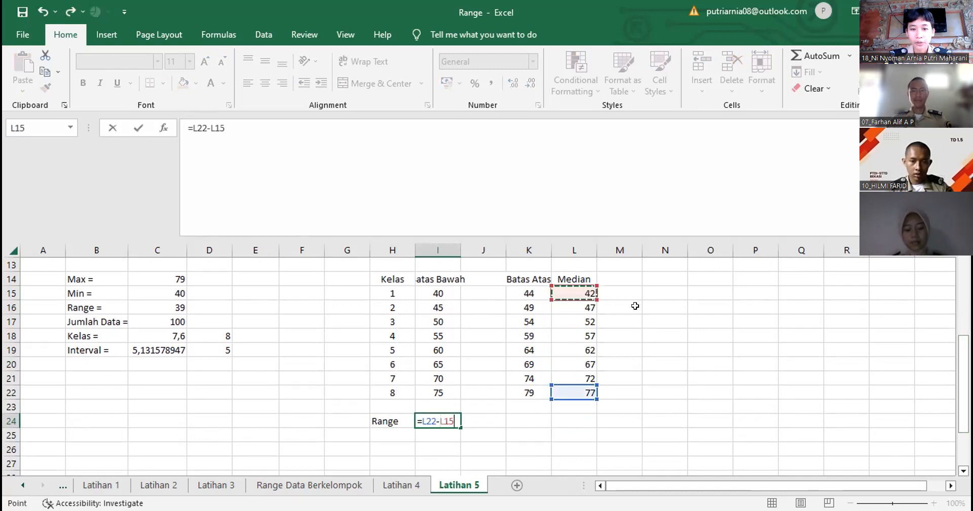
{"action": "key", "text": "Return"}
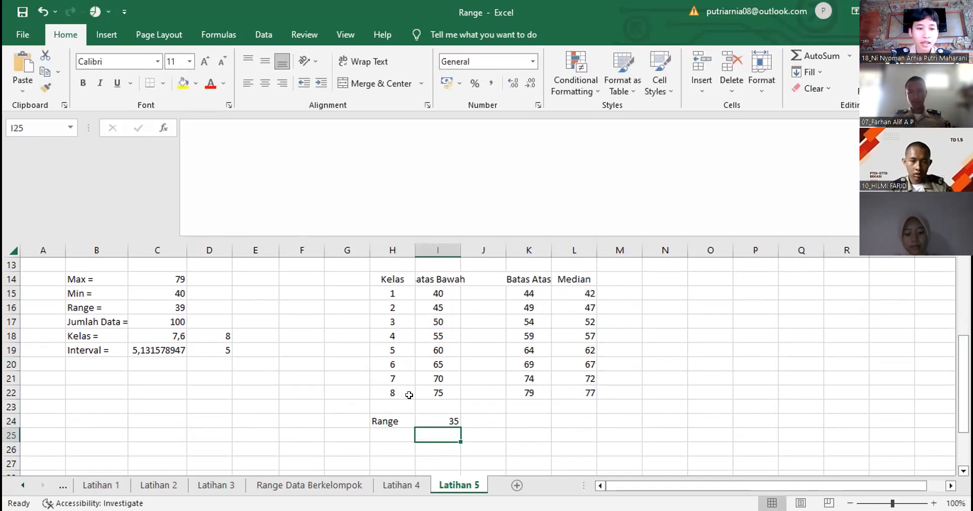
{"action": "left_click_drag", "start_coordinate": [962, 383], "coordinate": [962, 363]}
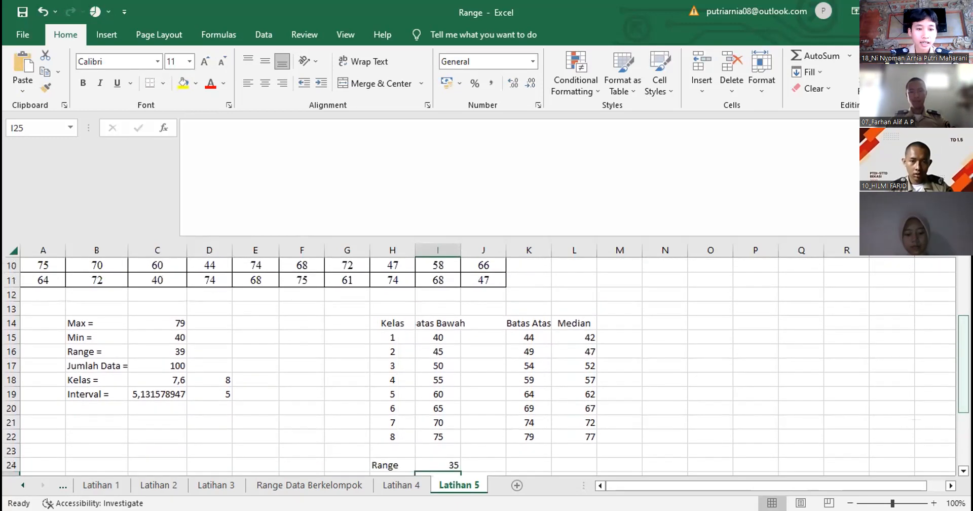
{"action": "left_click_drag", "start_coordinate": [963, 400], "coordinate": [962, 420]}
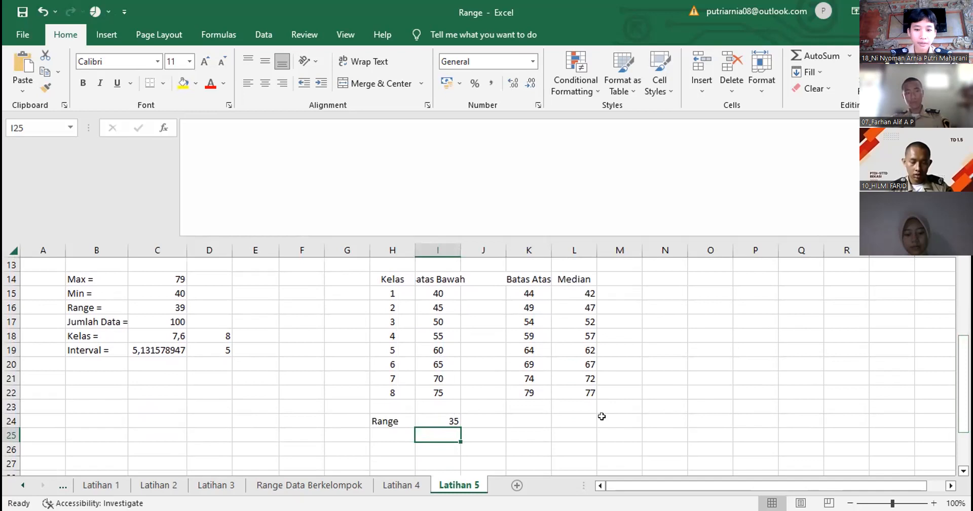
{"action": "left_click_drag", "start_coordinate": [962, 403], "coordinate": [963, 363]}
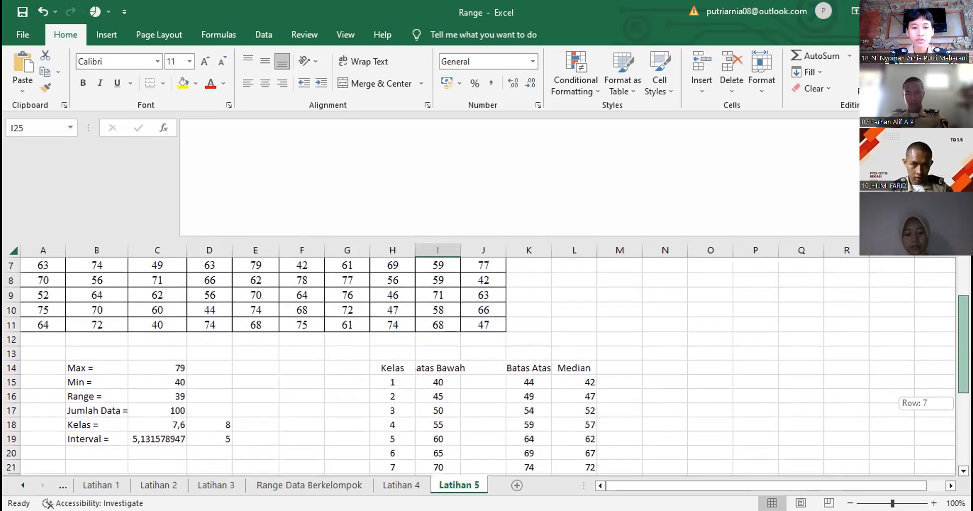
{"action": "left_click_drag", "start_coordinate": [405, 393], "coordinate": [401, 393]}
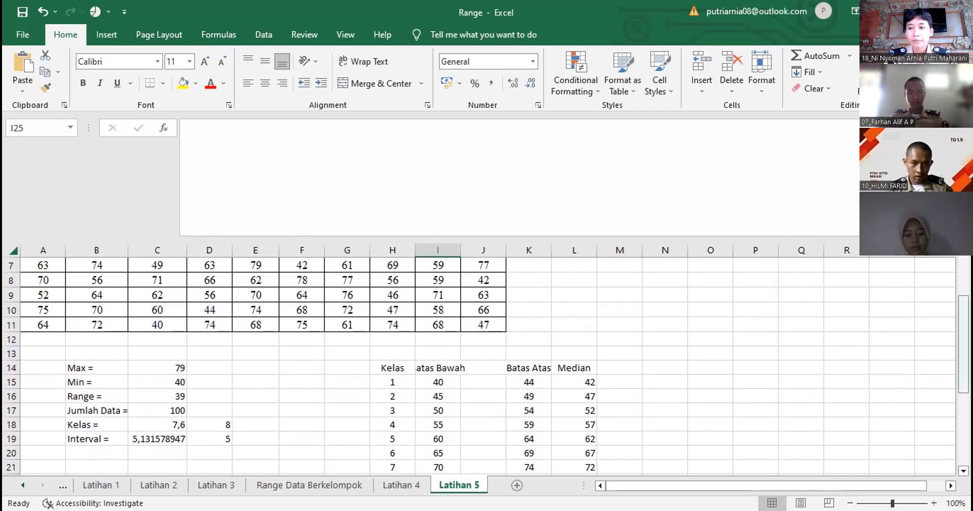
{"action": "left_click_drag", "start_coordinate": [962, 361], "coordinate": [949, 393]}
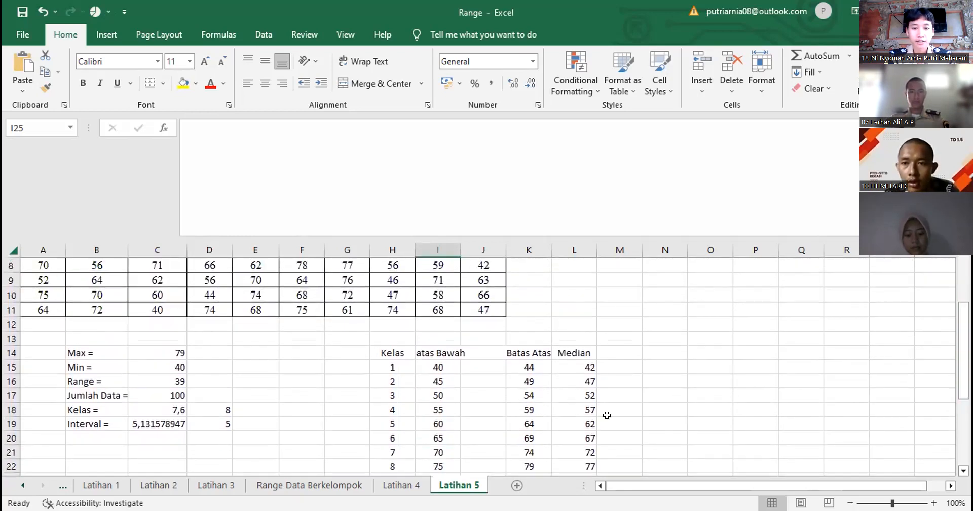